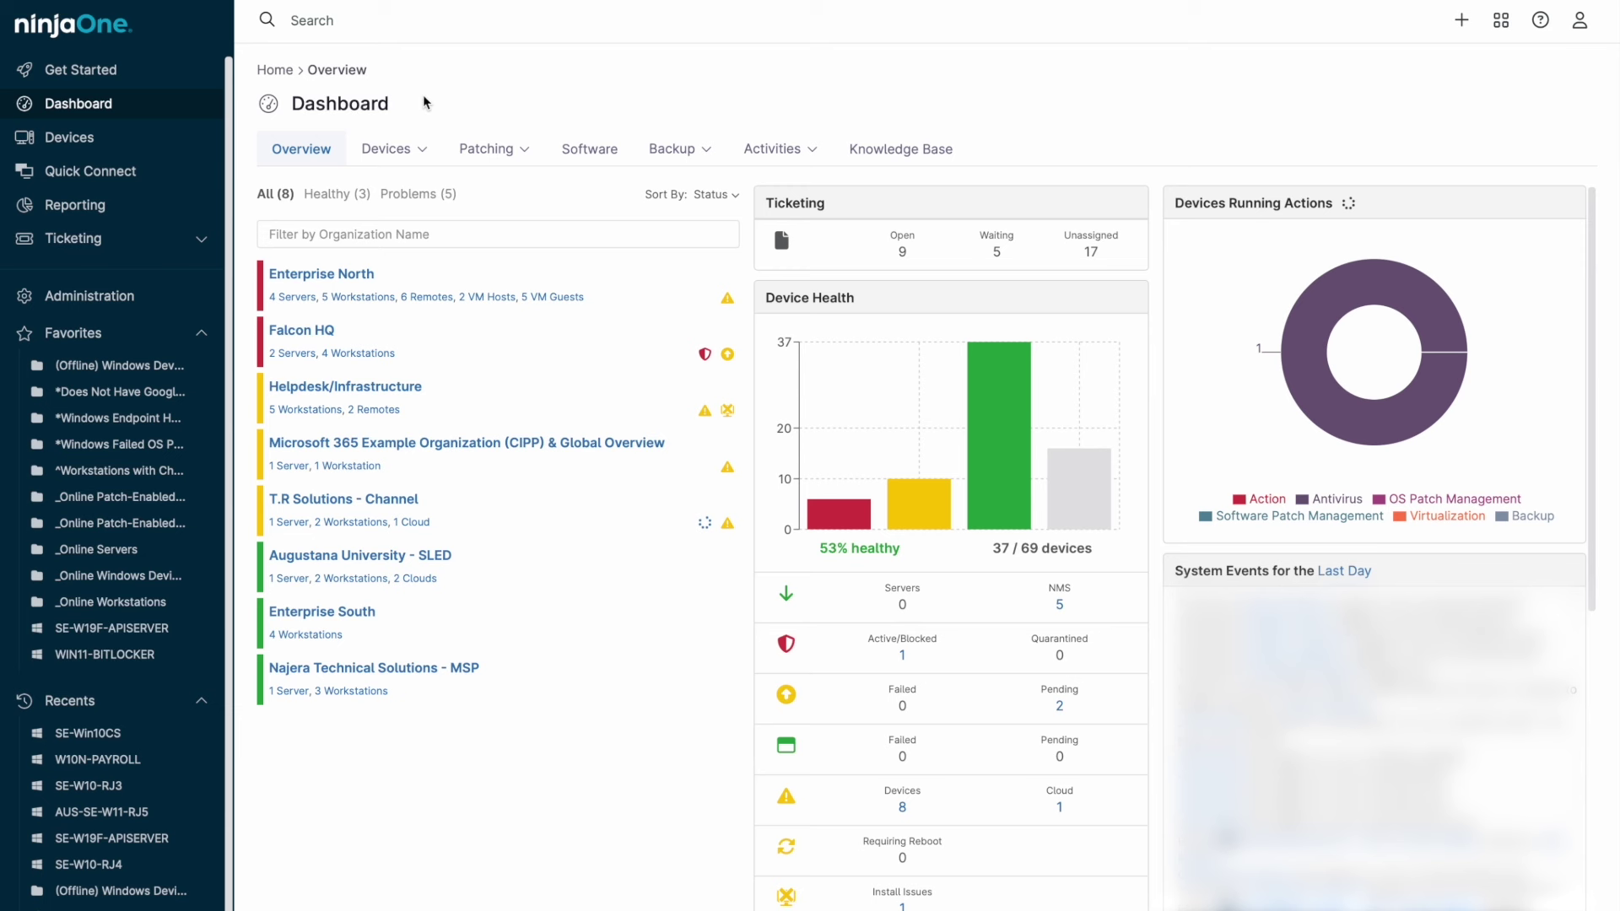
# Open the OS patches Overview dashboard showing 85.71% compliance and 99.43% patches installed.
pyautogui.click(409, 151)
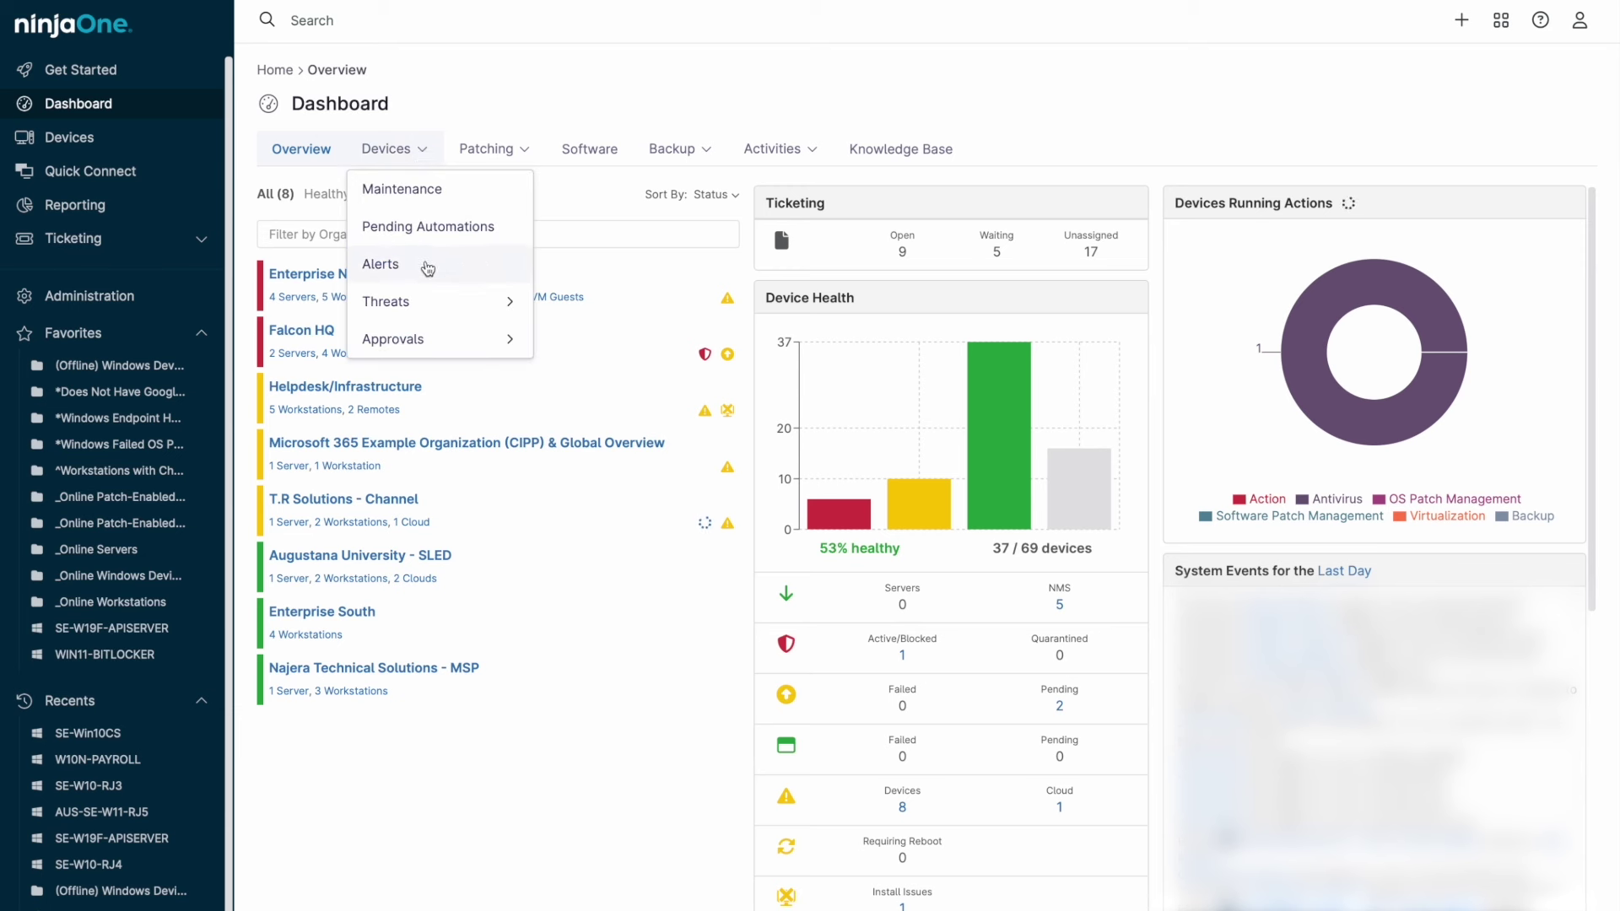
pyautogui.moveTo(435, 312)
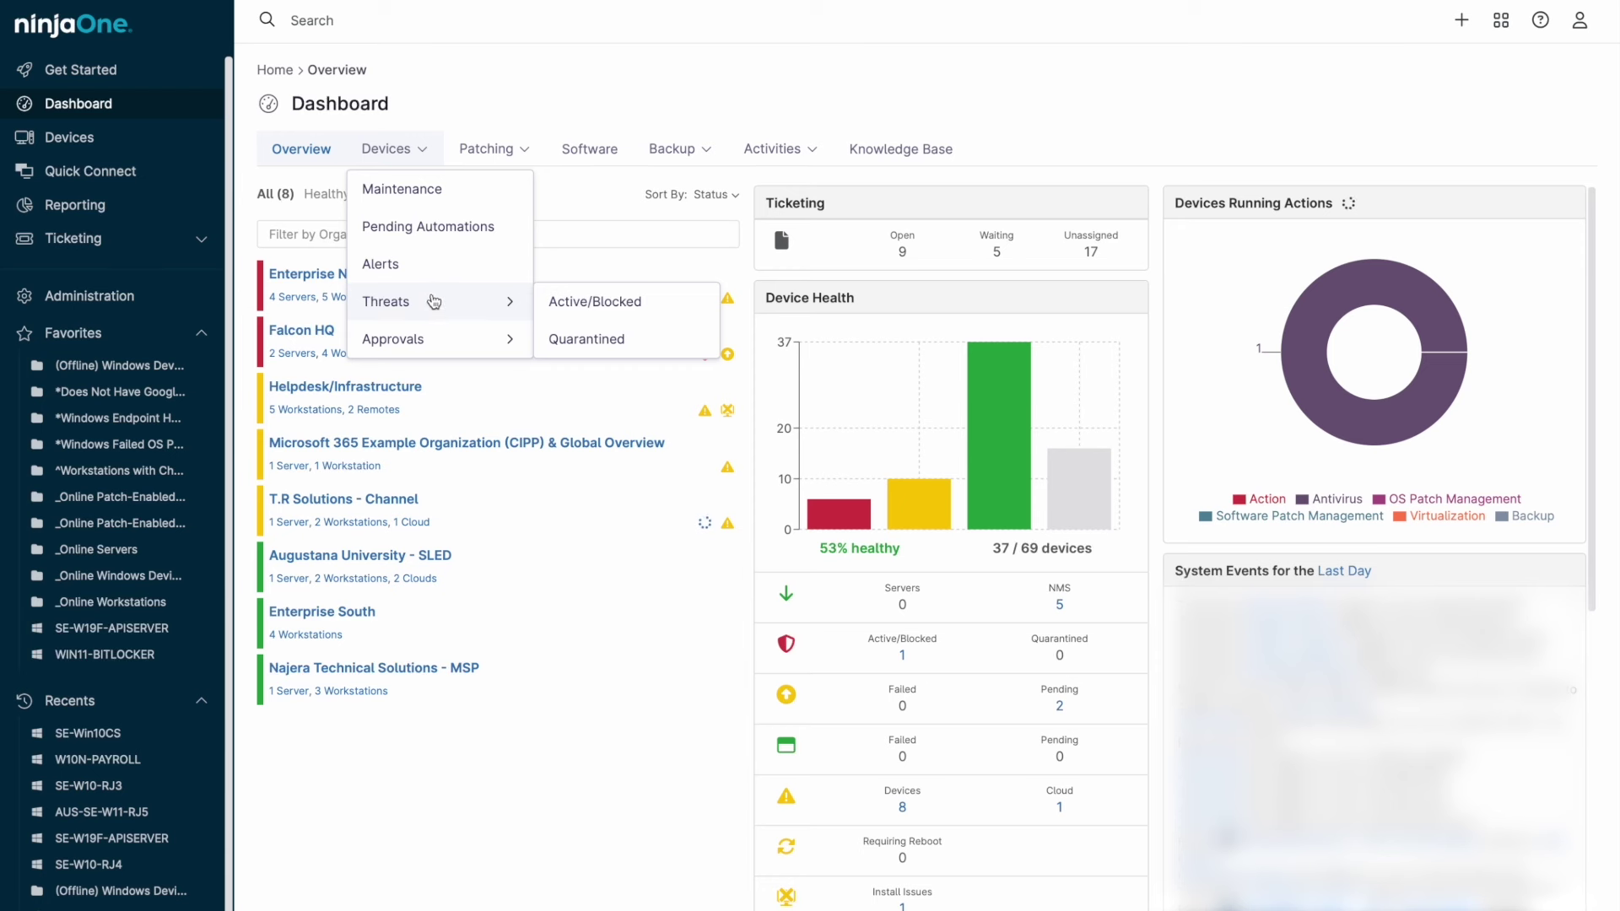
pyautogui.click(476, 152)
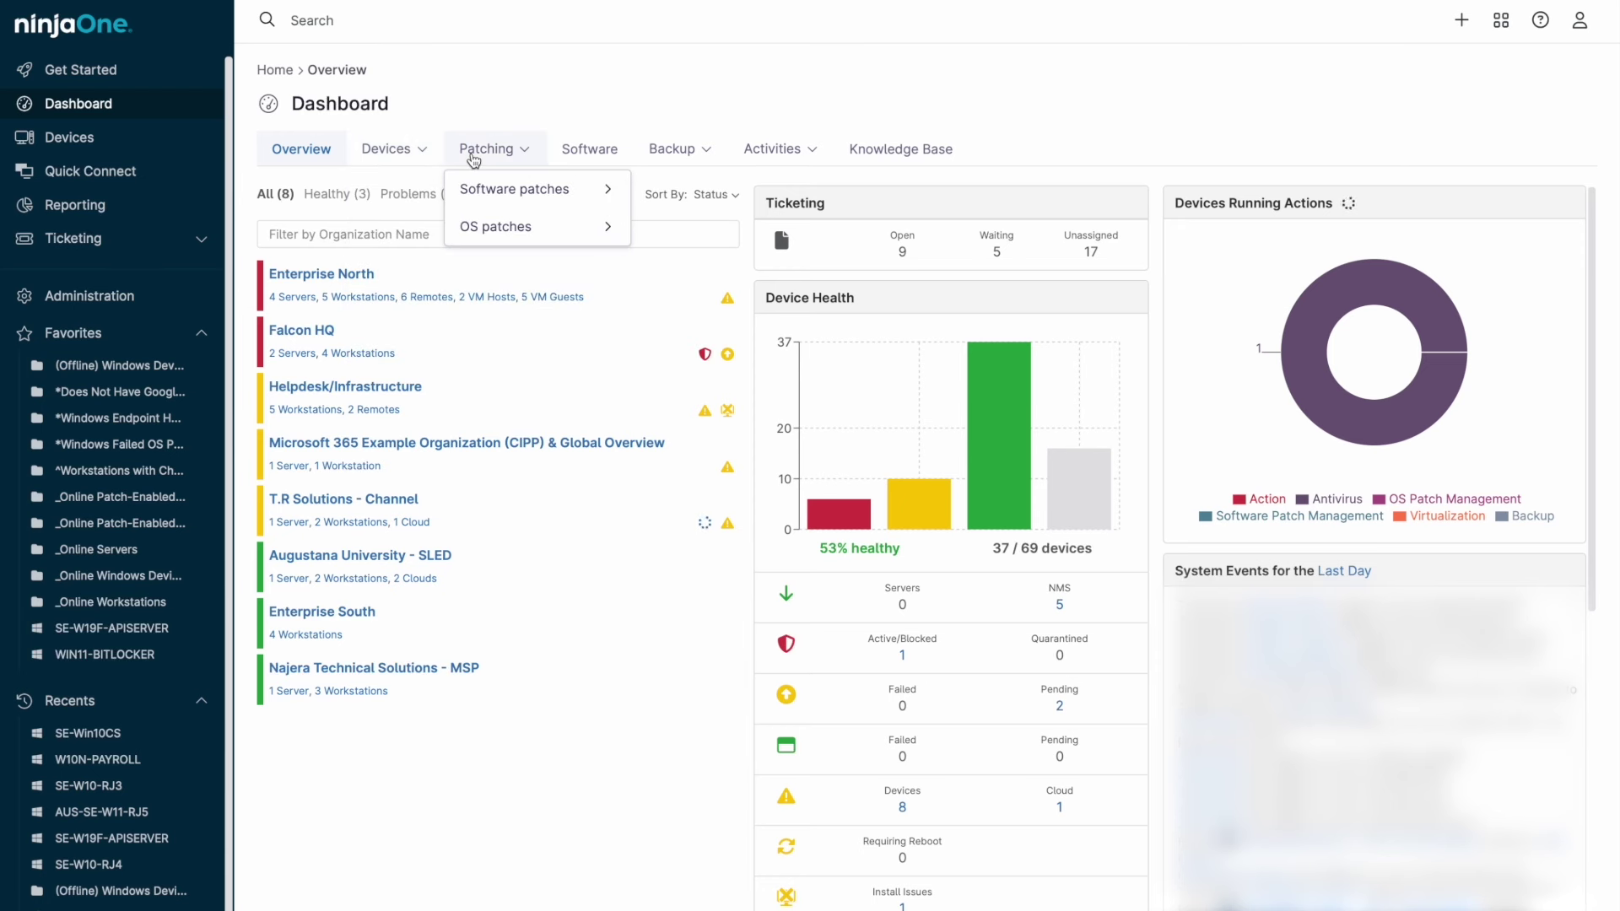
pyautogui.moveTo(477, 189)
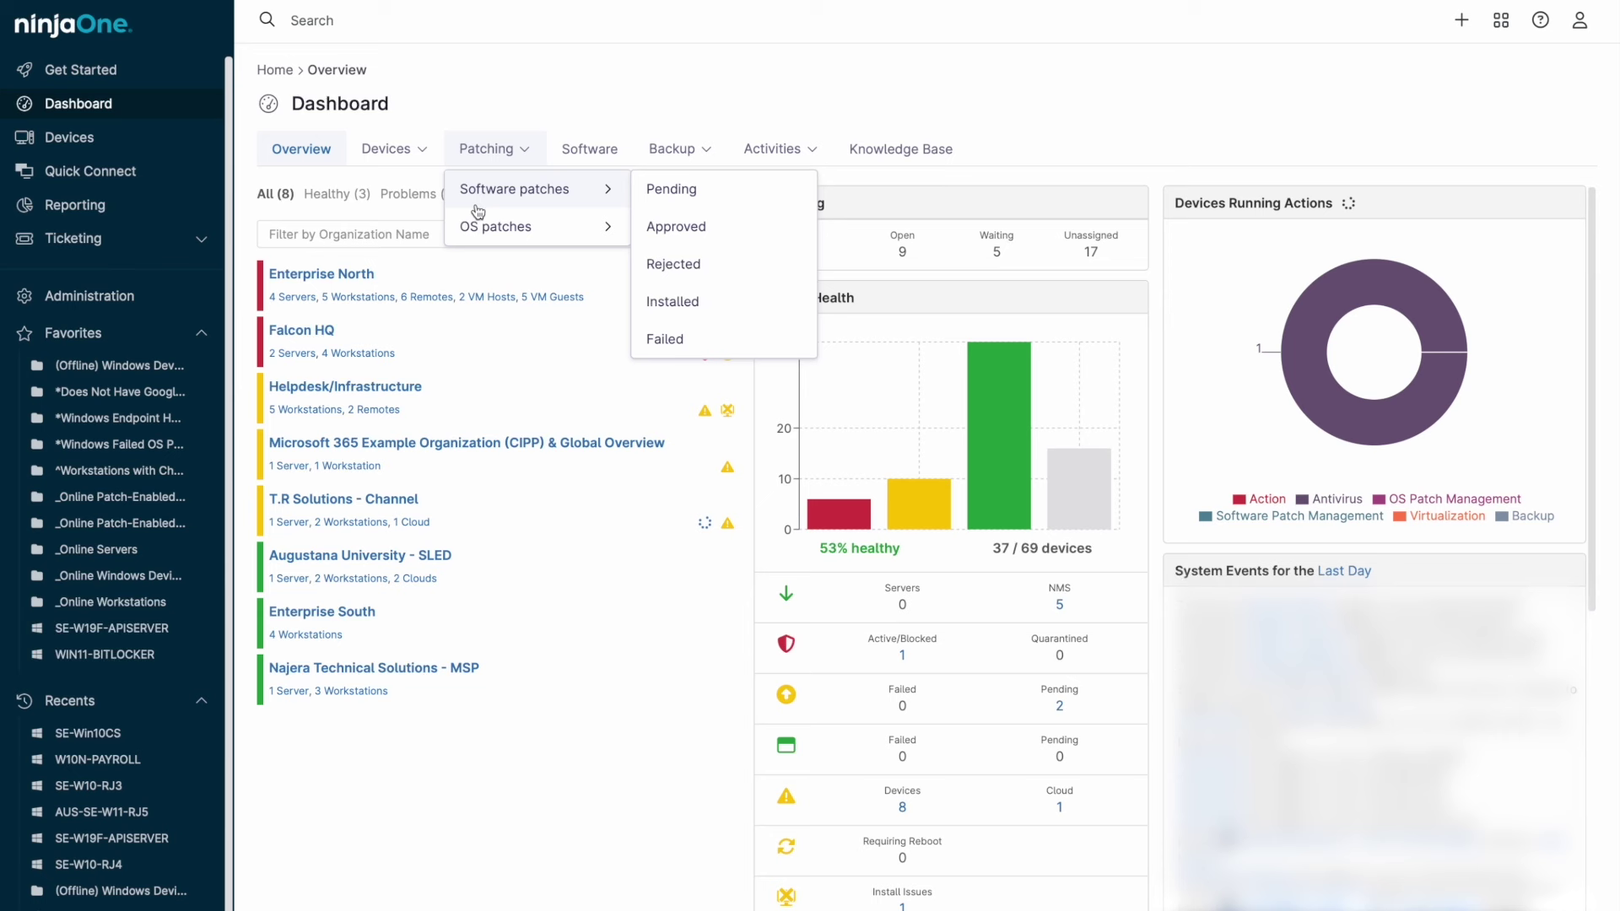
pyautogui.moveTo(479, 228)
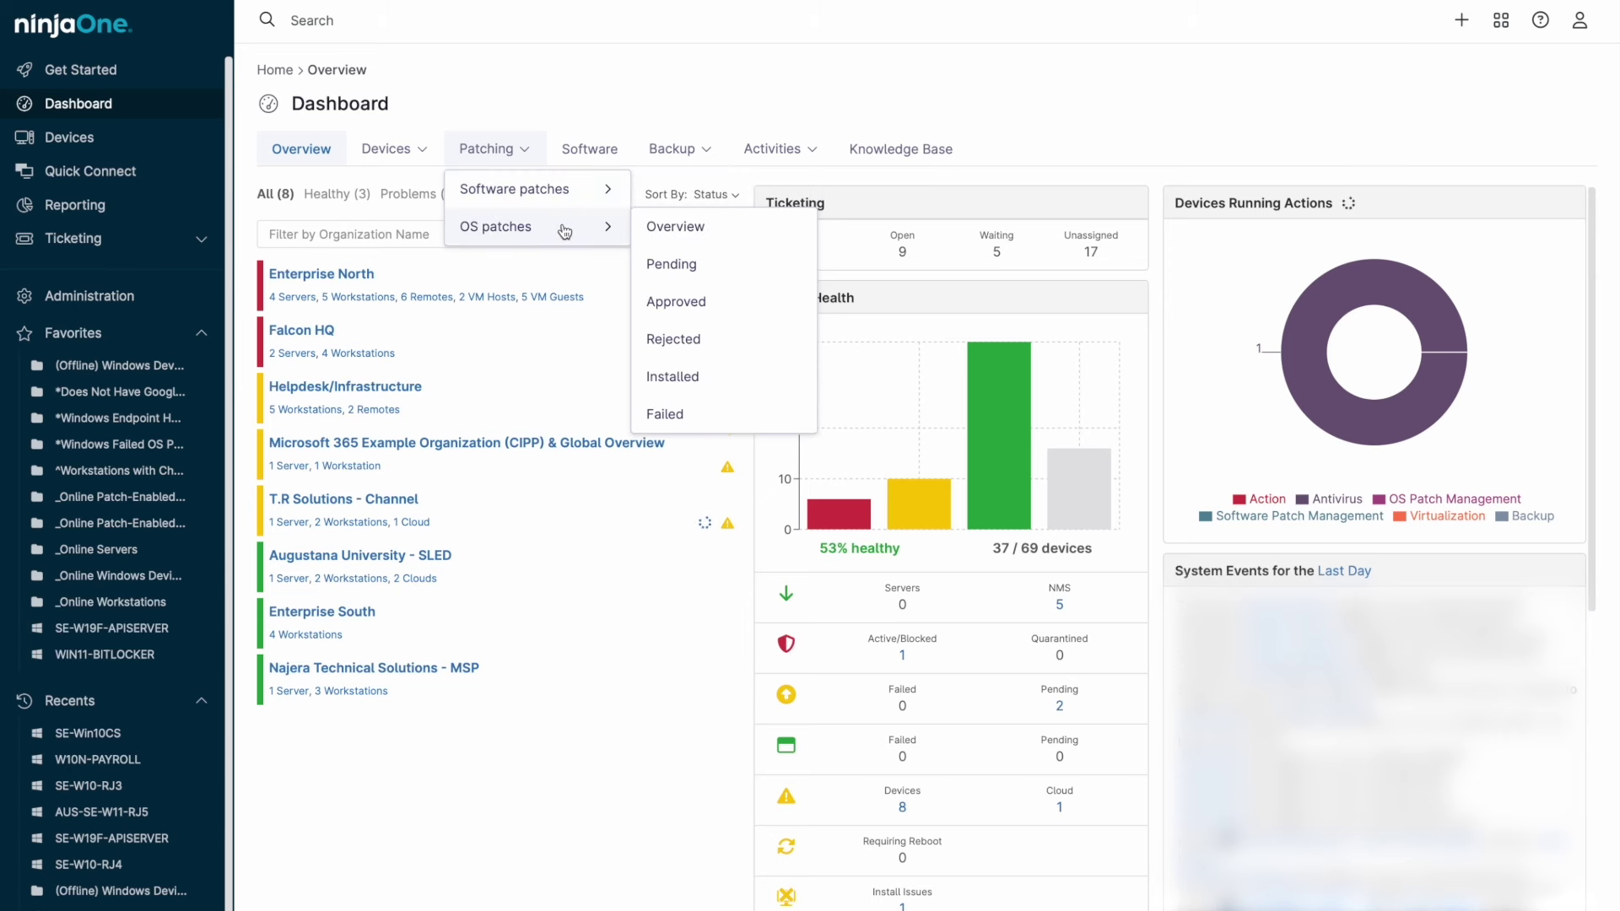
pyautogui.click(726, 228)
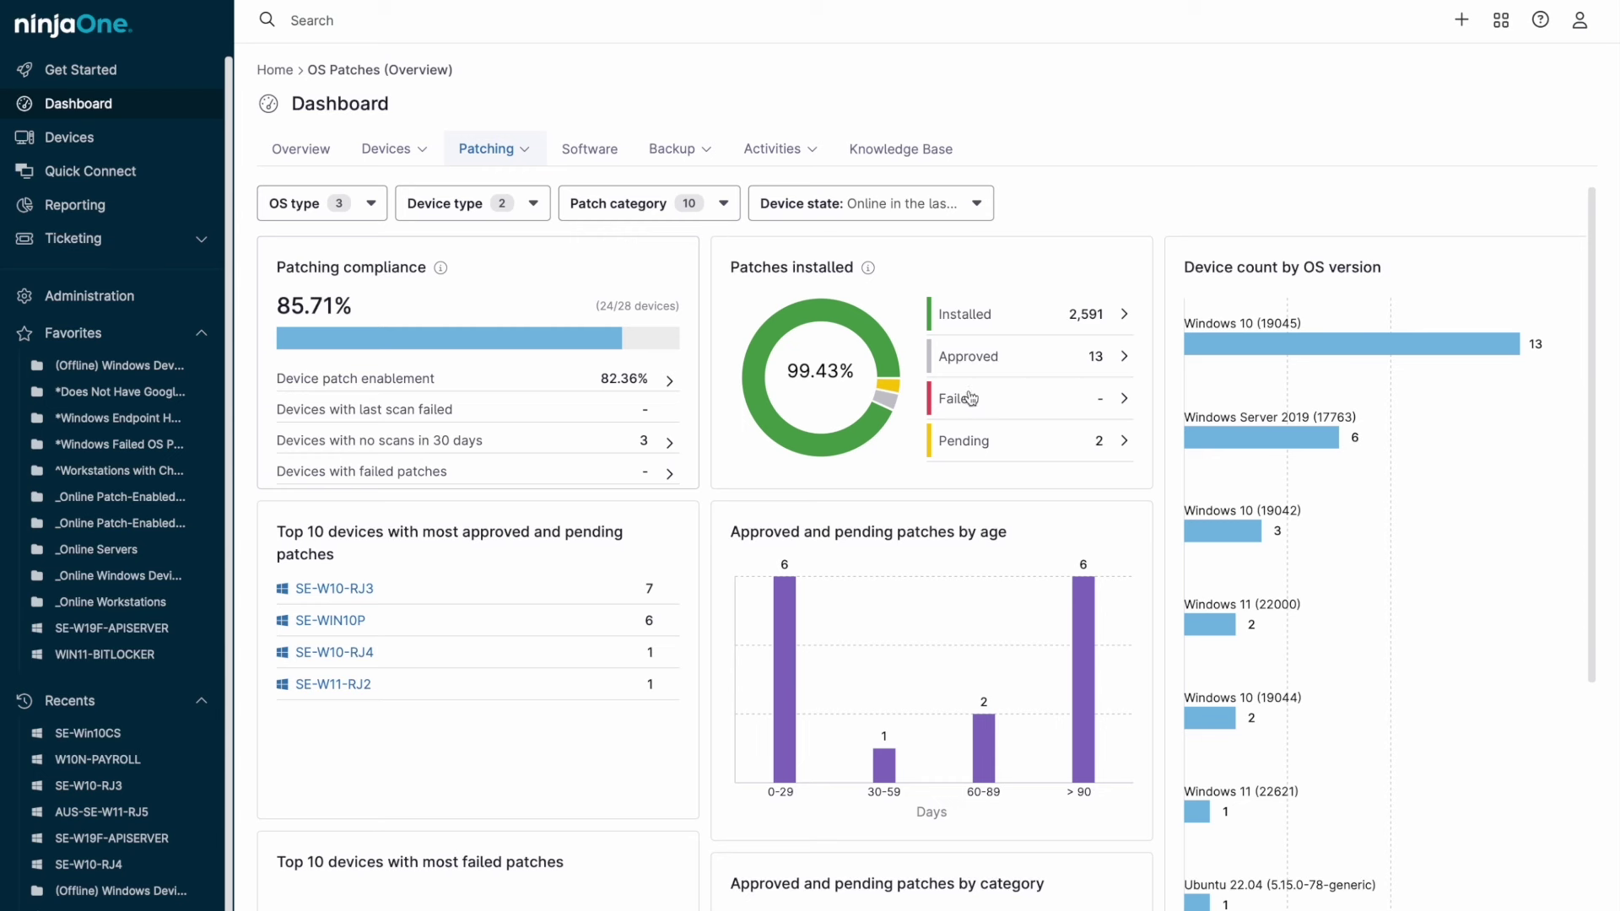
# List the pending Windows 10 version 22H2 feature update, then browse the software patch pages.
pyautogui.click(1037, 442)
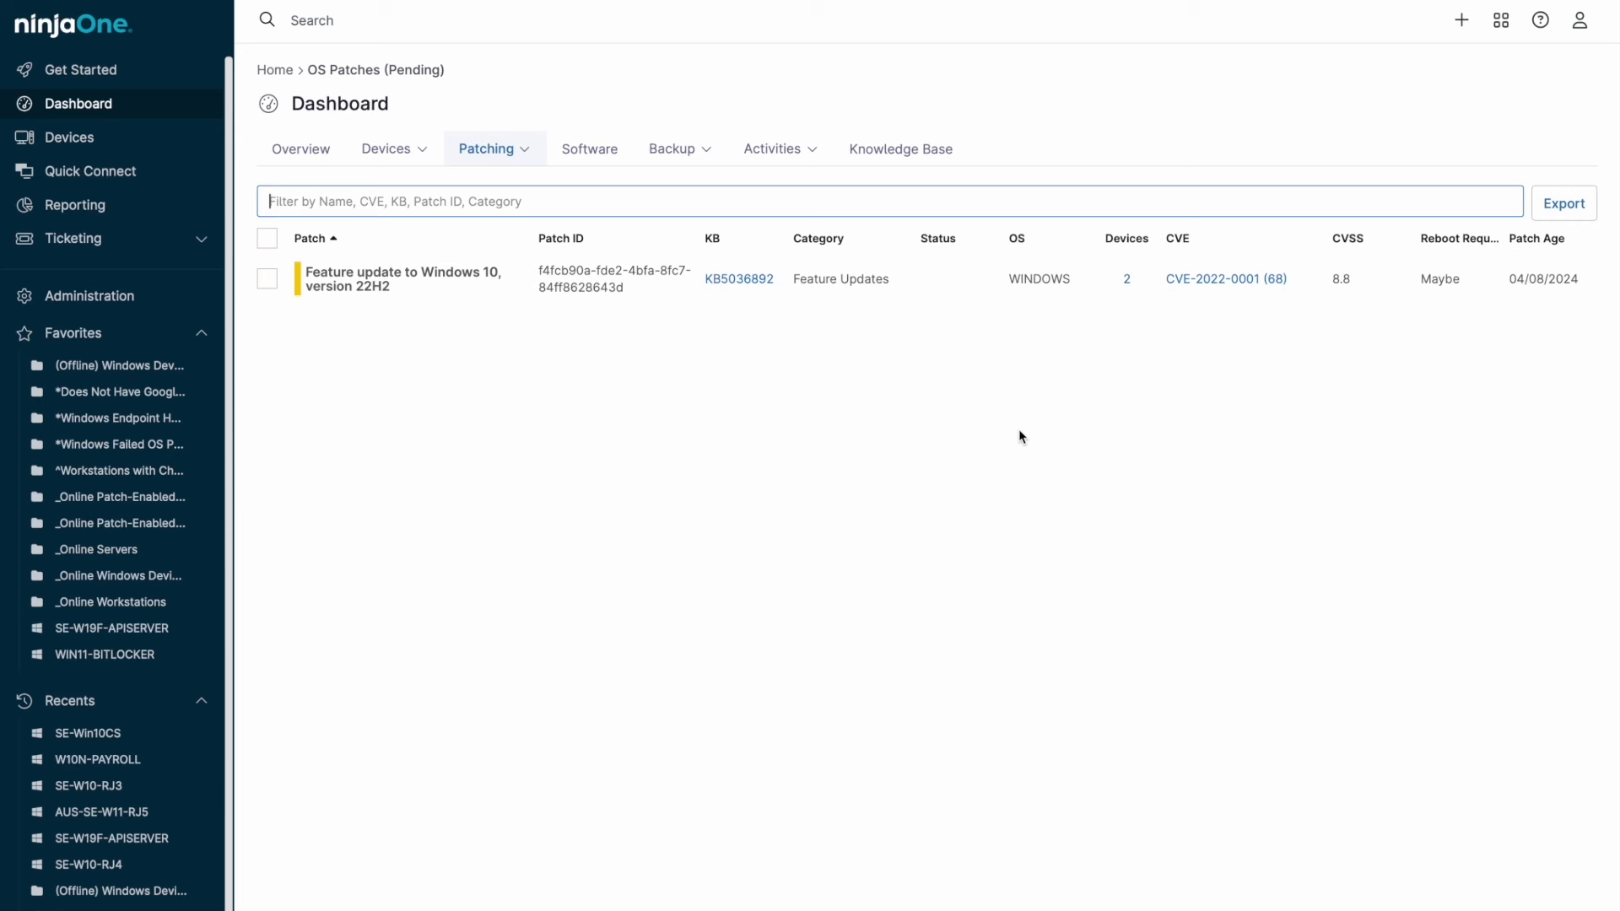
pyautogui.click(504, 165)
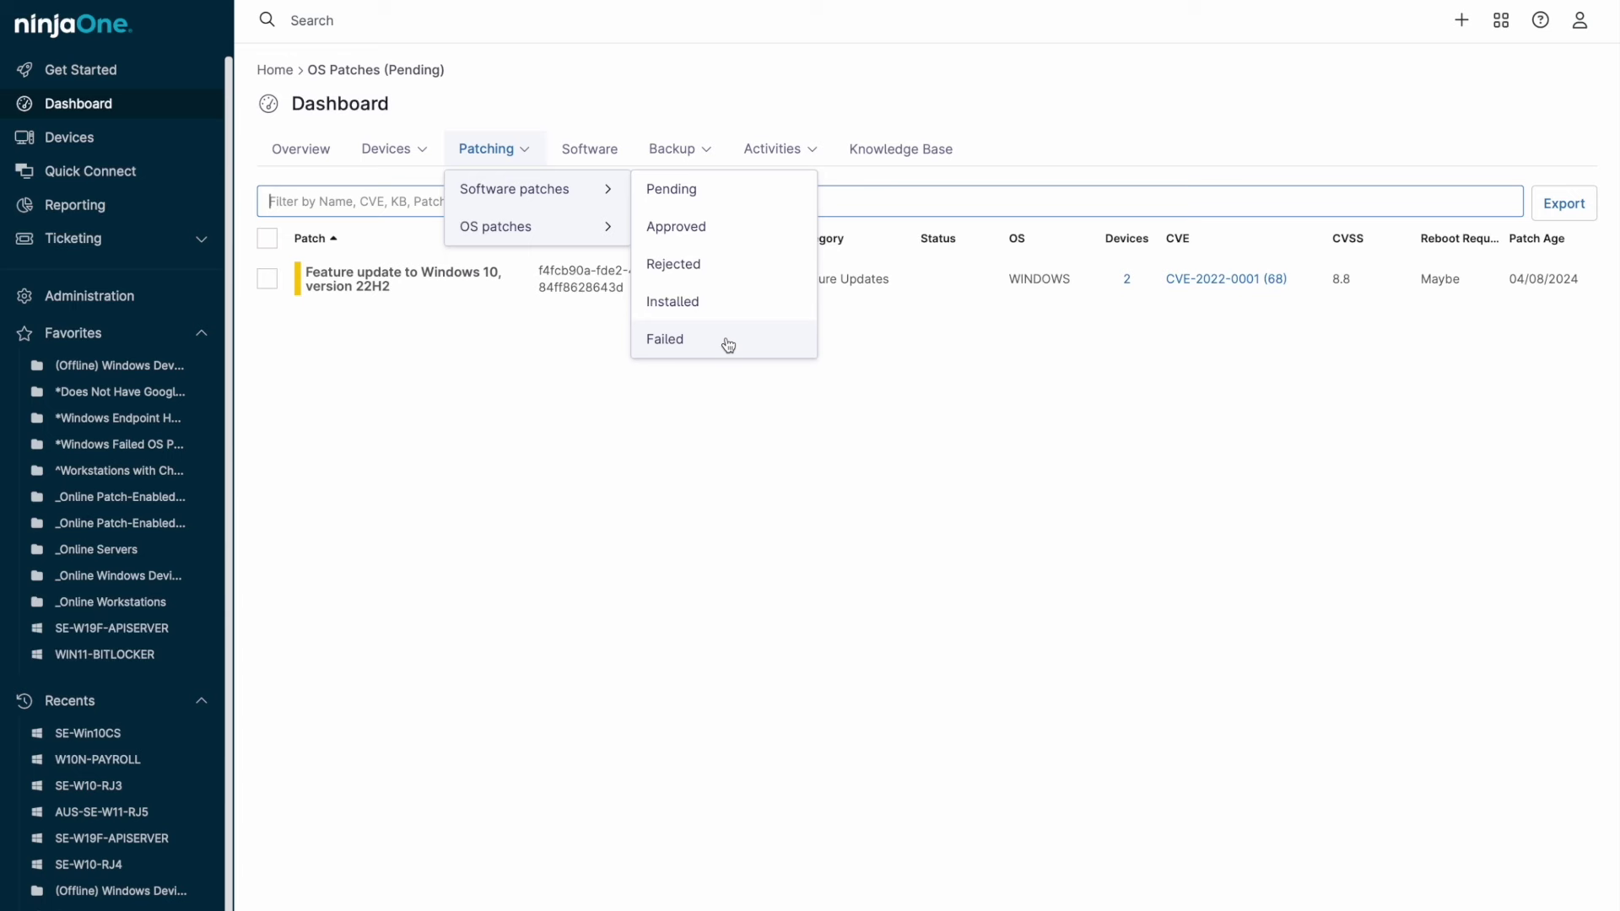
# Show the software inventory filtered to Windows applications only.
pyautogui.click(592, 157)
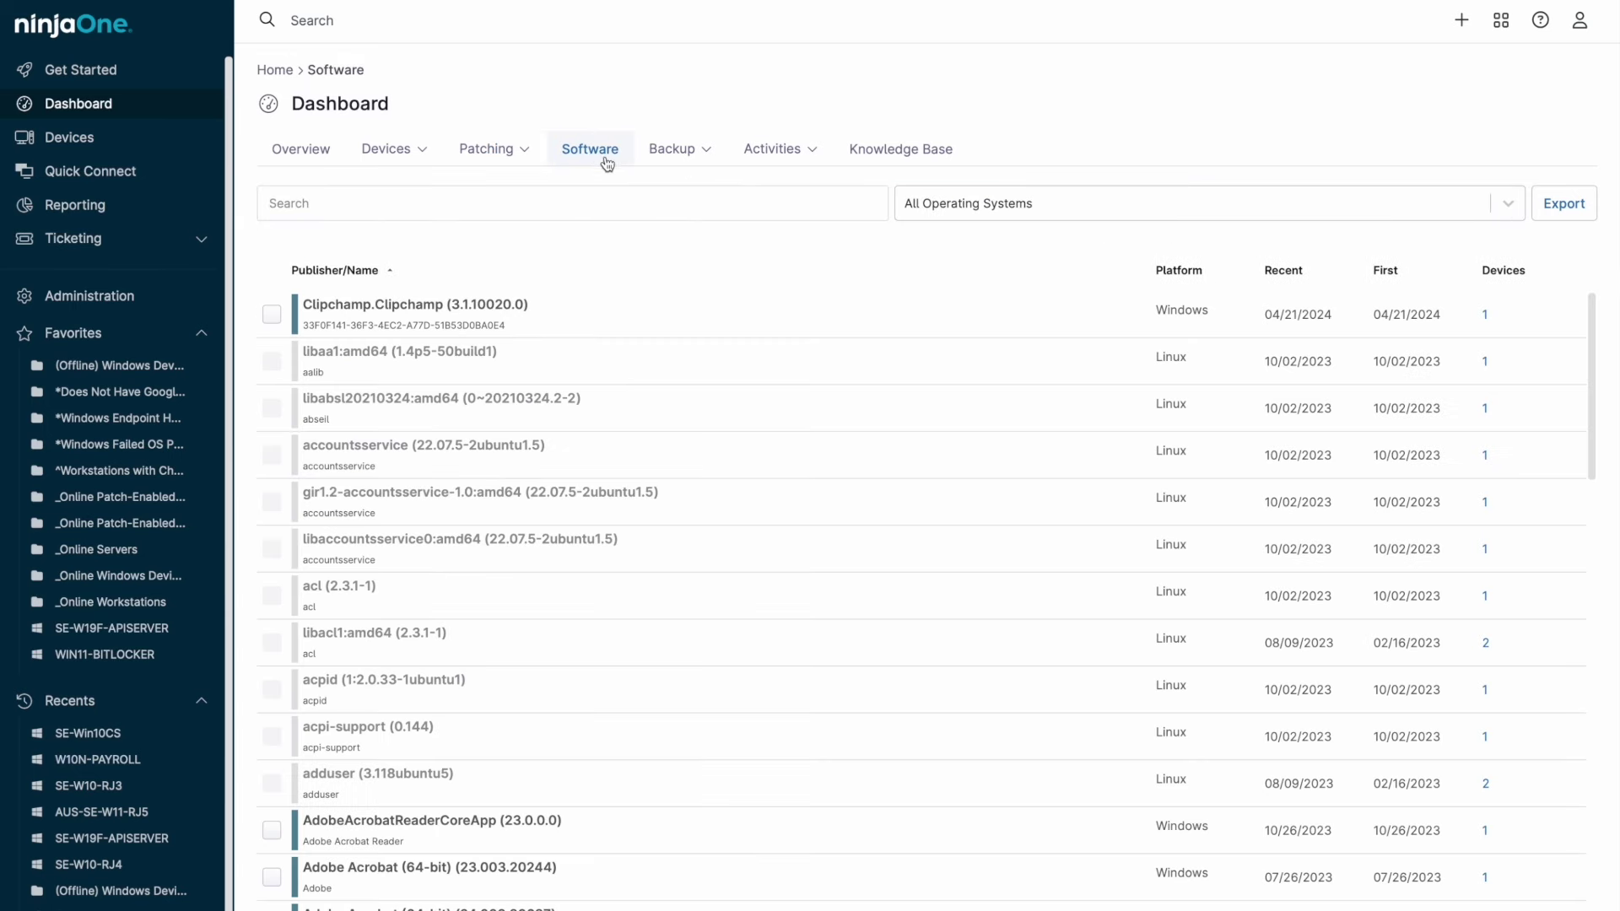
pyautogui.click(929, 207)
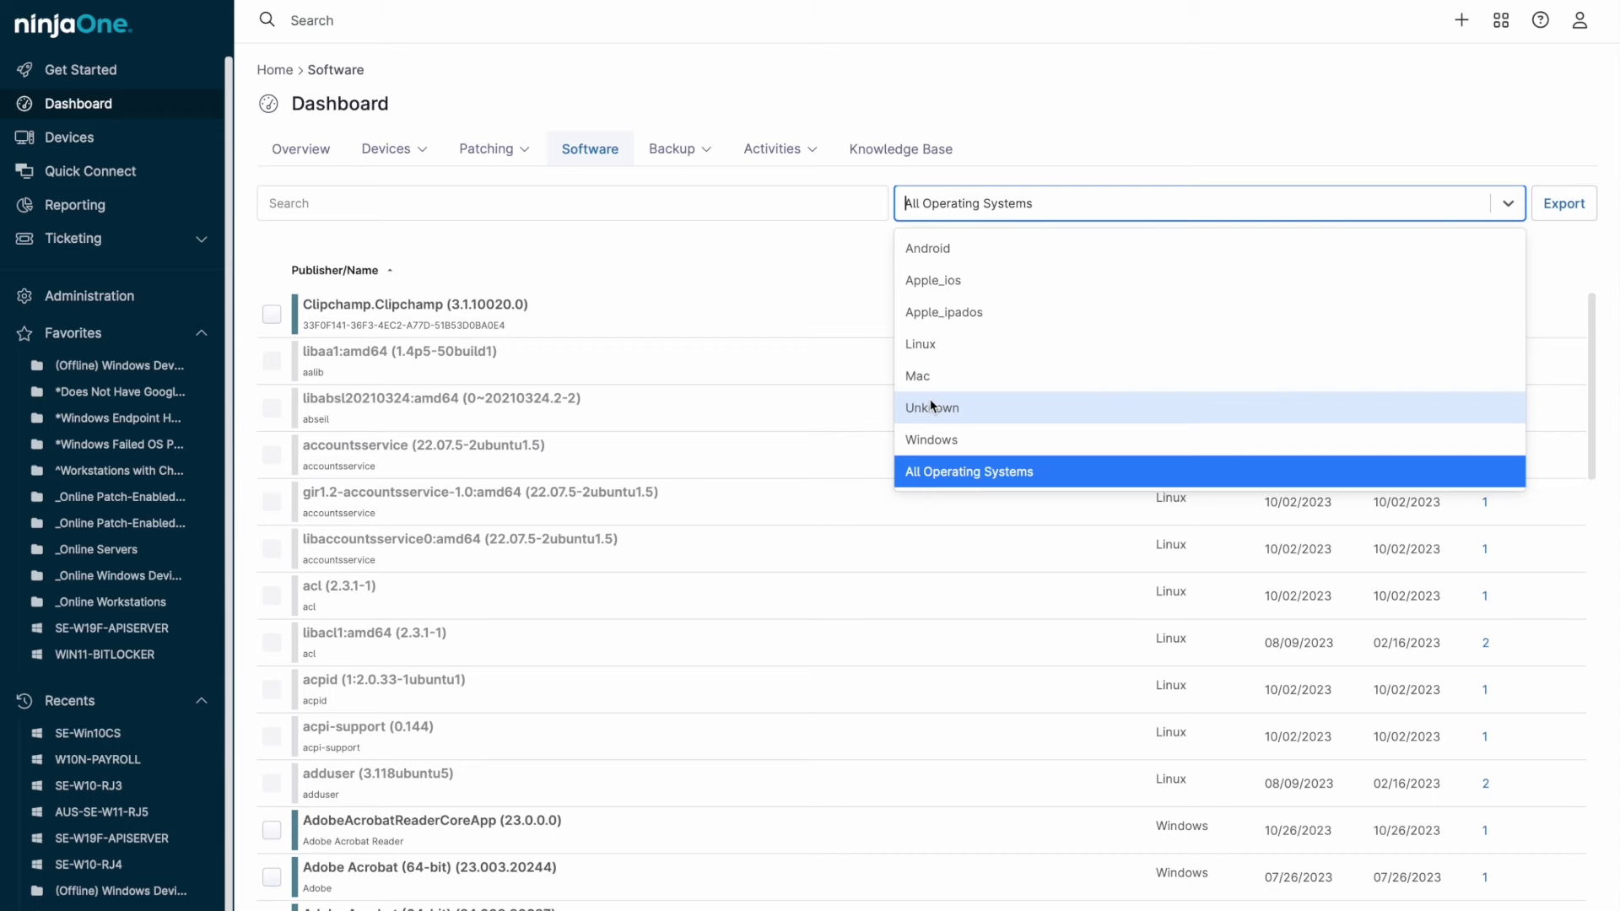
pyautogui.click(928, 439)
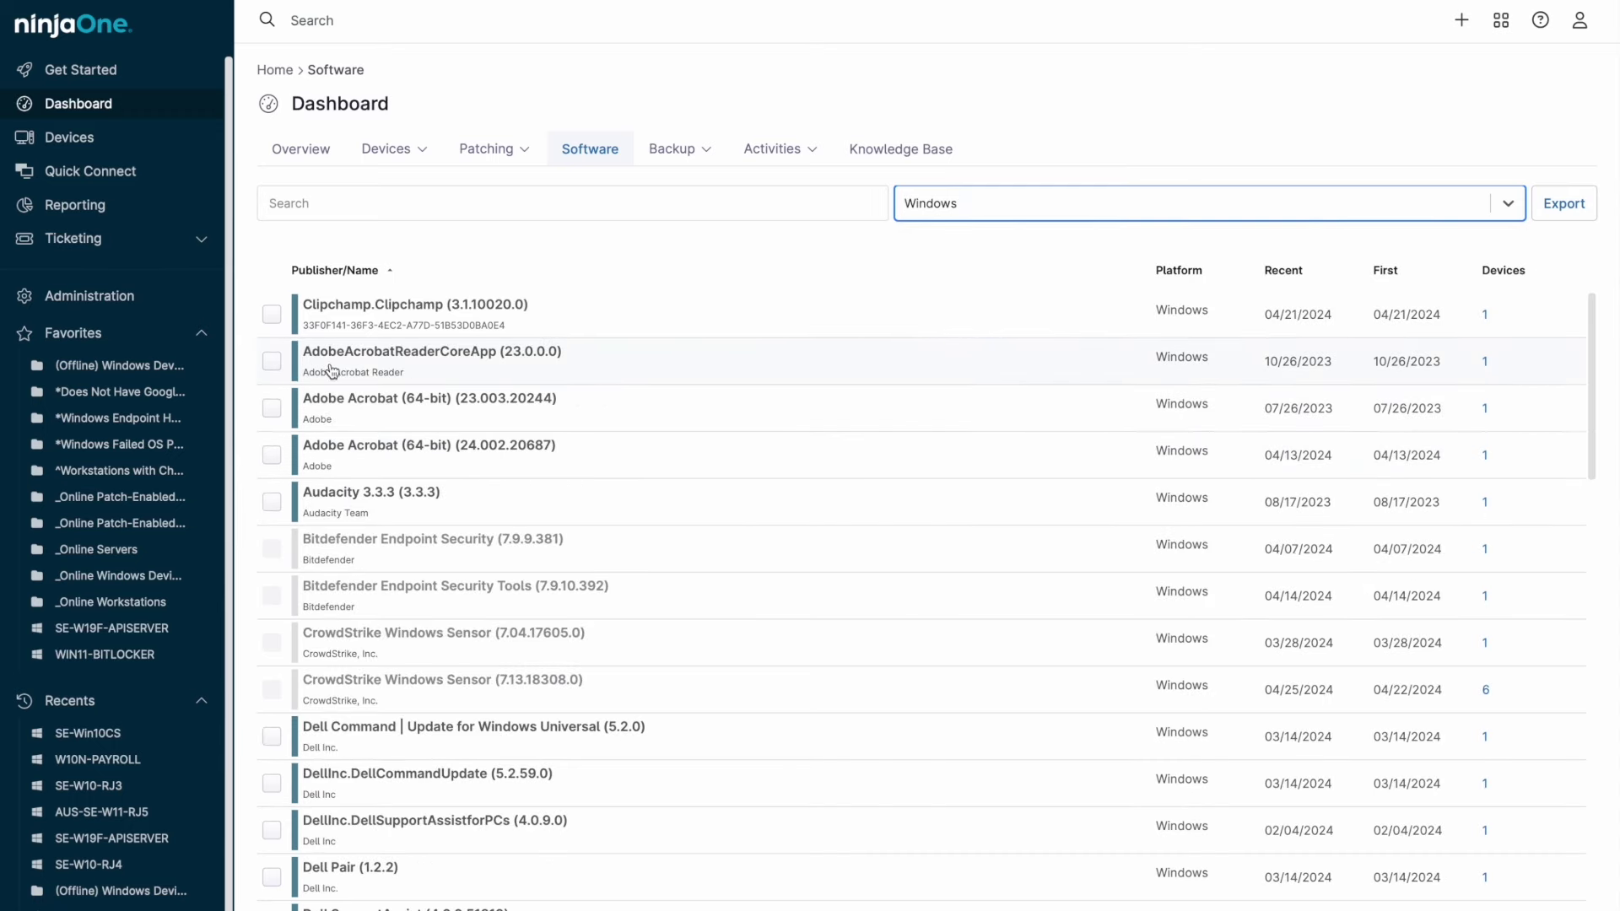
# Select AdobeAcrobatReaderCoreApp, start an uninstall, then cancel it.
pyautogui.click(272, 362)
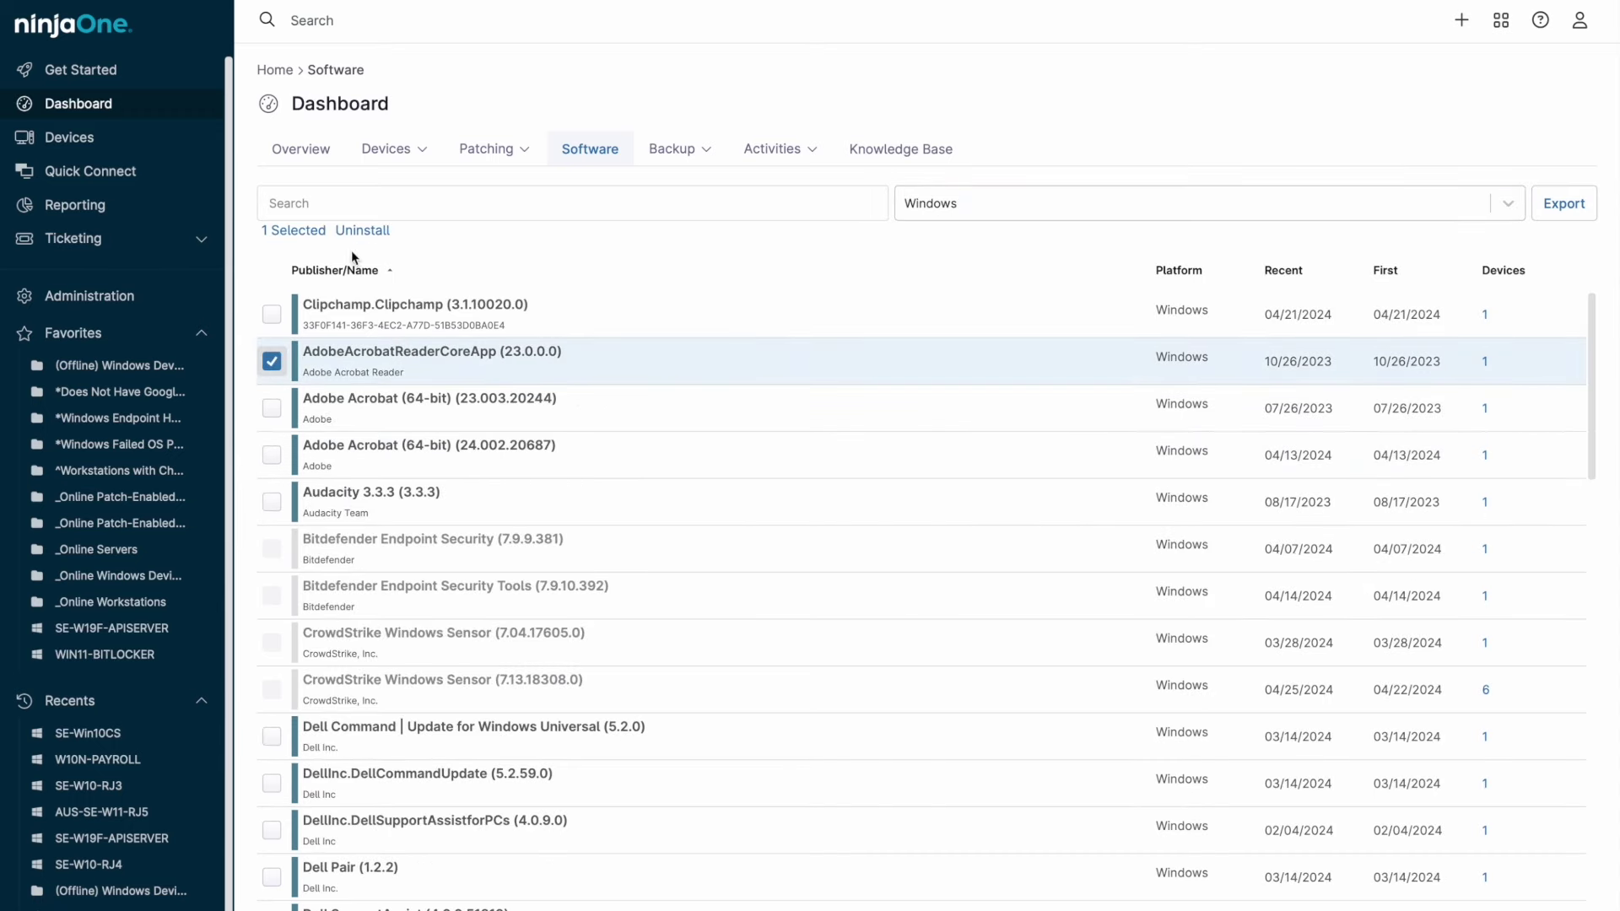
pyautogui.click(364, 232)
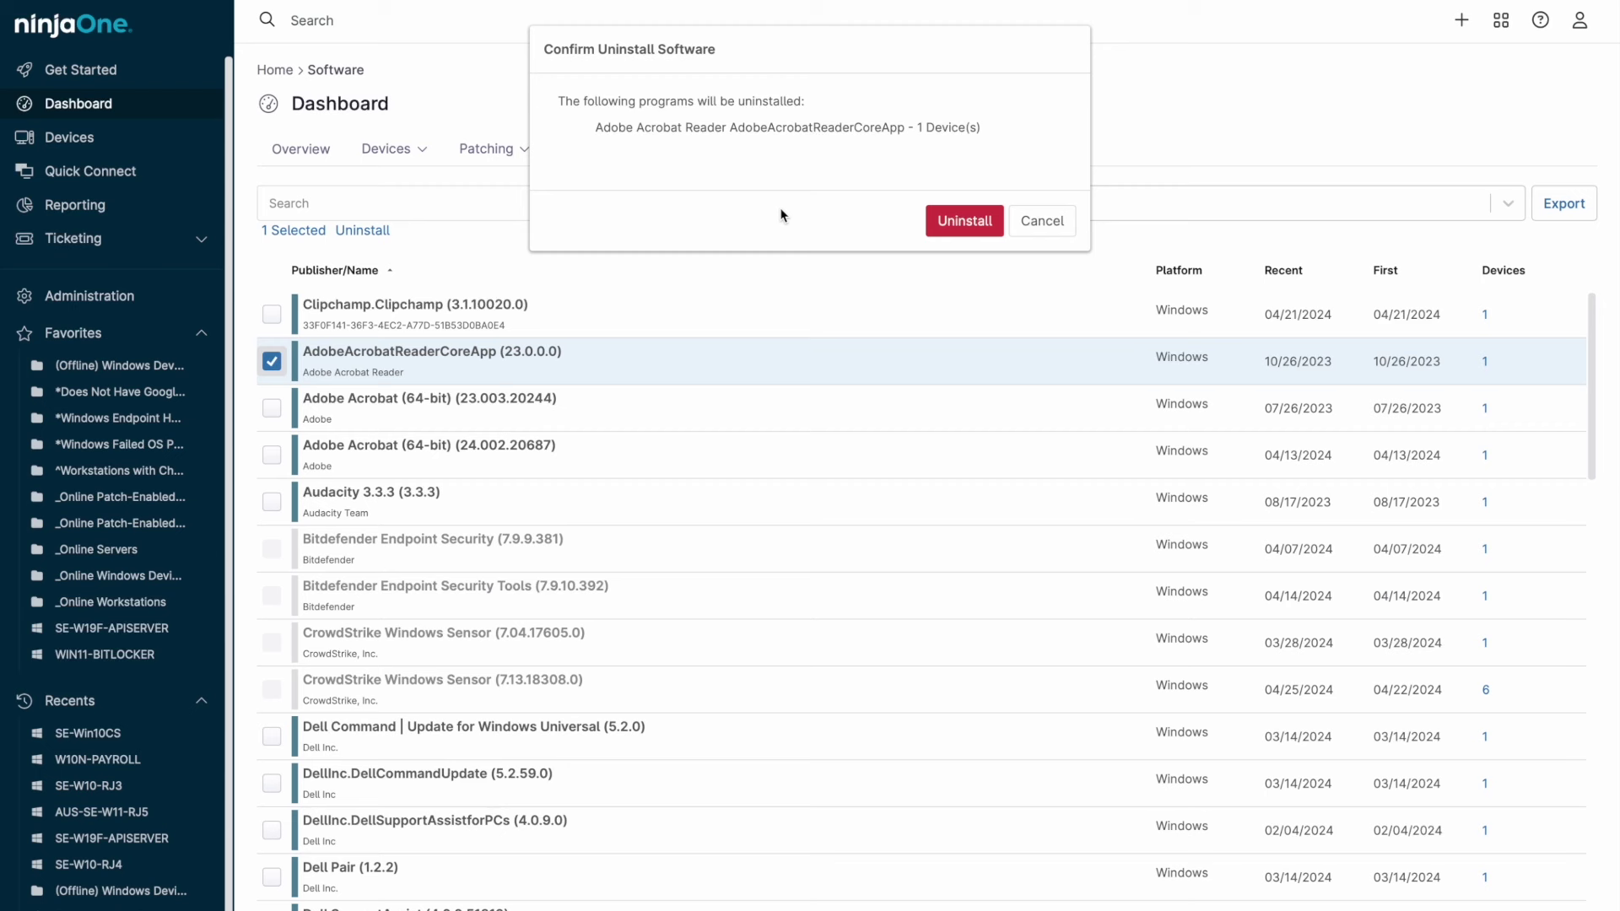
pyautogui.click(1055, 227)
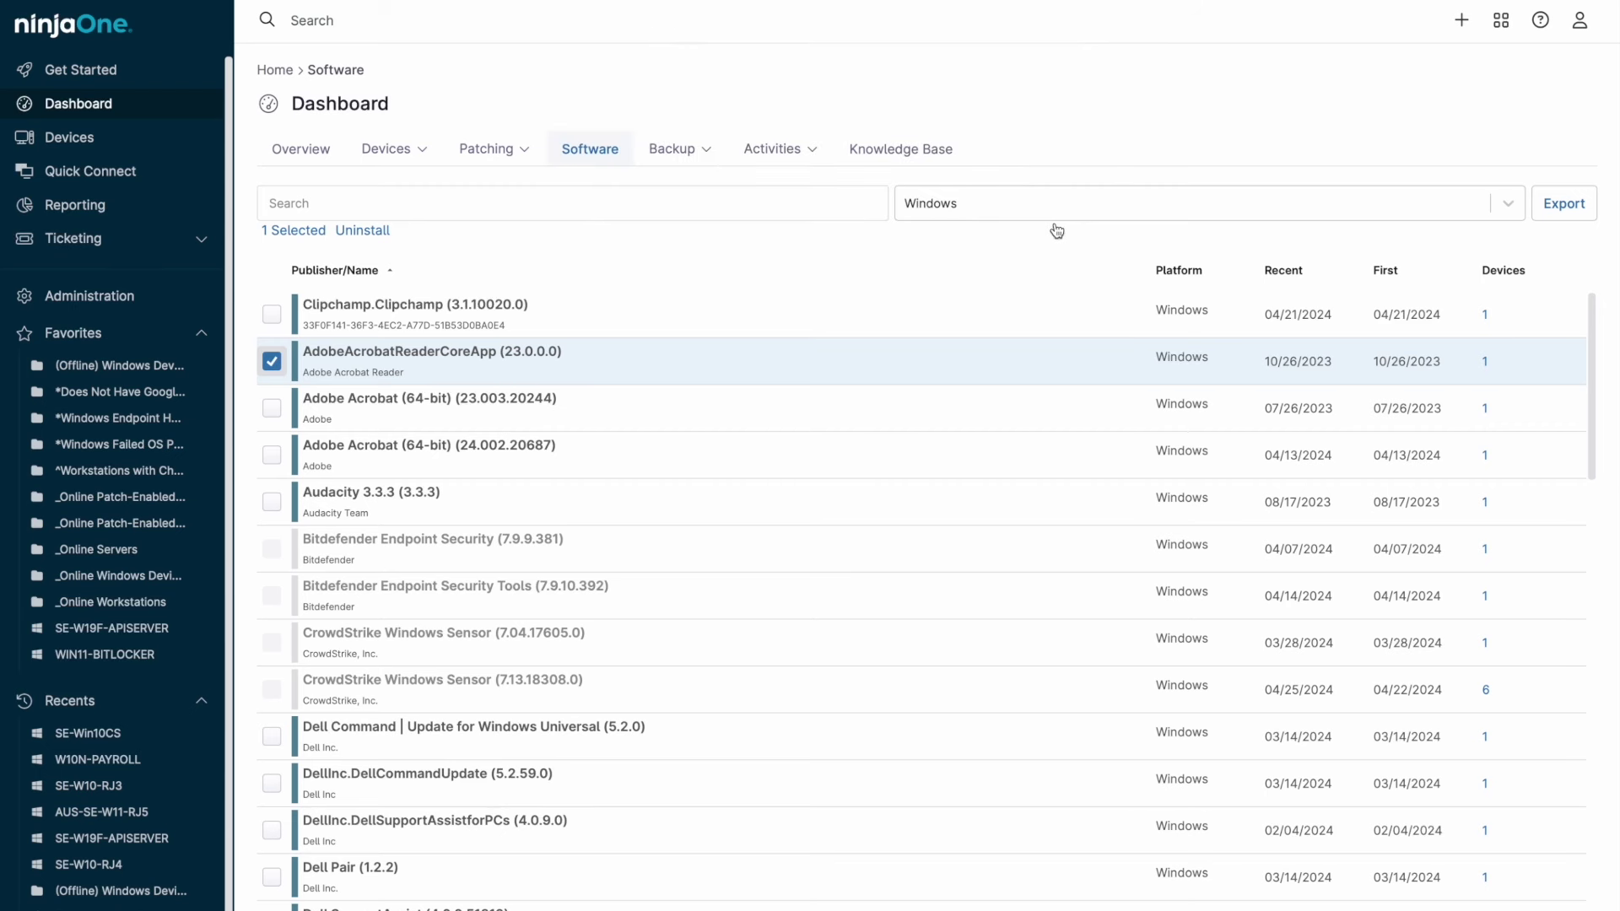
# View the Backup overview, then the All activities log.
pyautogui.click(703, 150)
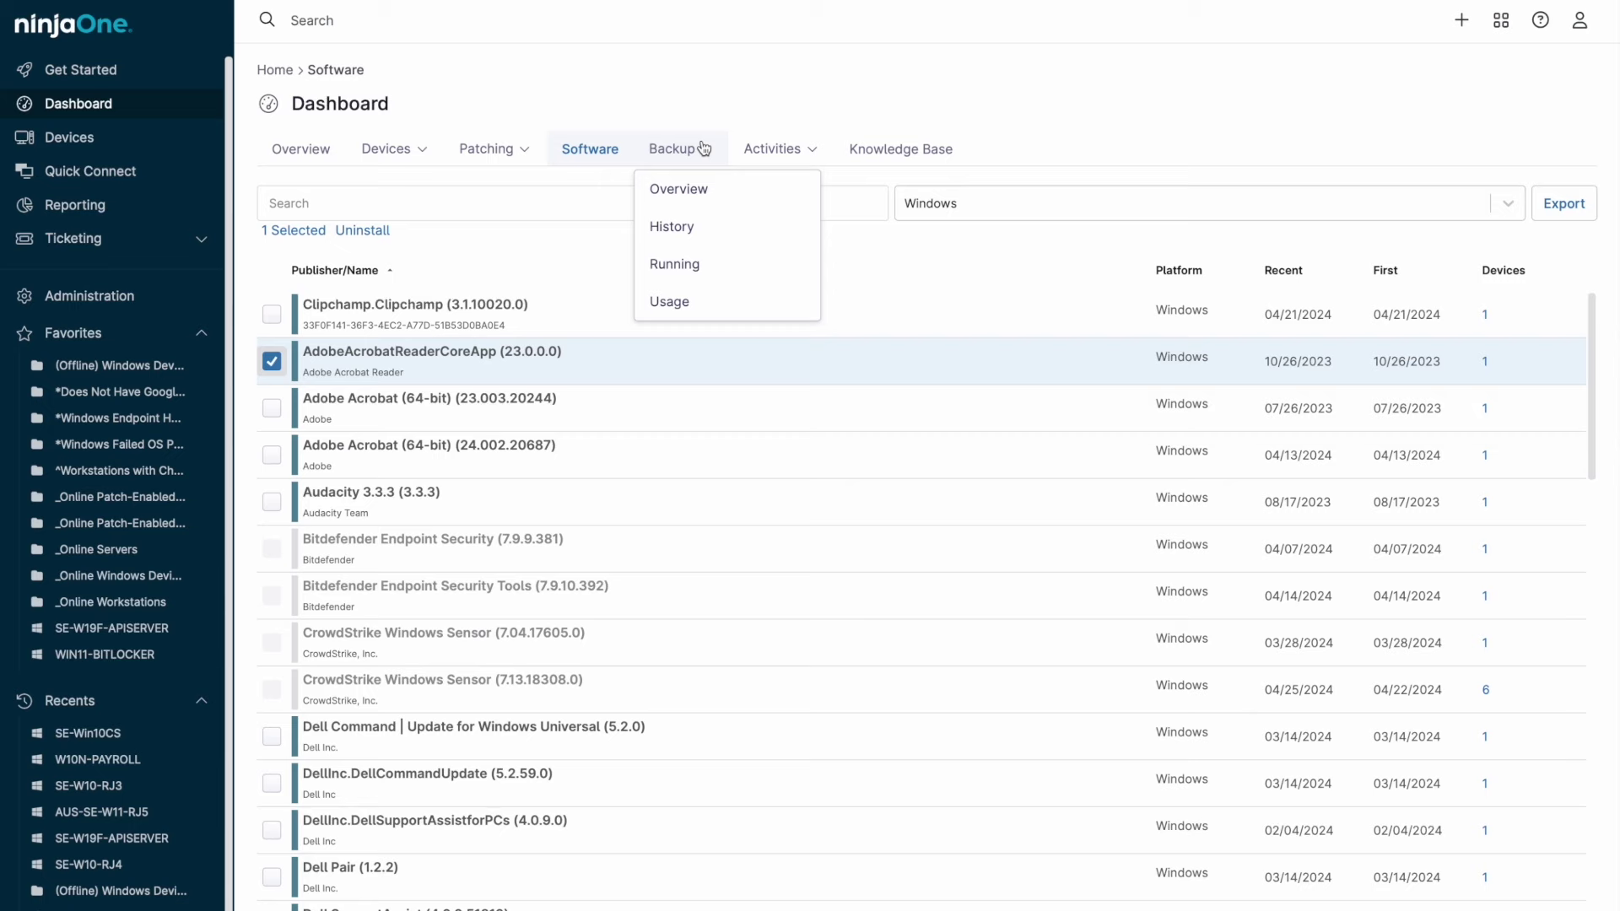
pyautogui.click(722, 189)
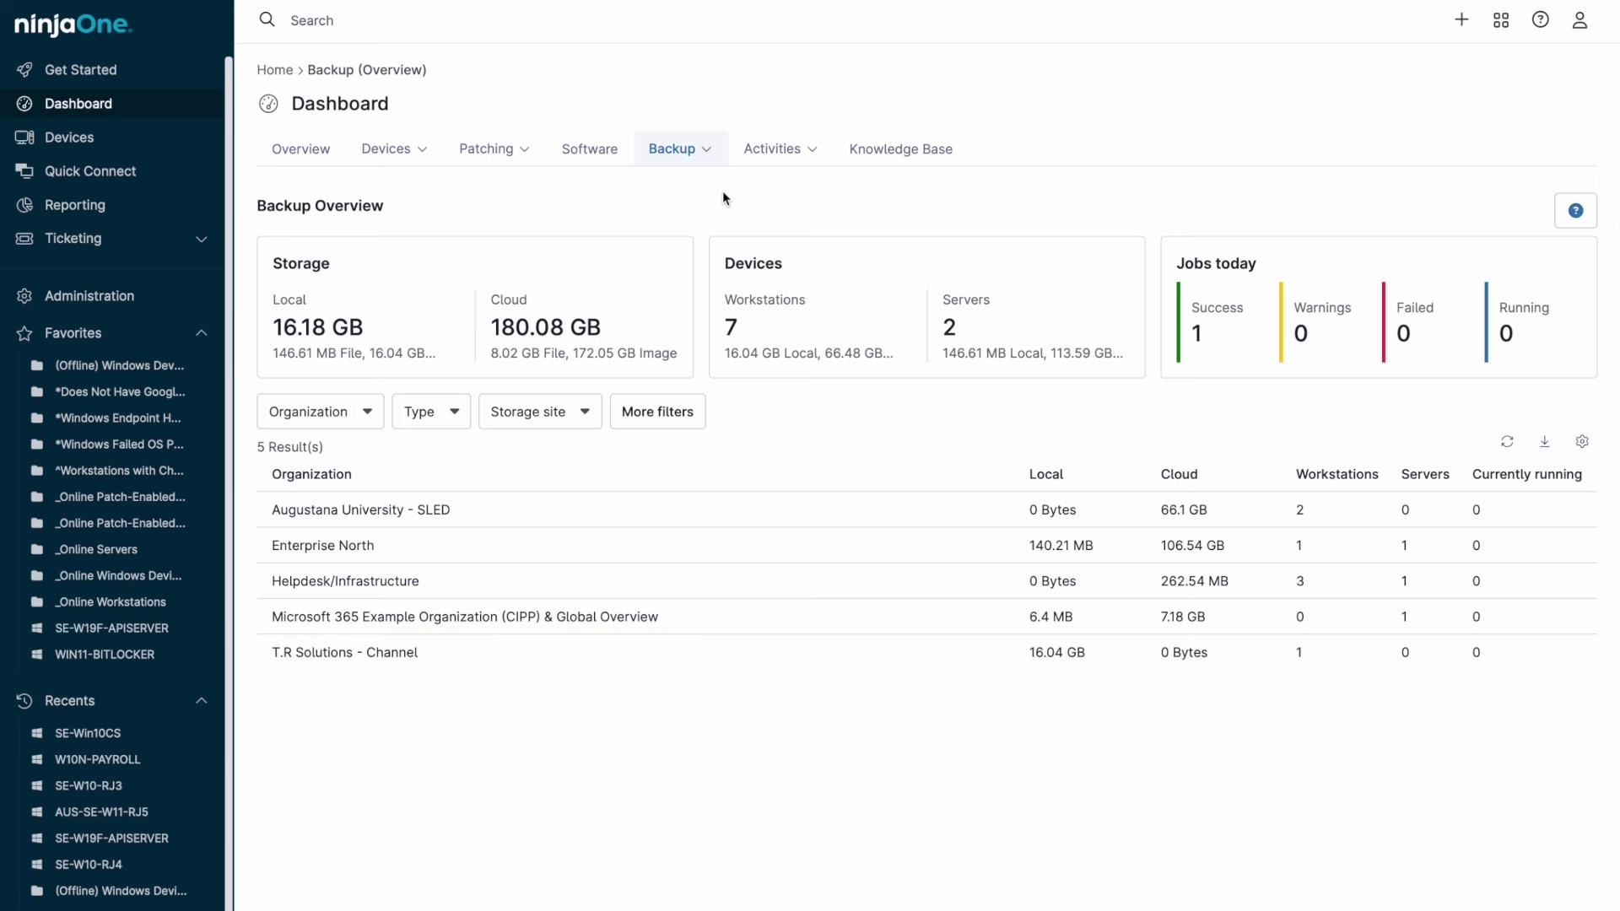
pyautogui.click(770, 152)
pyautogui.click(793, 192)
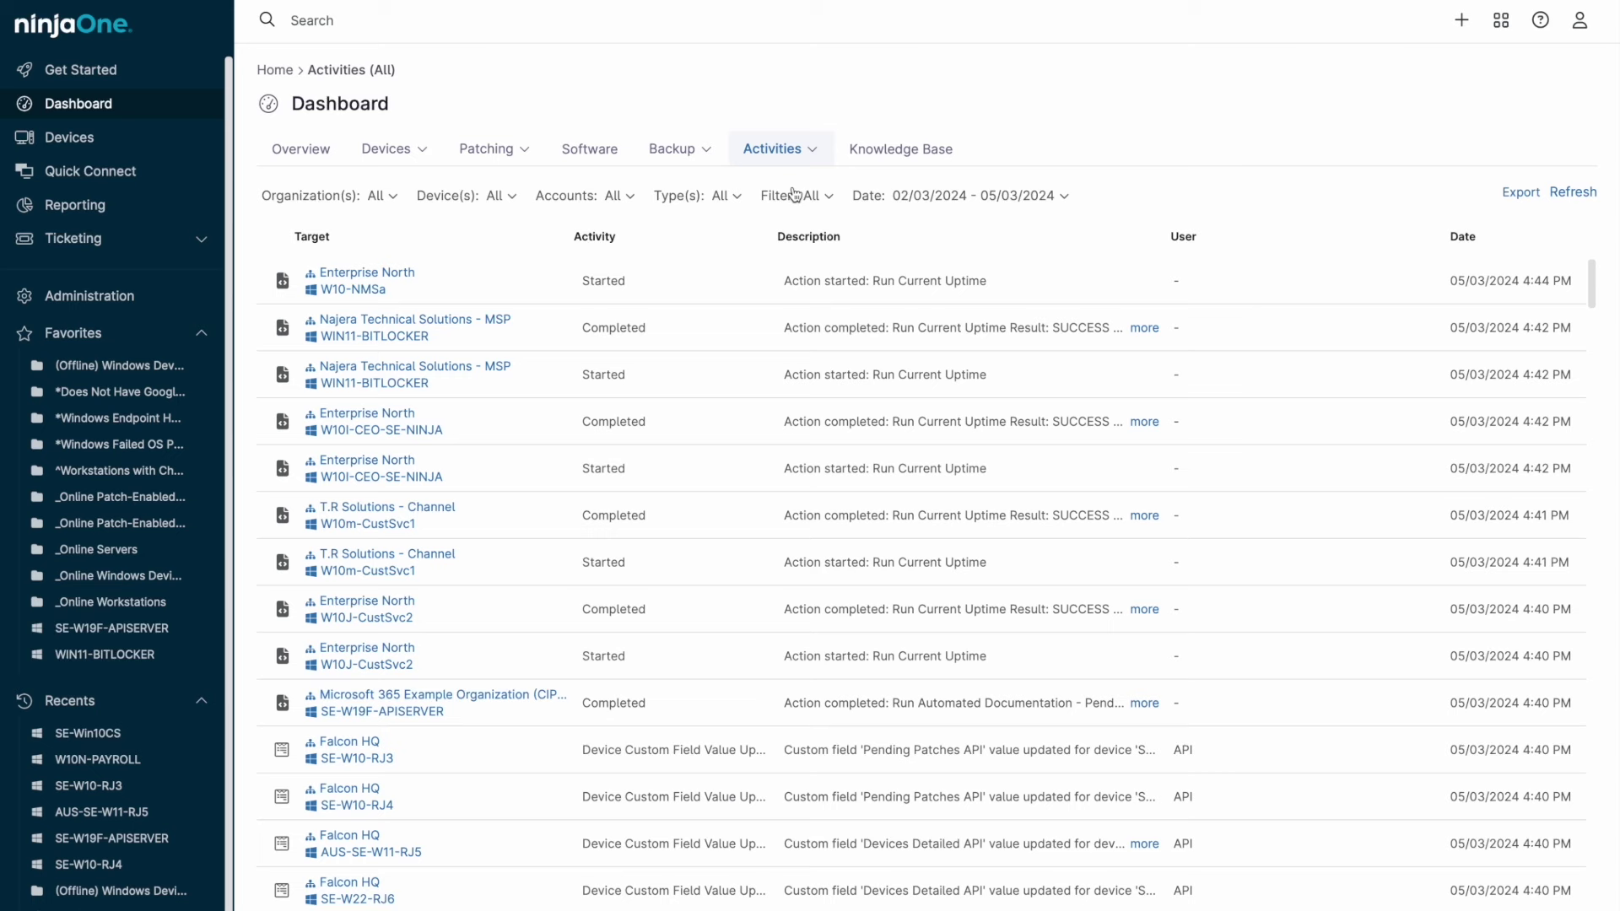
# Open Enterprise North's overview and bring up the action menus for the AUS-SE-DC-01 server.
pyautogui.click(324, 159)
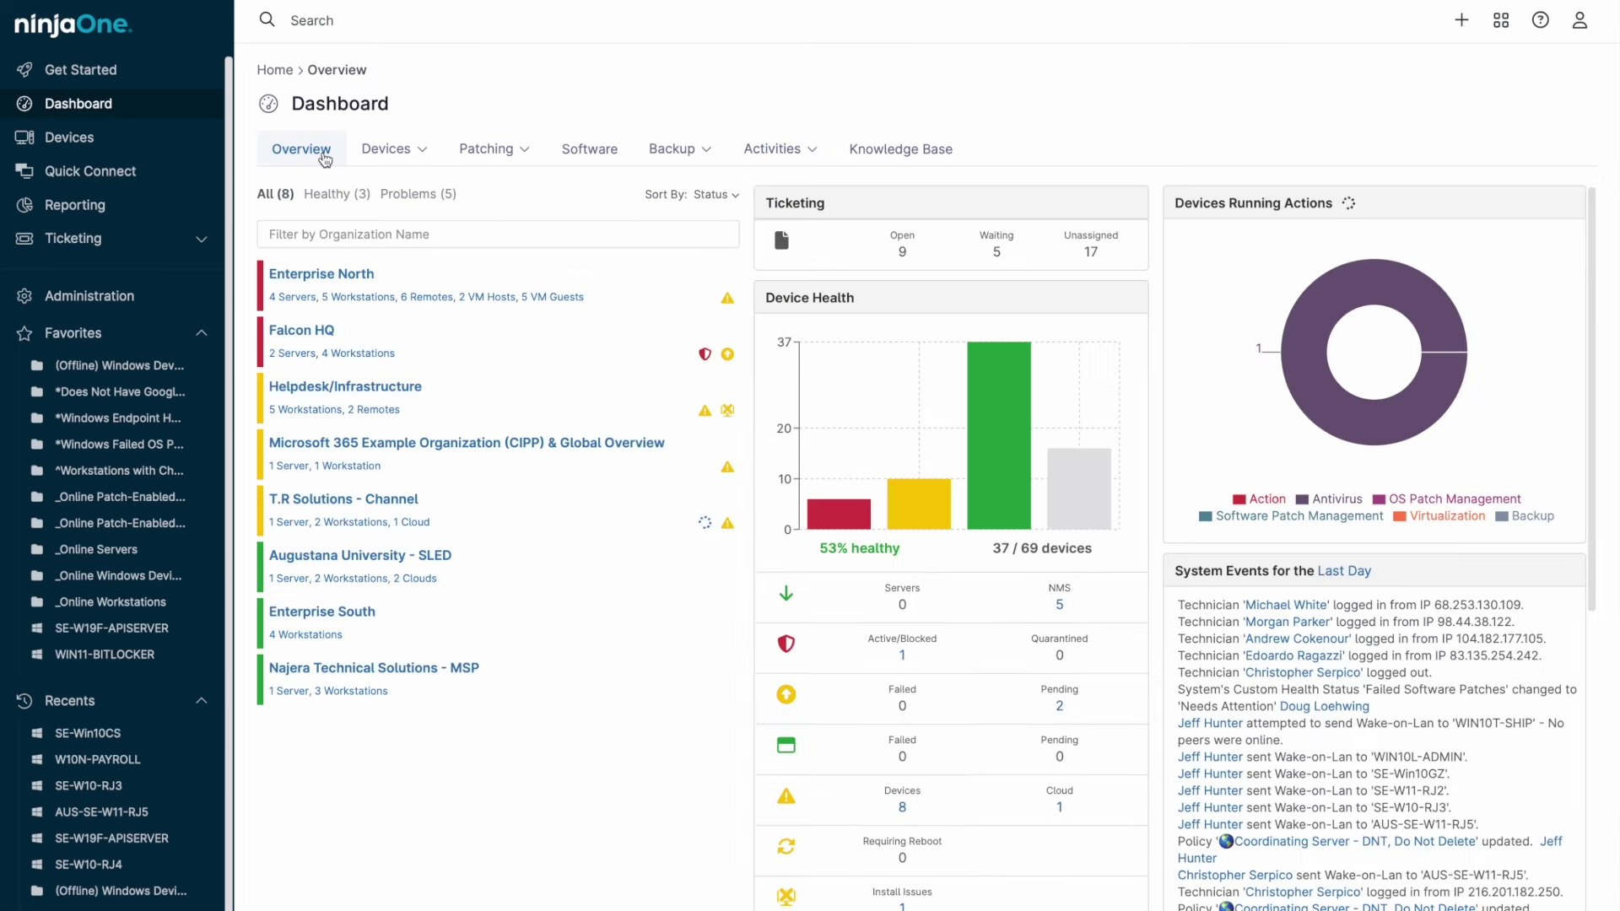
pyautogui.click(321, 274)
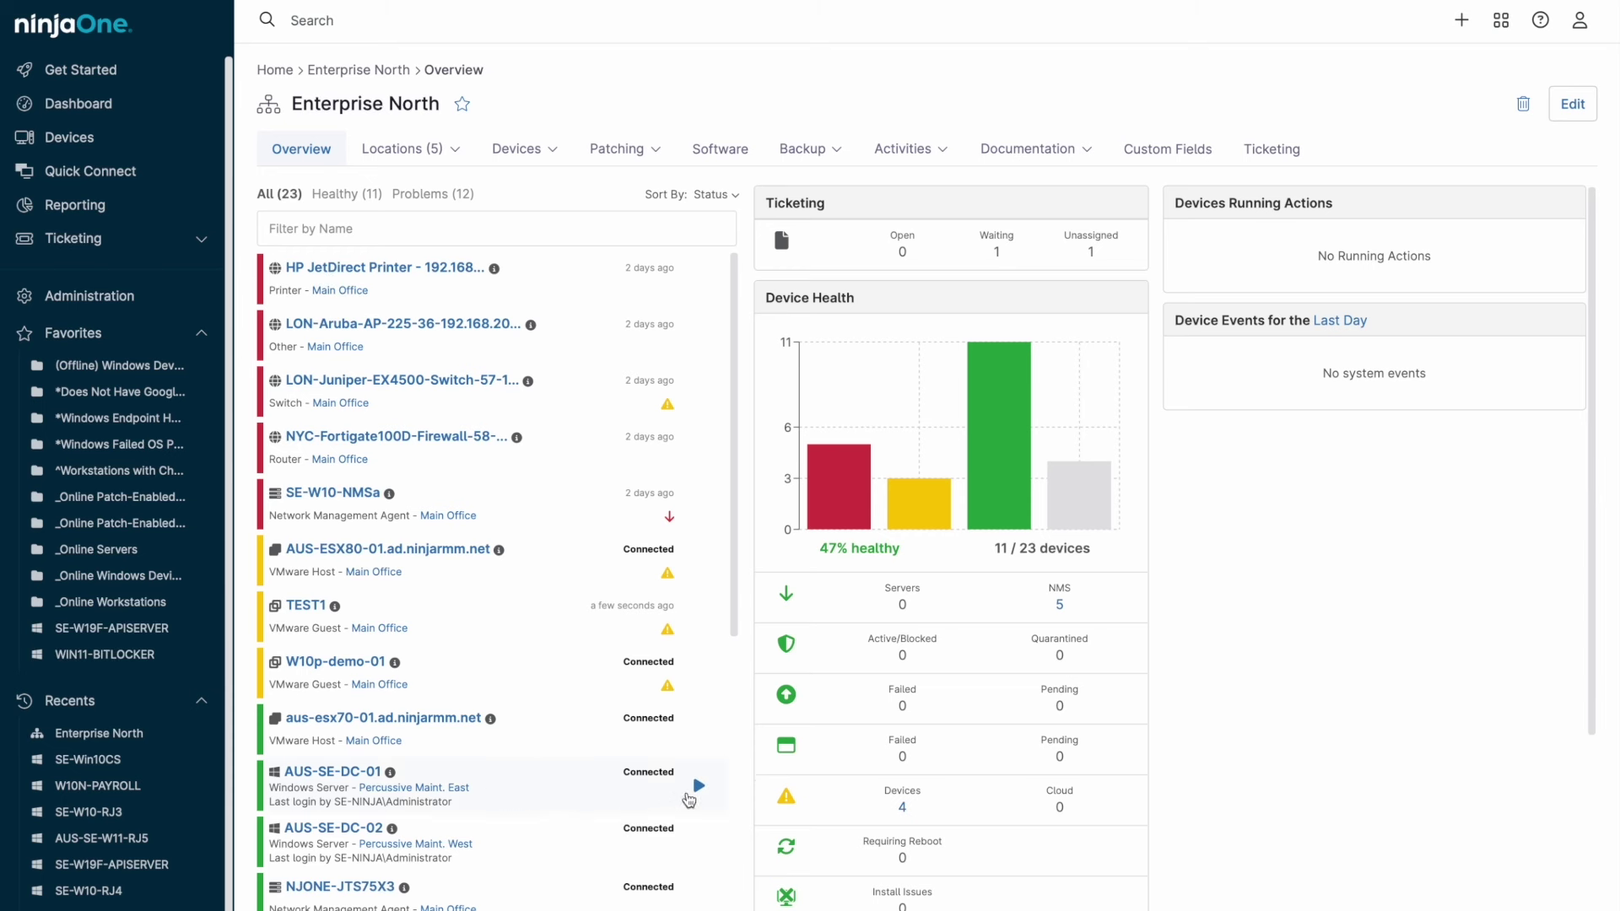
pyautogui.click(699, 786)
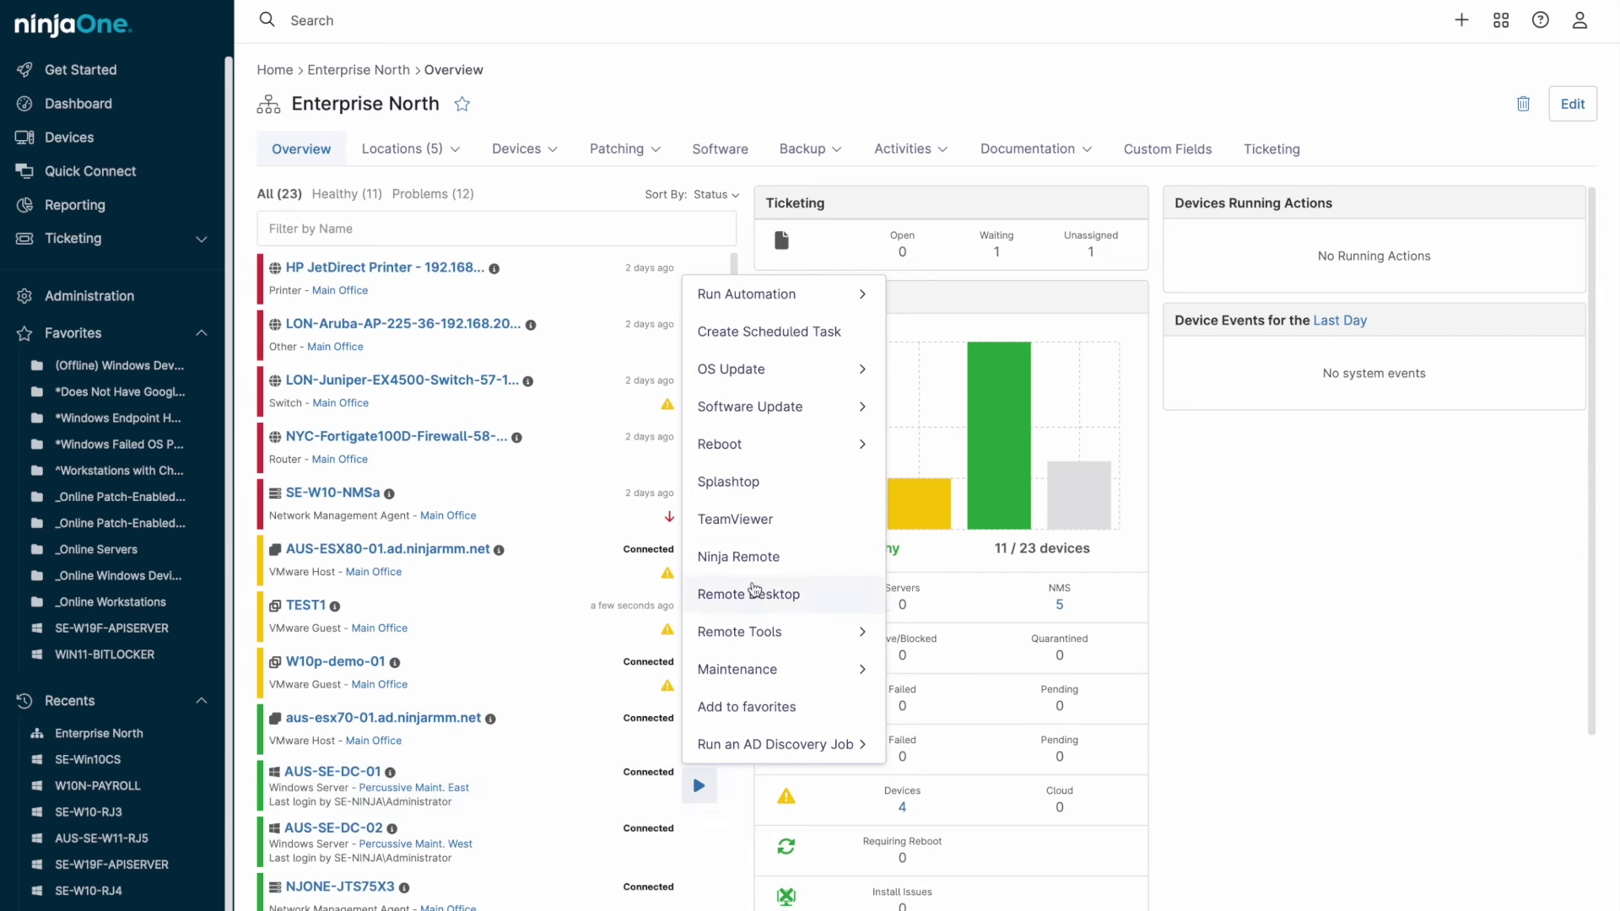
pyautogui.moveTo(729, 302)
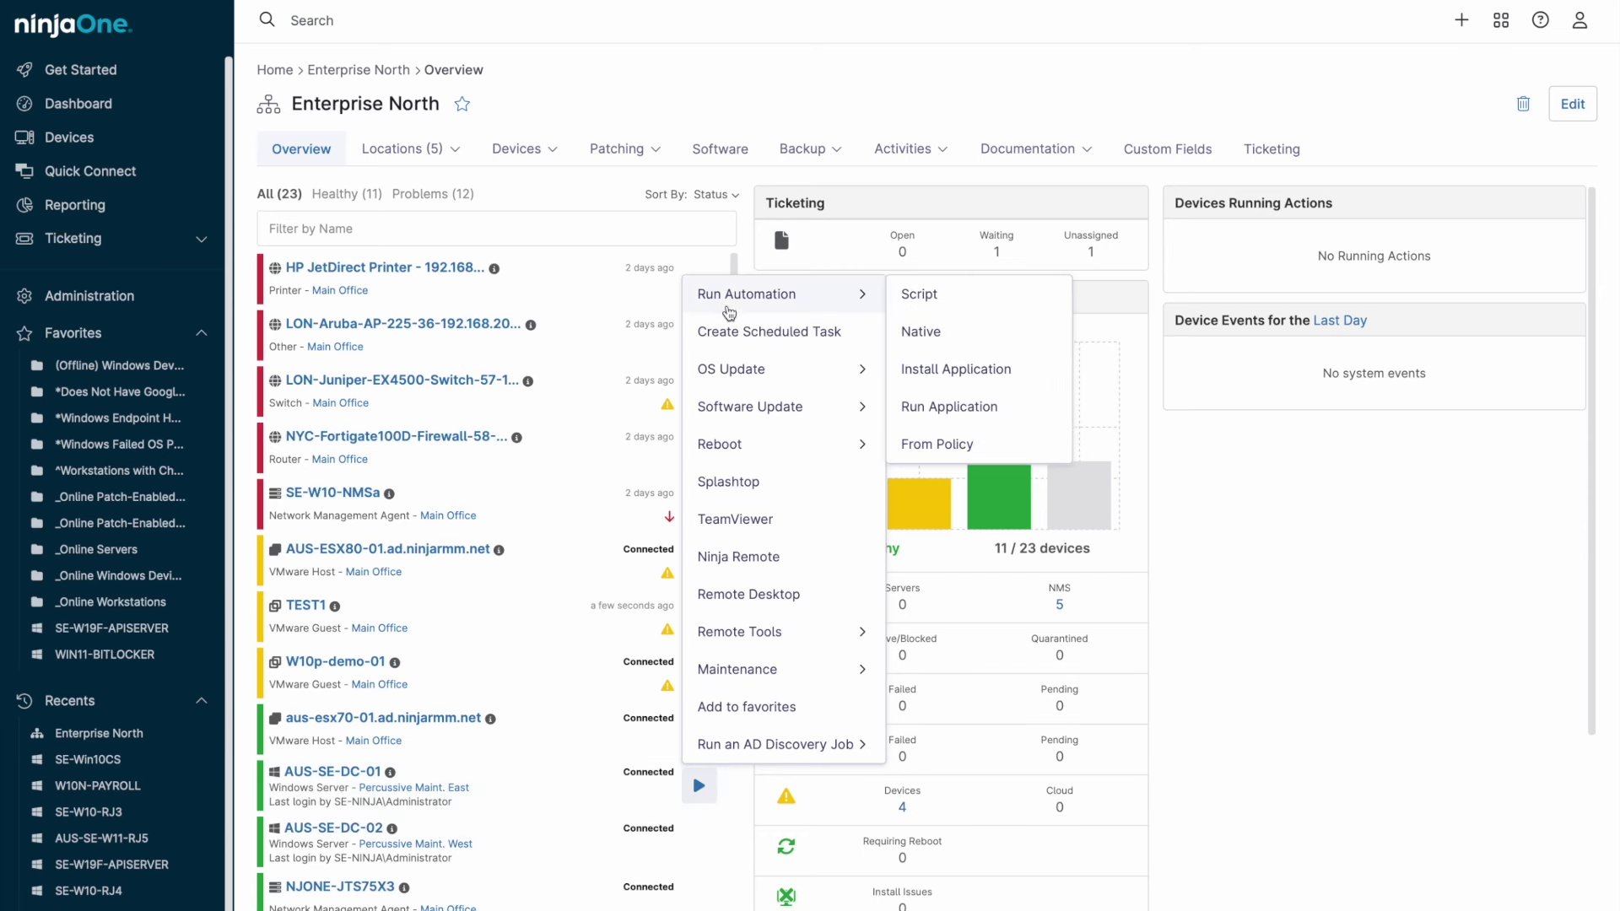
pyautogui.moveTo(733, 372)
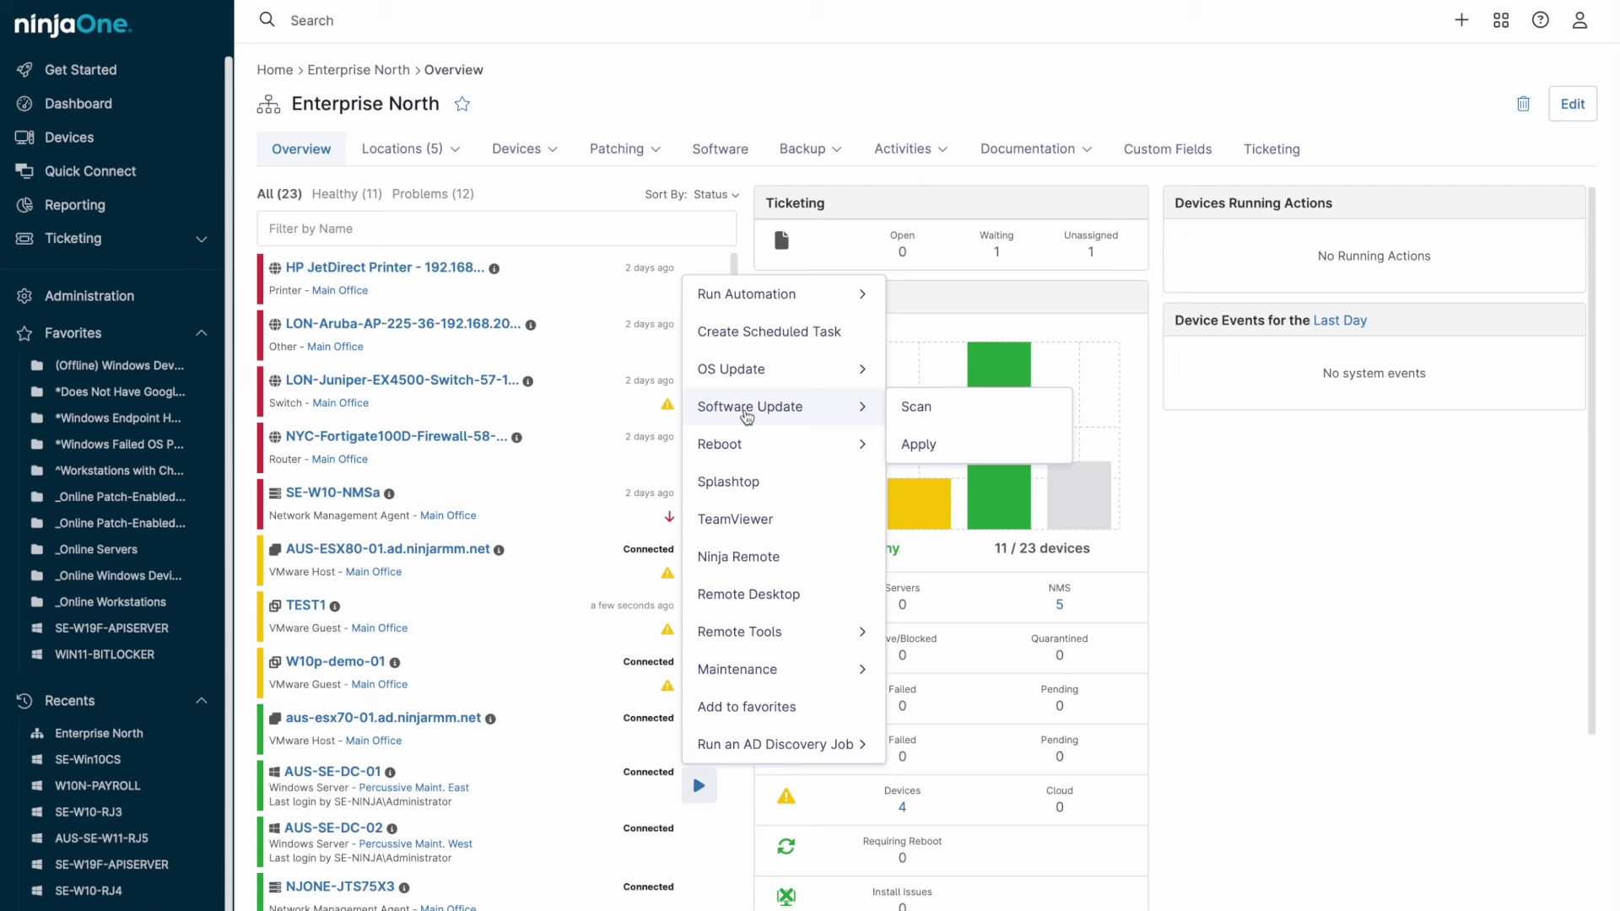
pyautogui.moveTo(764, 447)
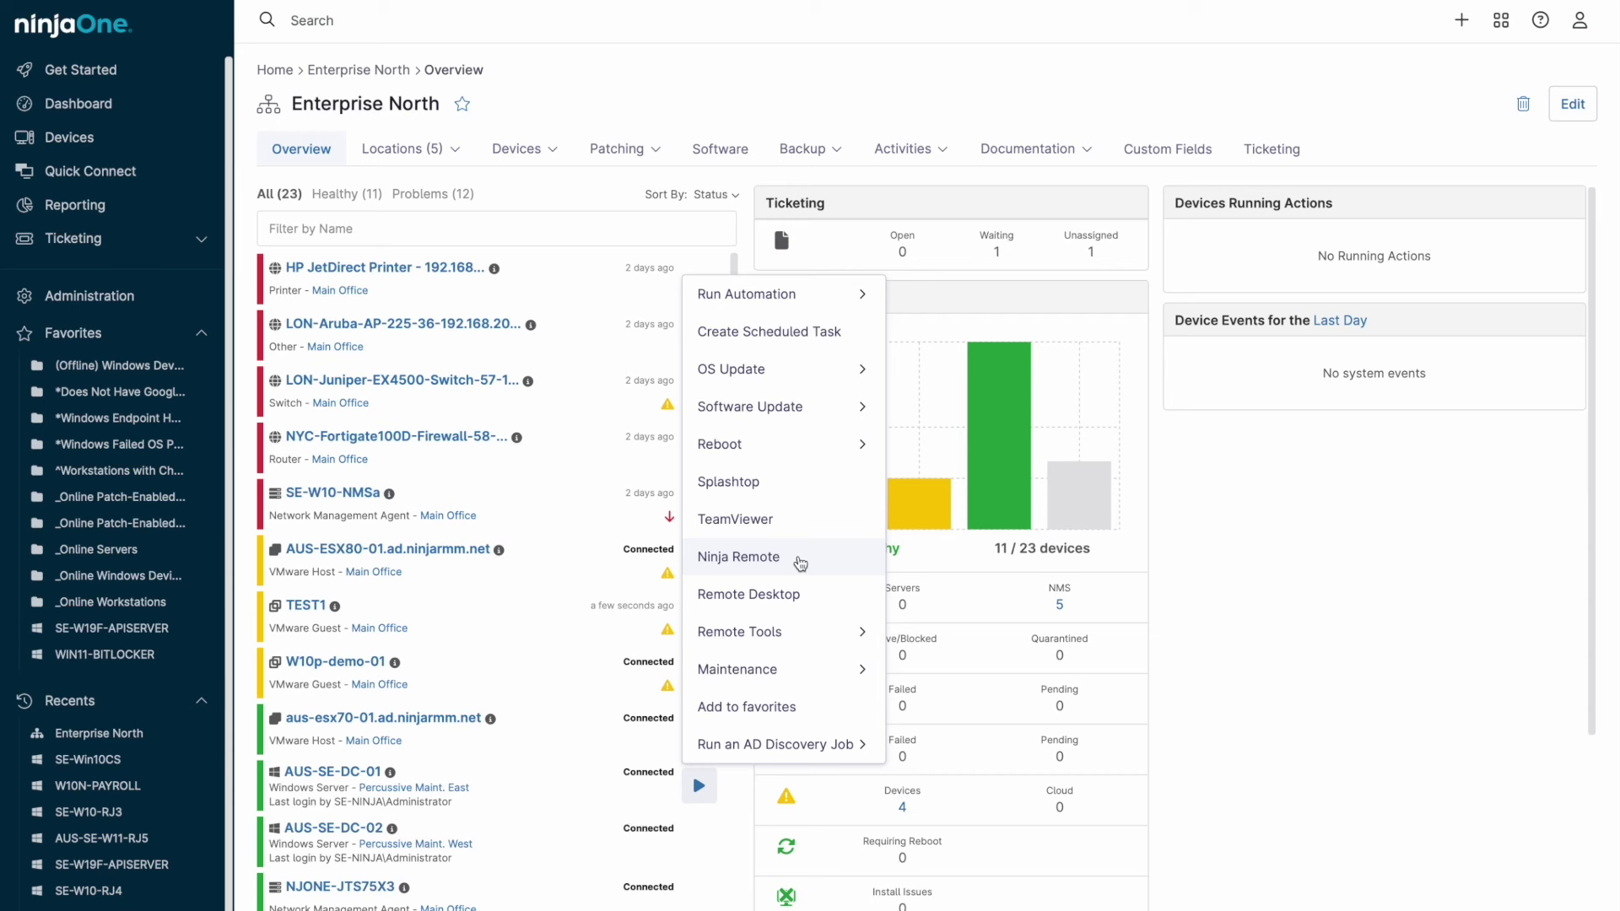
# Generate a Windows computer agent installer assigned to the Enterprise North organization.
pyautogui.click(800, 563)
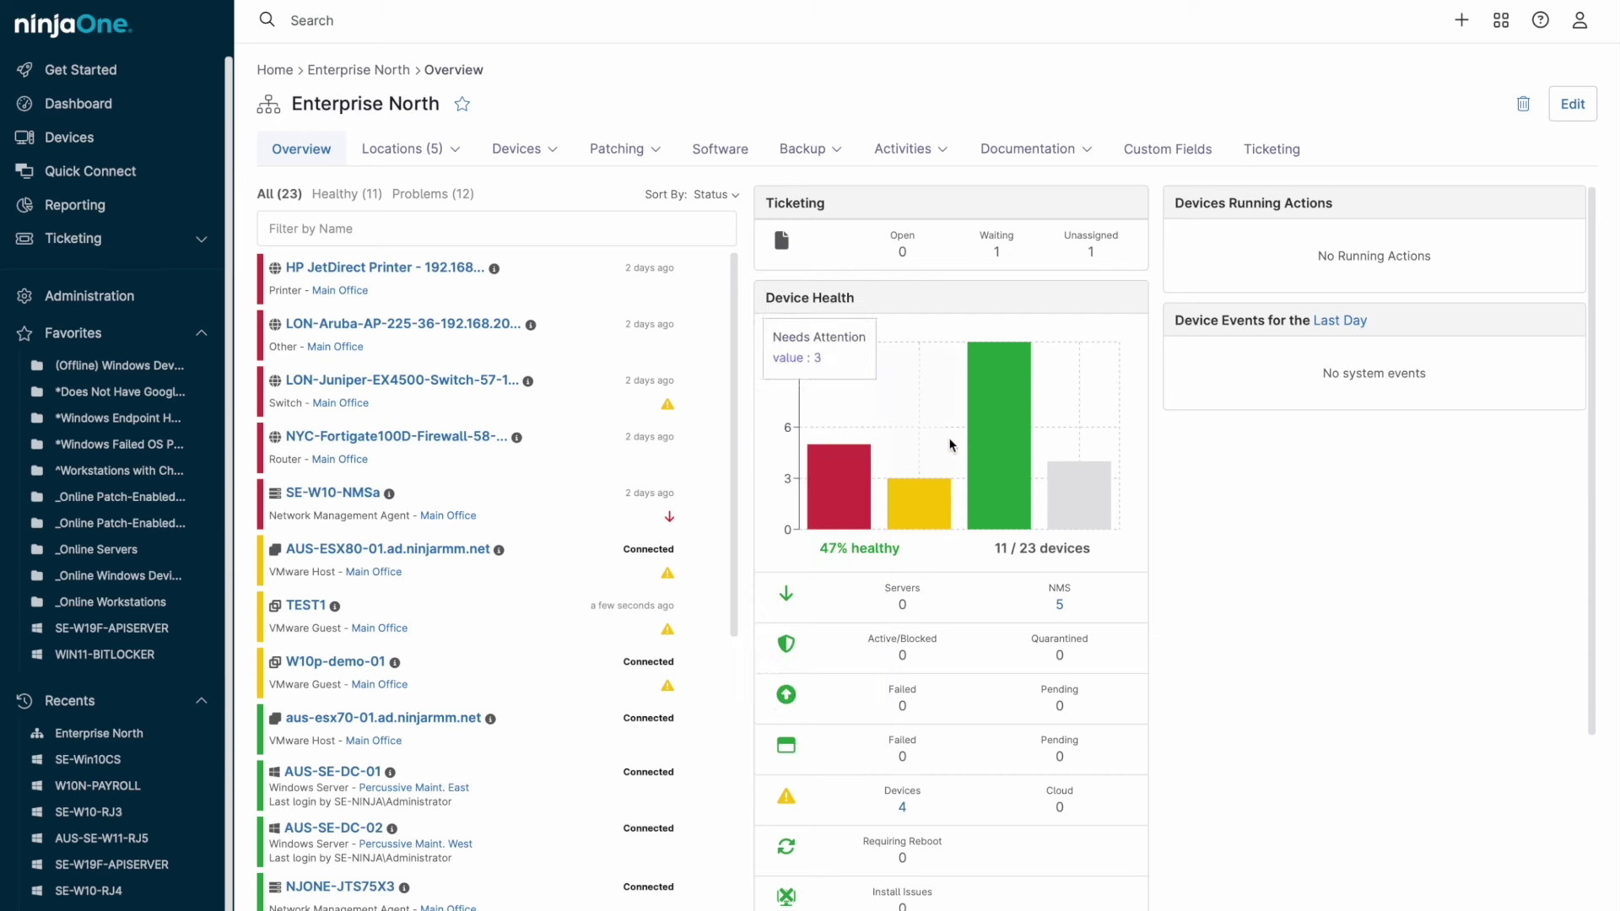
pyautogui.click(1461, 21)
pyautogui.click(1375, 196)
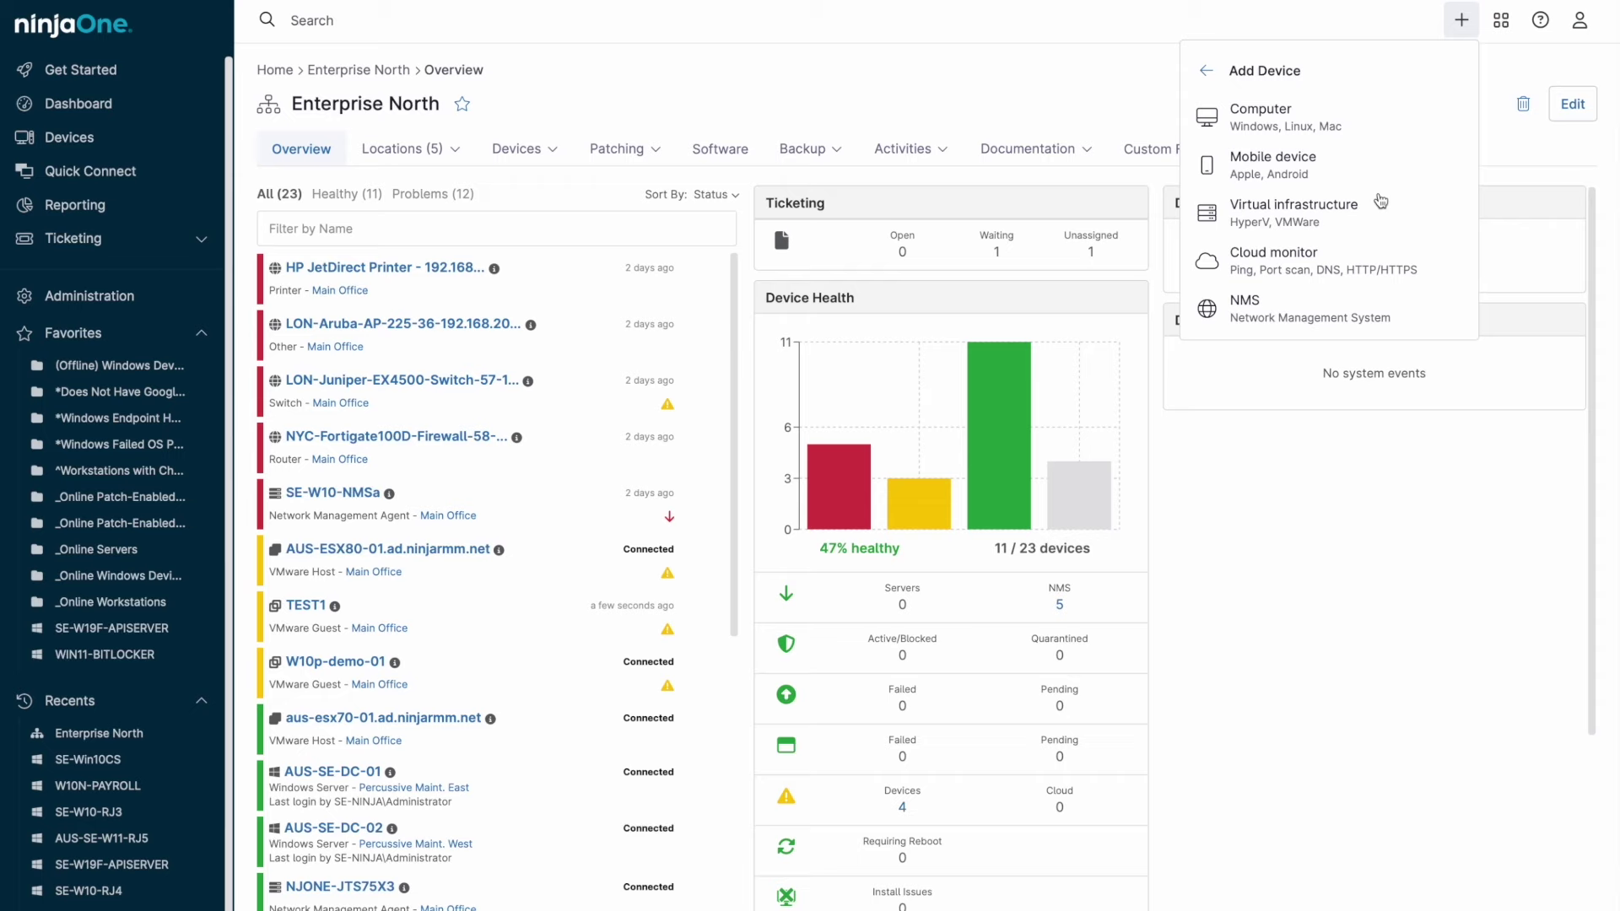
pyautogui.click(1367, 129)
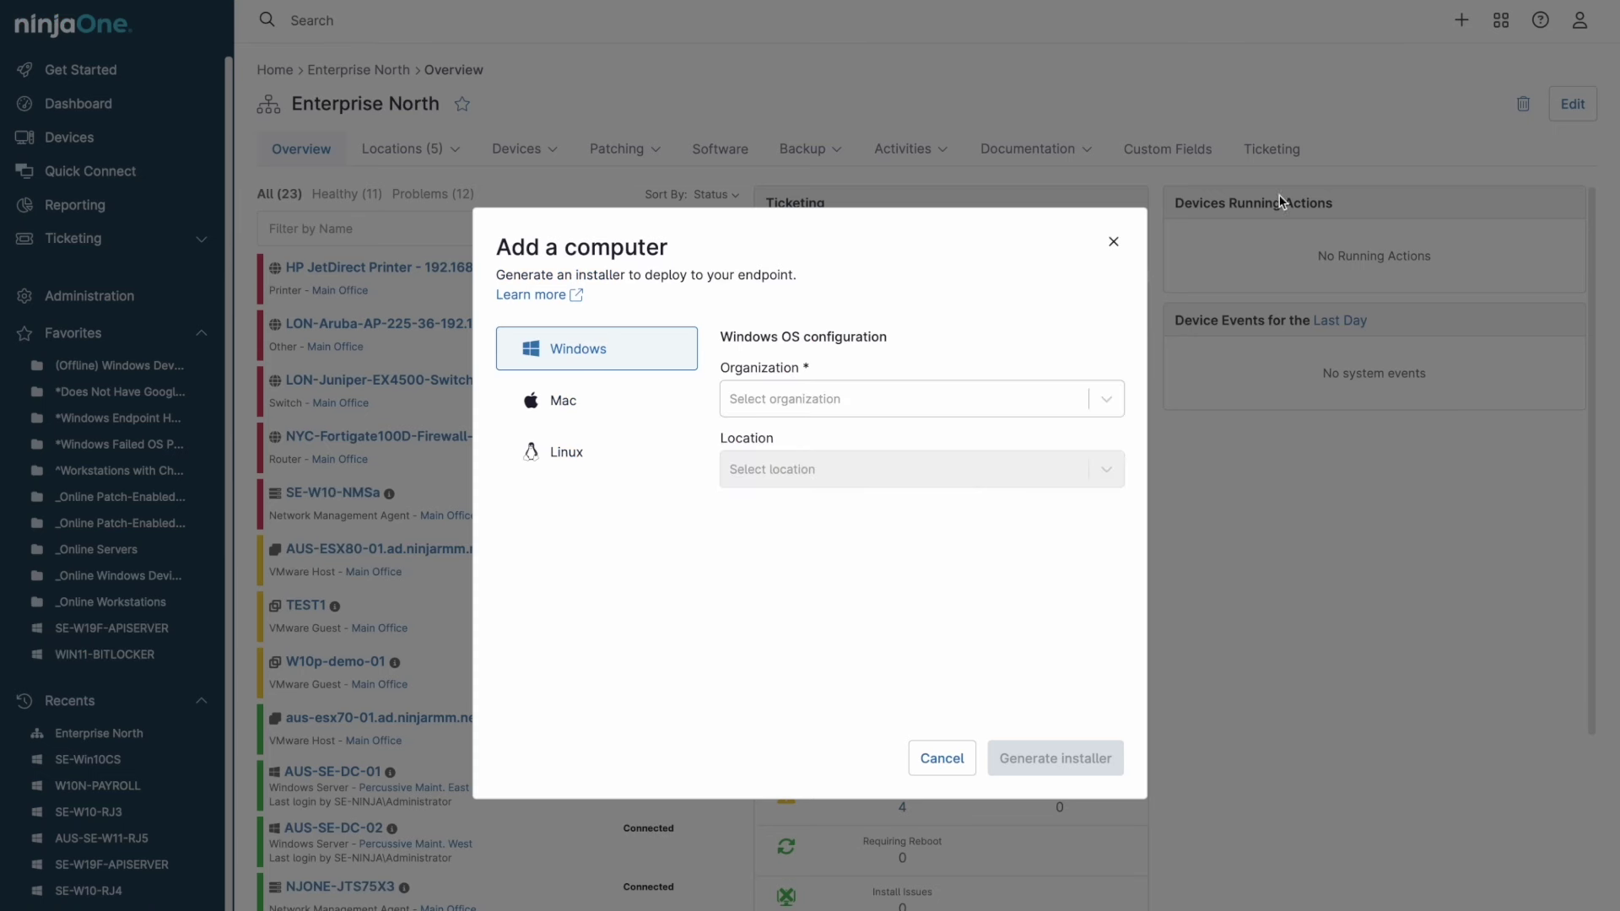
pyautogui.click(1100, 400)
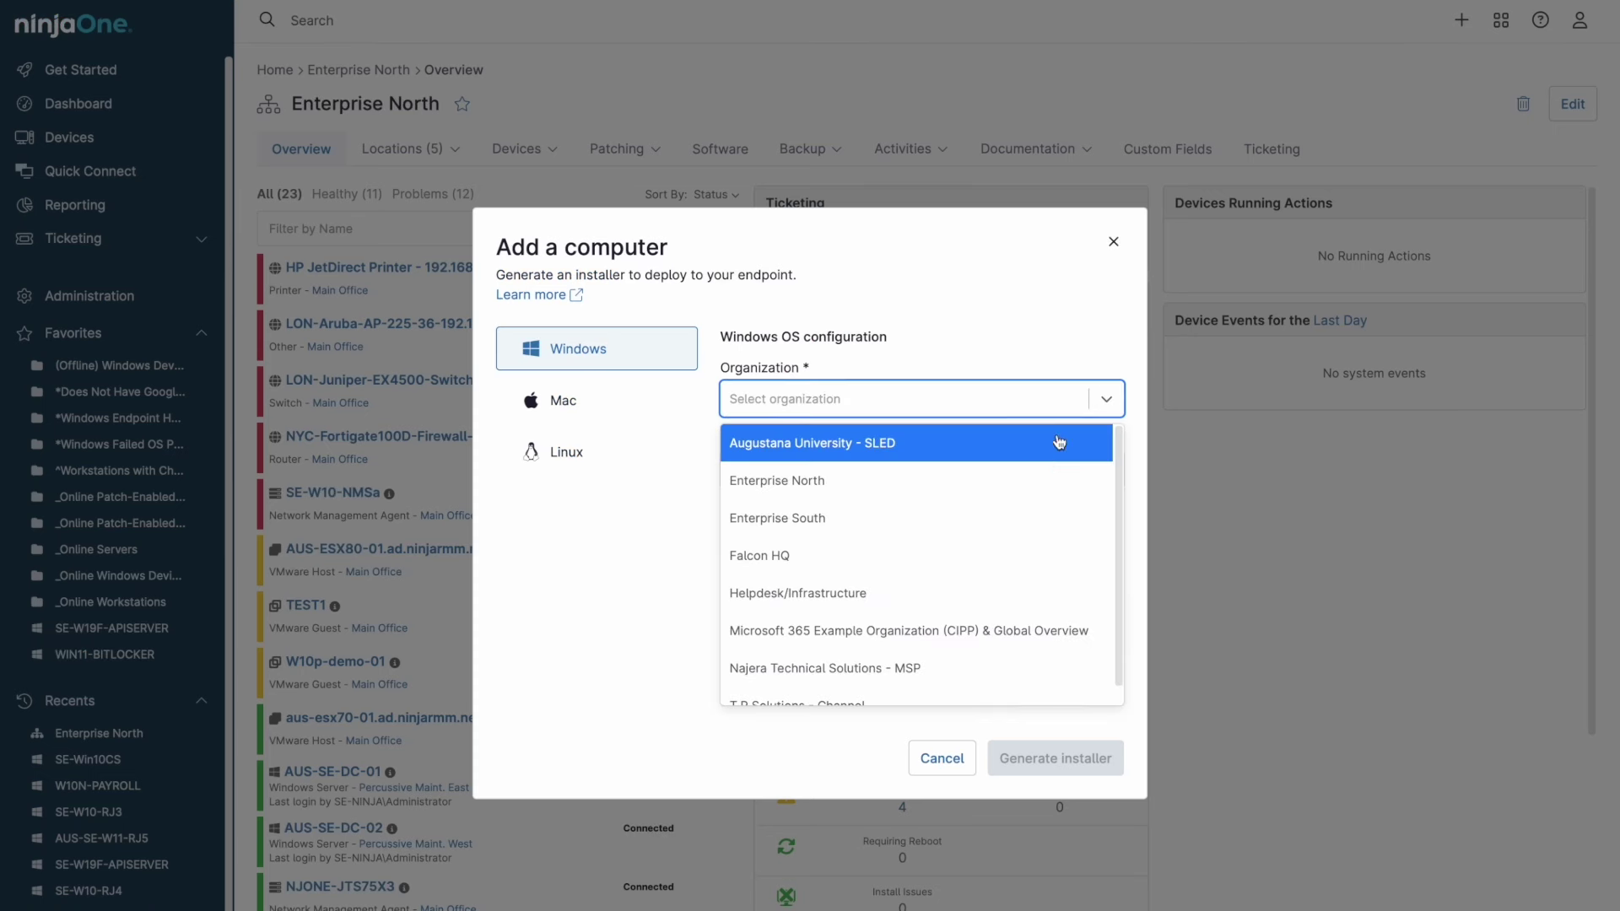
pyautogui.click(1036, 478)
pyautogui.click(1030, 755)
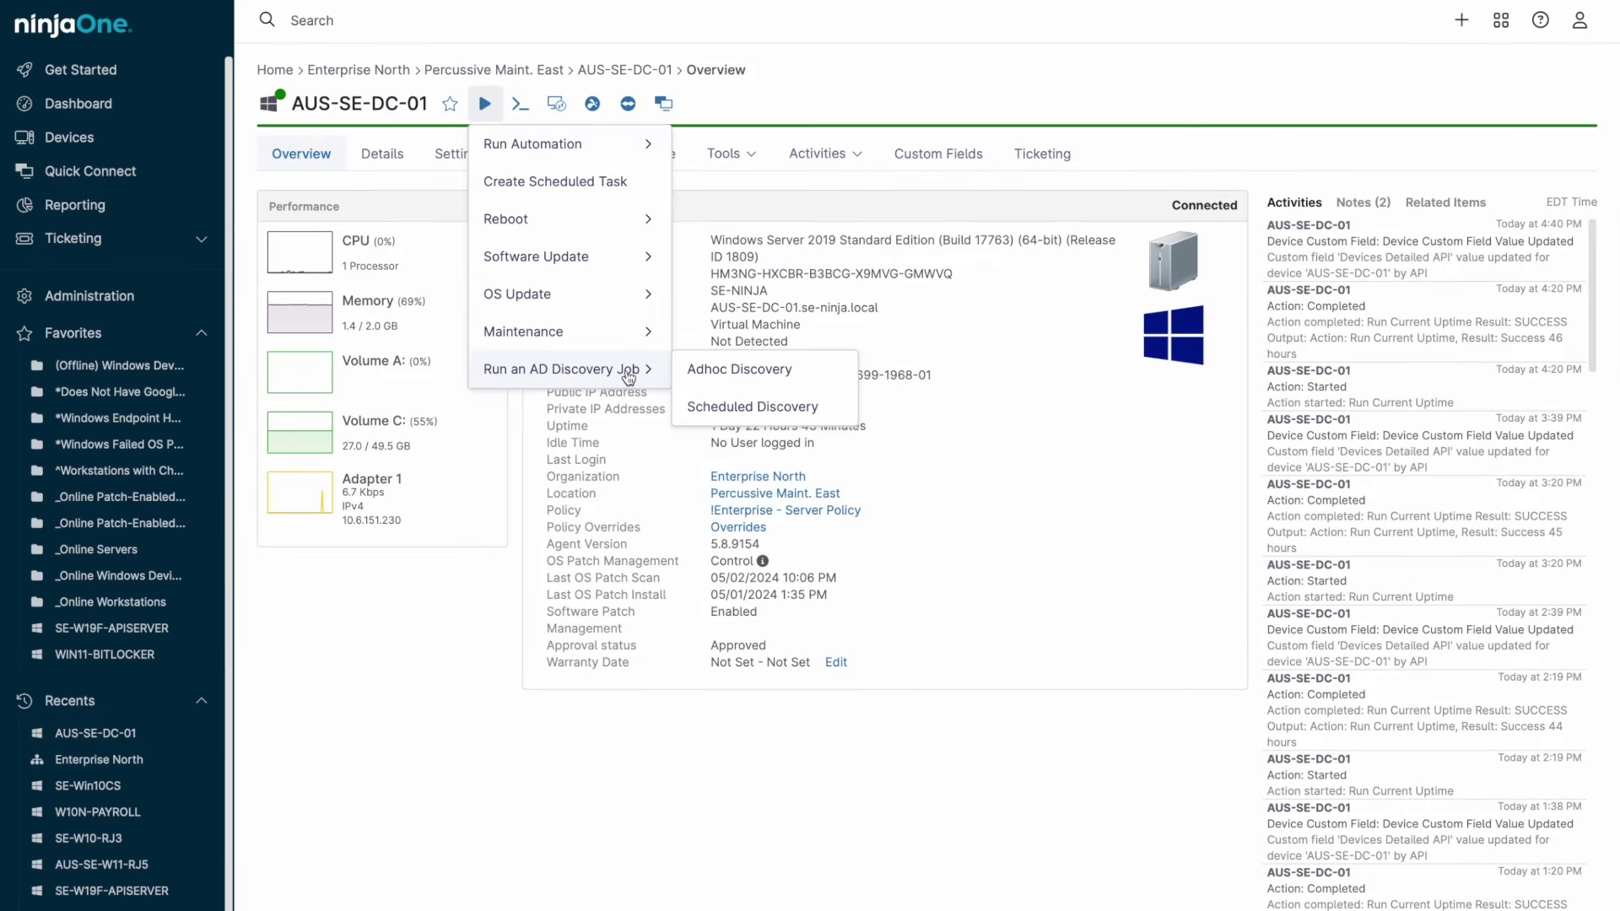
# Run a recursive adhoc AD discovery on se-ninja.local, continuing with the four discovered devices.
pyautogui.click(796, 370)
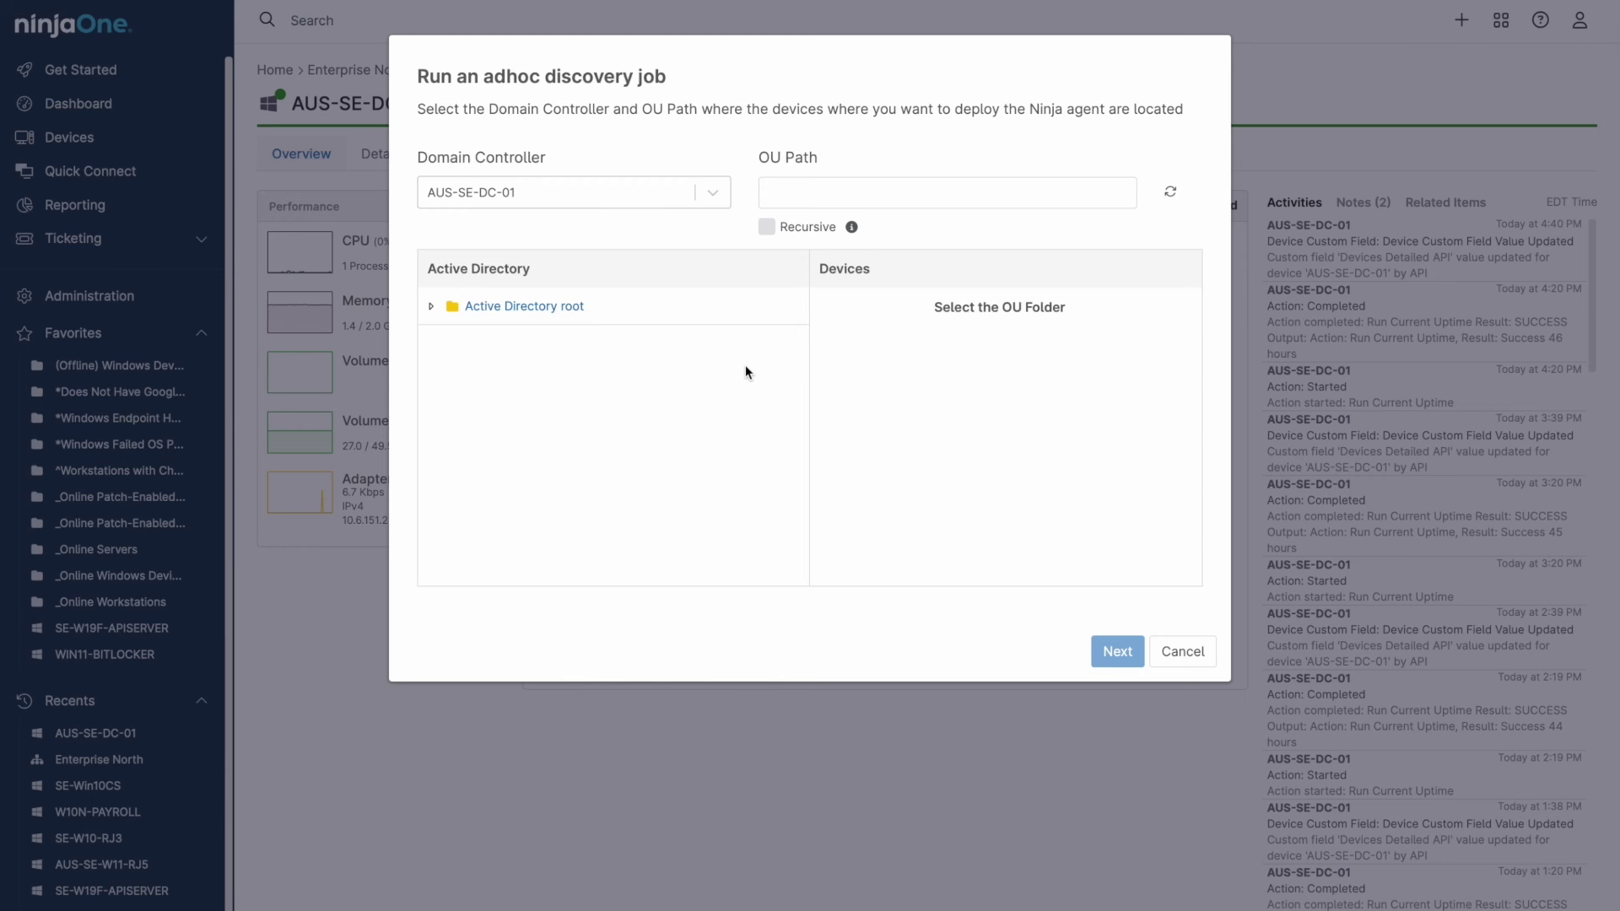
pyautogui.click(431, 306)
pyautogui.click(472, 344)
pyautogui.click(767, 228)
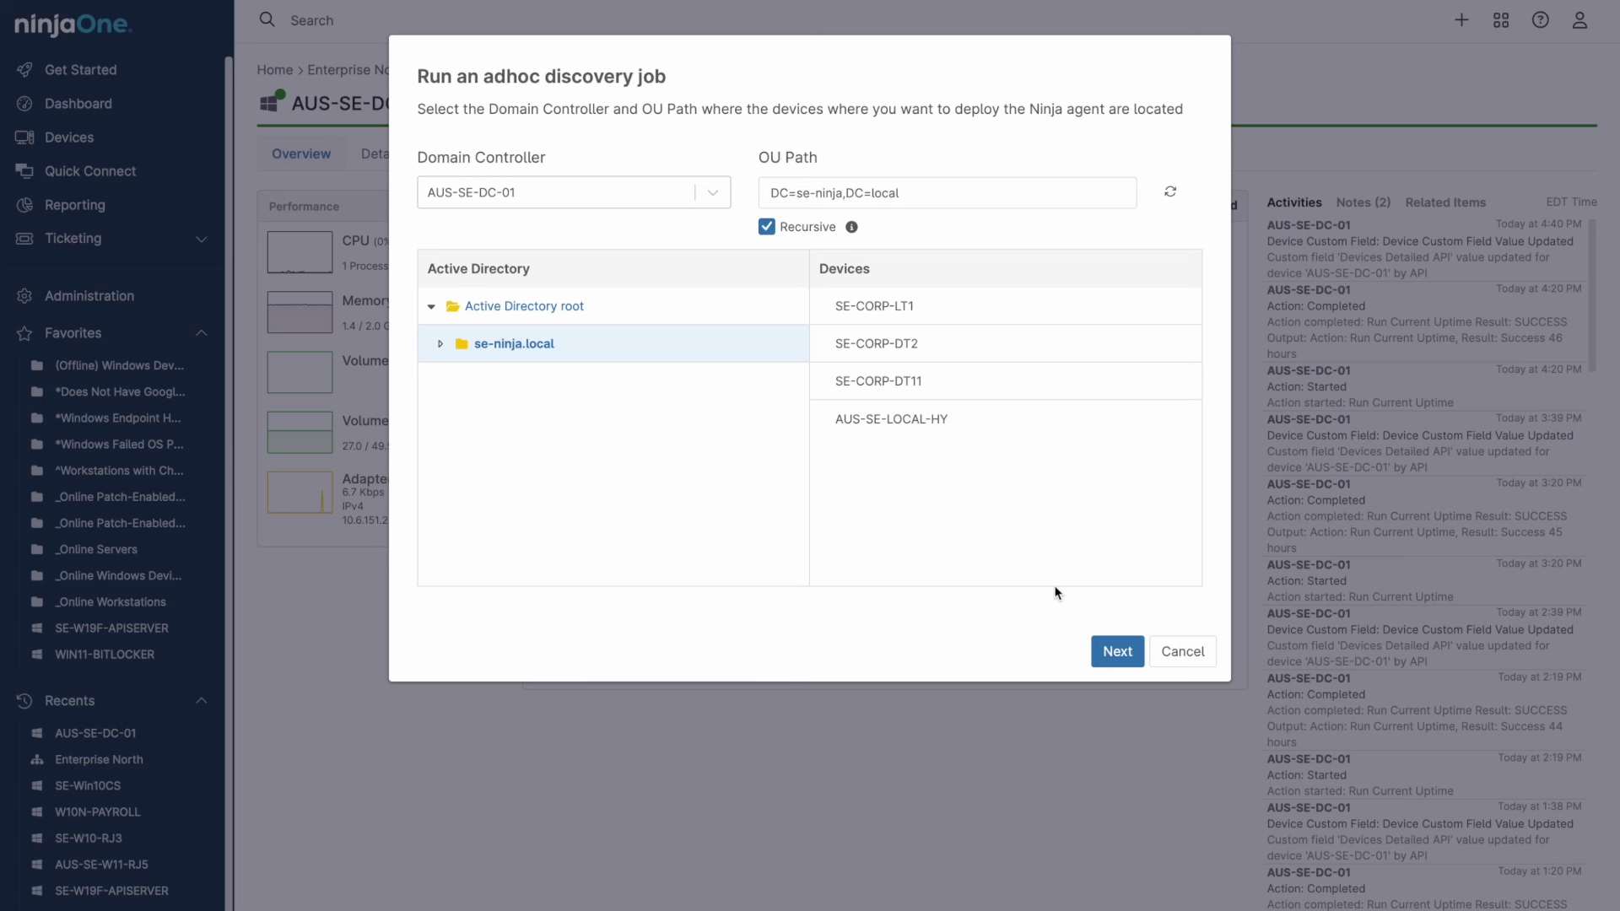
pyautogui.click(1111, 651)
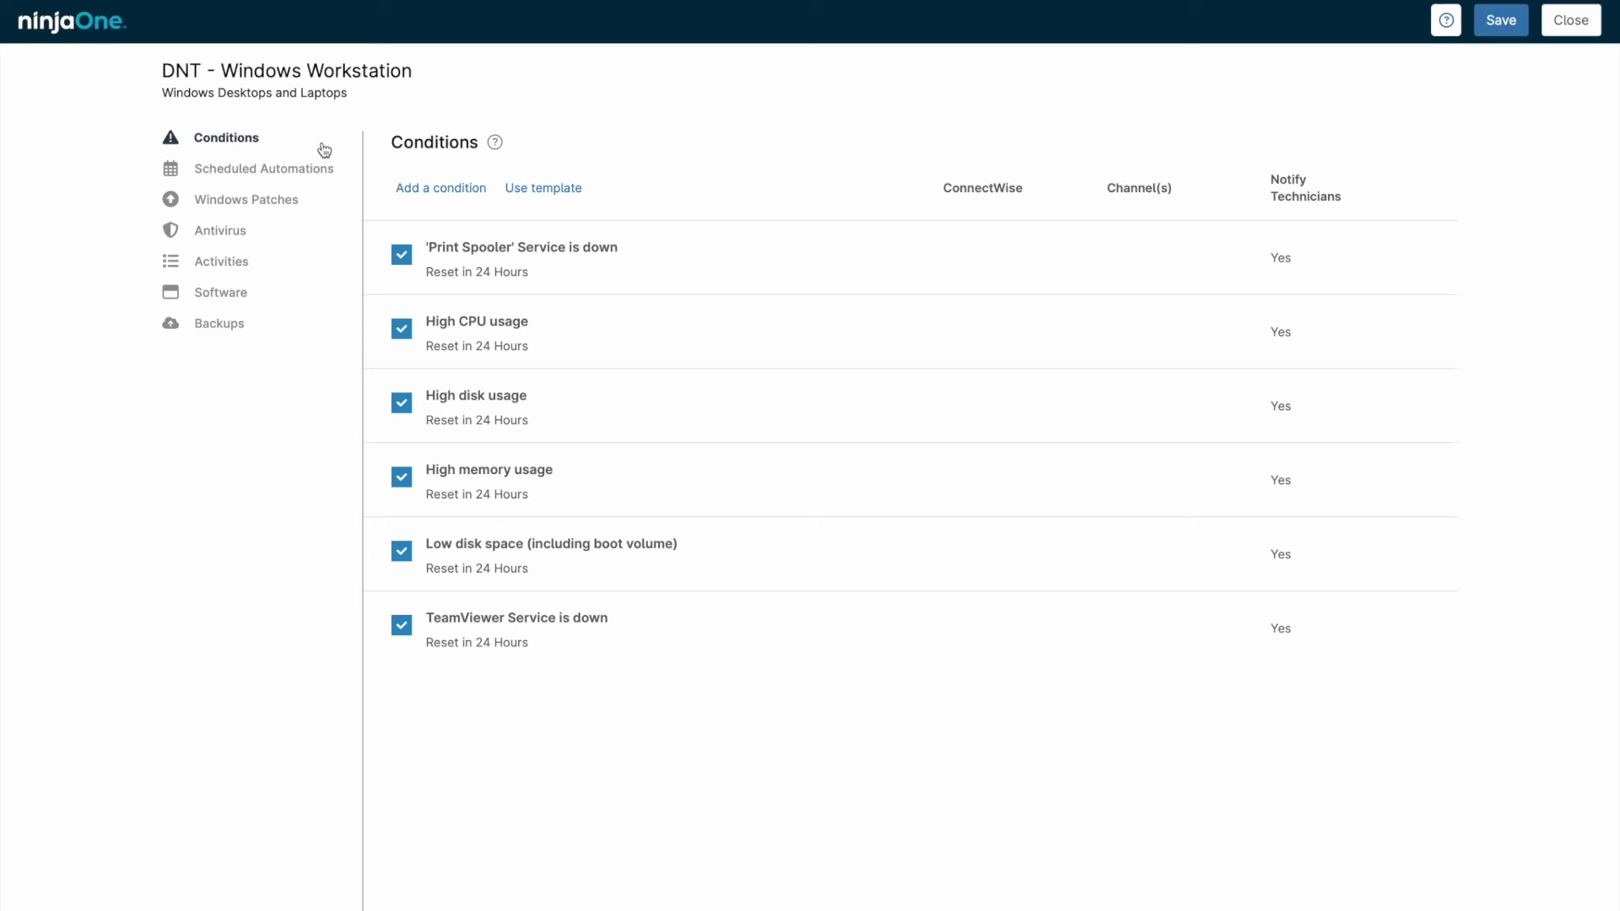
# Review the policy's Windows Patches, Software, Scheduled Automations and Antivirus sections.
pyautogui.click(318, 207)
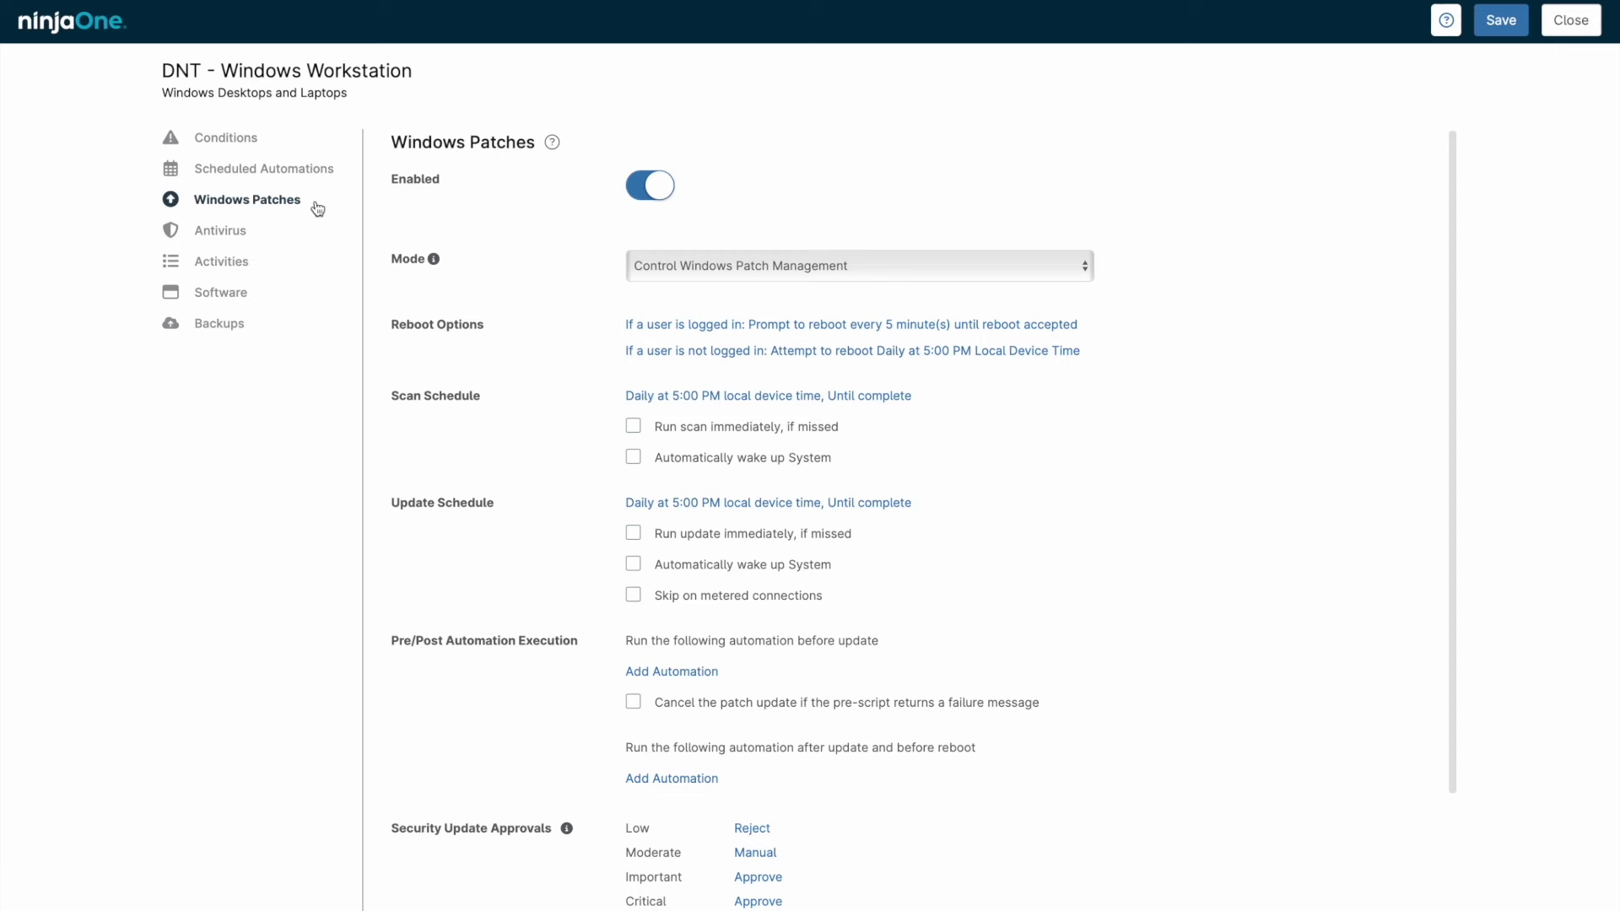
pyautogui.click(303, 300)
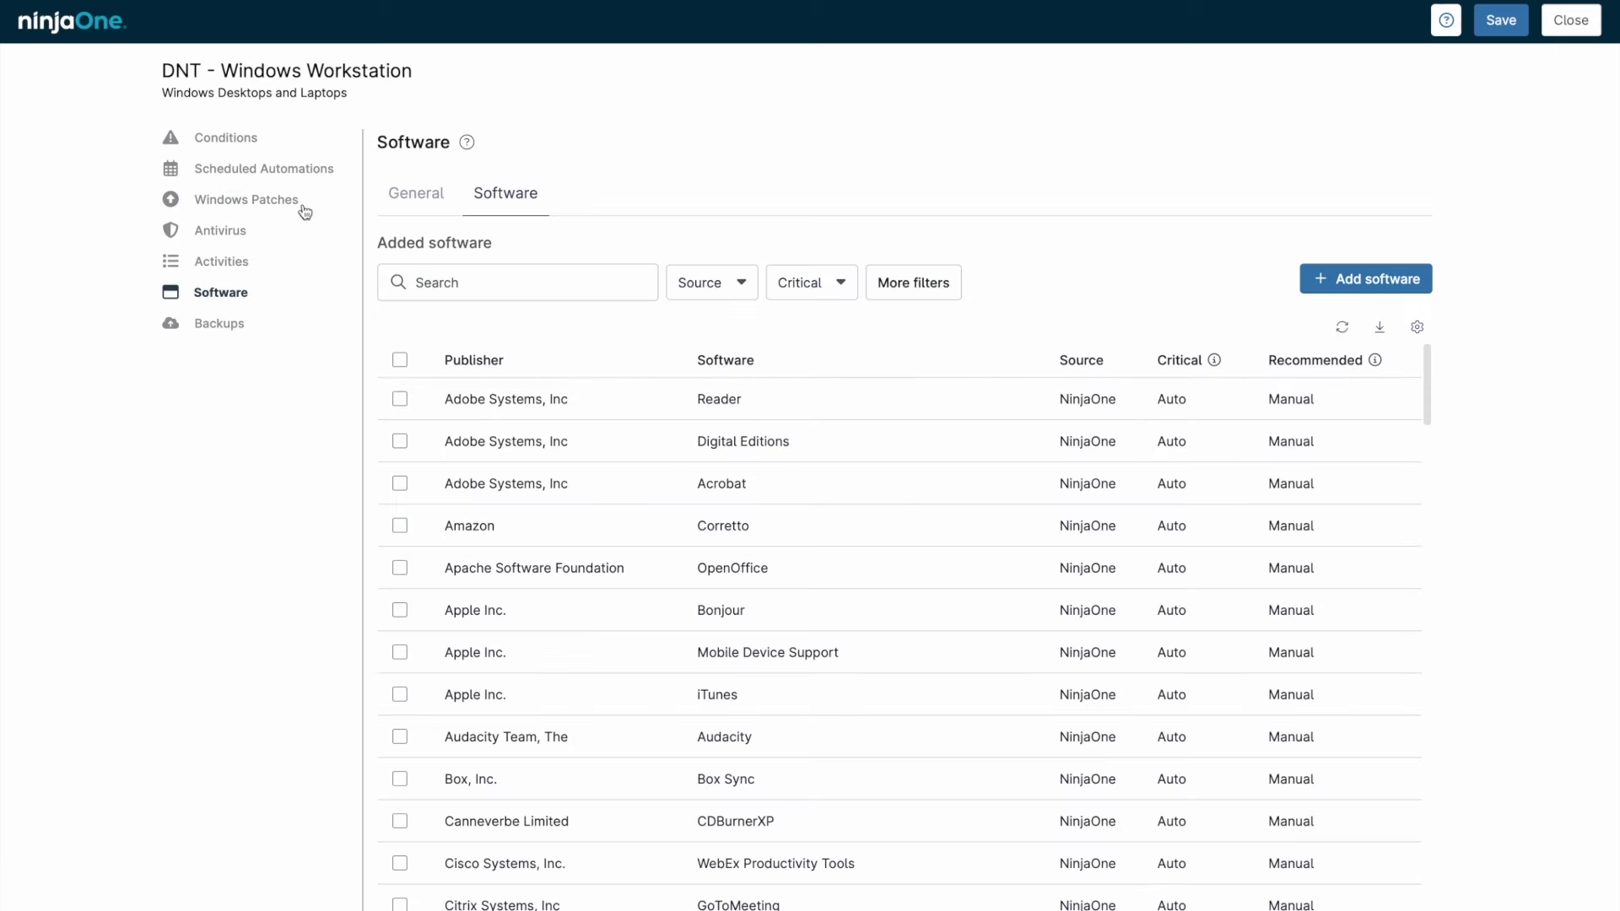
pyautogui.click(304, 174)
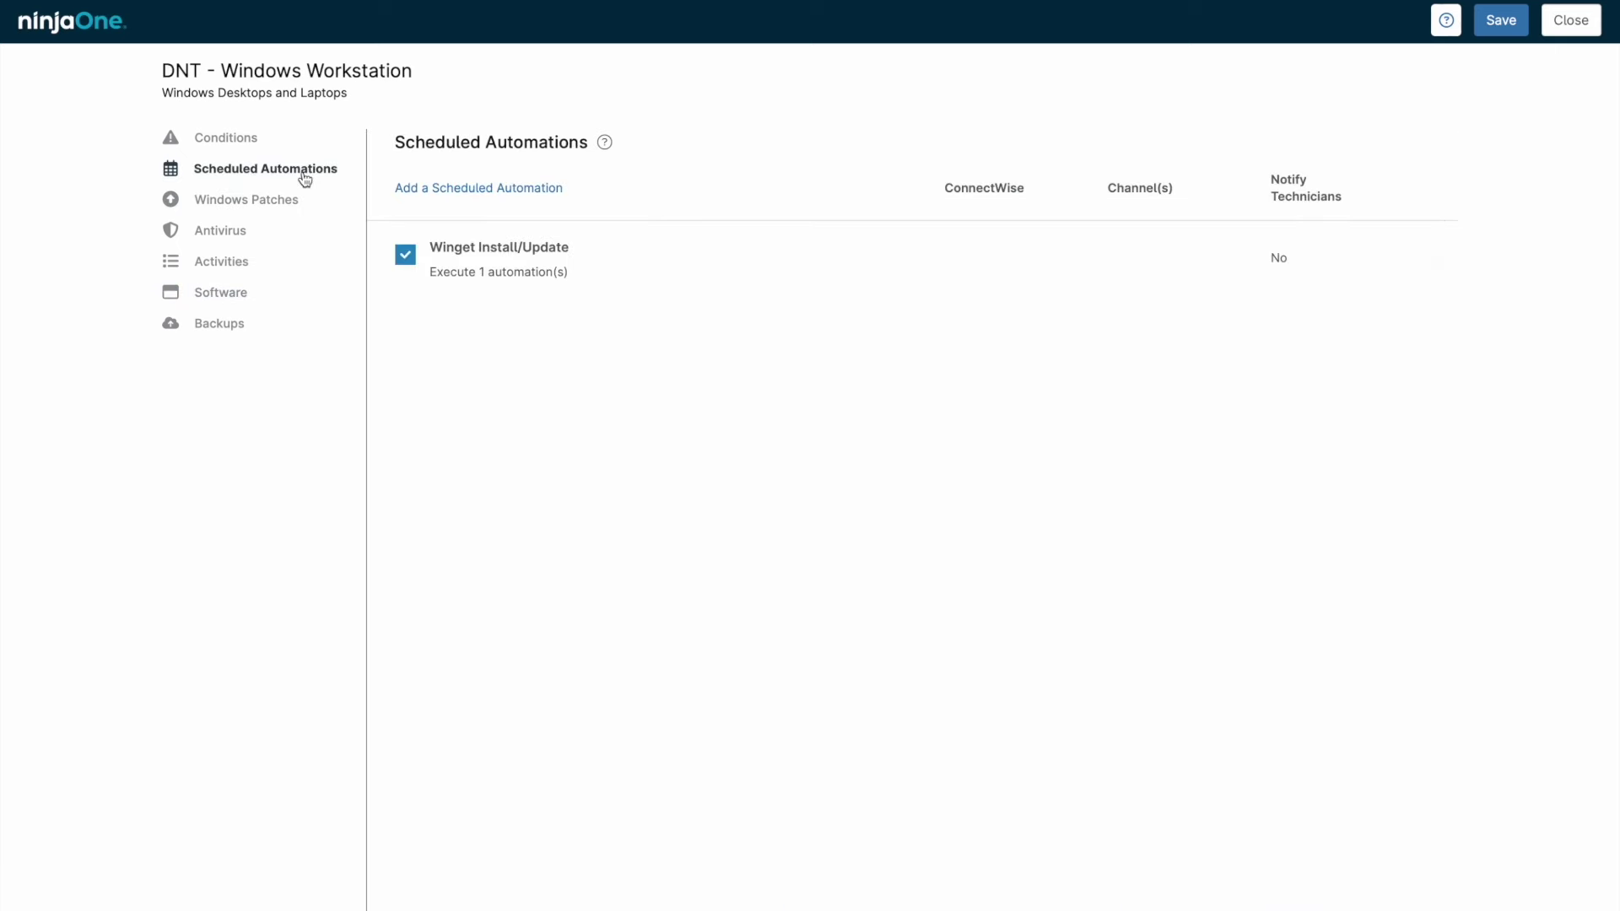
pyautogui.click(296, 226)
# Save policy 'Point of Sale Machines', role Windows Desktops and Laptops, parent Global Parent master policy.
pyautogui.click(767, 162)
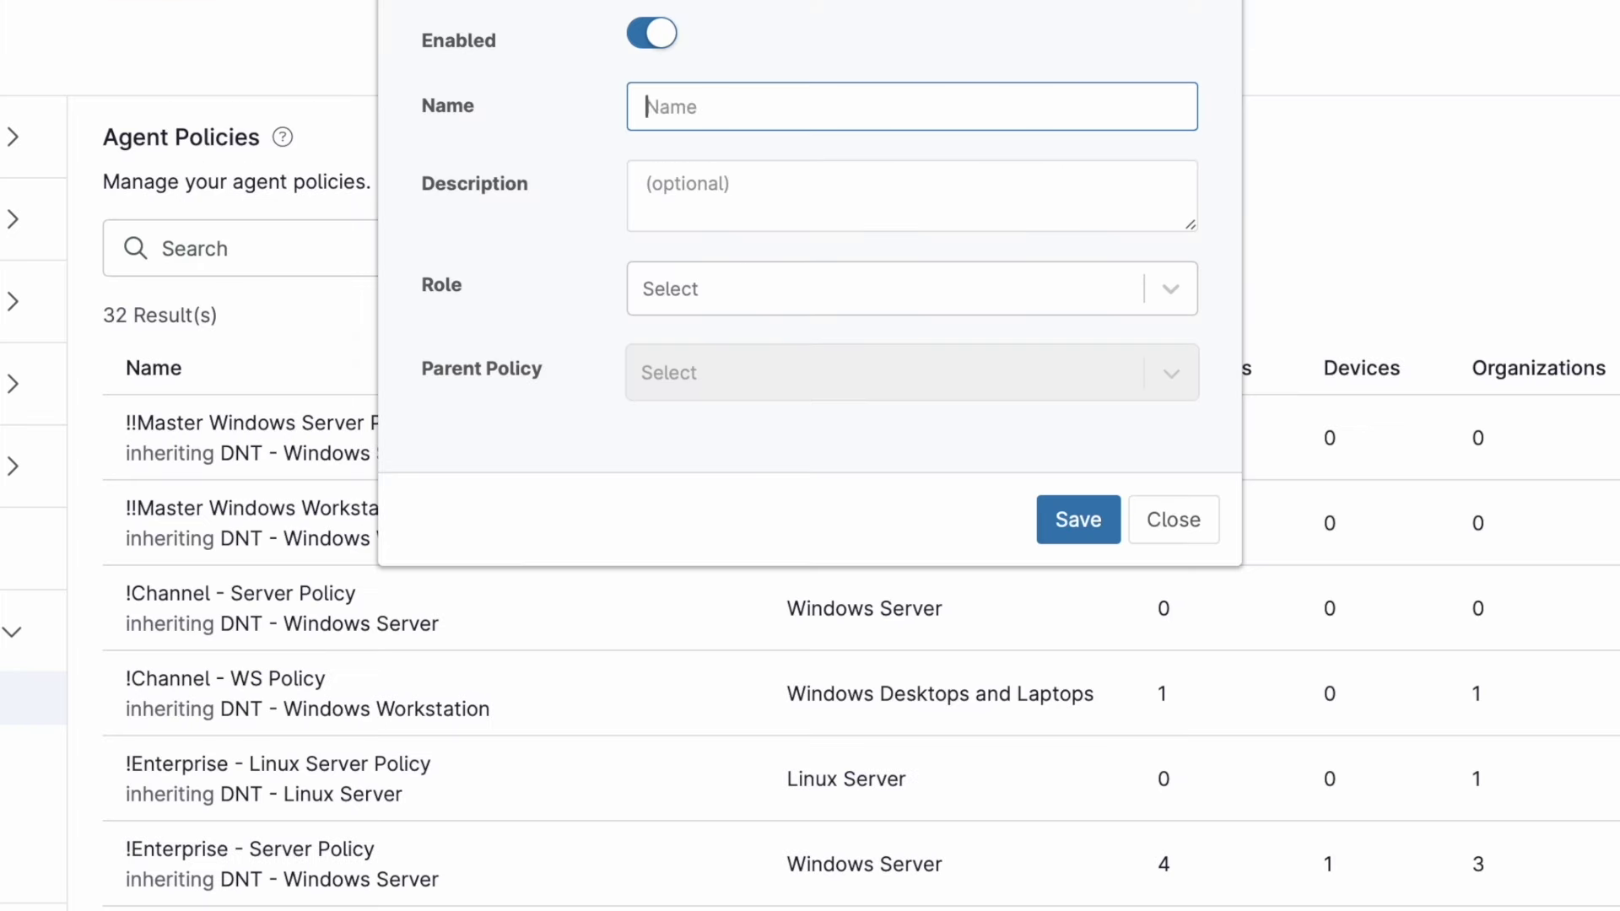
pyautogui.write('Point of Sale Machines')
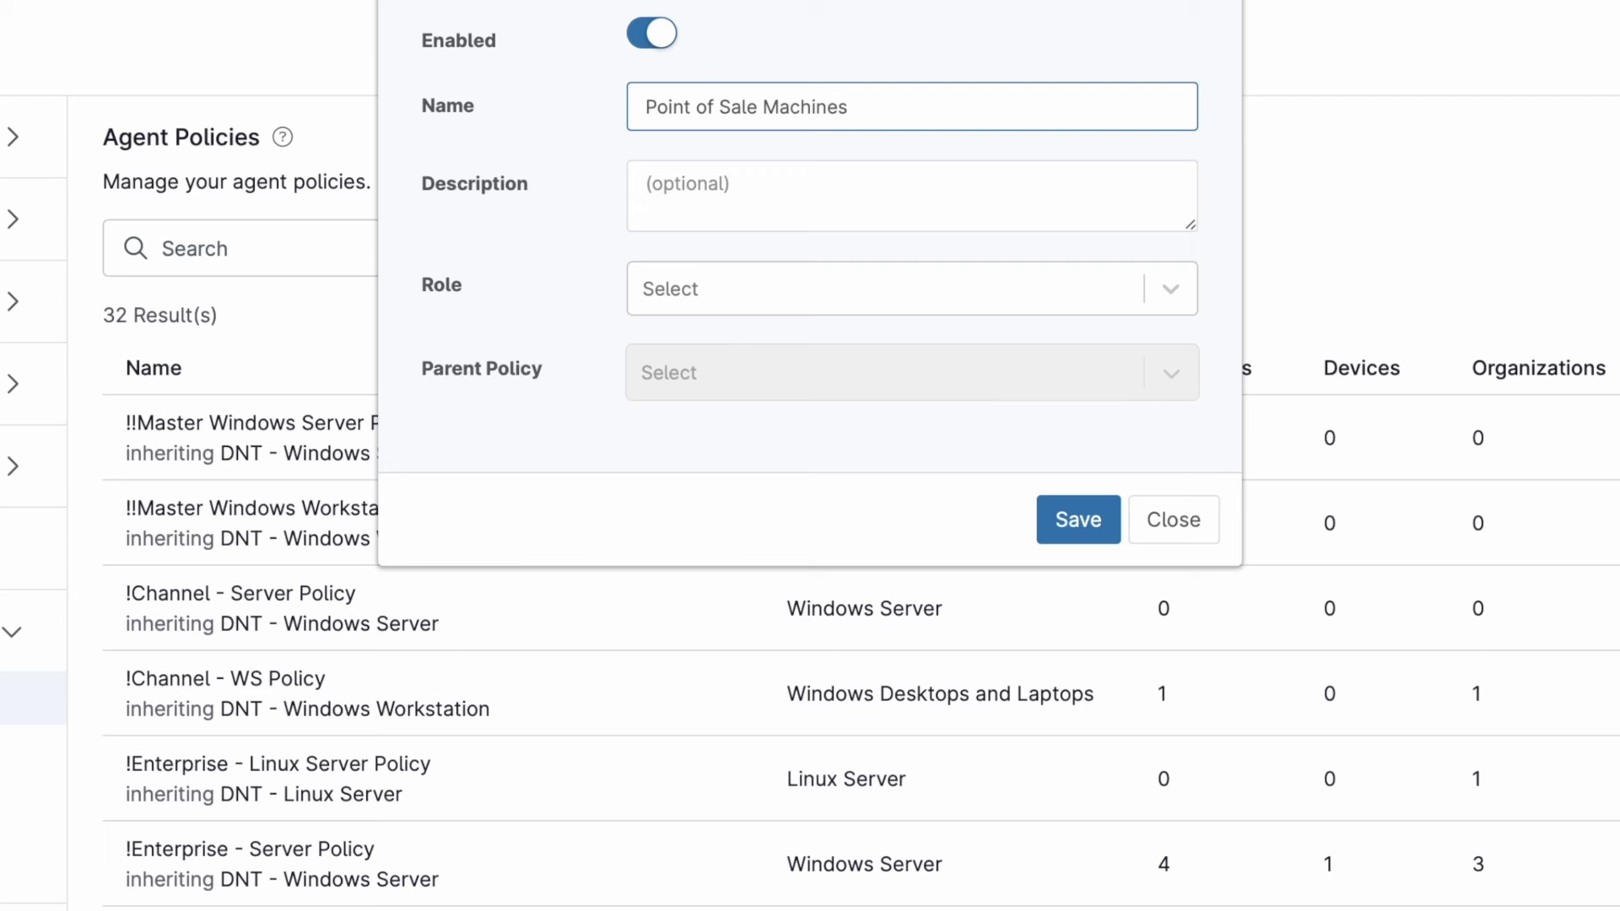
pyautogui.click(1168, 291)
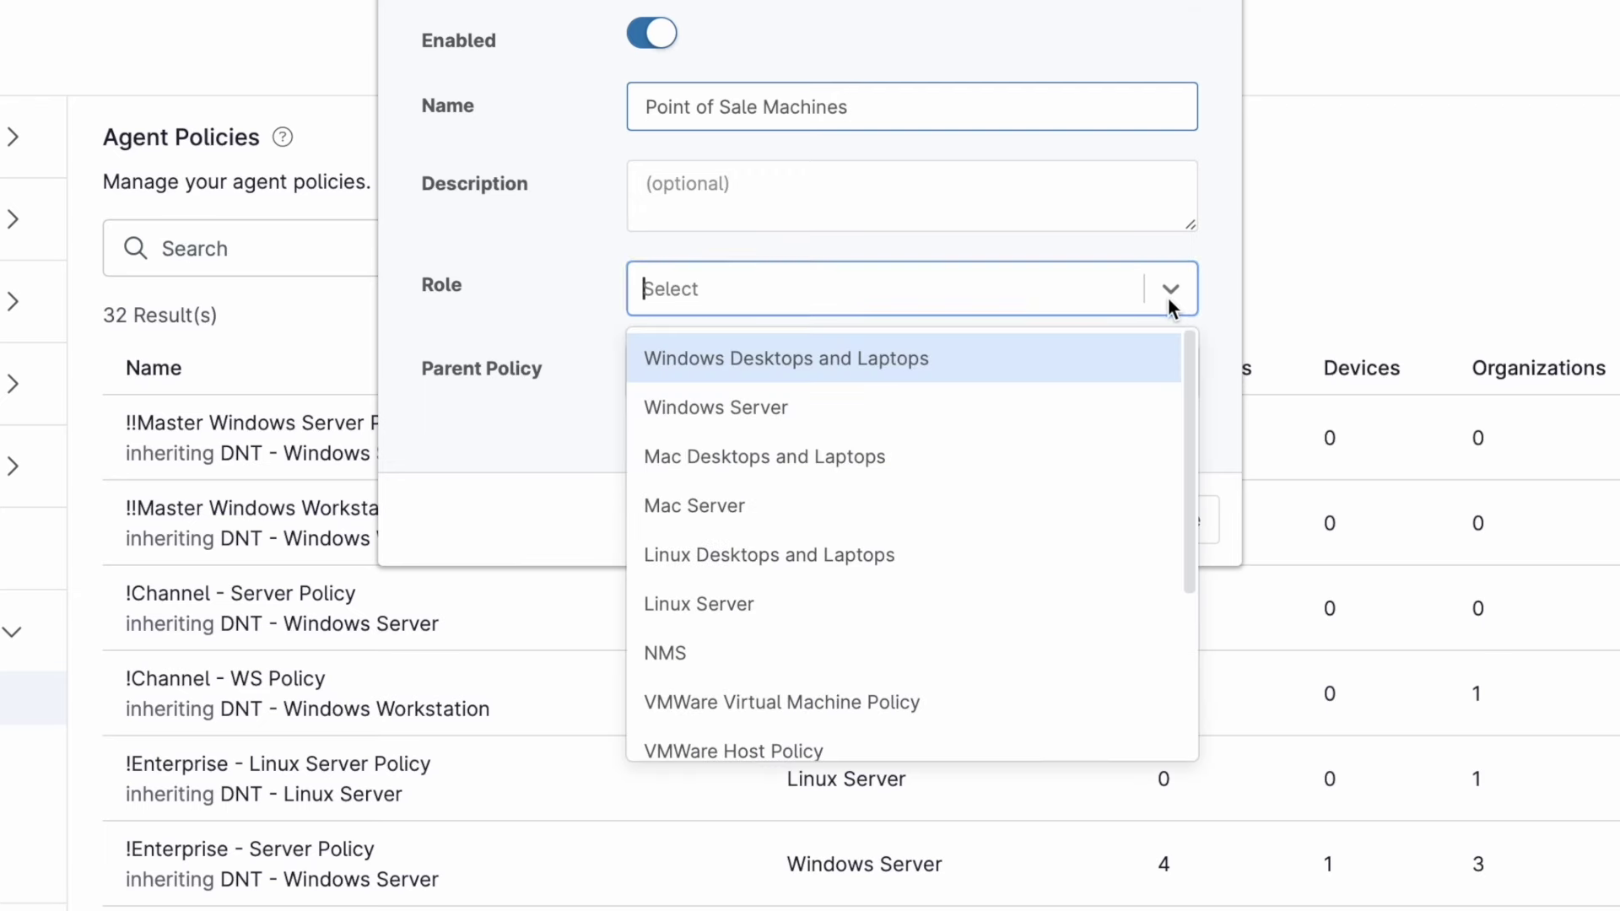
pyautogui.click(1133, 348)
pyautogui.click(1164, 380)
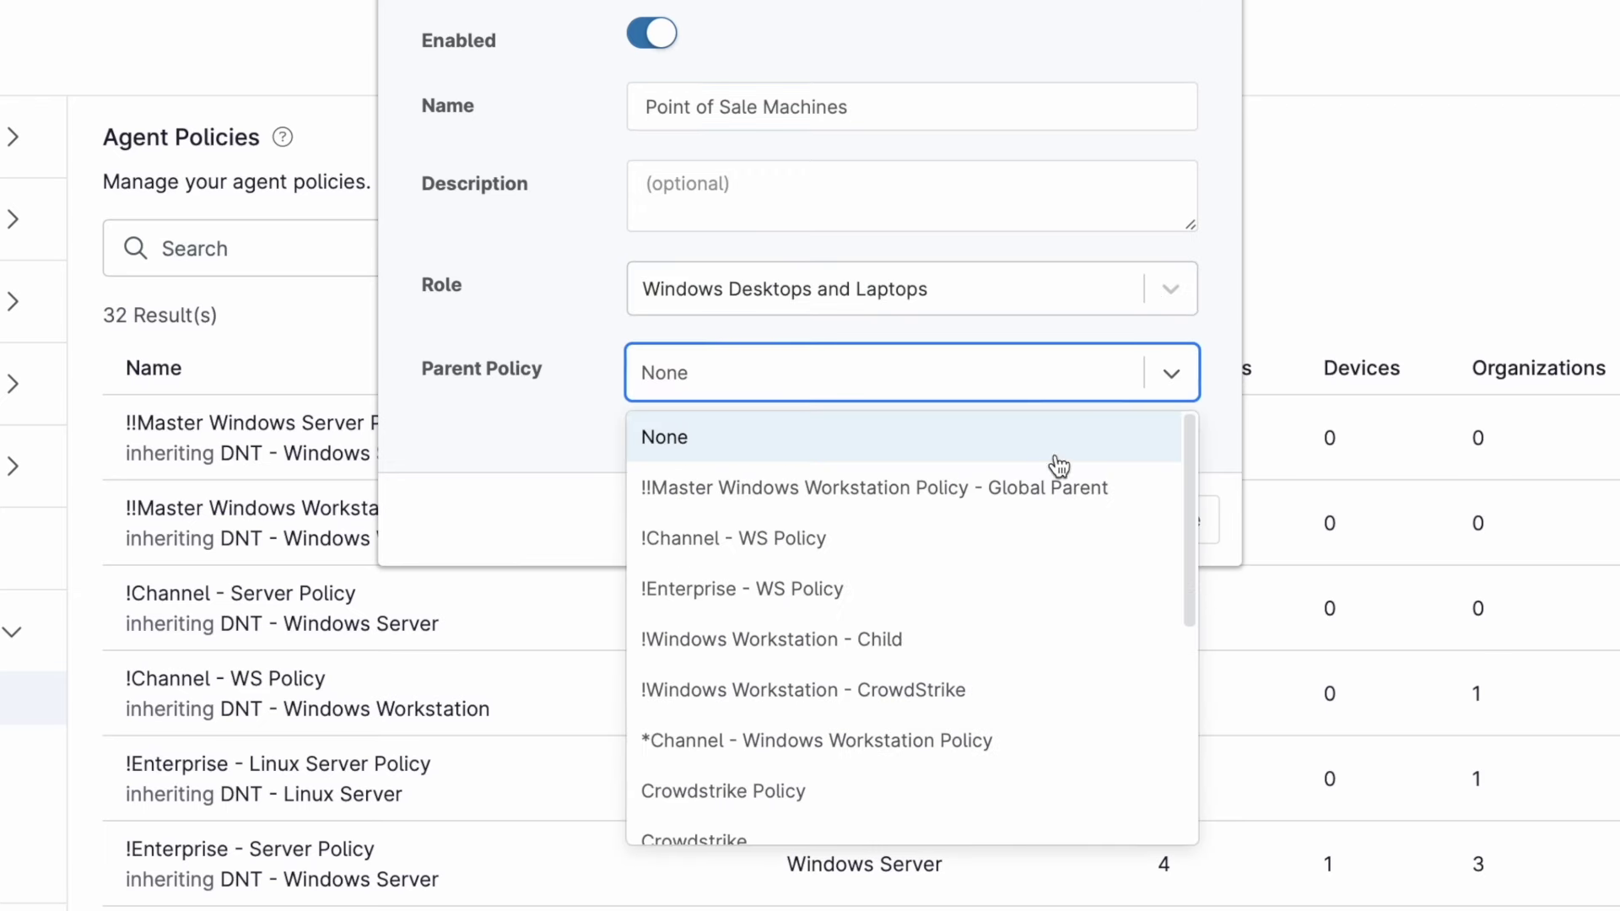
pyautogui.click(1050, 485)
pyautogui.click(1075, 515)
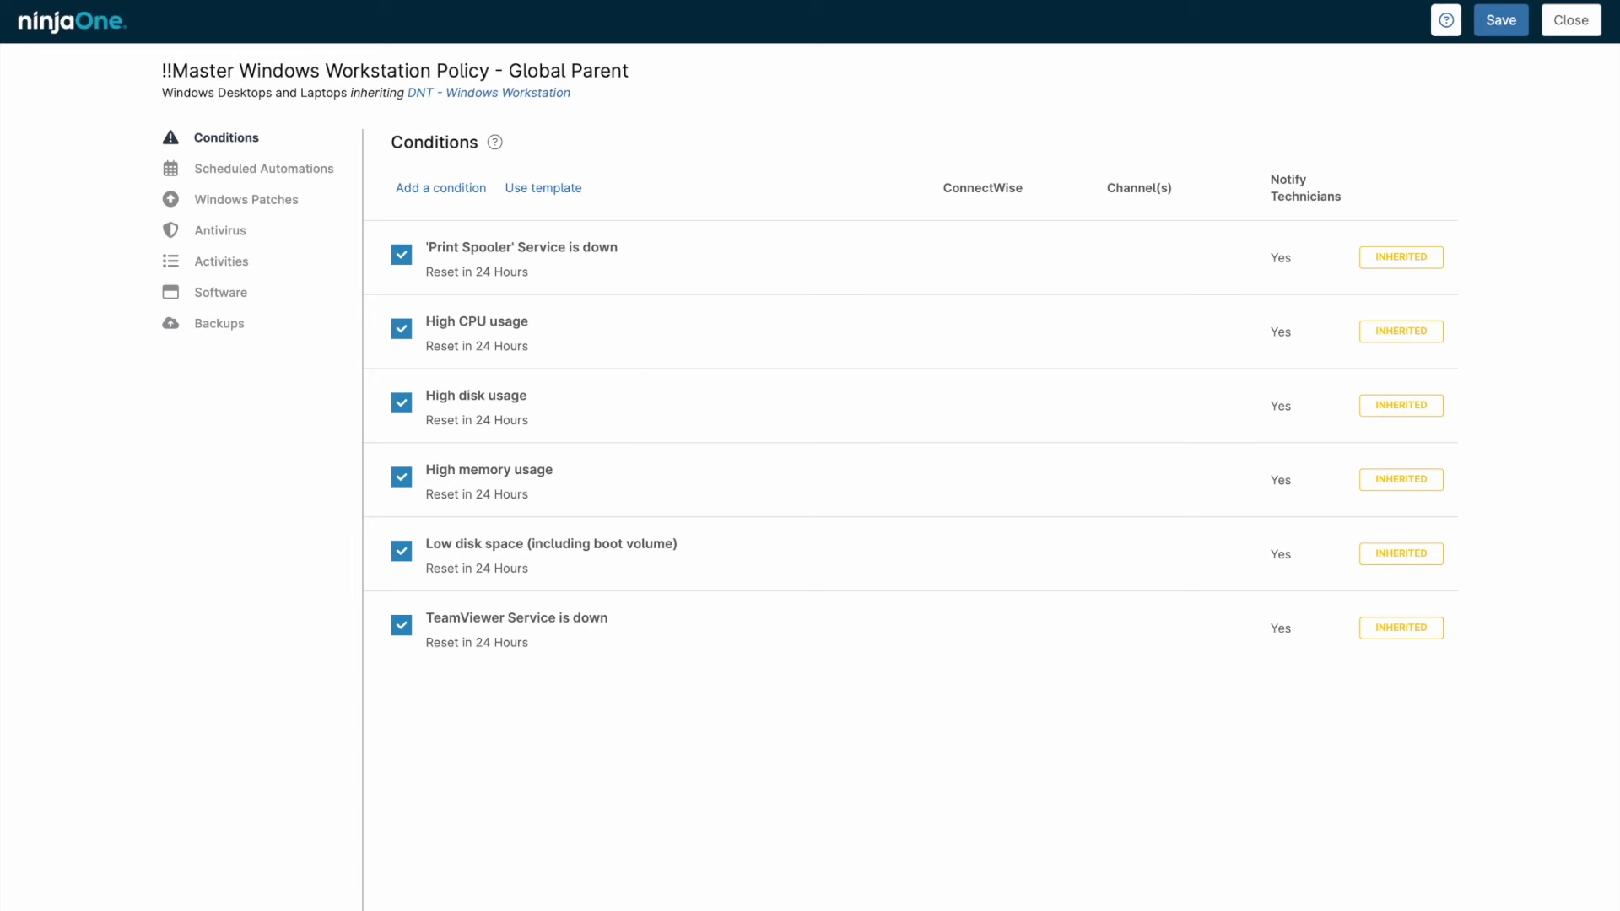
# Add the Failed Login Attempts: Event ID 1 condition from the User Behavior templates.
pyautogui.click(537, 190)
pyautogui.click(555, 456)
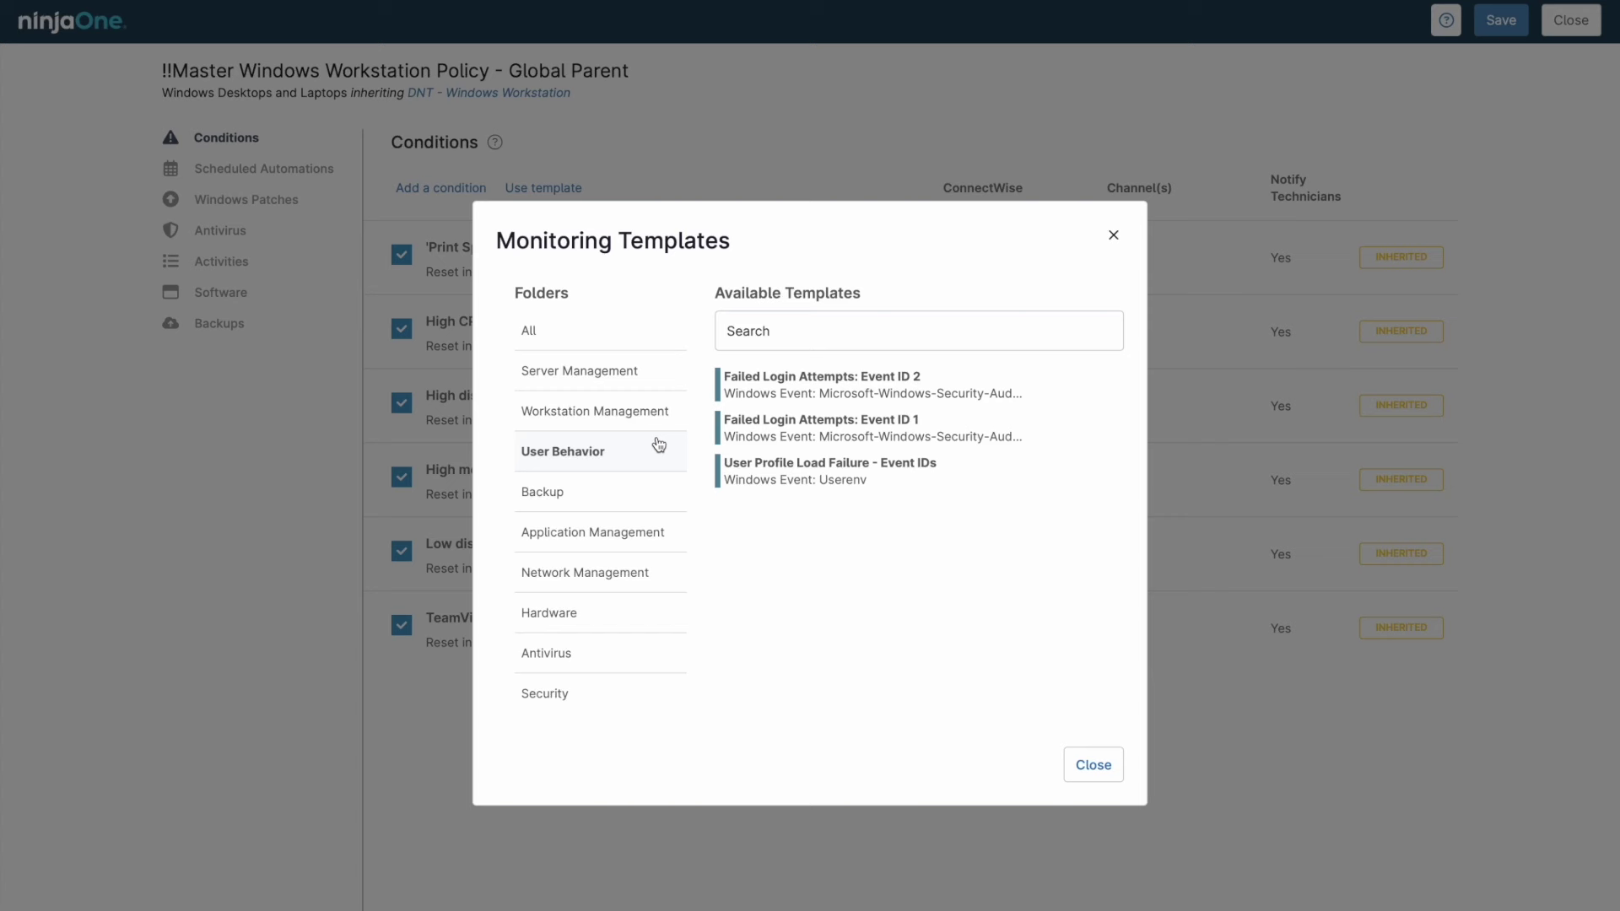
pyautogui.click(778, 439)
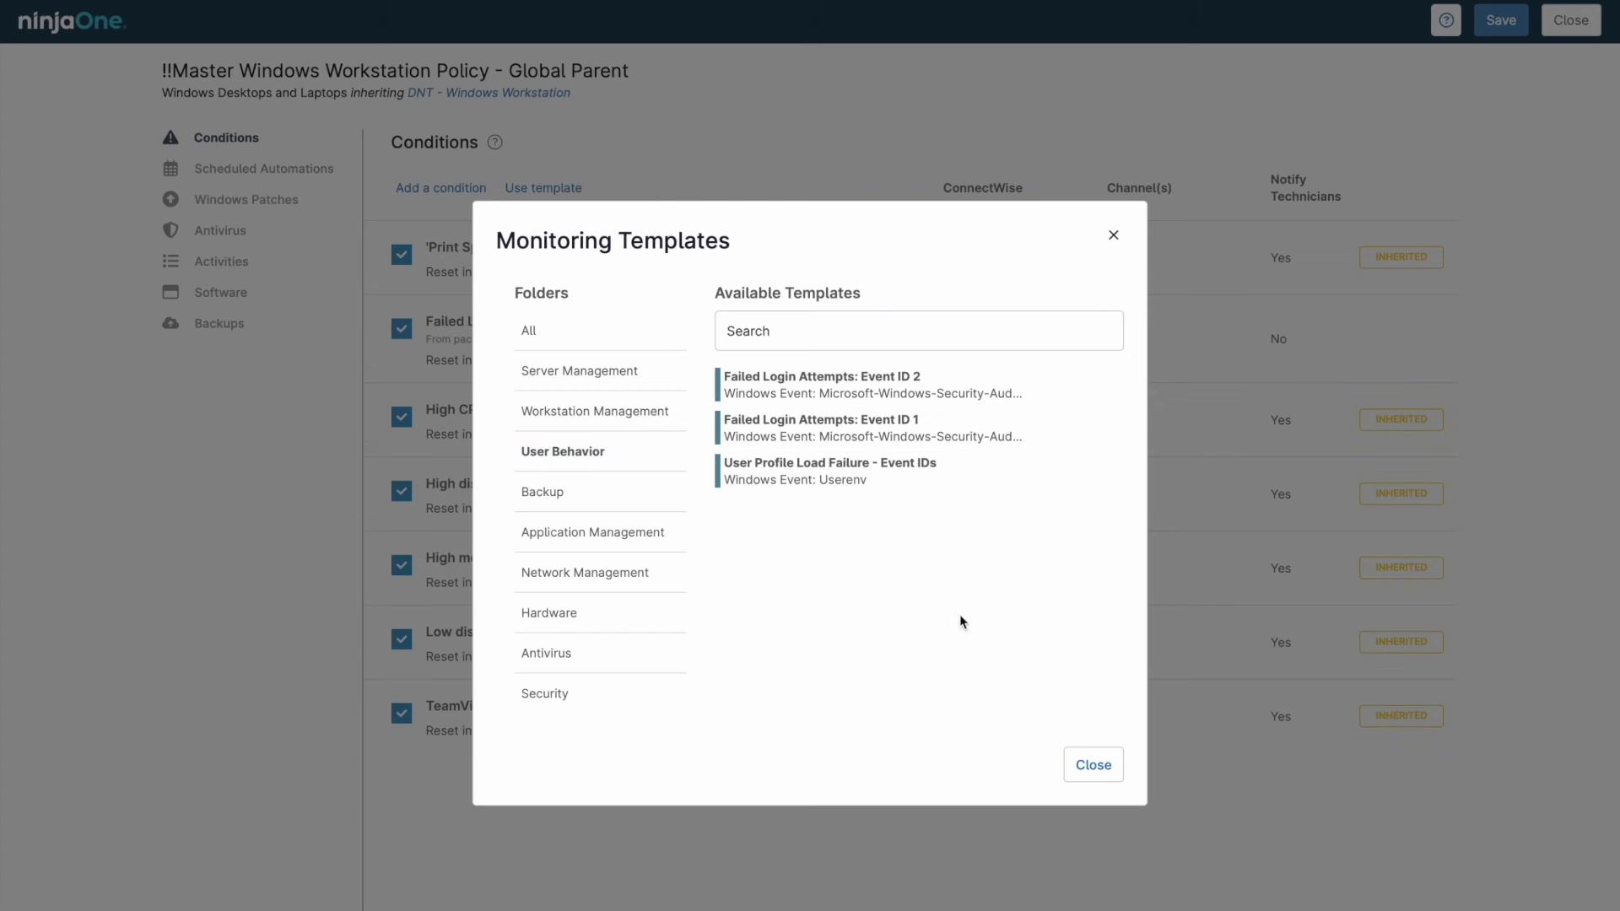
pyautogui.click(1079, 755)
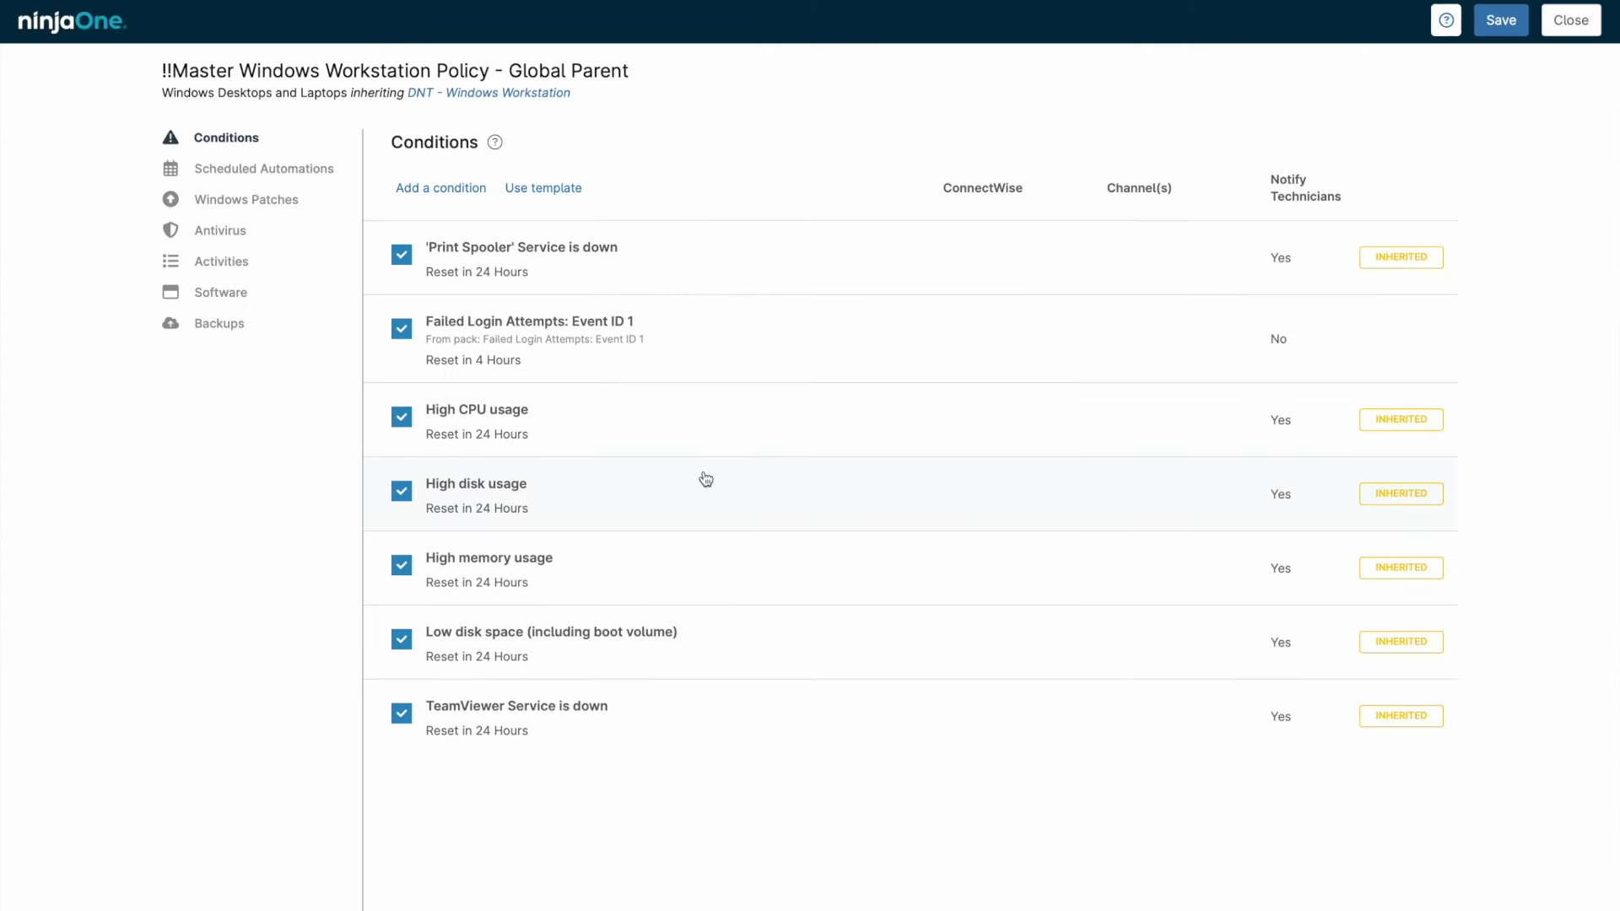
# Open the 'Print Spooler' Service is down condition and review its trigger details and settings.
pyautogui.click(471, 190)
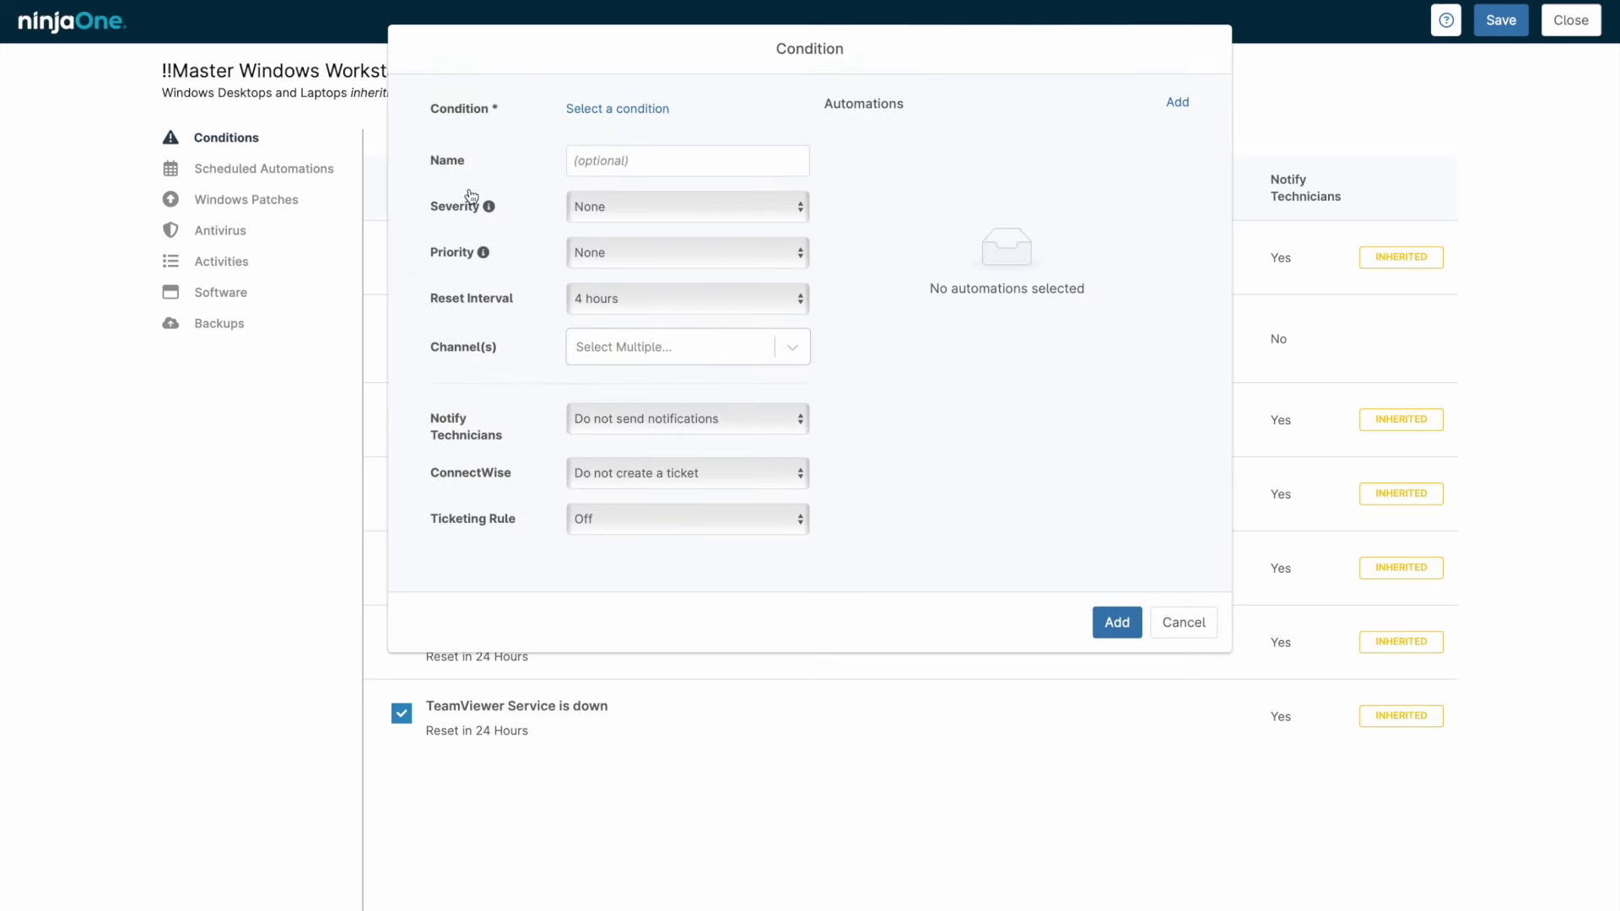
pyautogui.click(594, 114)
pyautogui.click(757, 125)
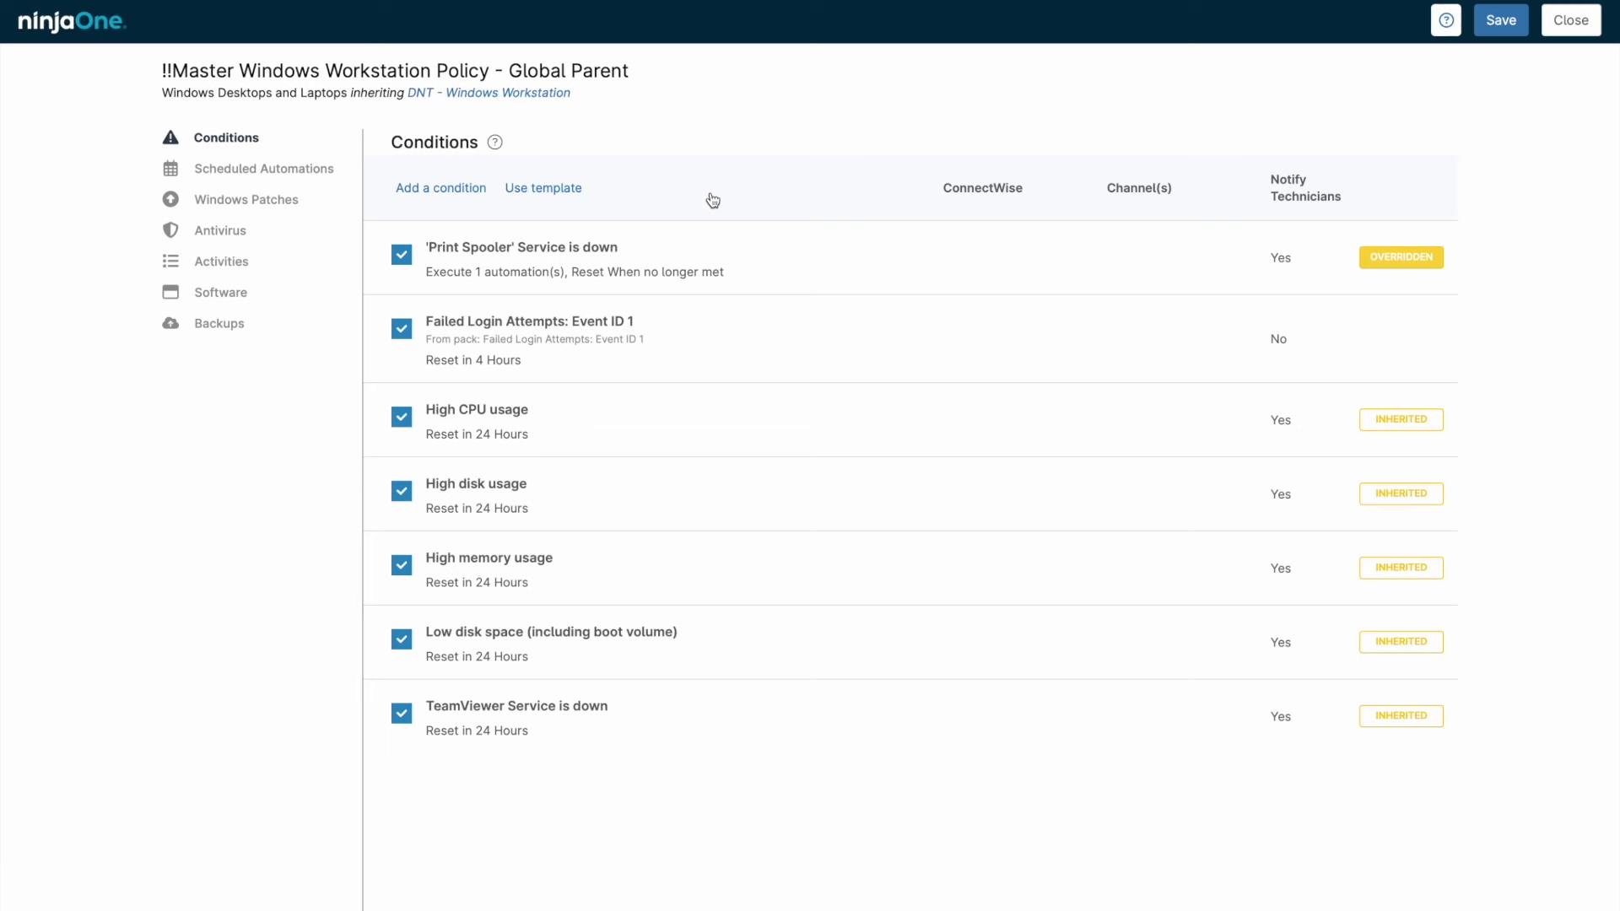
pyautogui.click(712, 257)
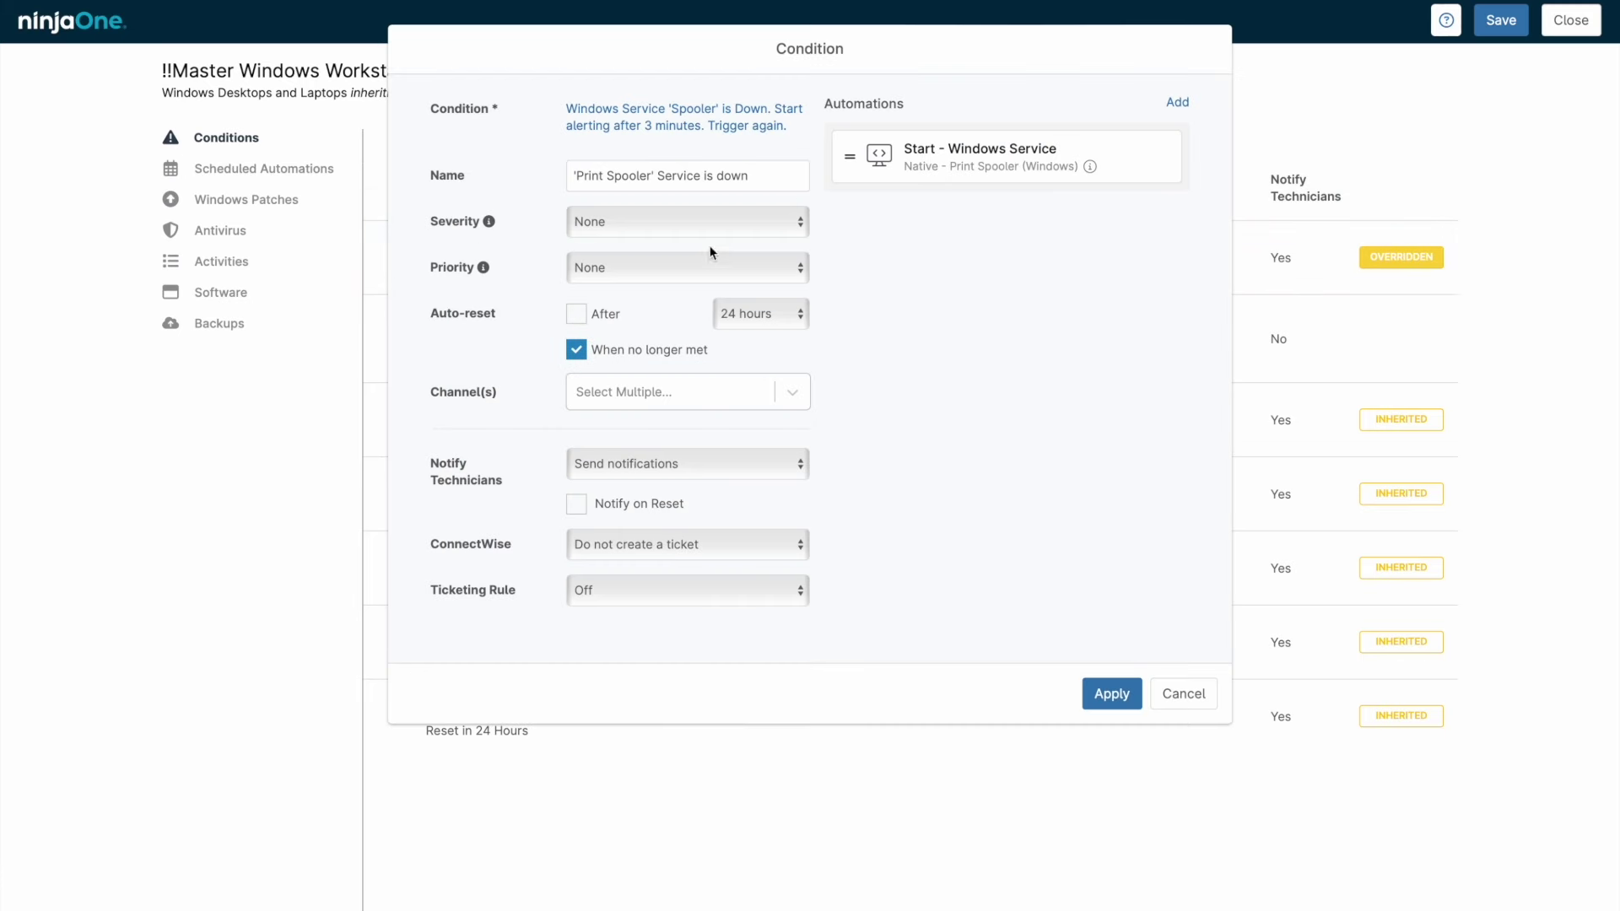
pyautogui.click(719, 133)
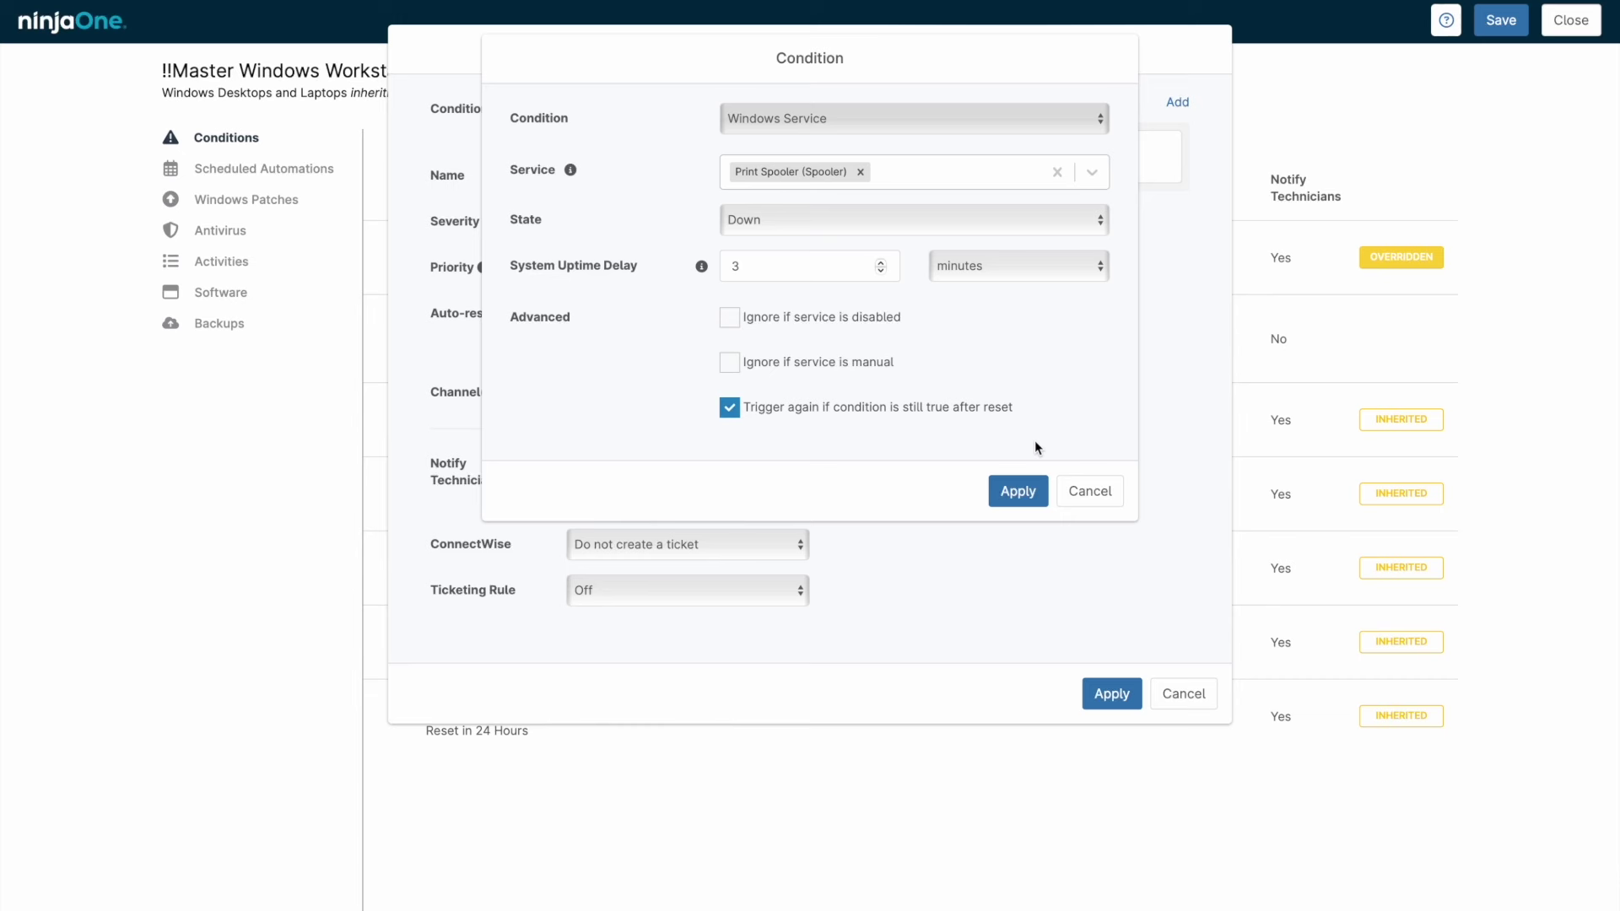
pyautogui.click(1070, 491)
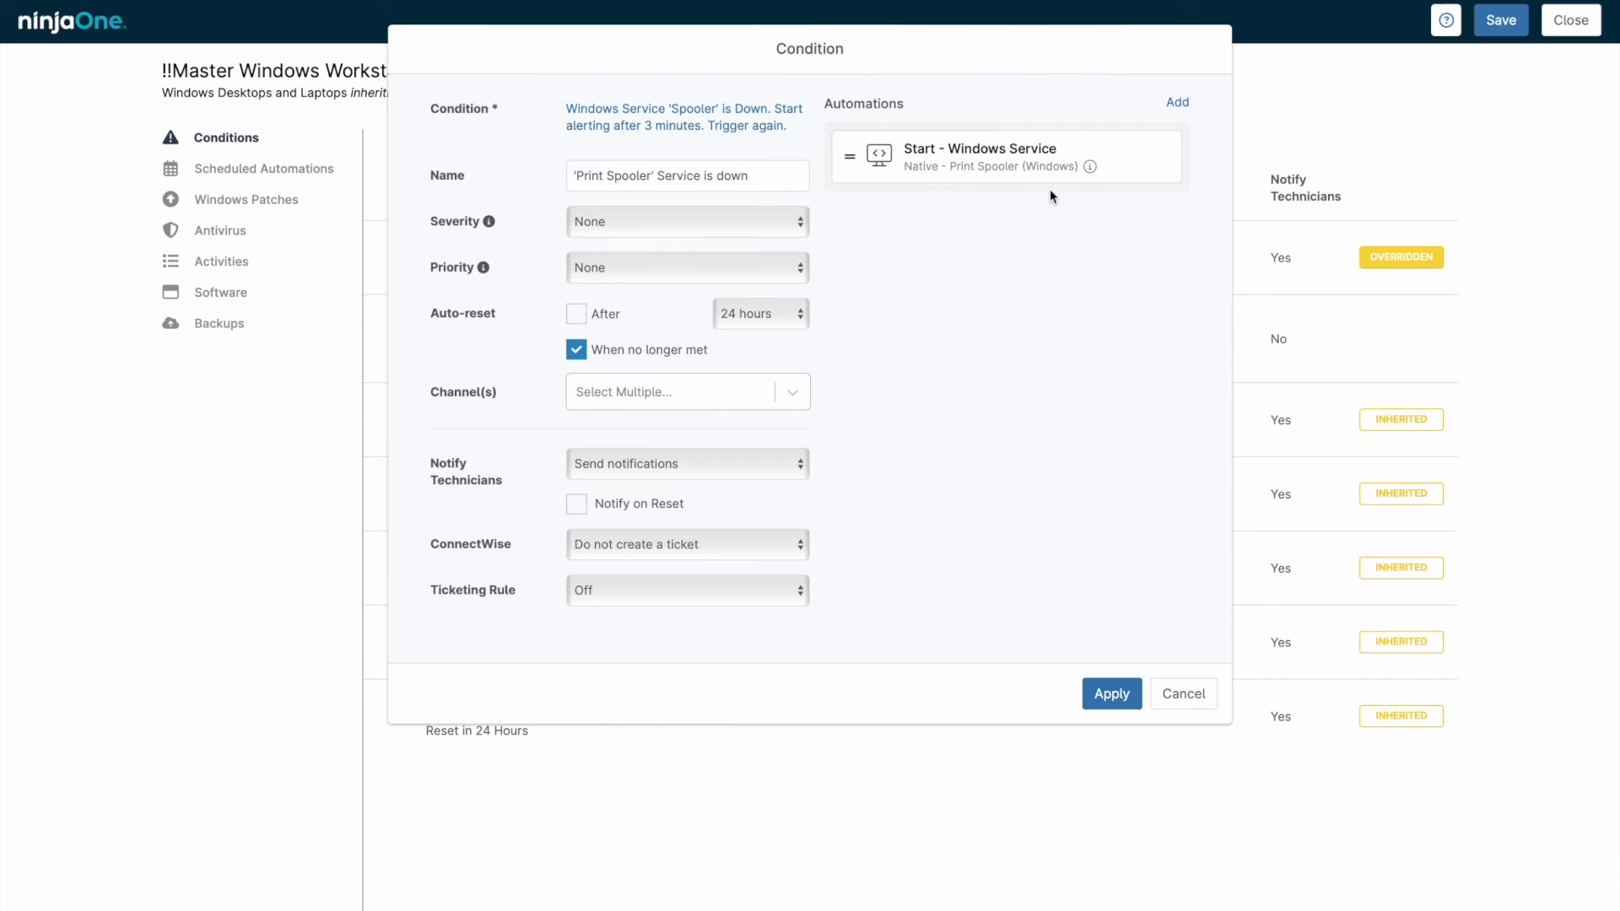
pyautogui.moveTo(1050, 175)
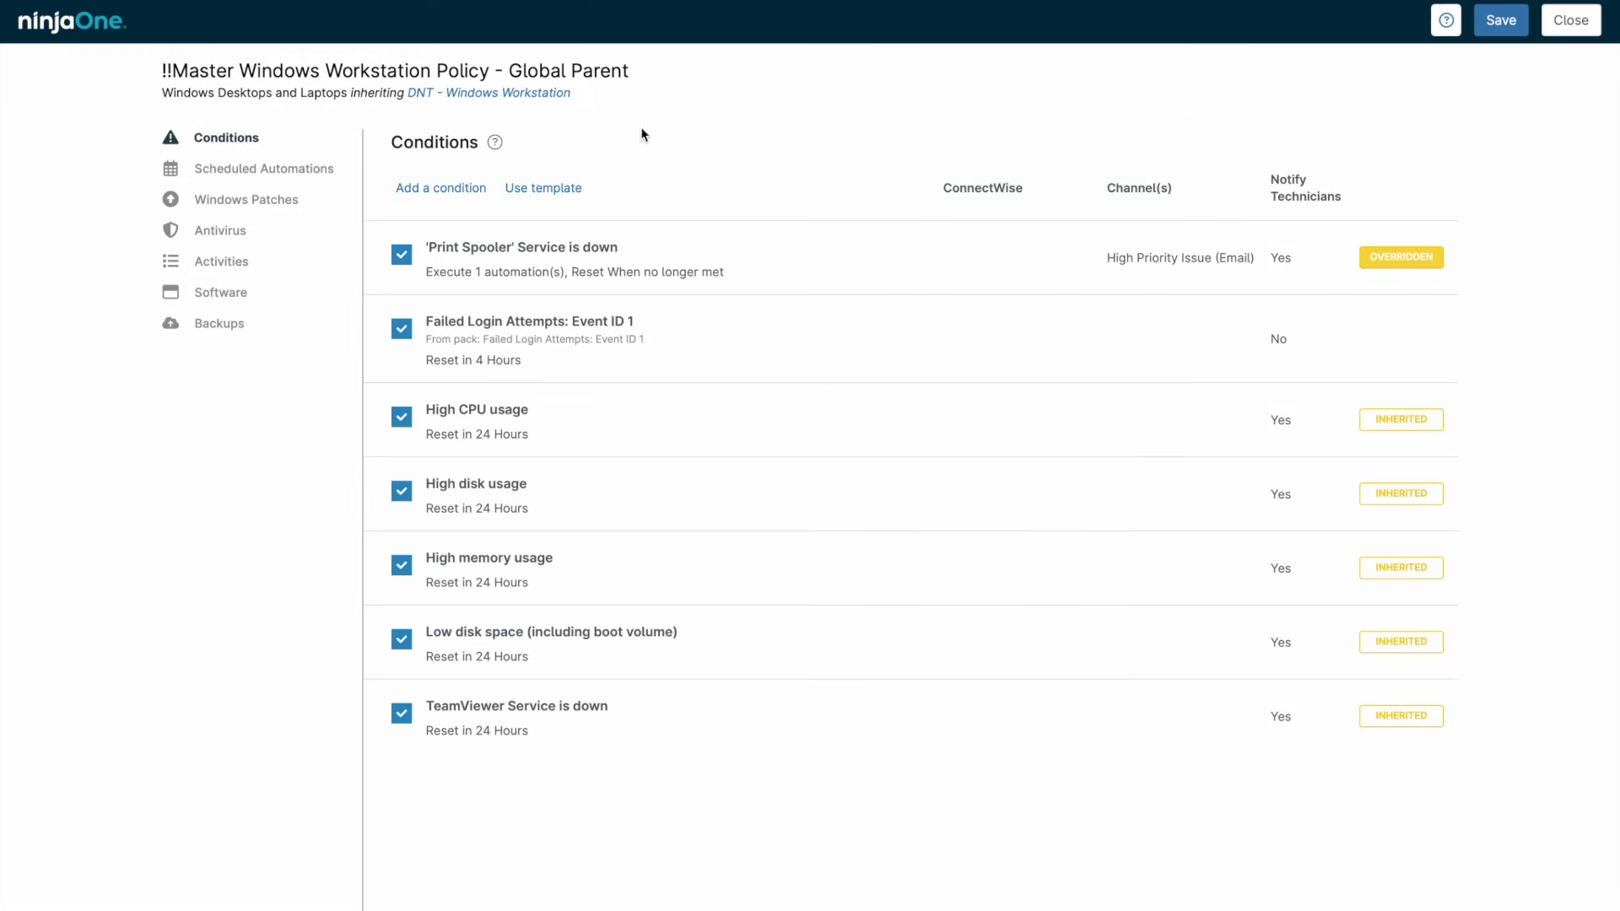
# In the policy's Windows patch settings, approve critical updates 3 days after release.
pyautogui.click(310, 202)
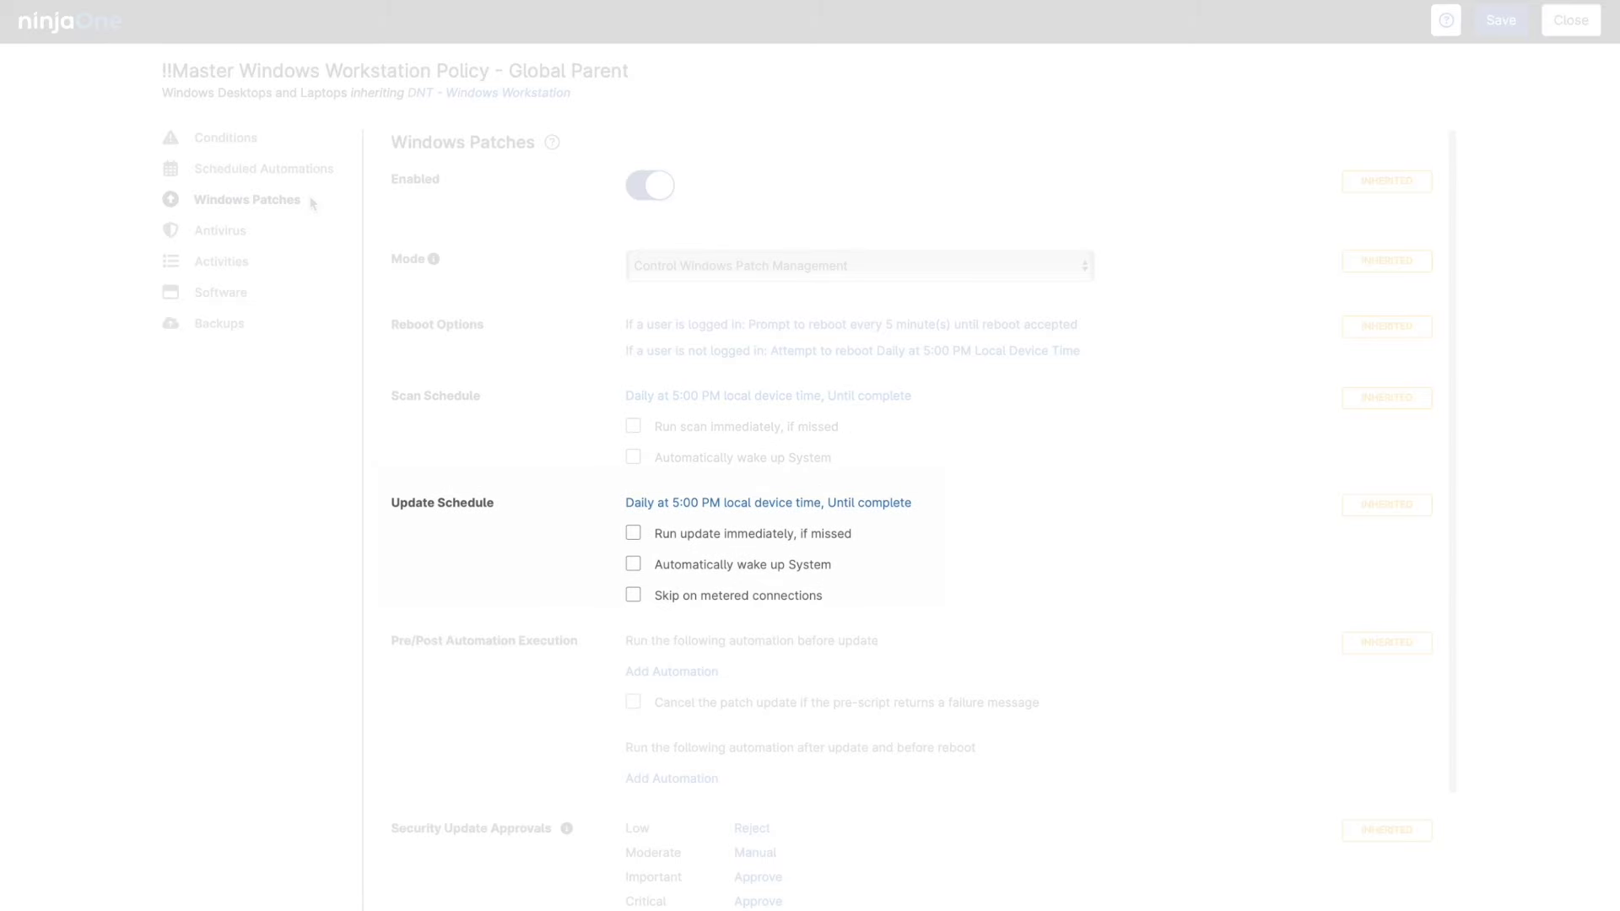
pyautogui.scroll(-4, 1151, 253)
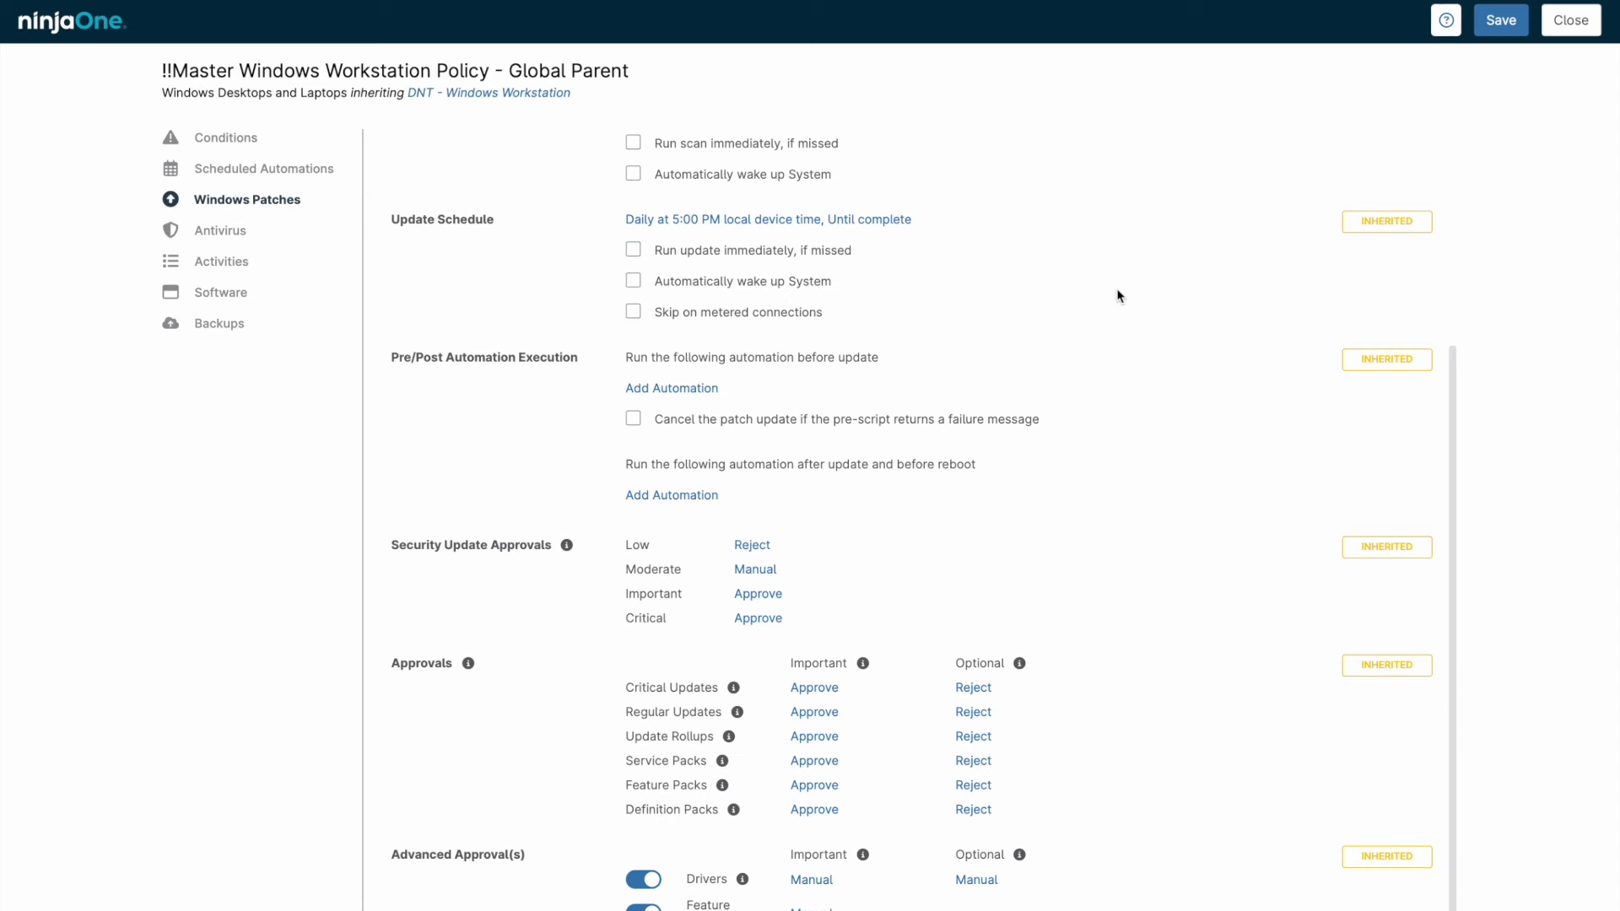
pyautogui.click(826, 692)
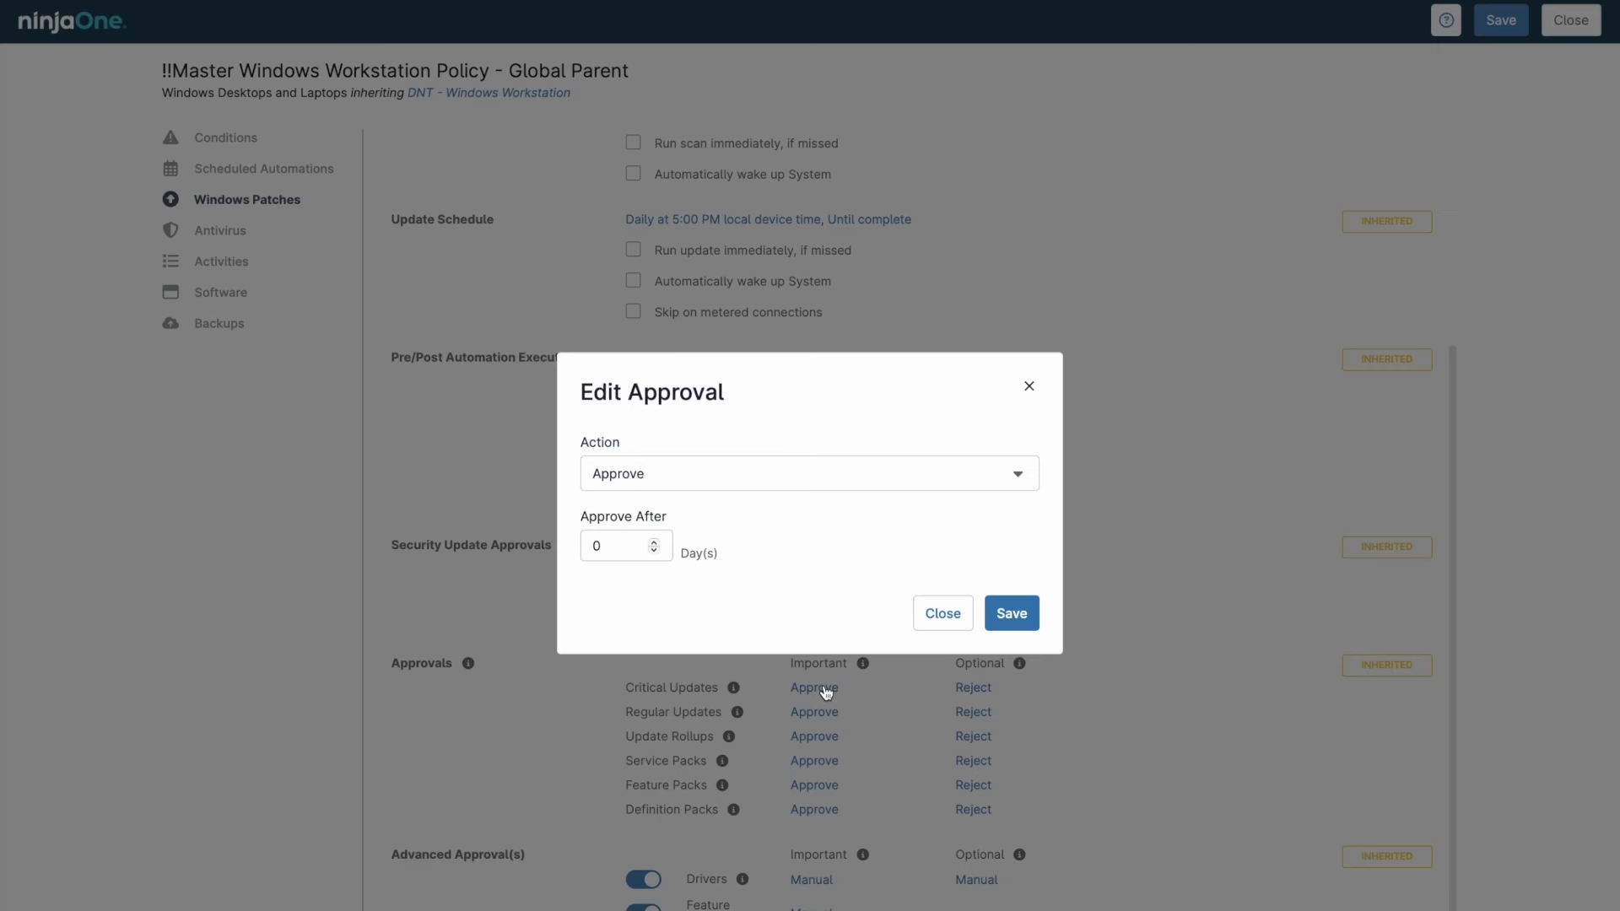
pyautogui.doubleClick(658, 547)
pyautogui.write('3')
pyautogui.click(1000, 617)
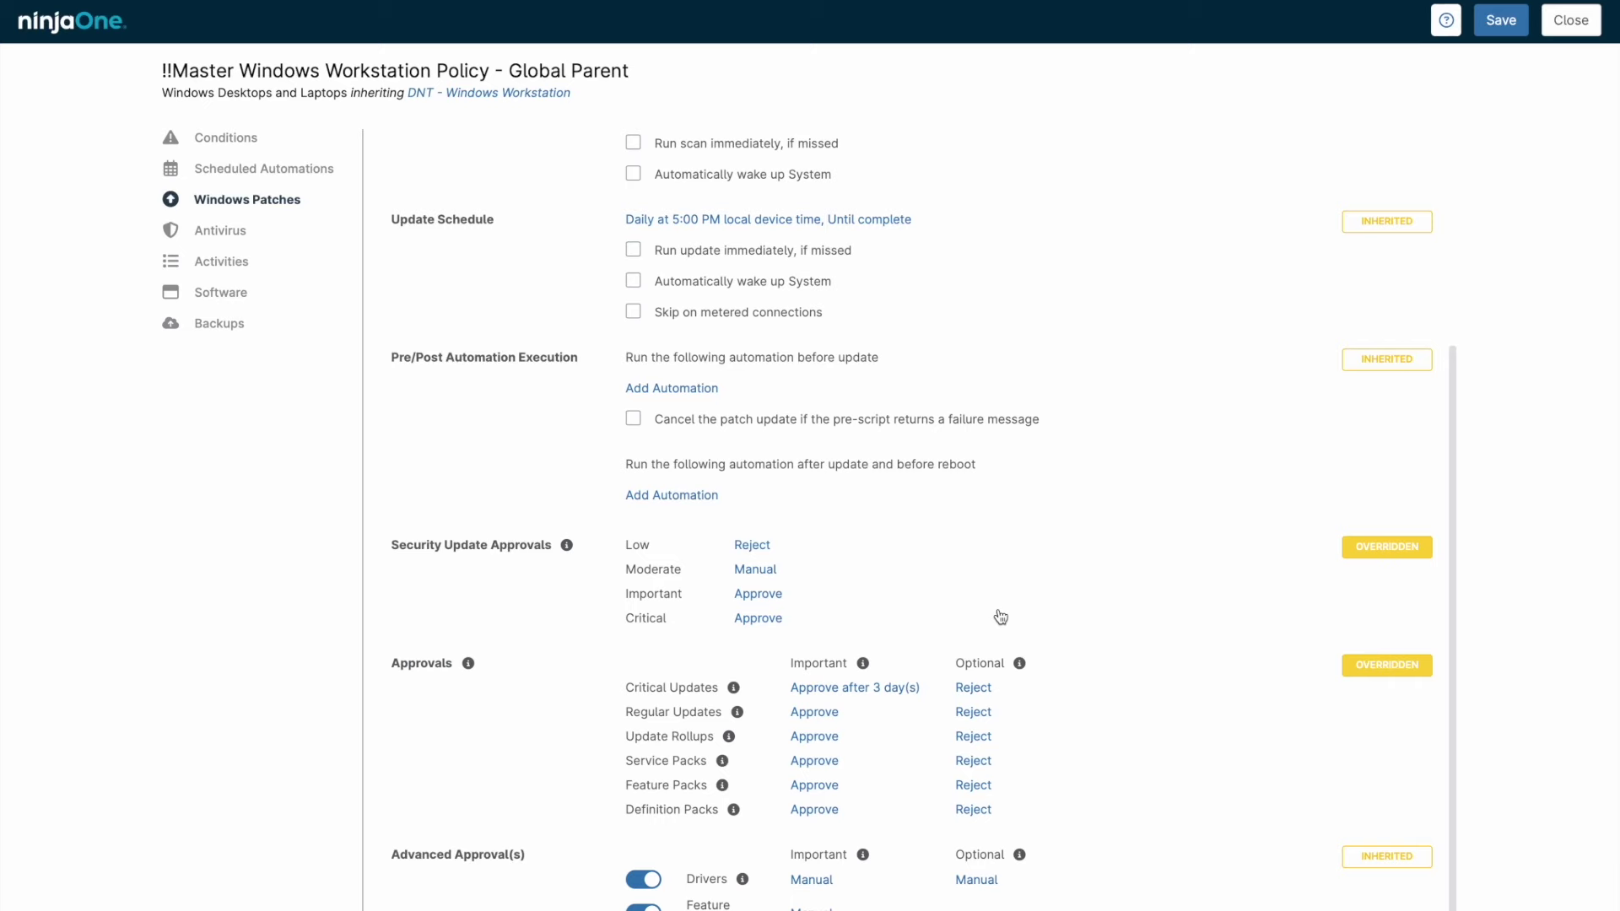
# Prompt logged-in users to reboot every 4 hours and force a reboot after repeated prompts.
pyautogui.scroll(3, 957, 620)
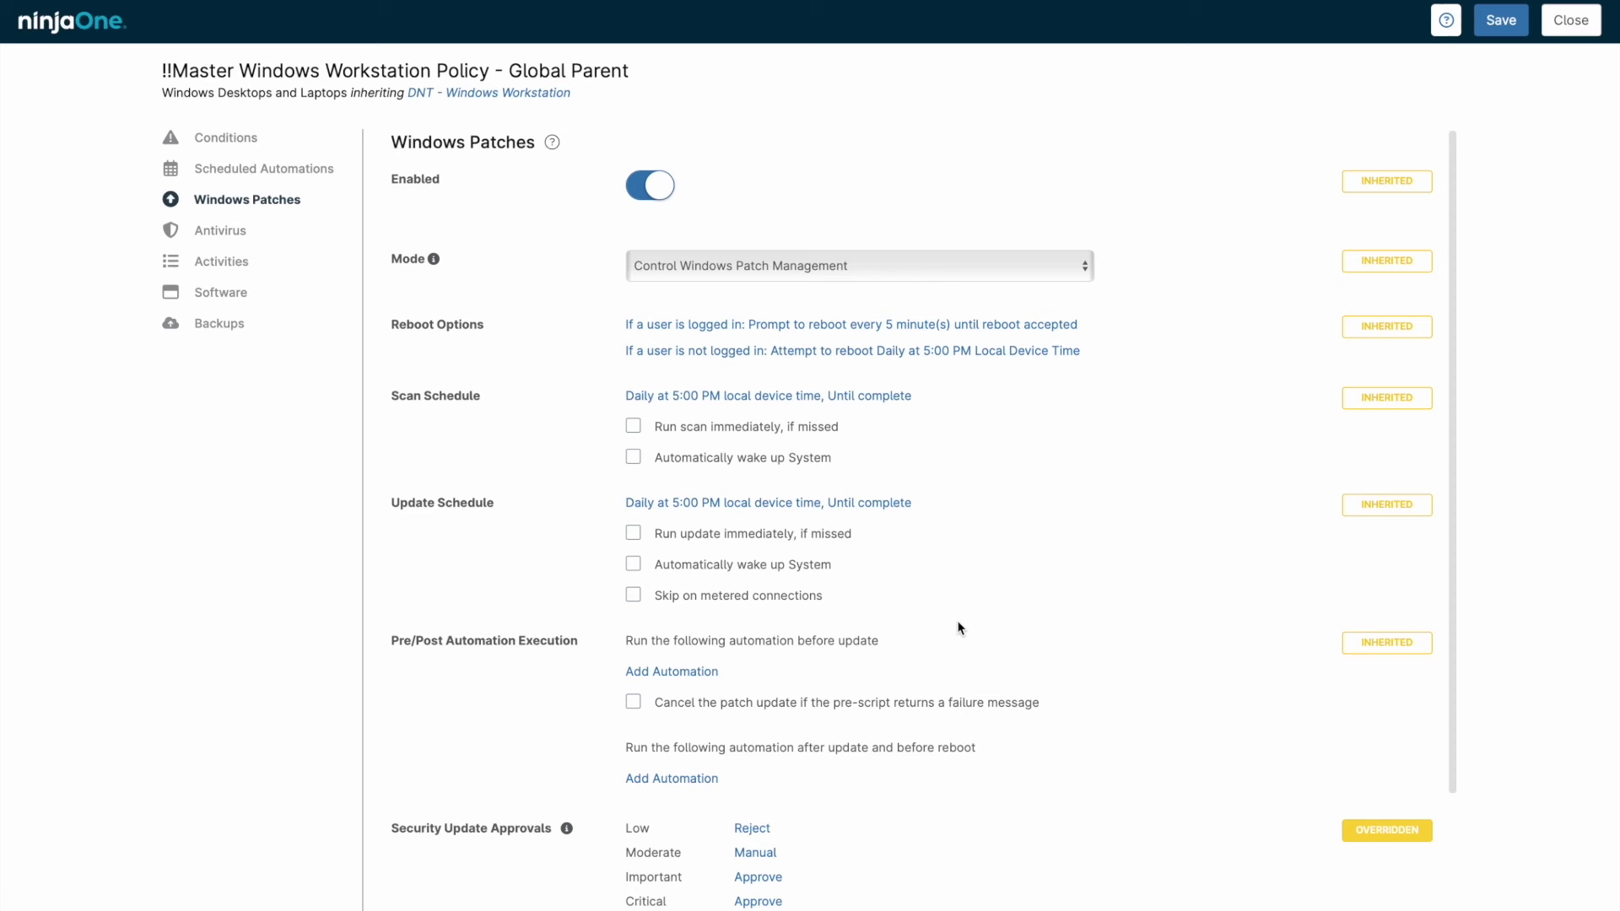
pyautogui.click(920, 336)
pyautogui.click(869, 239)
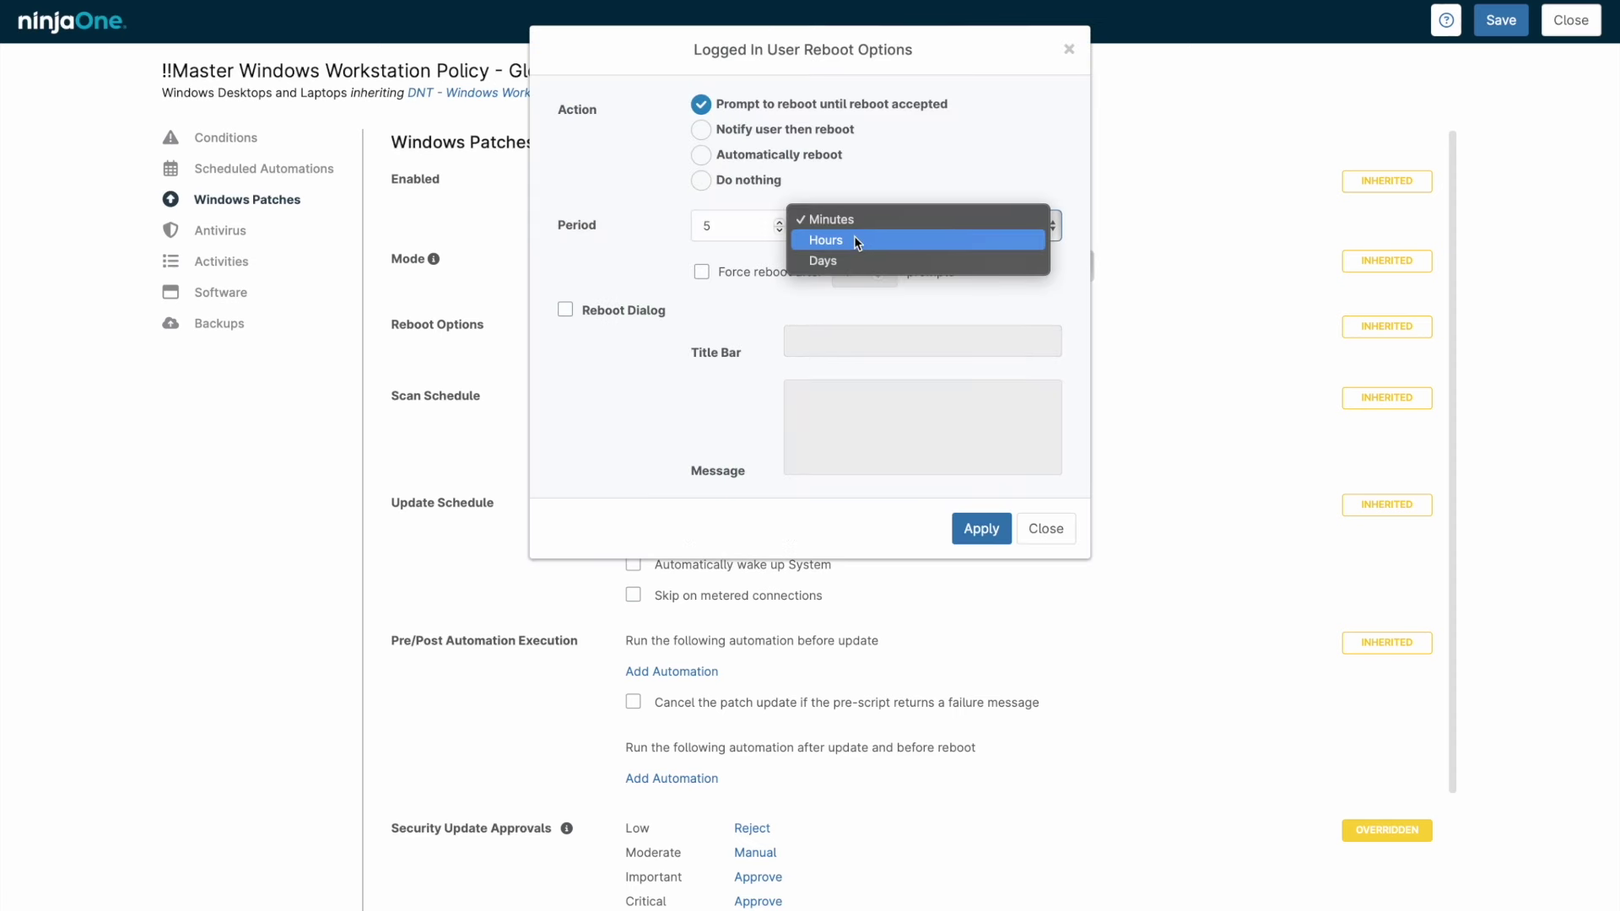
pyautogui.click(853, 240)
pyautogui.click(779, 230)
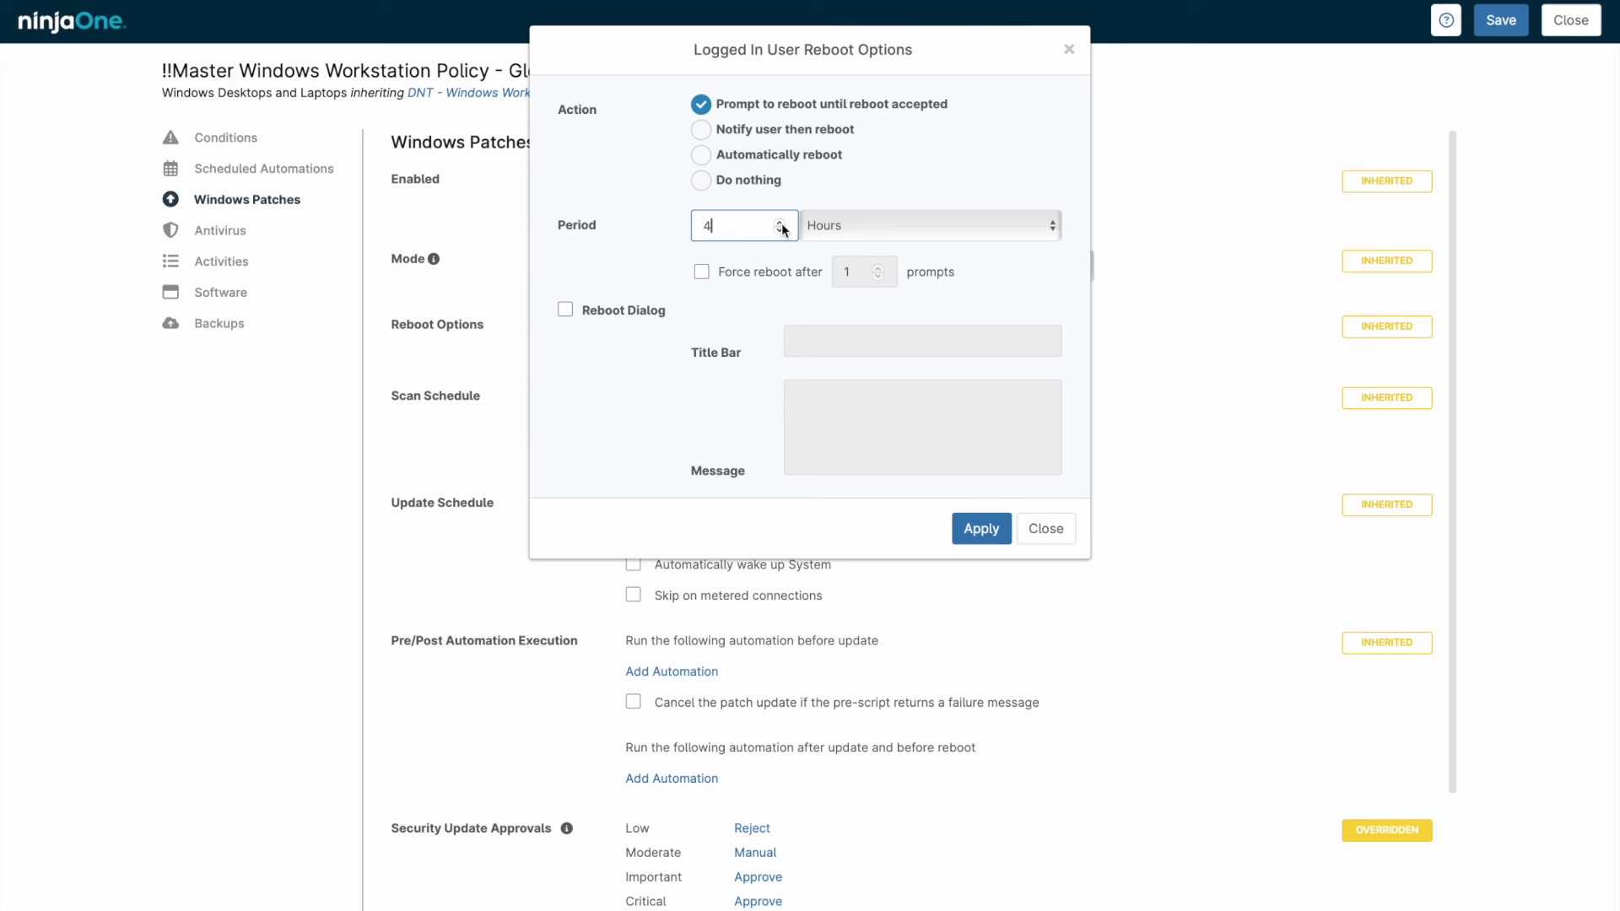
pyautogui.click(703, 272)
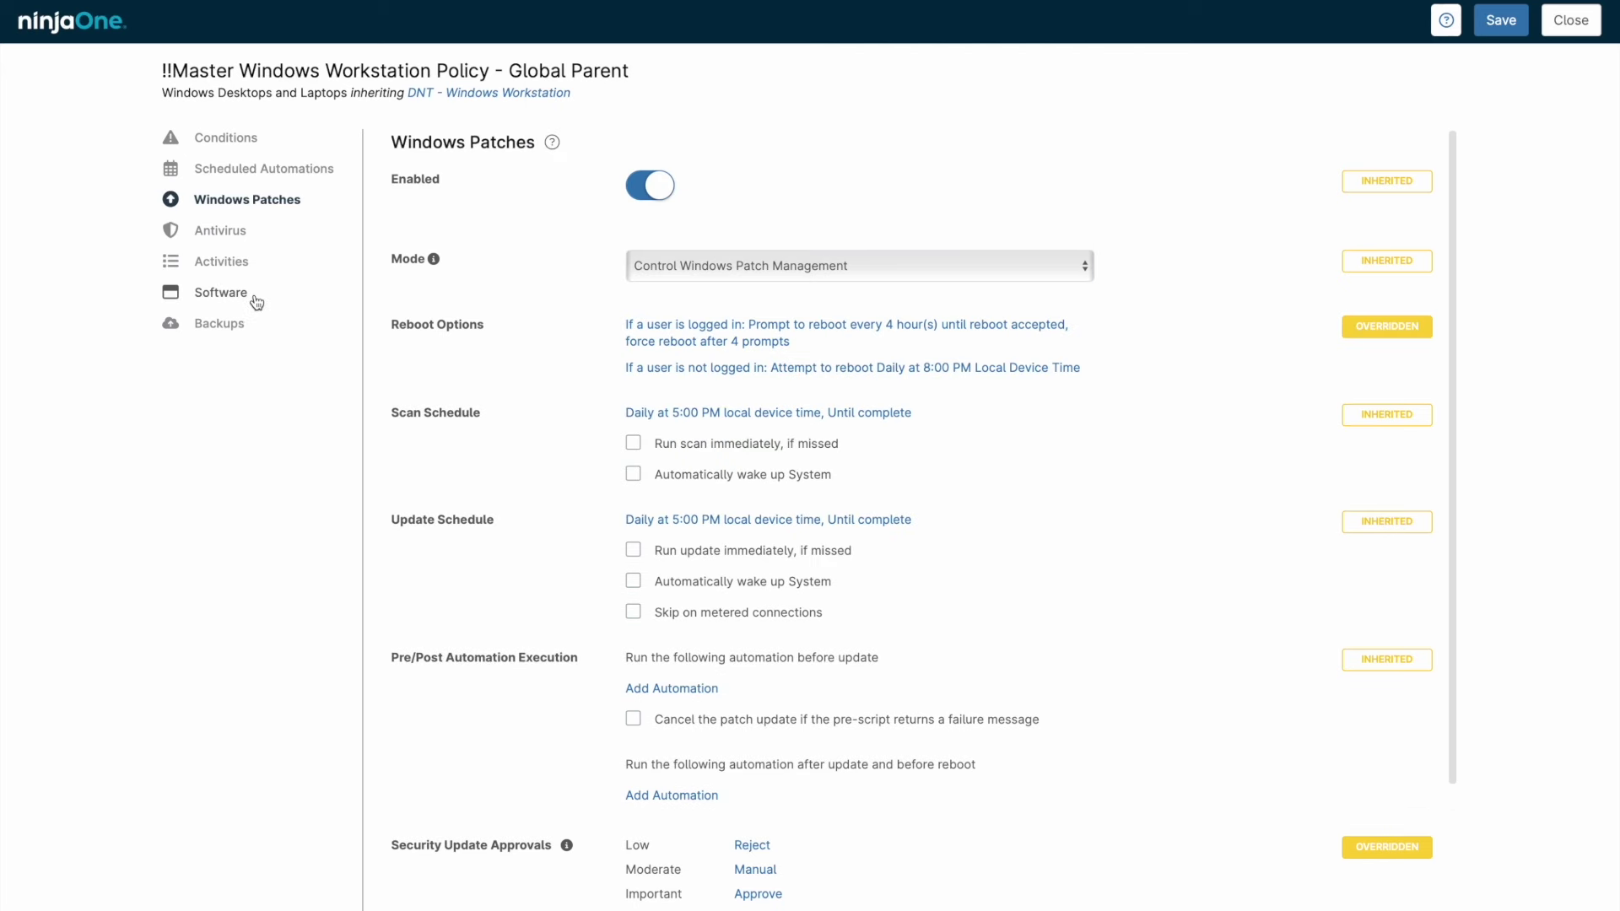
# Add Adobe Acrobat, Foxit Reader and Google Chrome from the software library to the policy's patching list.
pyautogui.click(221, 292)
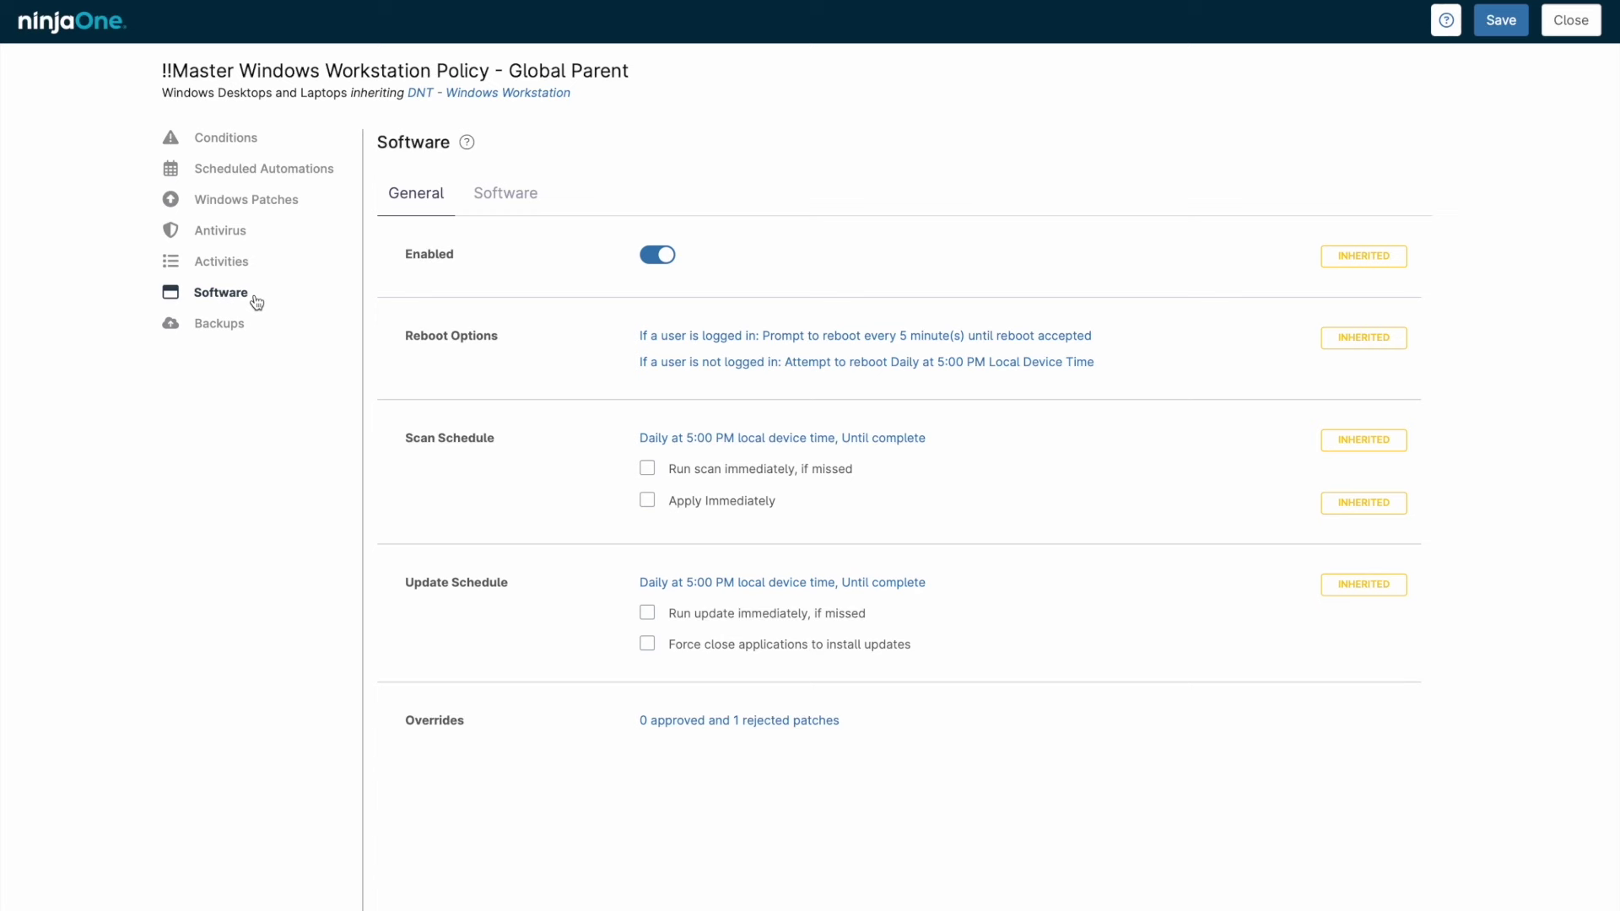
pyautogui.click(503, 202)
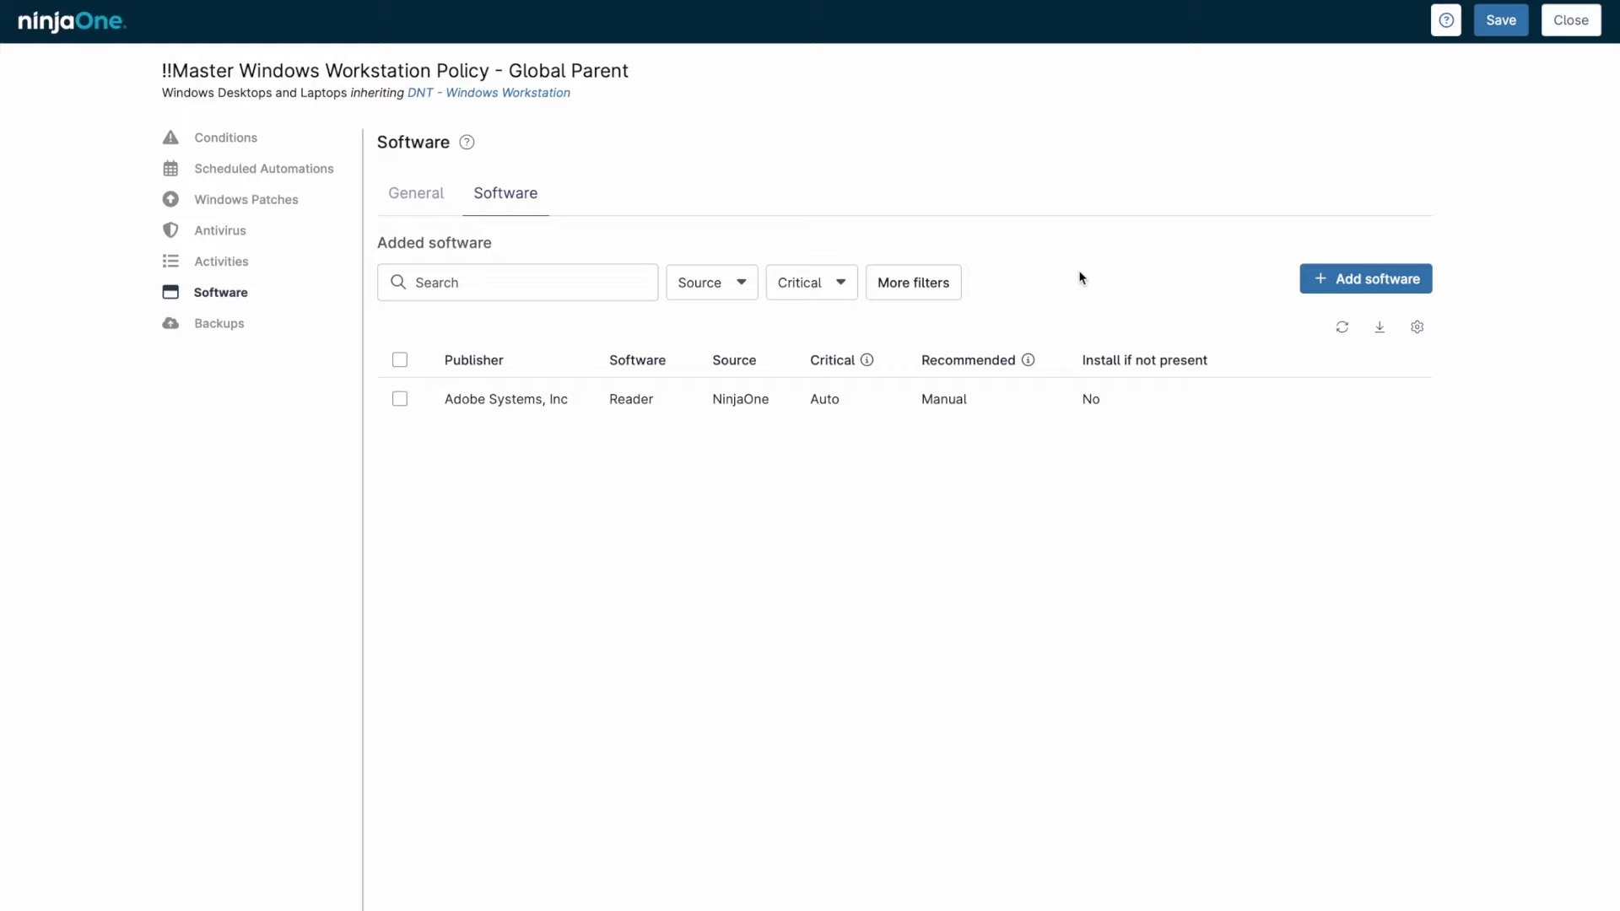
pyautogui.click(1320, 289)
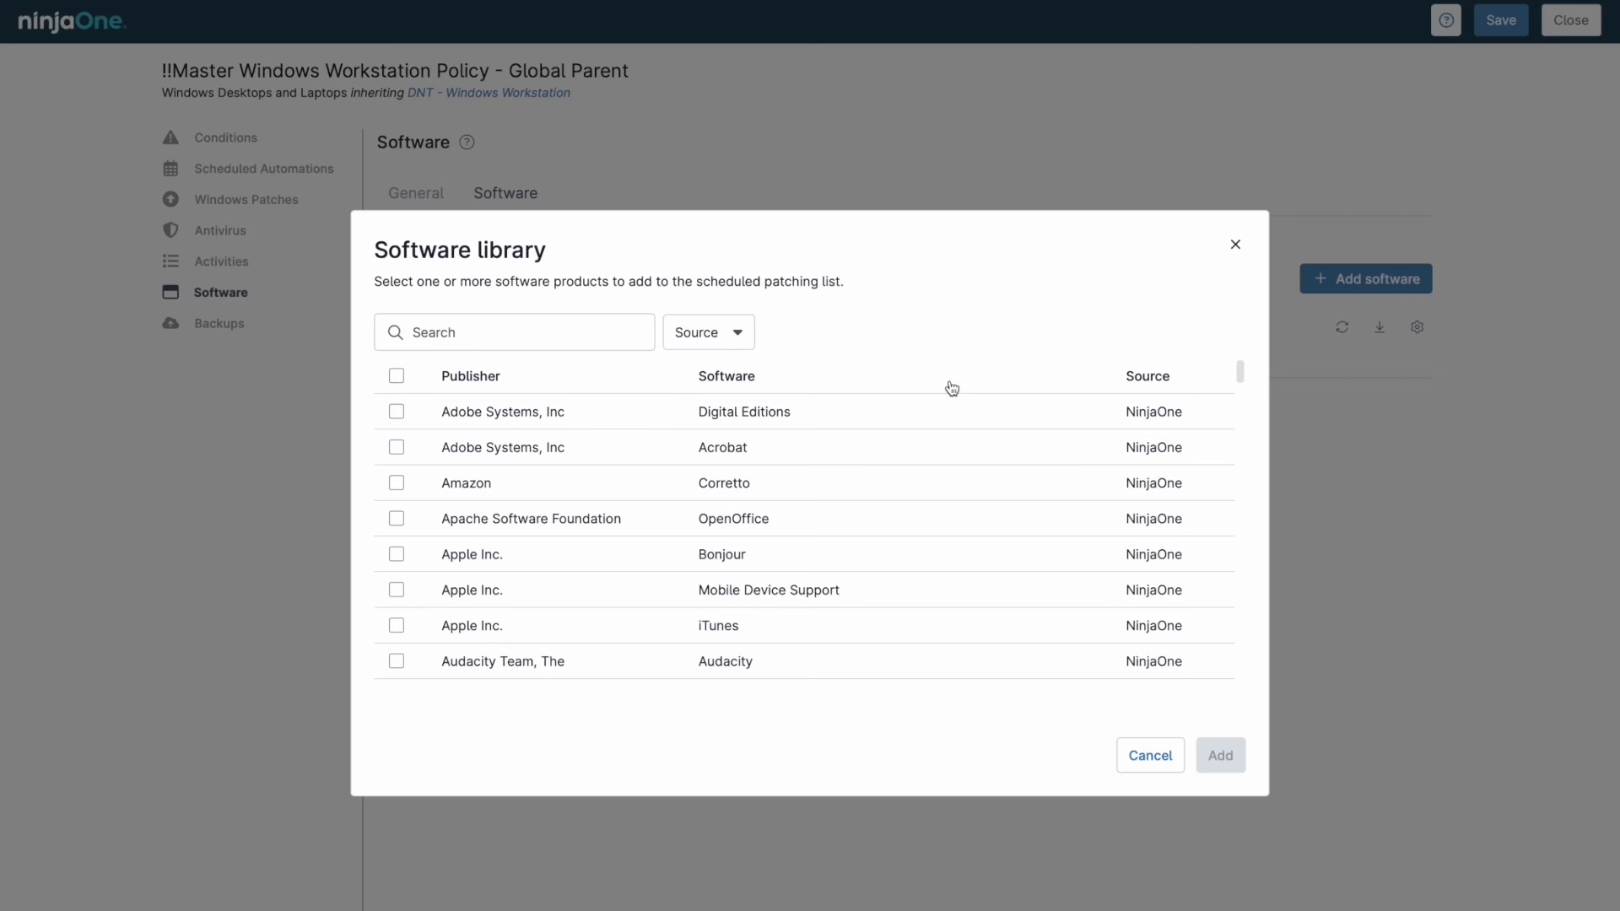
pyautogui.click(396, 453)
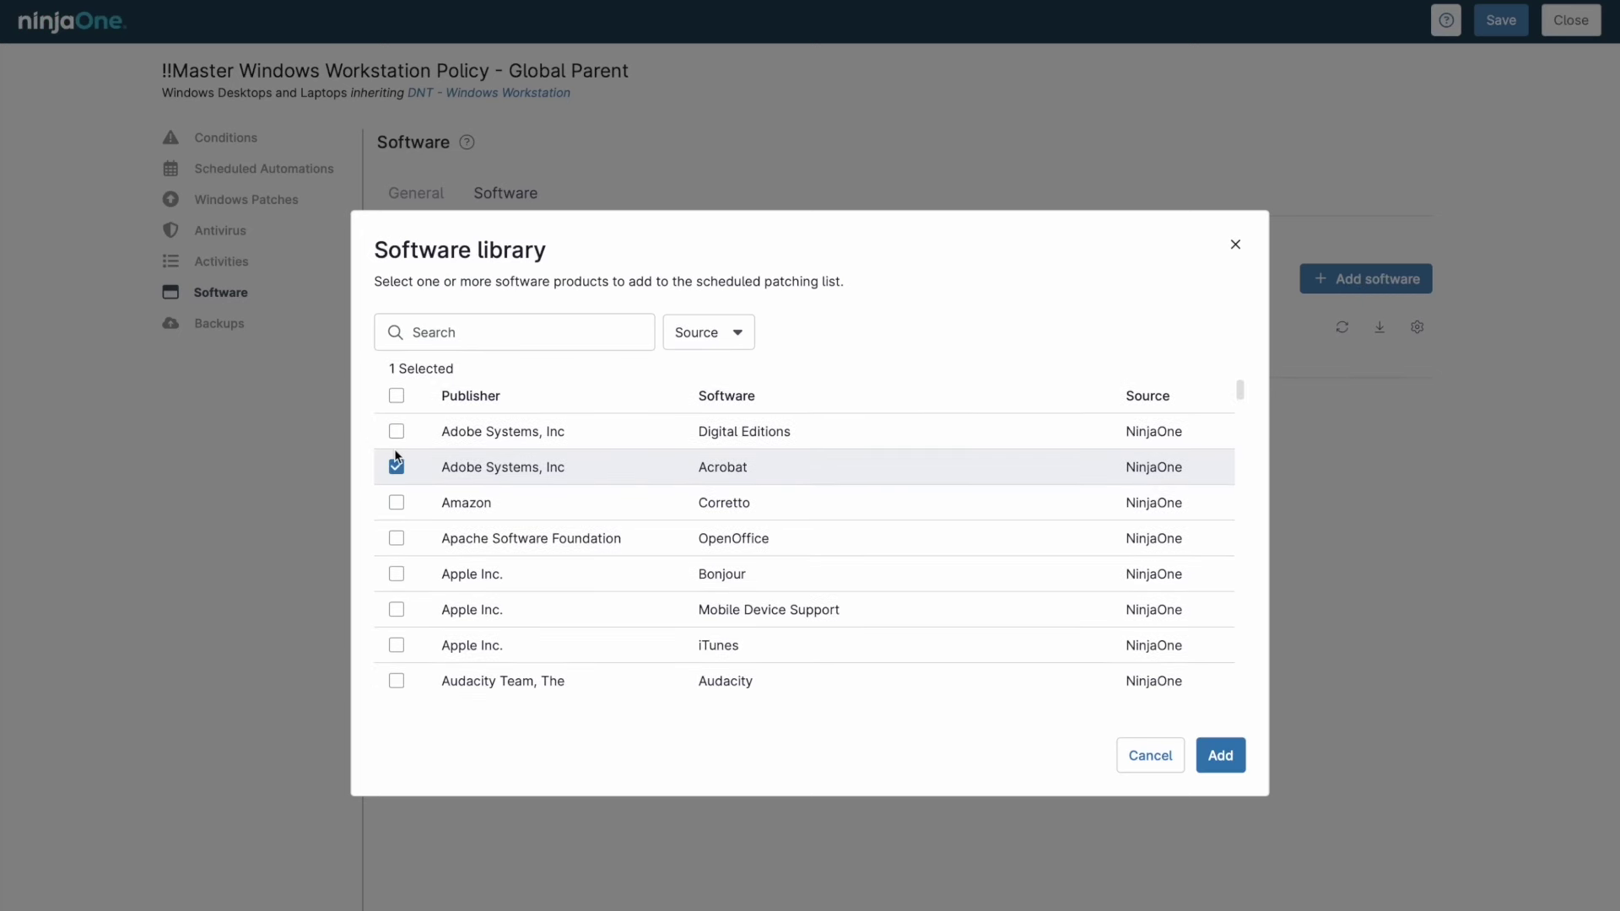
pyautogui.scroll(-5, 395, 456)
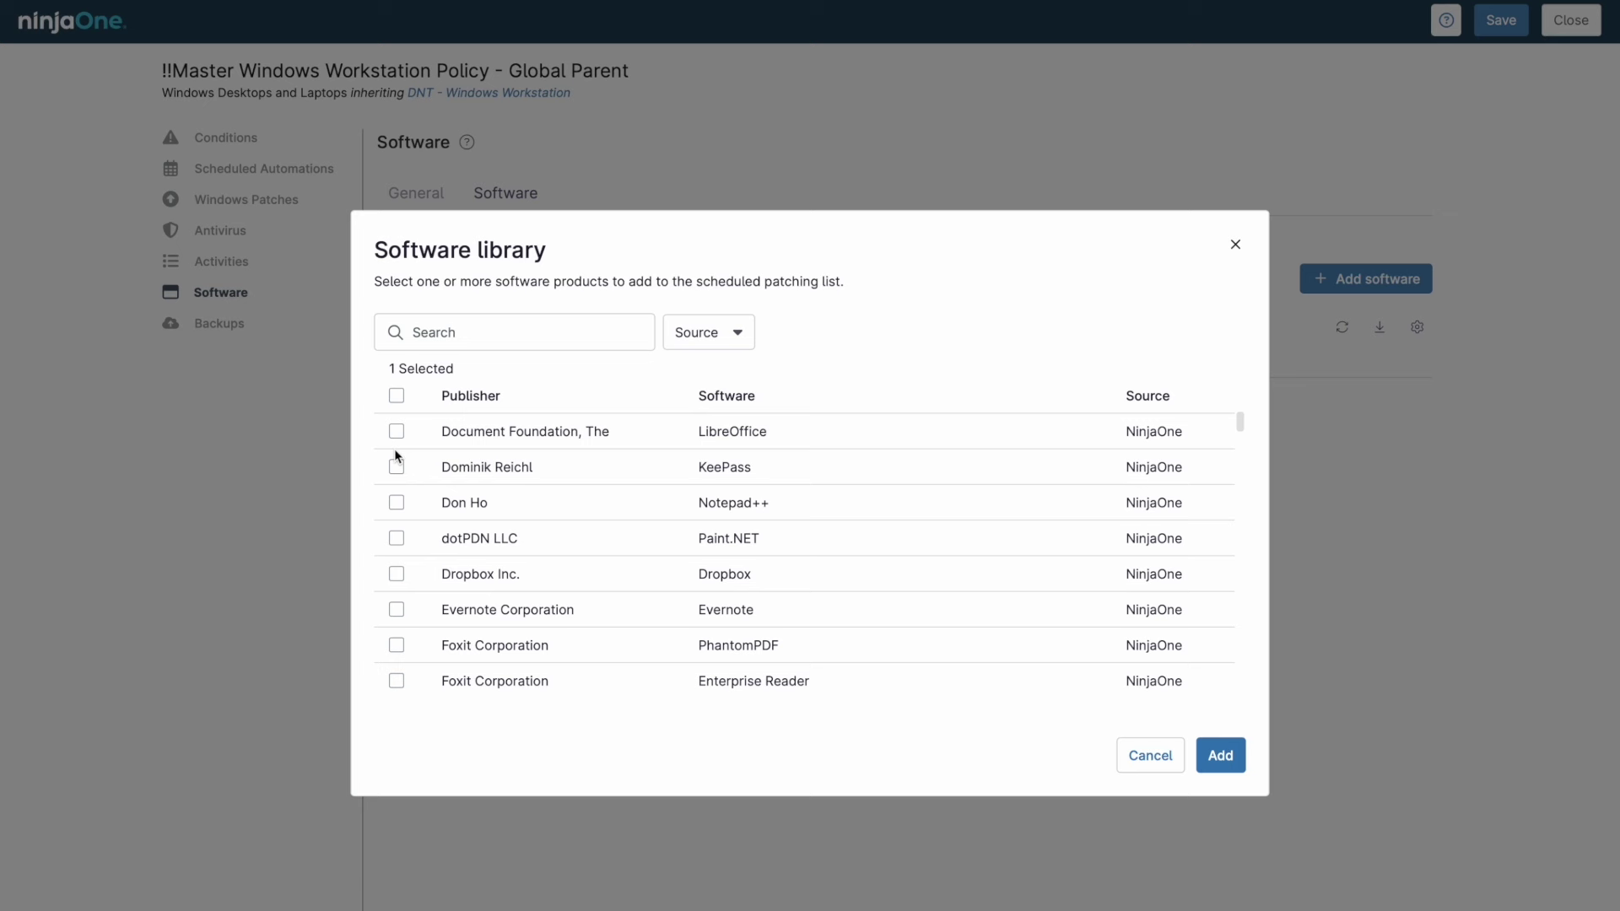
pyautogui.scroll(-3, 395, 457)
pyautogui.click(397, 578)
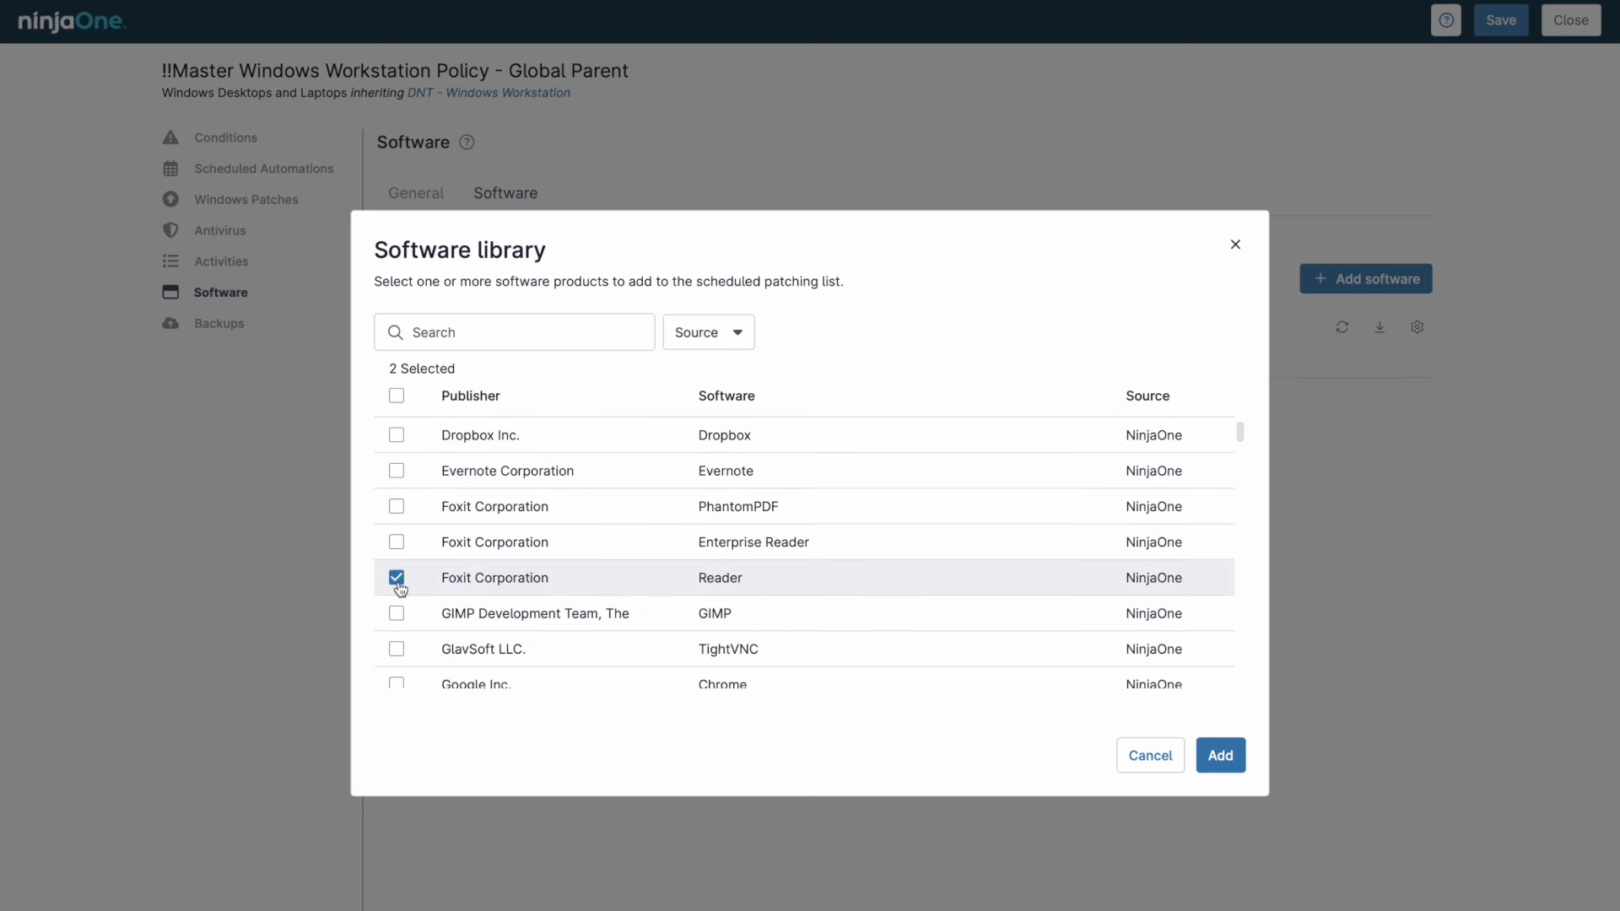
pyautogui.scroll(-3, 398, 582)
pyautogui.click(397, 558)
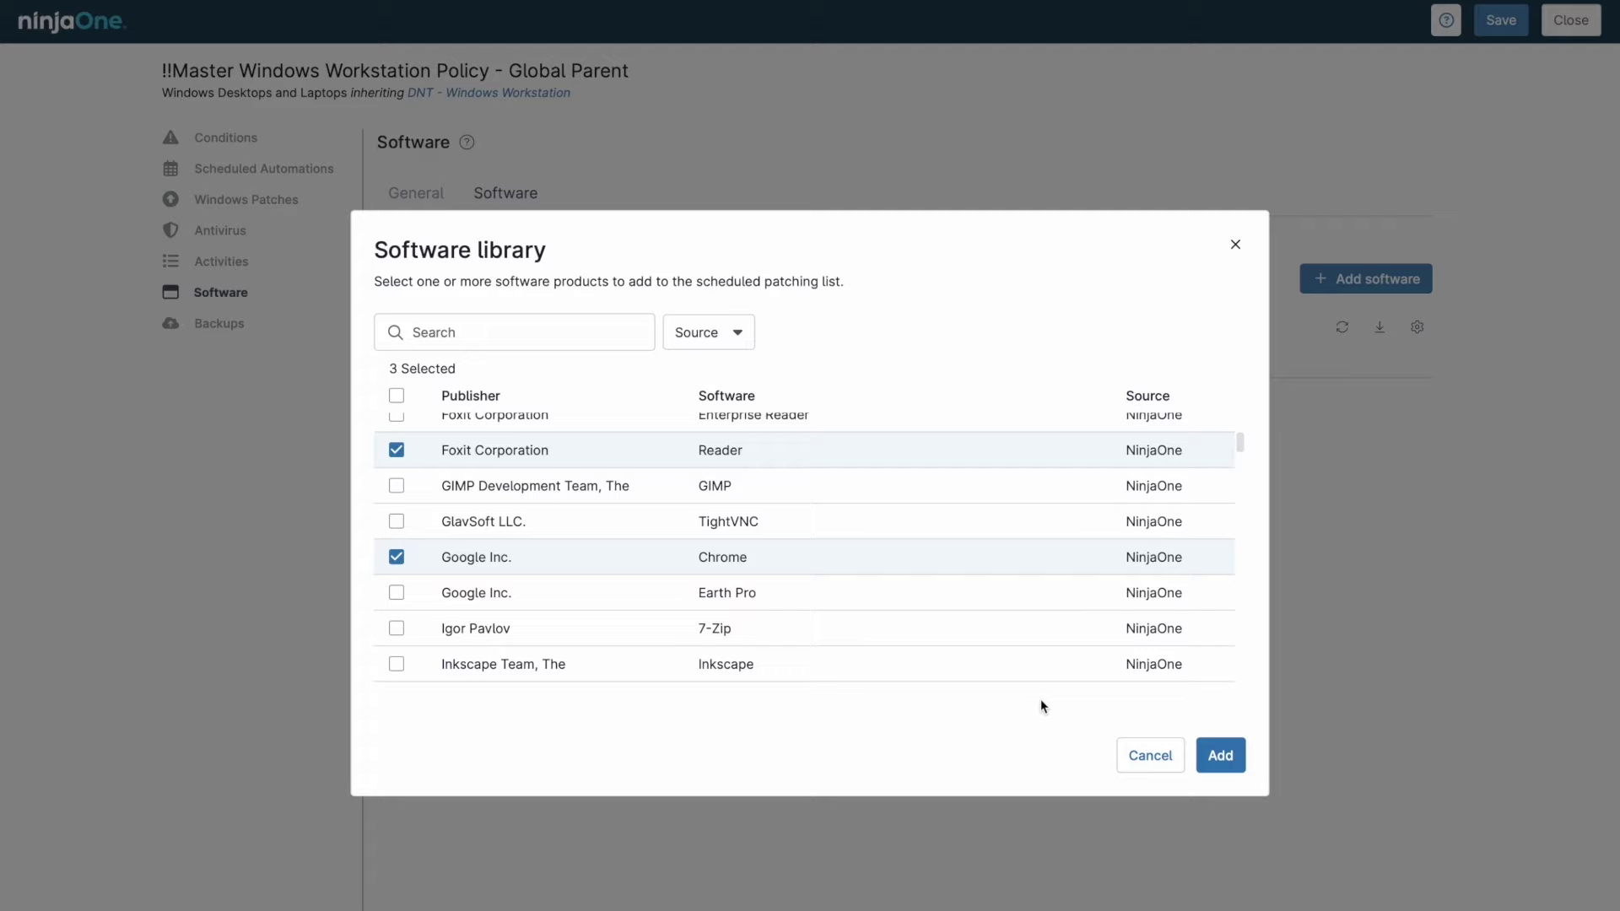
pyautogui.click(1222, 758)
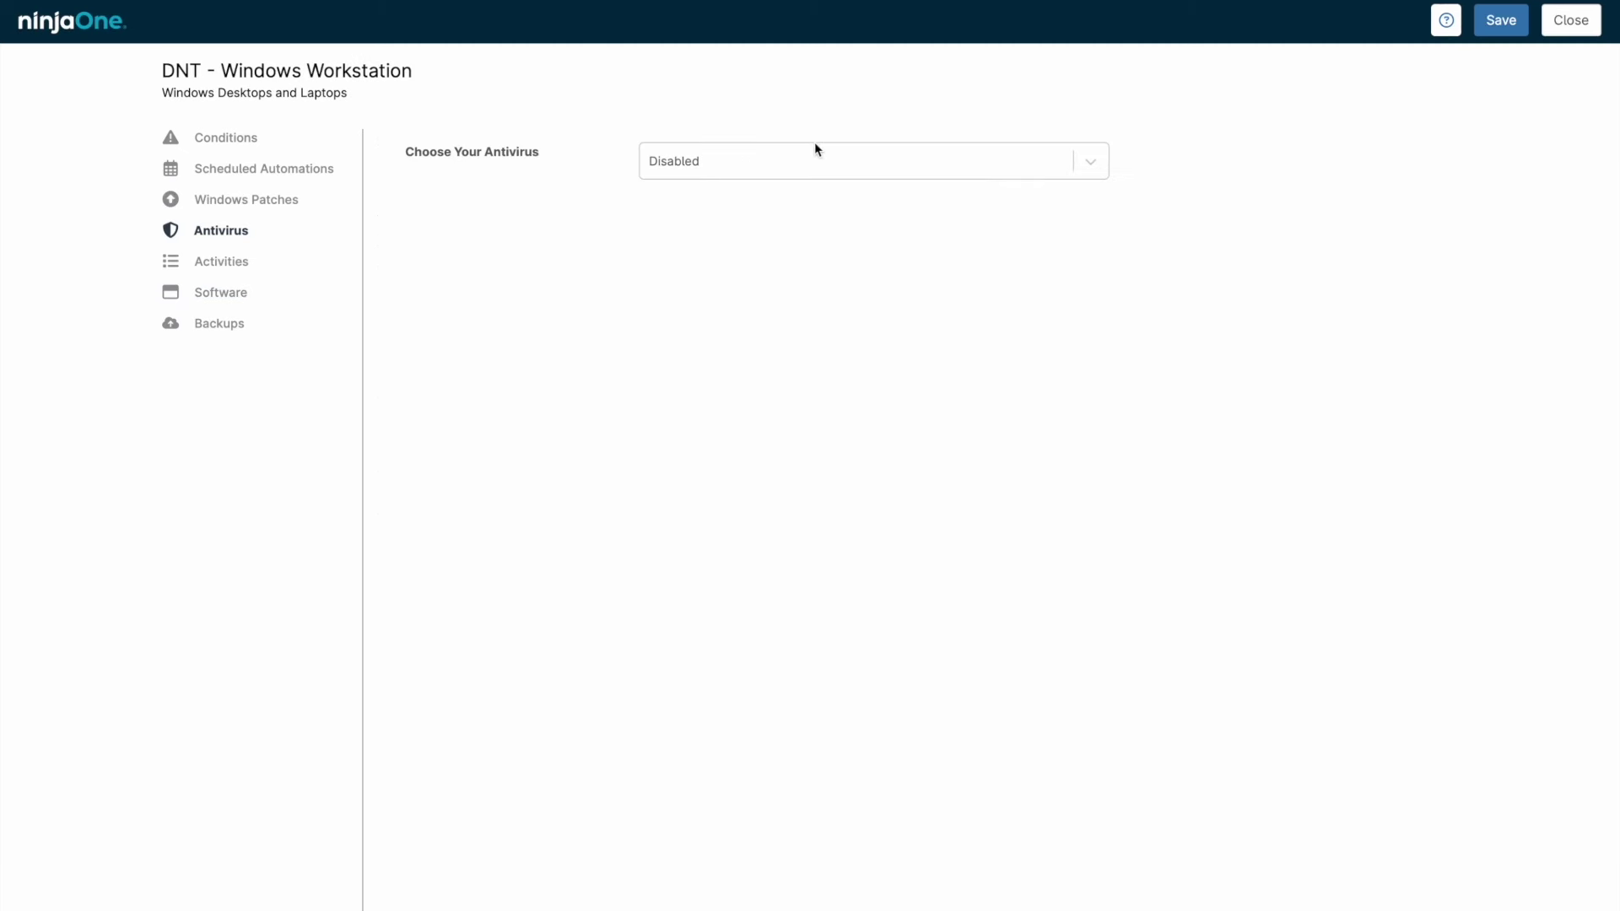
# Review the antivirus choices, scheduled automations and Bitdefender purge-quarantine-failed activity ticketing options.
pyautogui.click(814, 158)
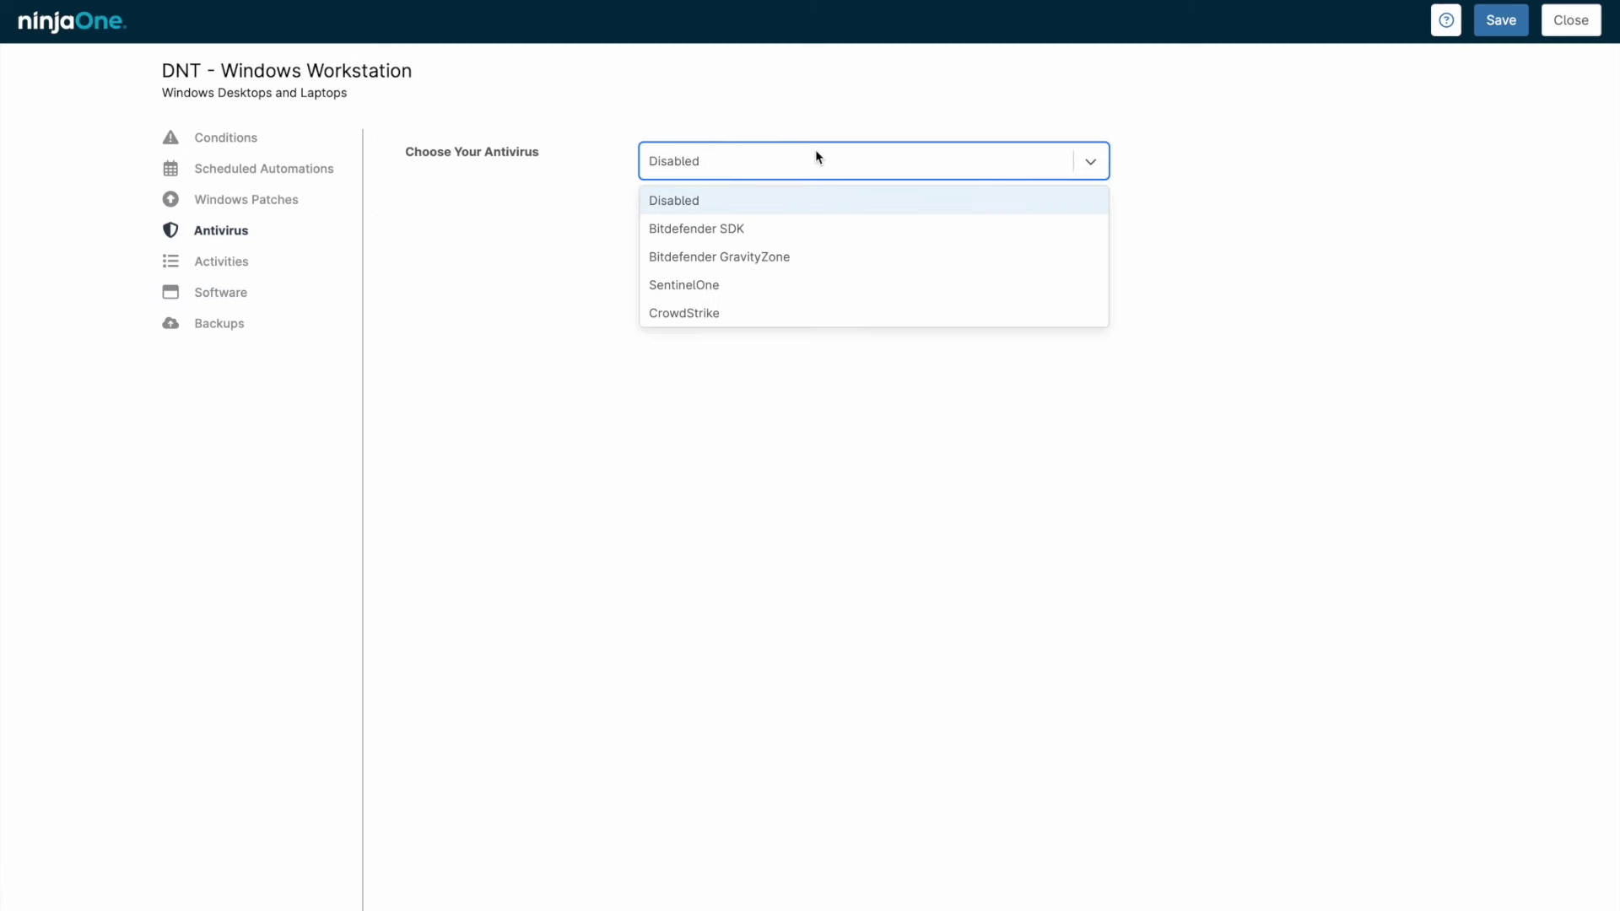
pyautogui.click(321, 172)
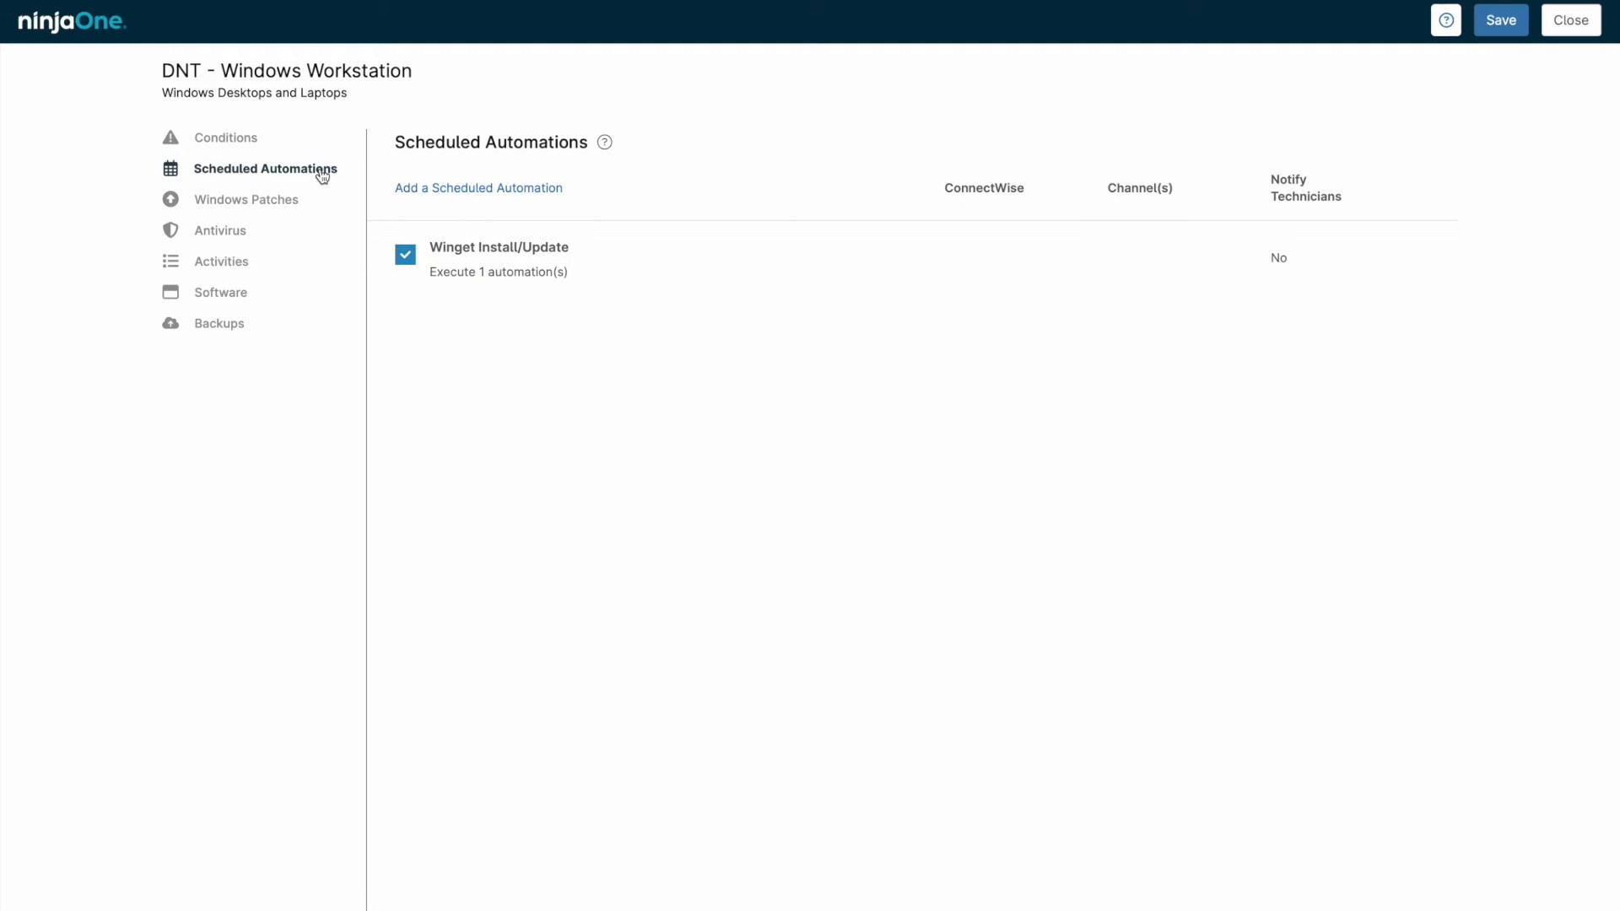
pyautogui.click(295, 263)
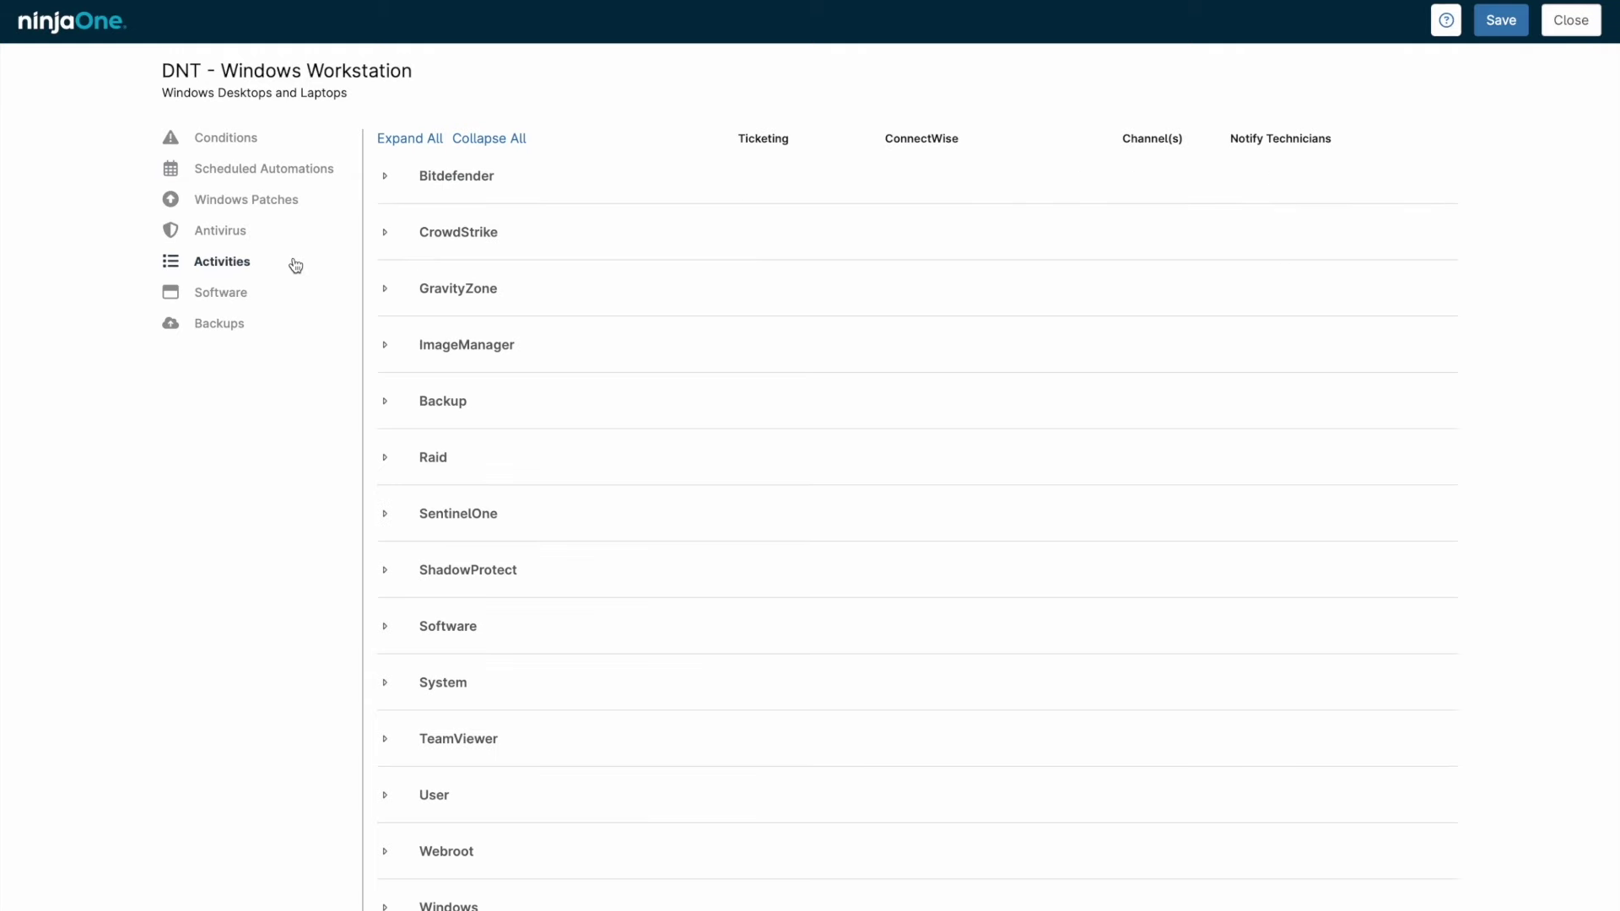
pyautogui.click(390, 185)
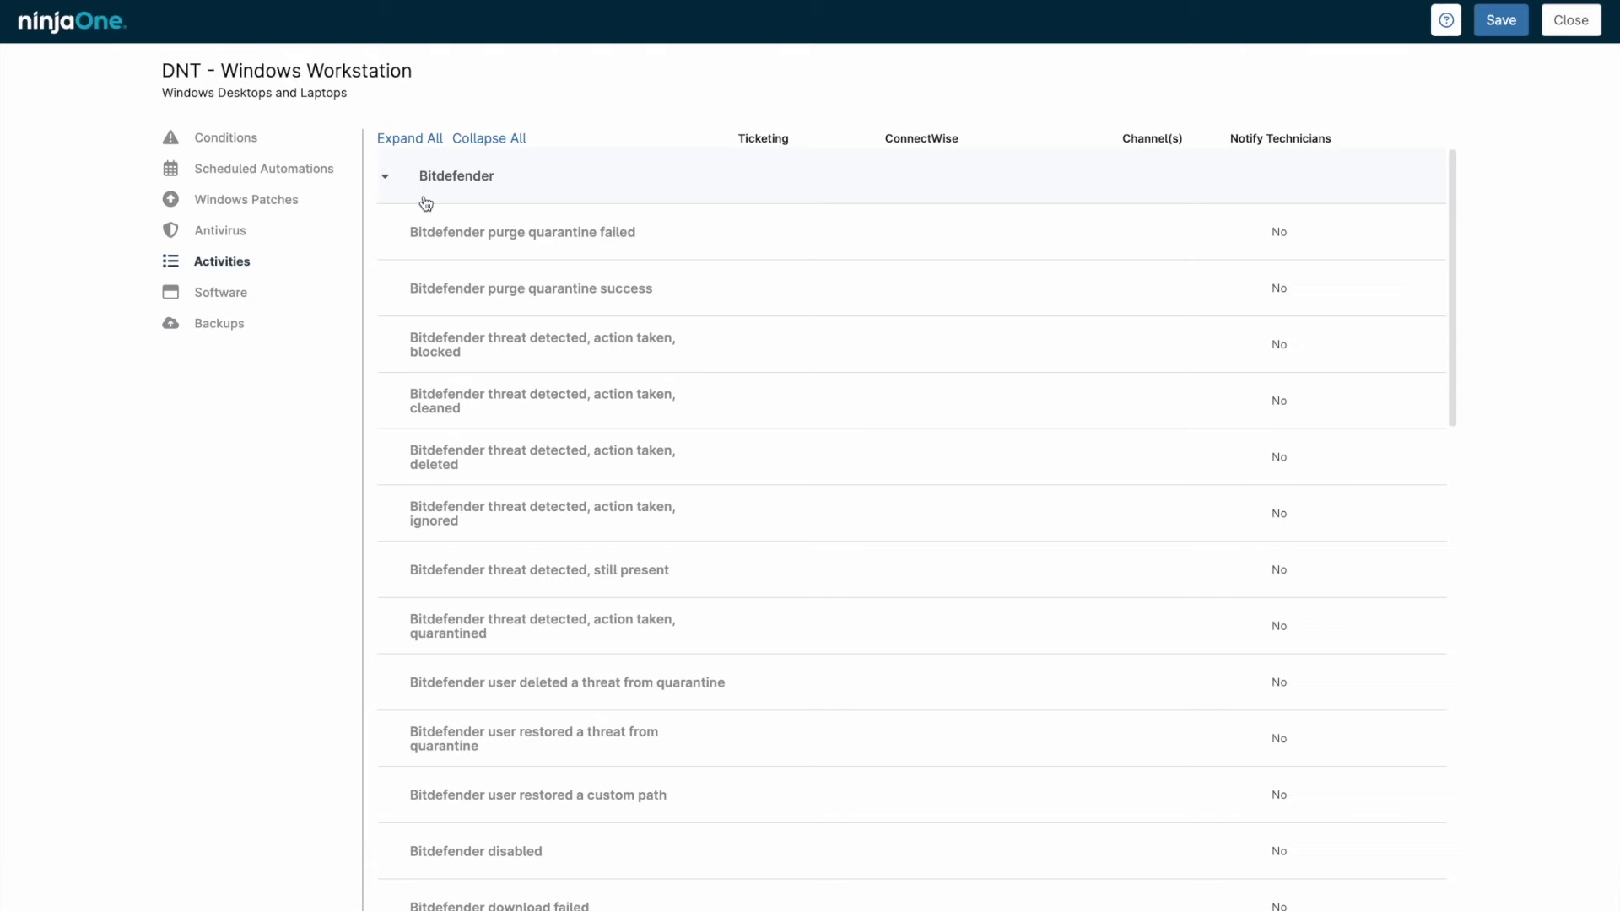
pyautogui.click(452, 219)
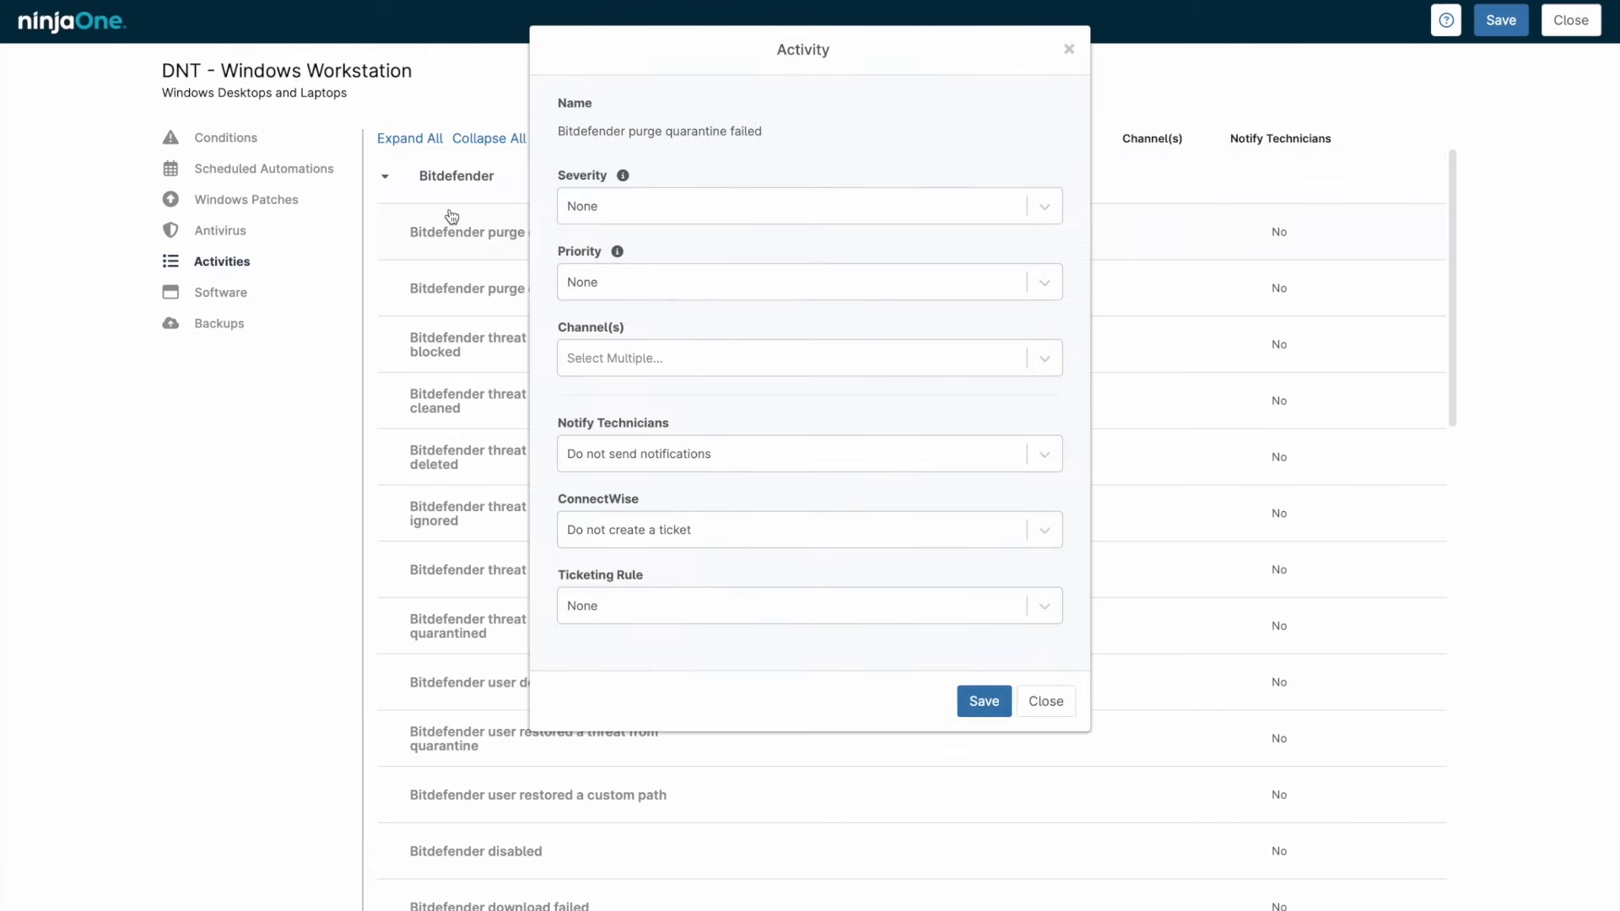
pyautogui.click(624, 619)
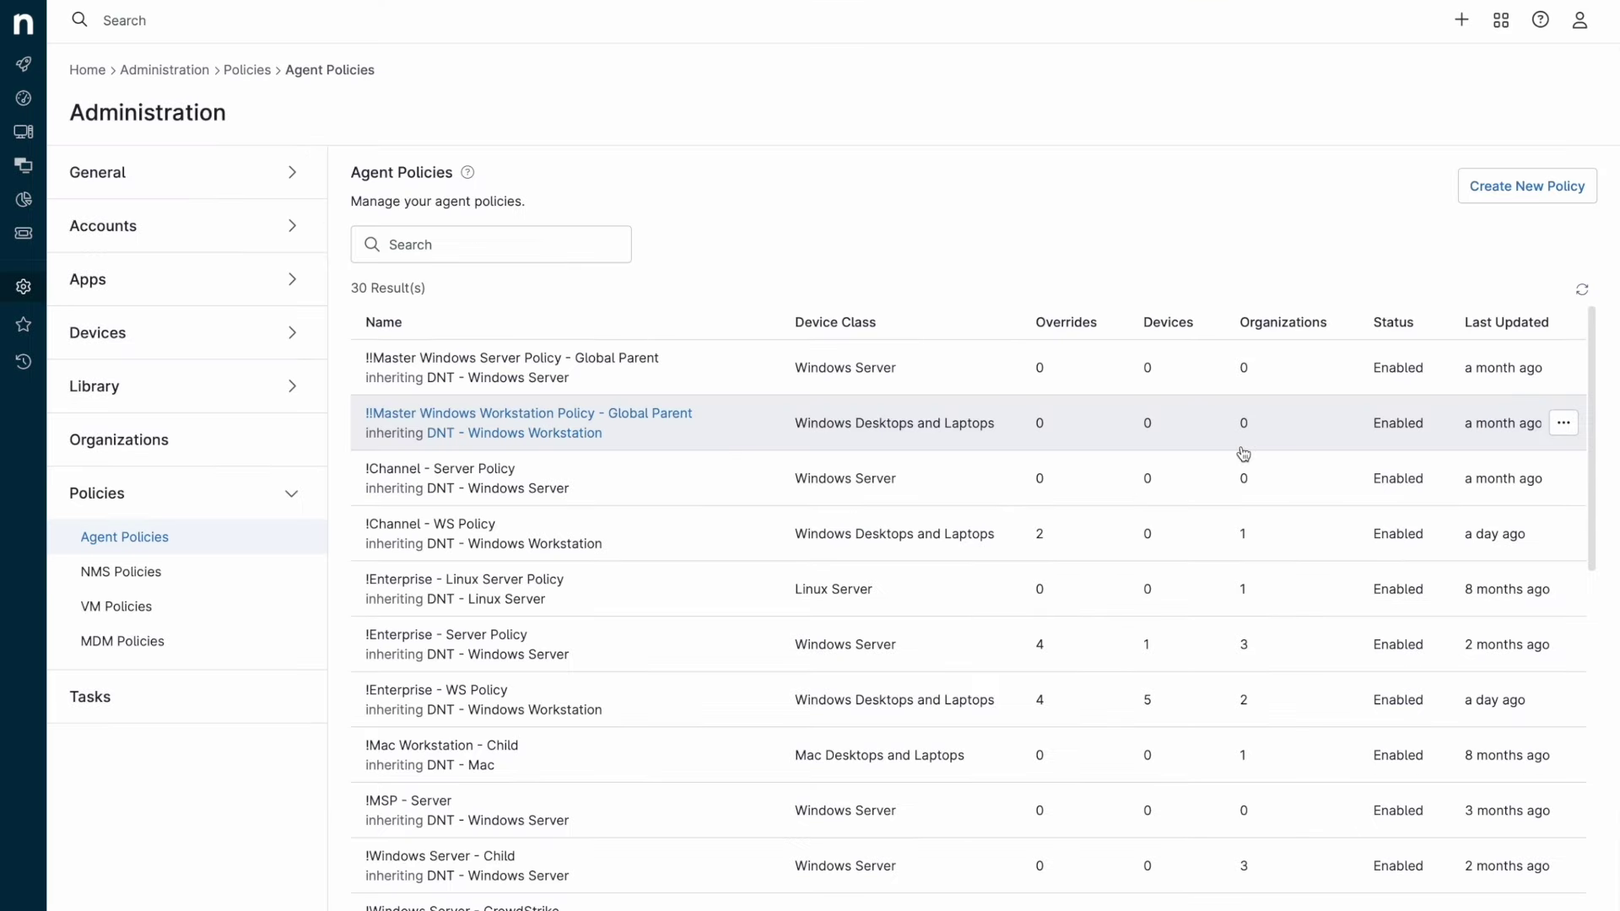
# In the automation library, preview the Inactive Account Alert script template without importing it.
pyautogui.click(266, 386)
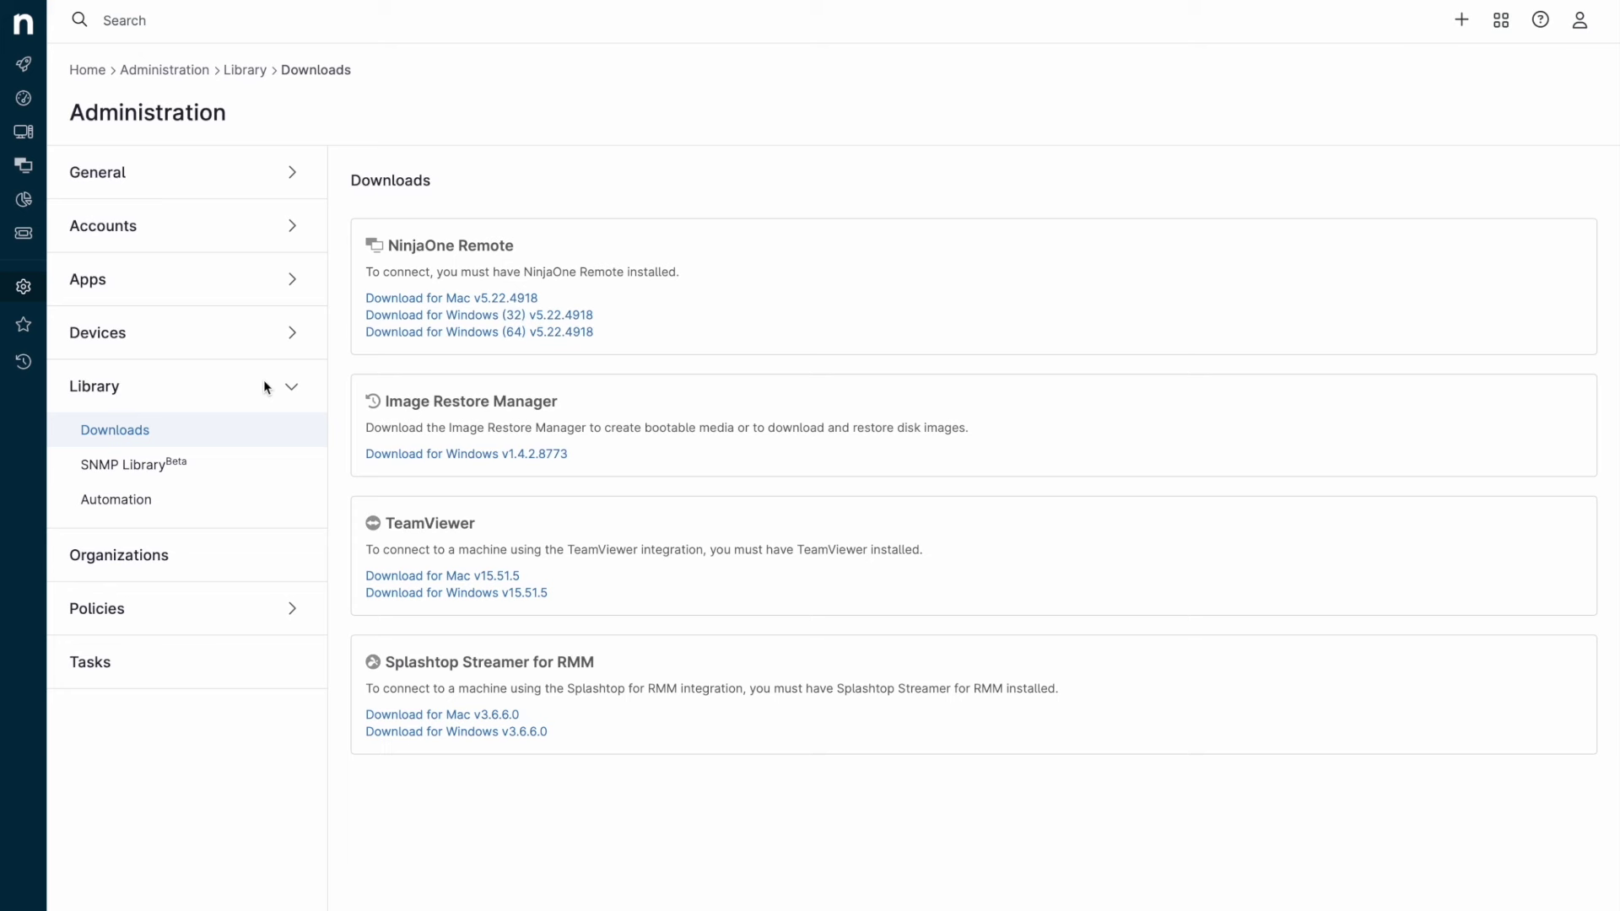
pyautogui.click(195, 499)
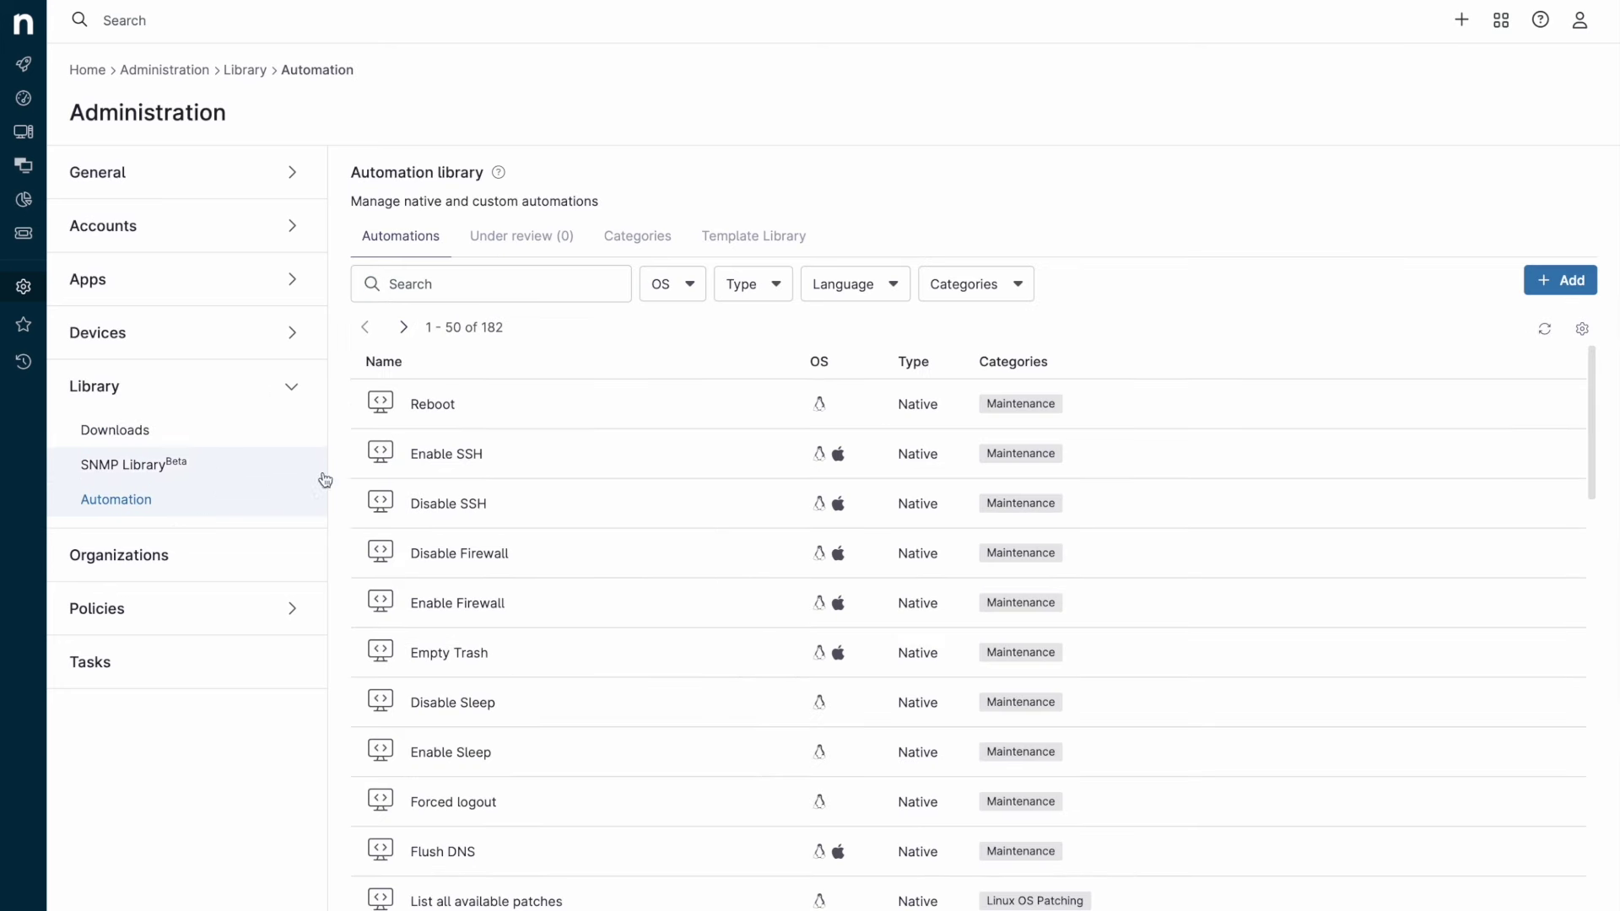
pyautogui.click(1571, 288)
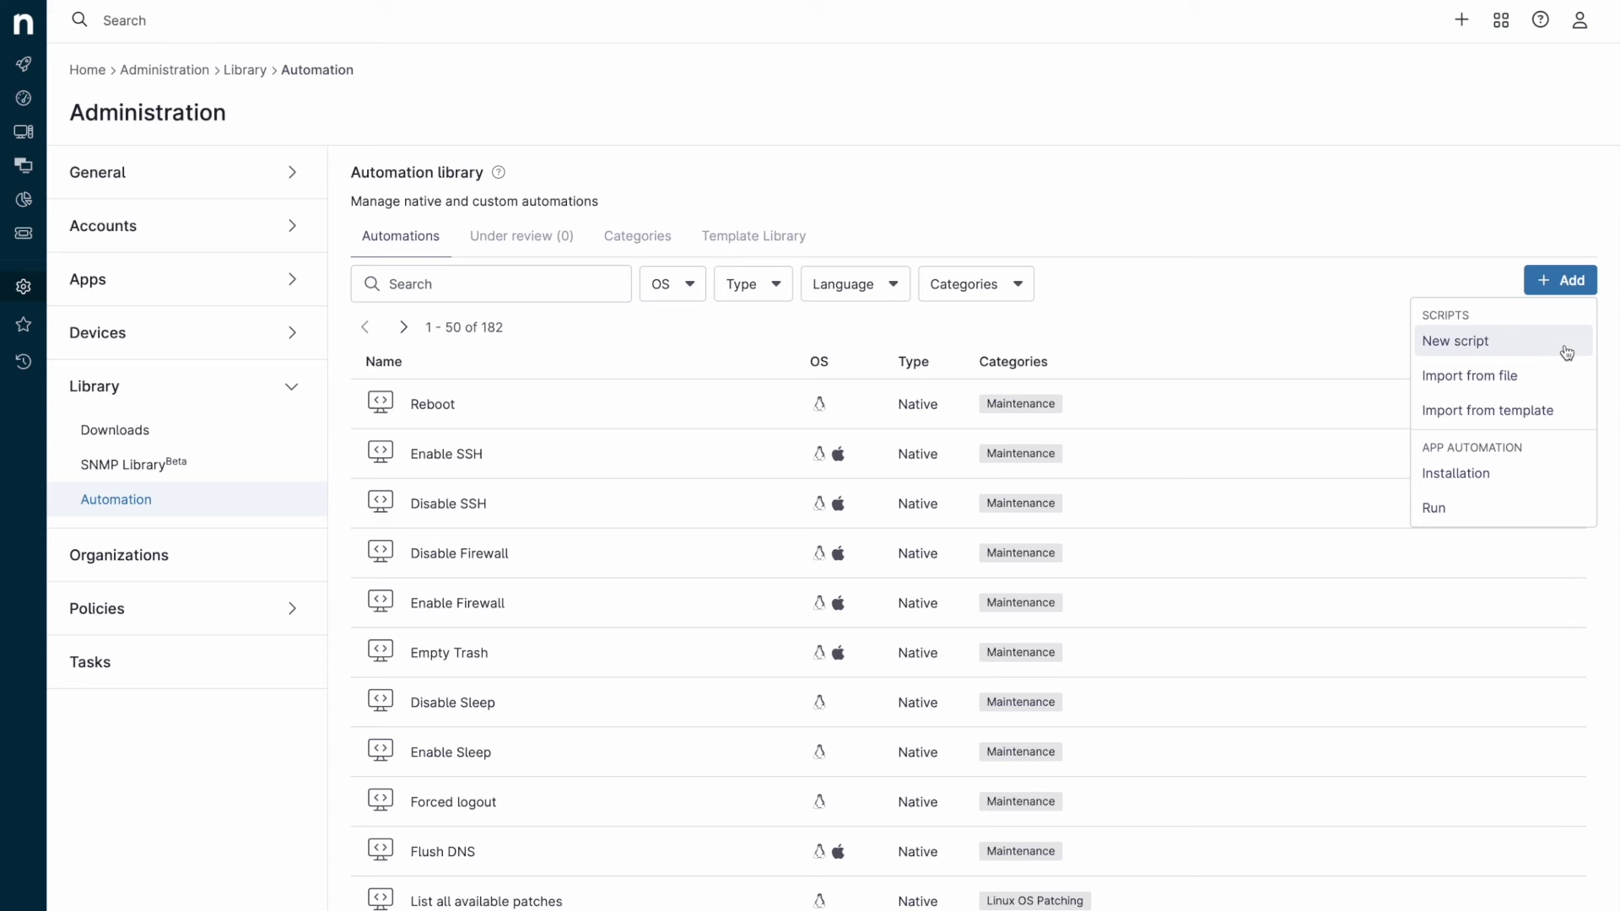
pyautogui.click(1561, 419)
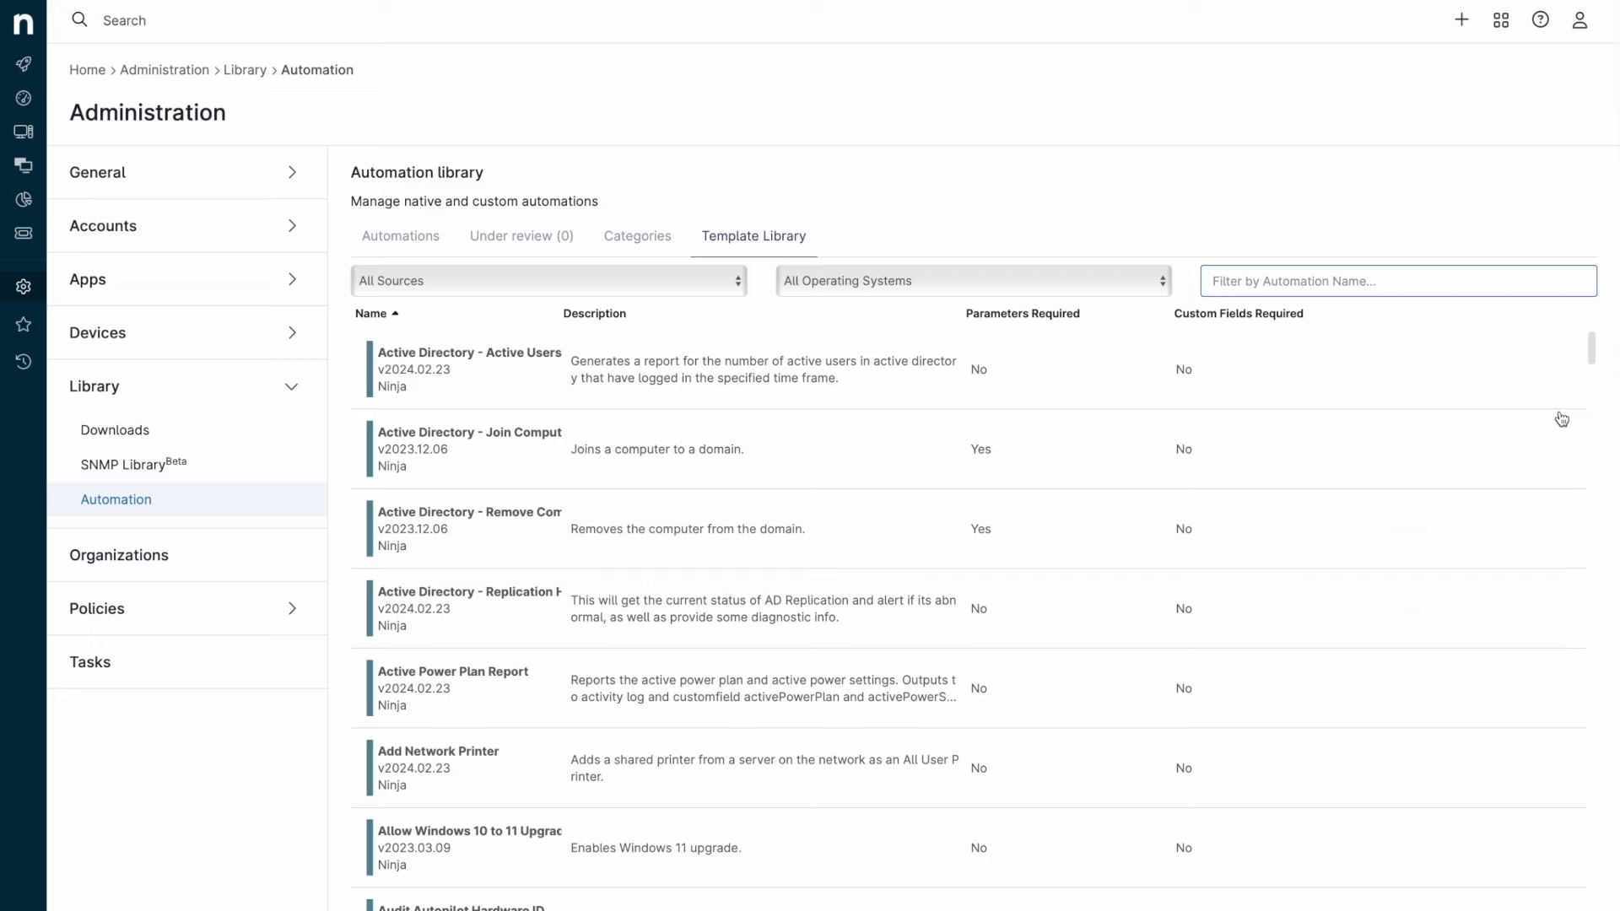
pyautogui.write('inacti')
pyautogui.click(1404, 371)
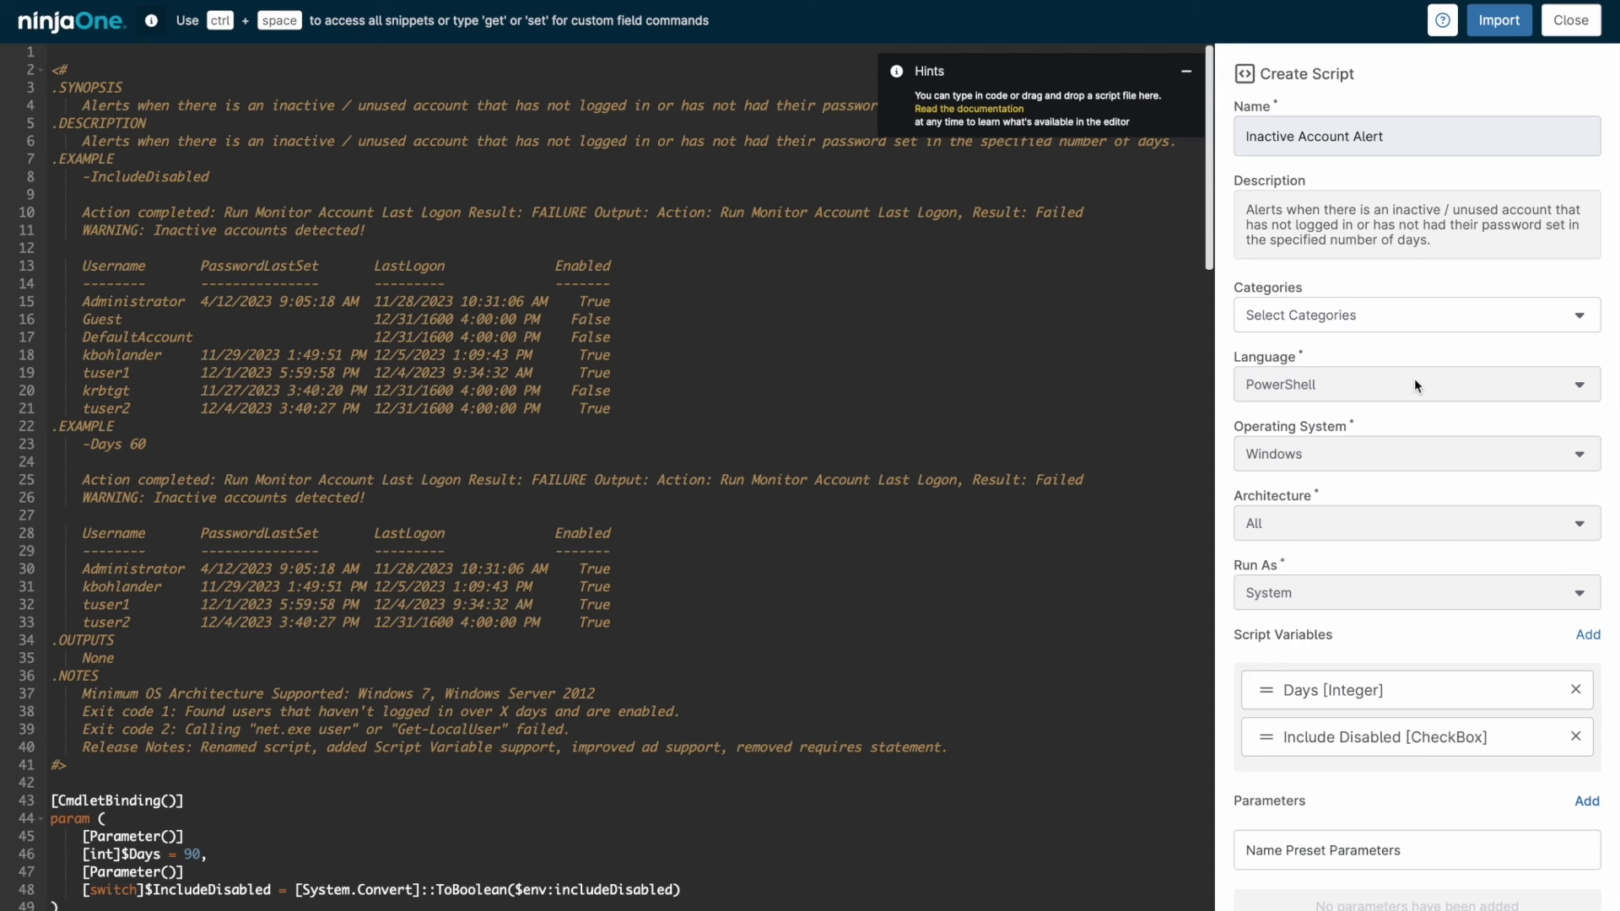
pyautogui.click(1569, 20)
# Start a Google Chrome install automation, view its additional settings, and cancel it.
pyautogui.click(1560, 281)
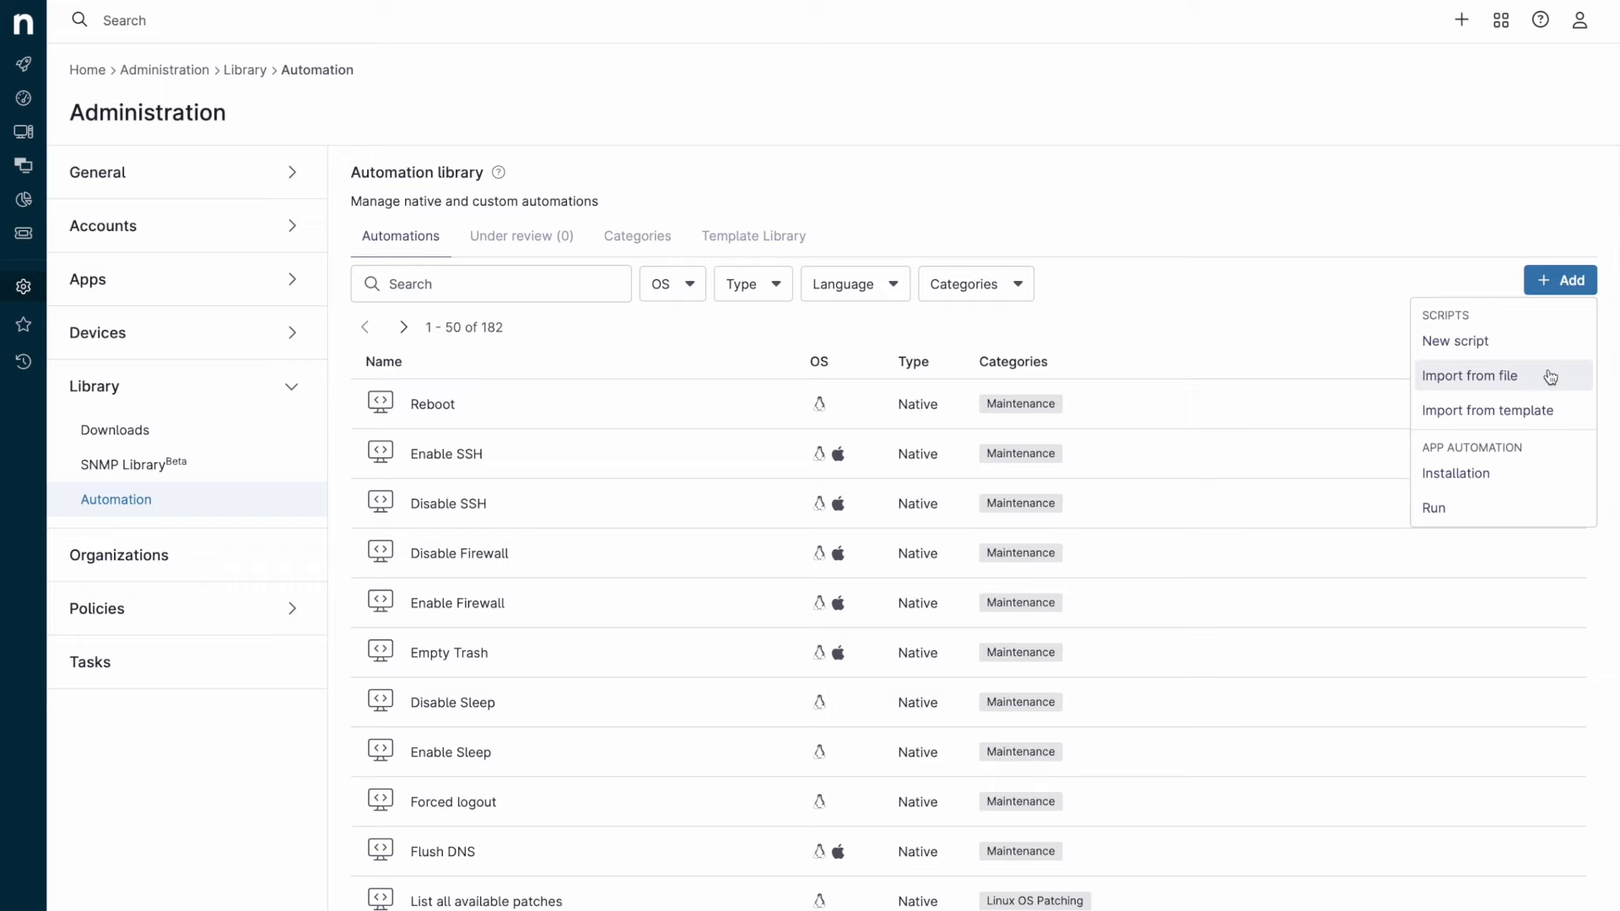
pyautogui.click(1543, 473)
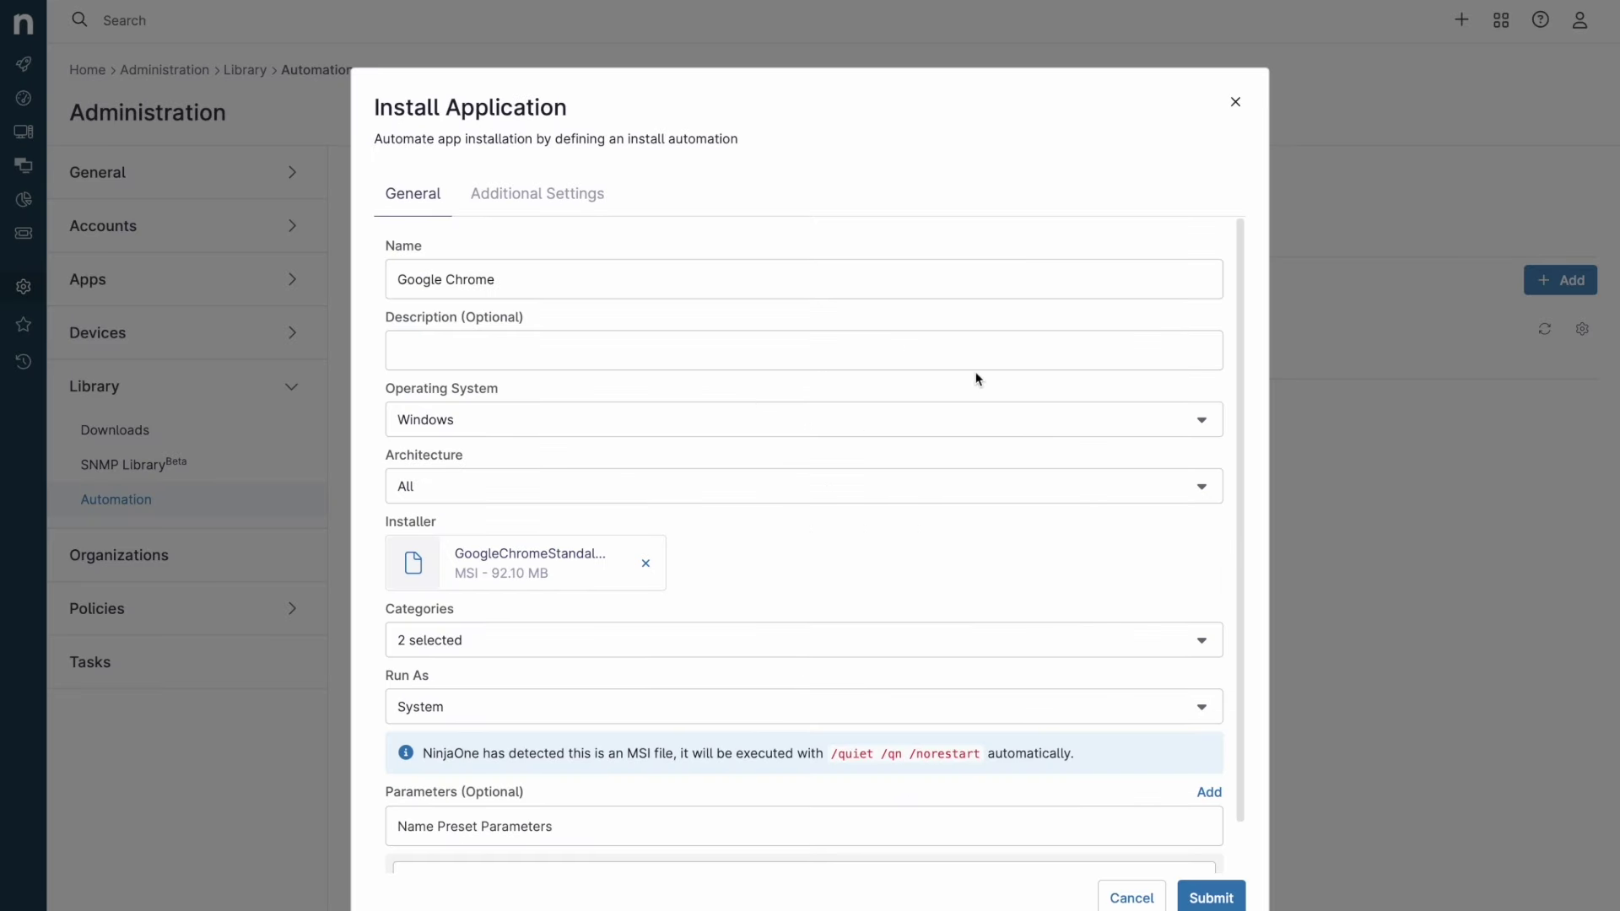
pyautogui.click(592, 199)
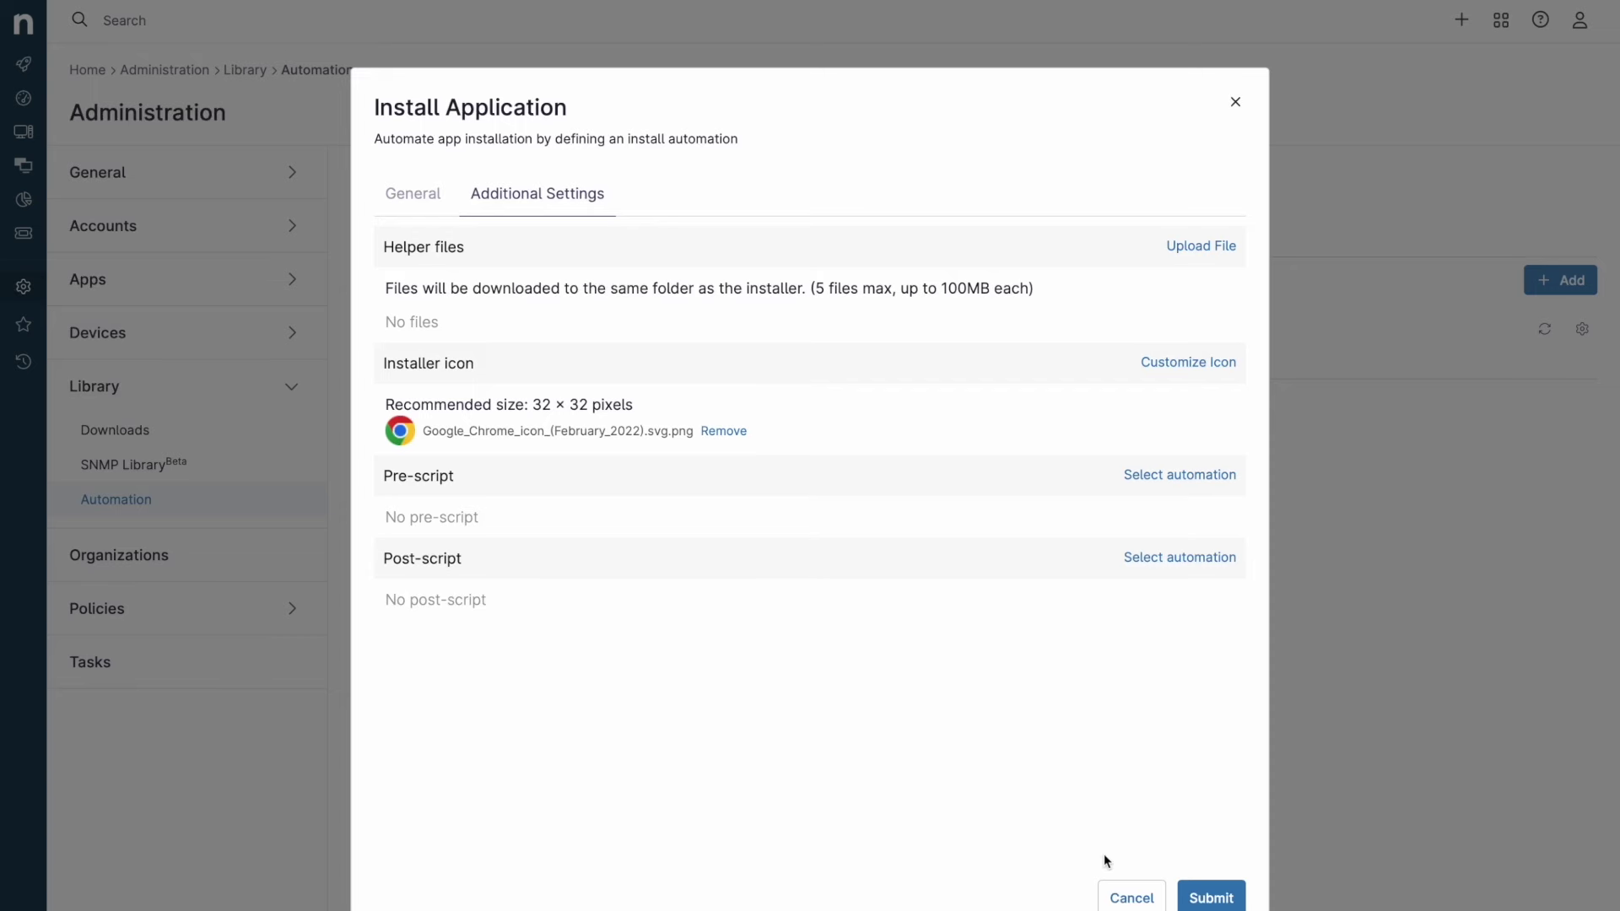
pyautogui.click(1211, 898)
pyautogui.click(104, 20)
# Search for dc-01, check the result's quick actions, and open the AUS-SE-DC-01 overview.
pyautogui.write('dc-01')
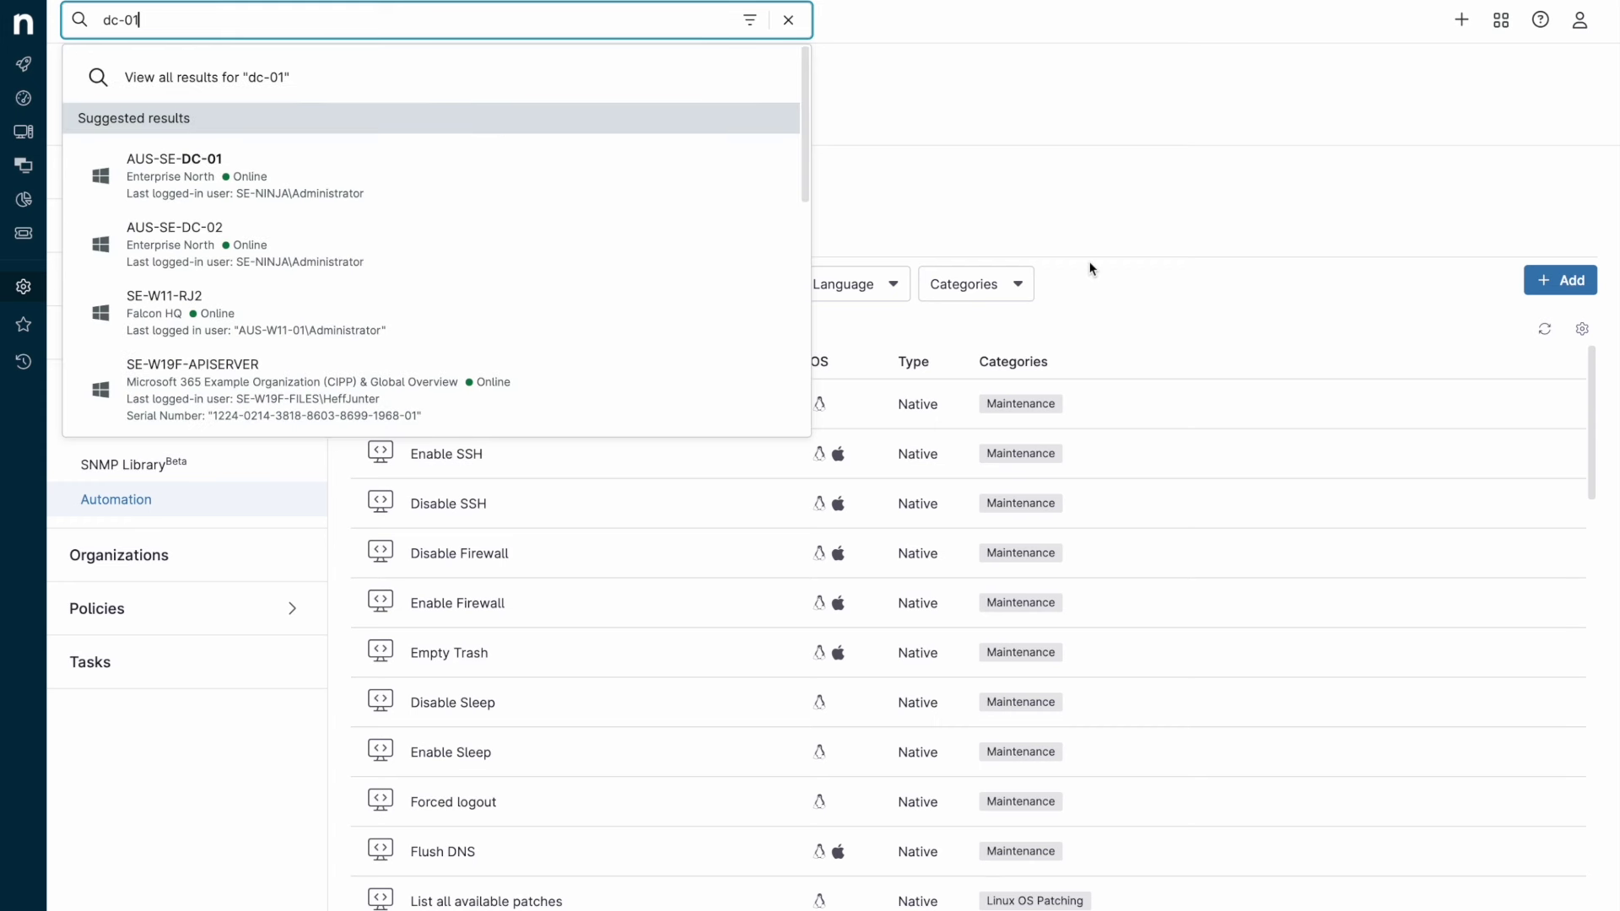
pyautogui.click(750, 176)
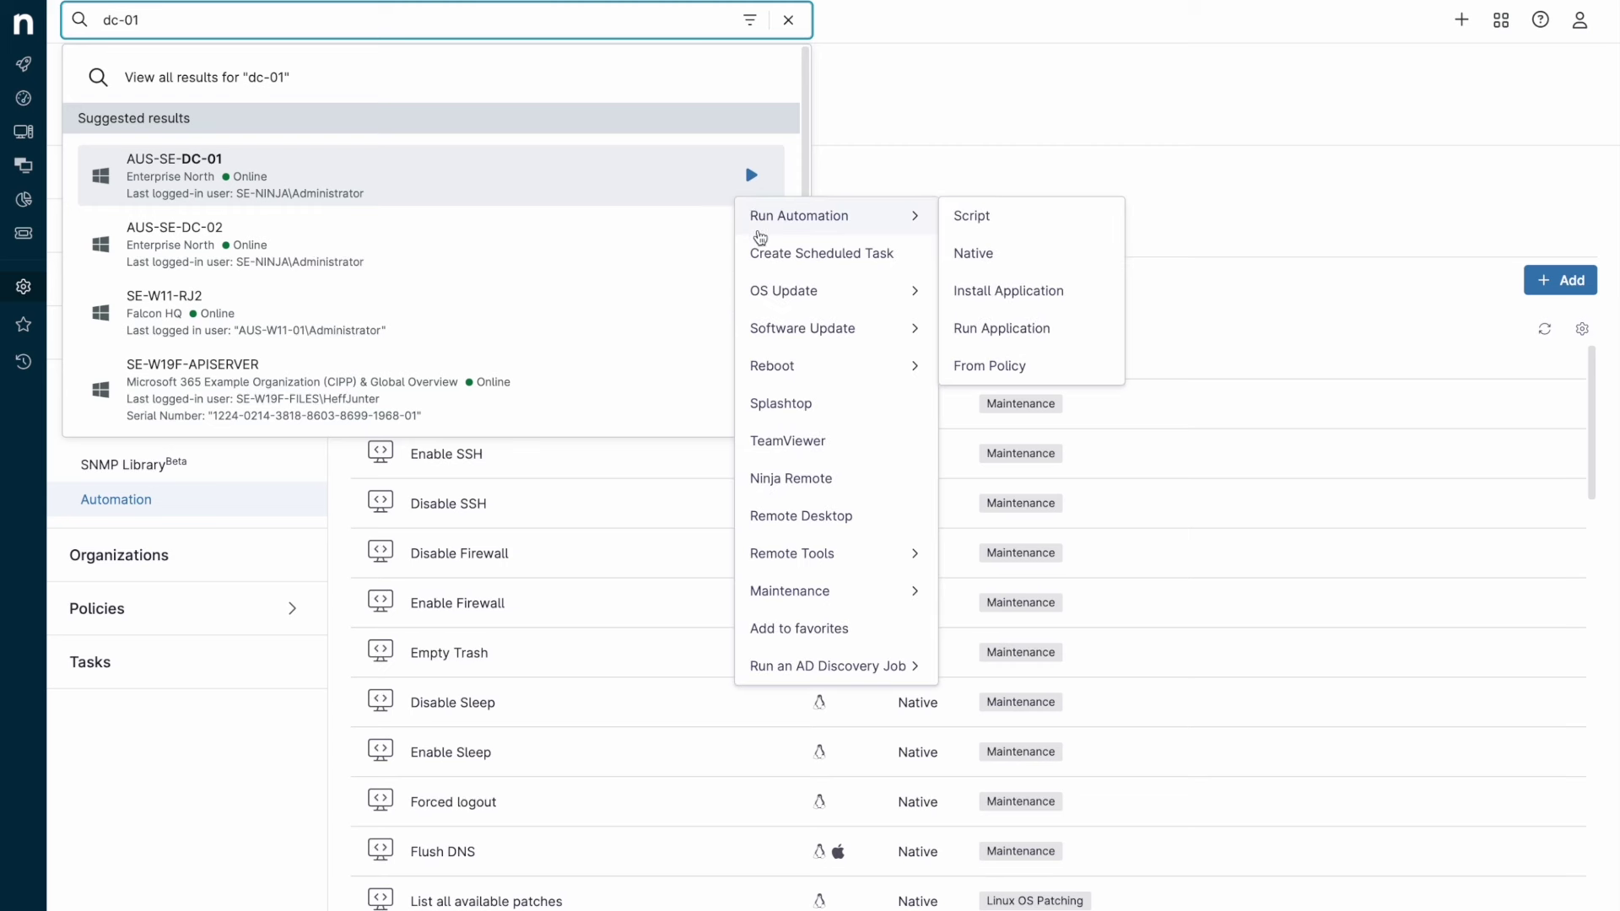
pyautogui.moveTo(764, 295)
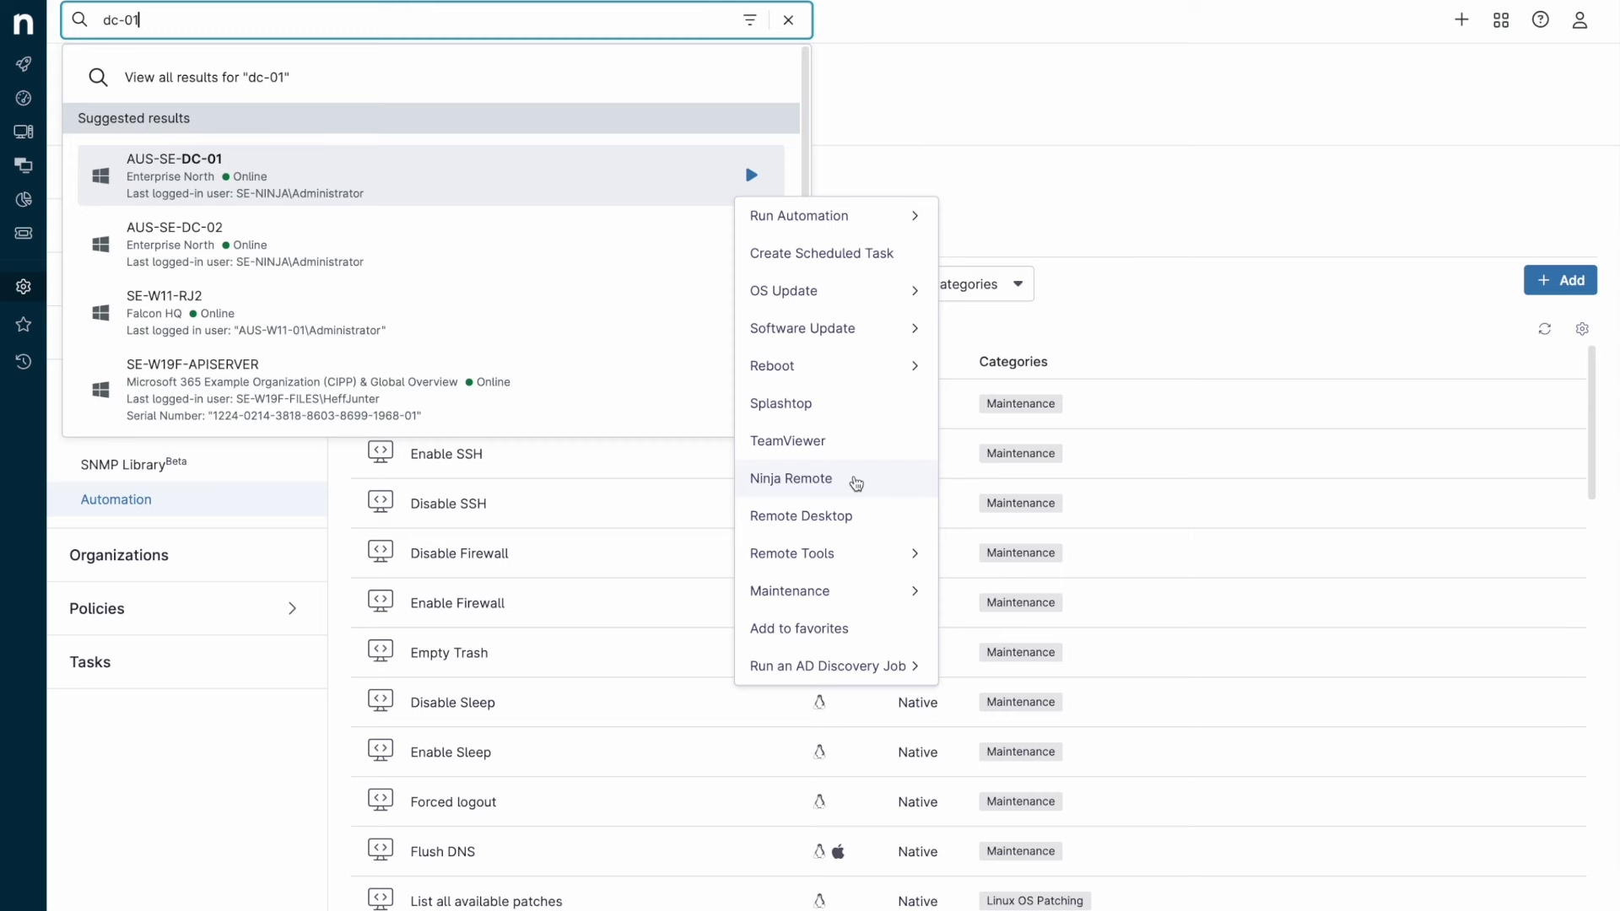
pyautogui.click(489, 189)
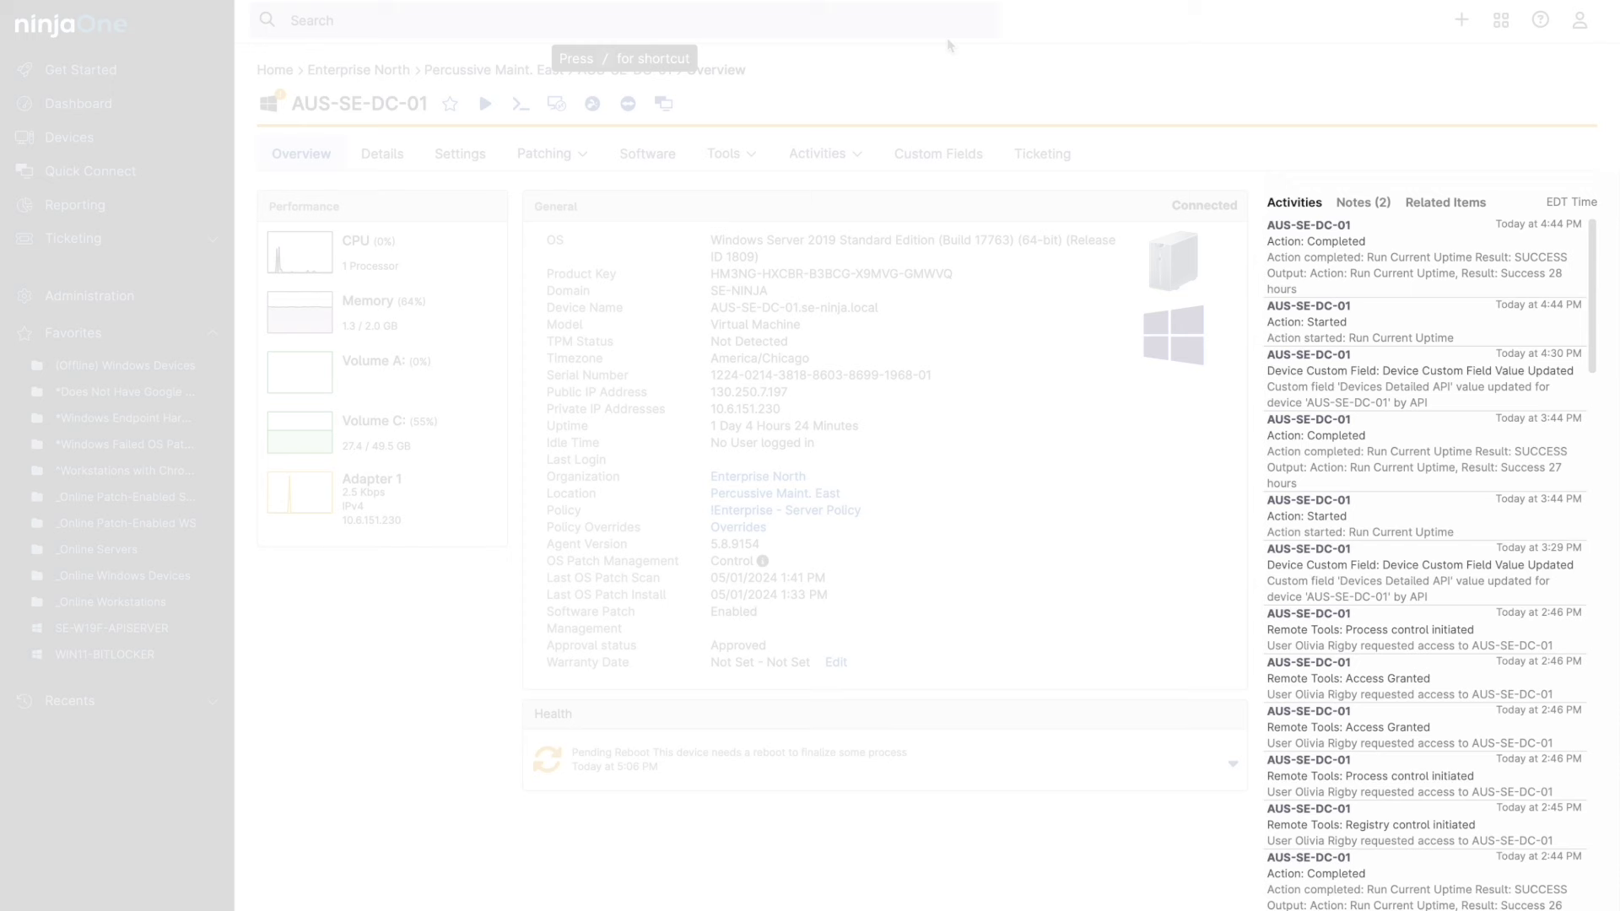
# Check the device's notes and activities, then run dir in a 64-bit system PowerShell.
pyautogui.click(1349, 204)
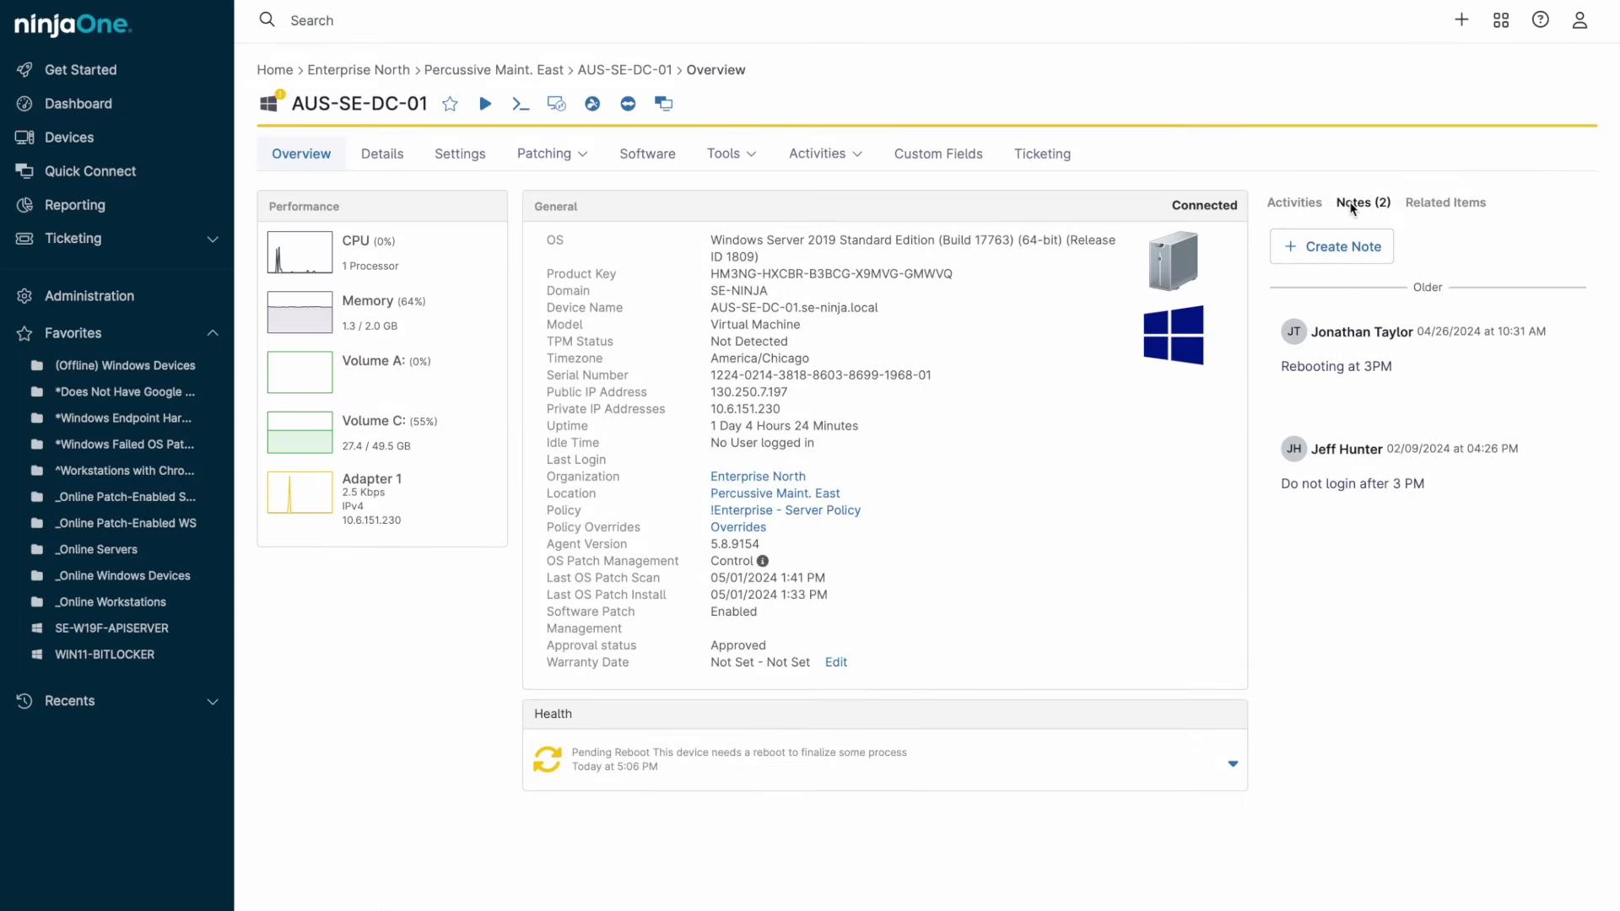
pyautogui.click(1294, 203)
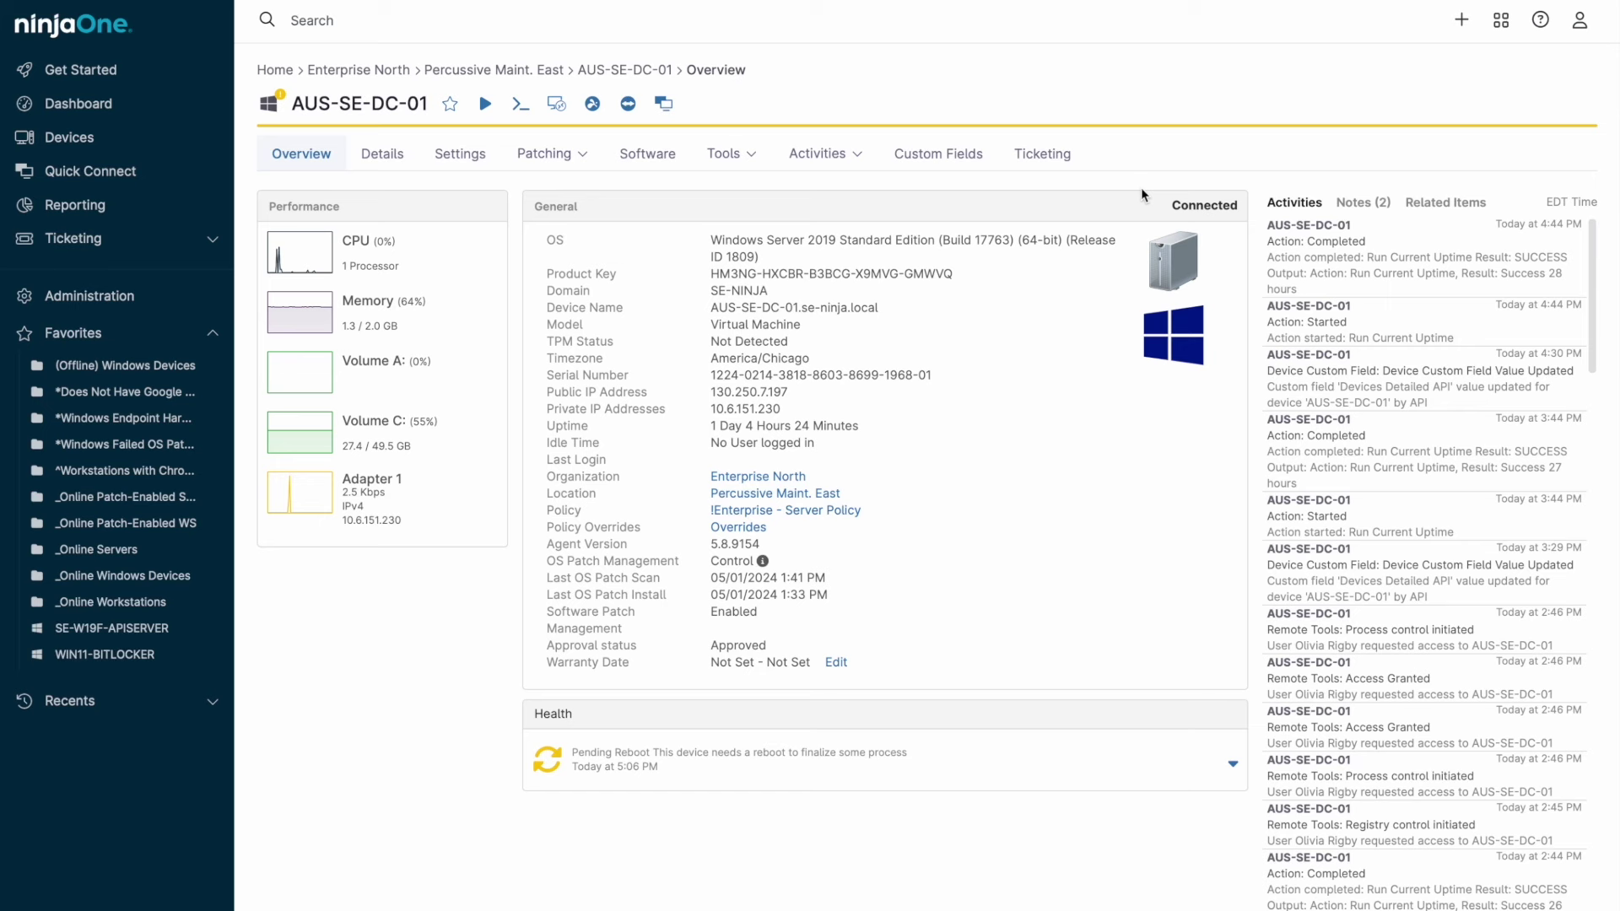
pyautogui.click(520, 103)
pyautogui.moveTo(557, 182)
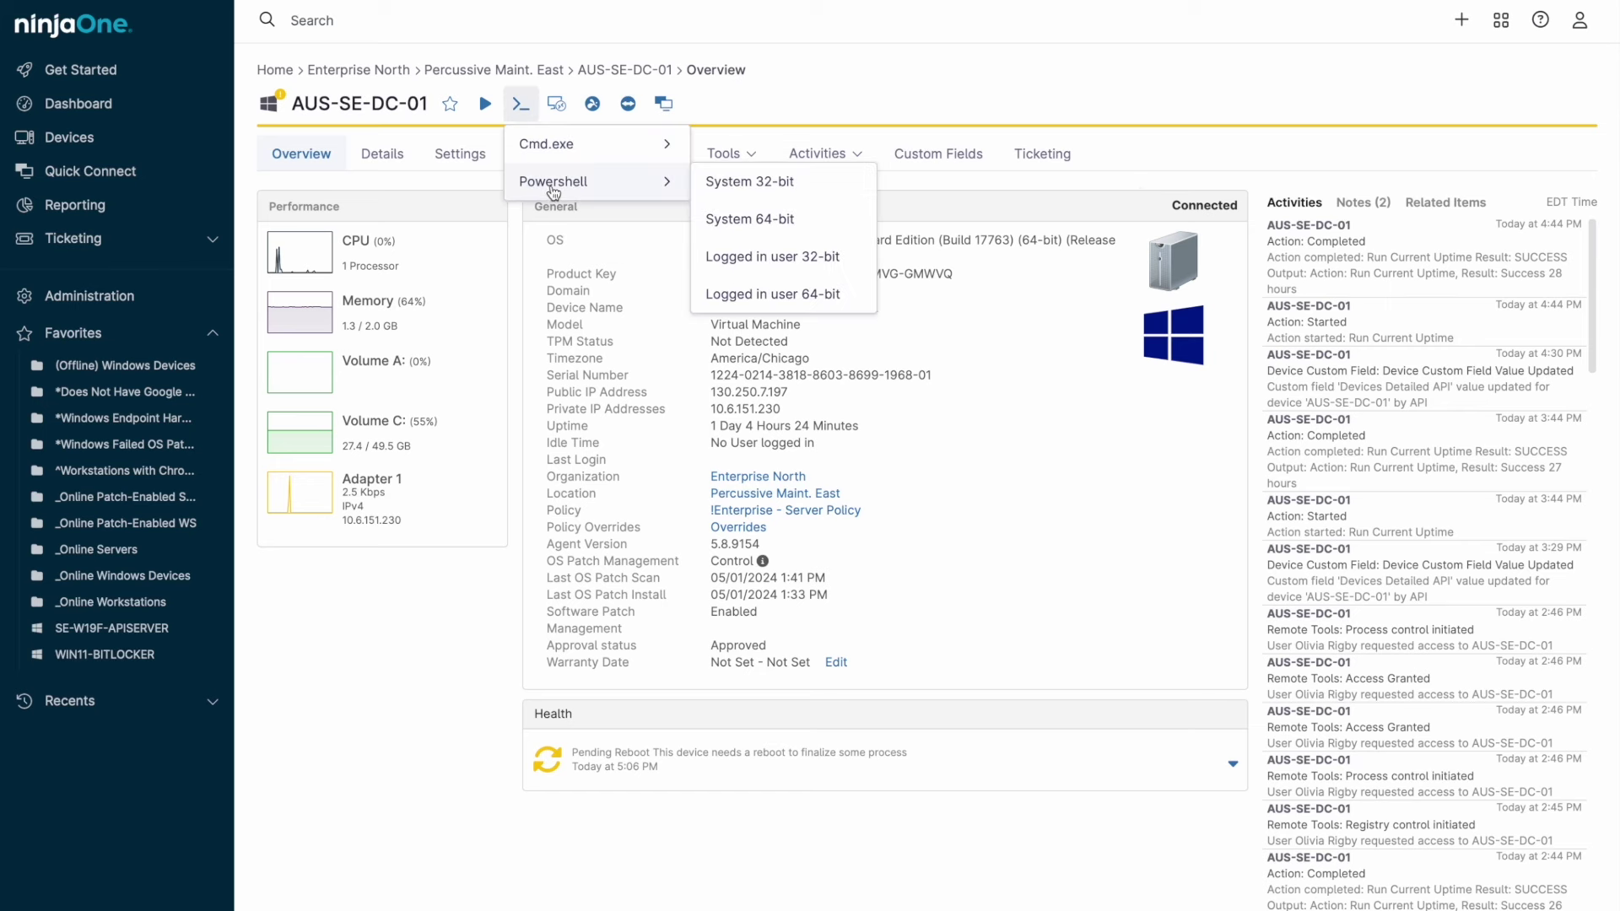
pyautogui.click(797, 221)
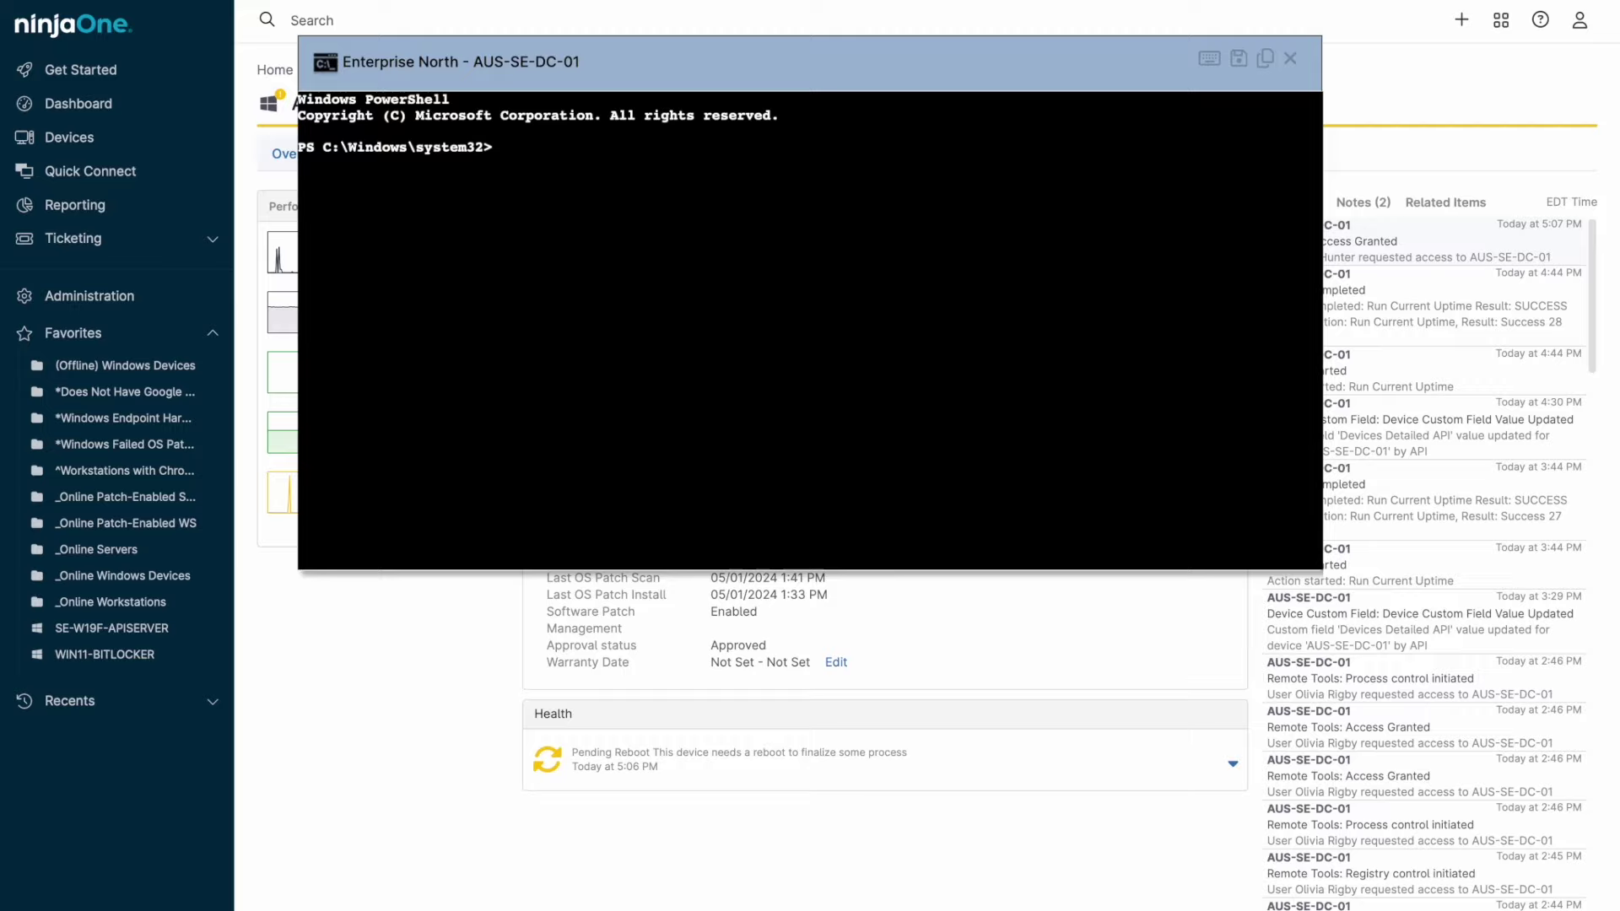
pyautogui.write('dir')
pyautogui.press('Return')
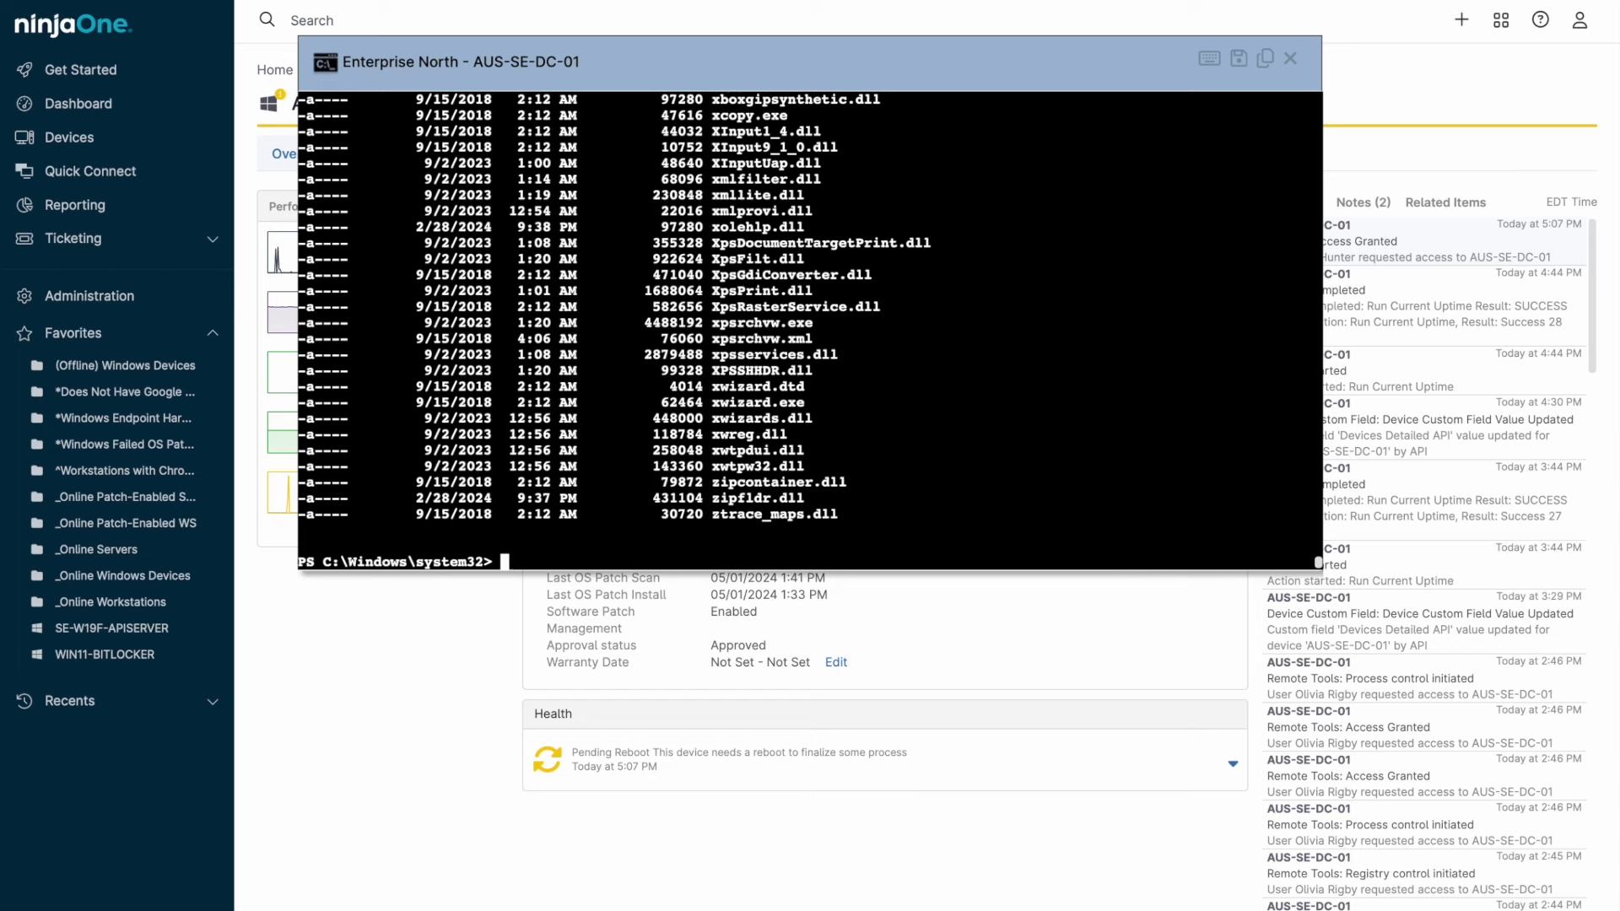
# Exit the PowerShell session and launch a Ninja Remote session with file transfer.
pyautogui.write('exit')
pyautogui.press('Return')
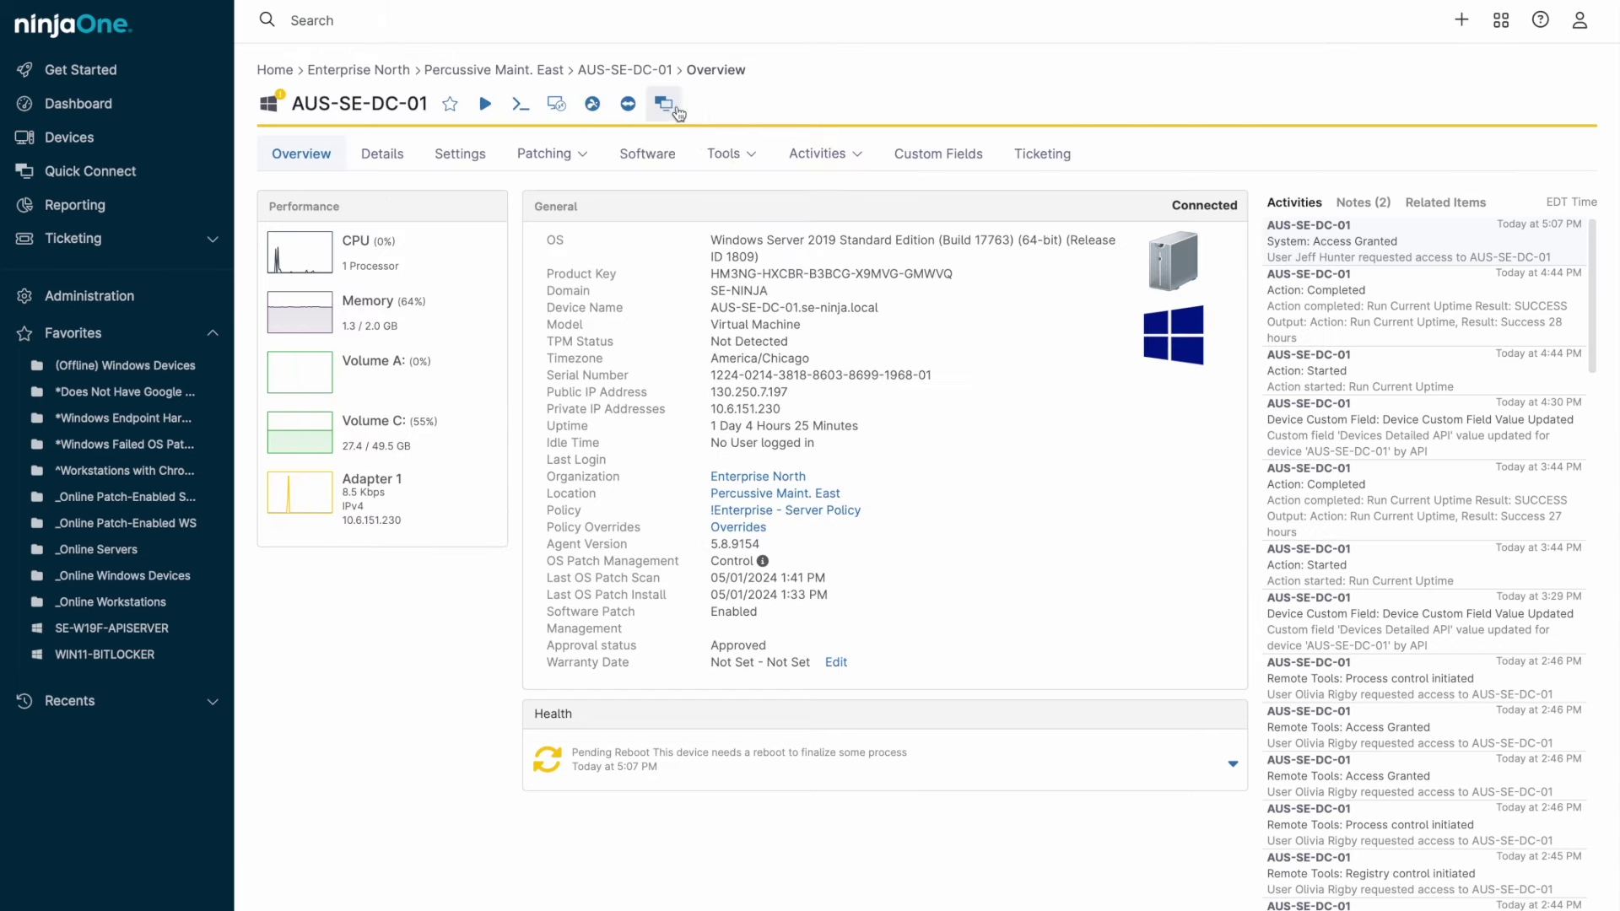
pyautogui.click(671, 109)
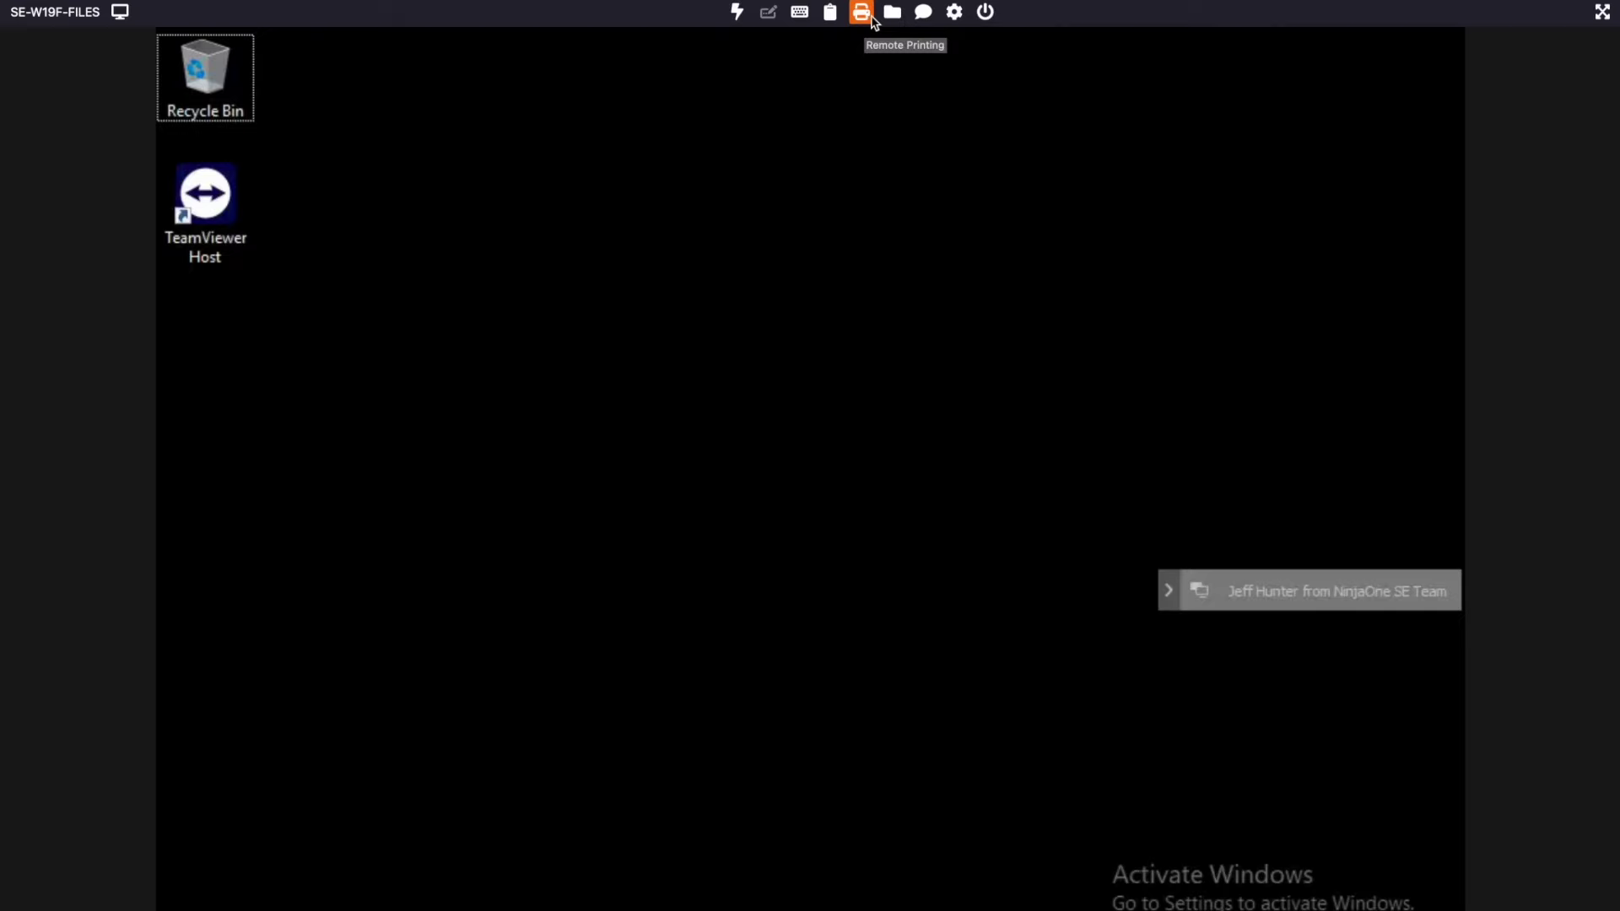
pyautogui.click(893, 16)
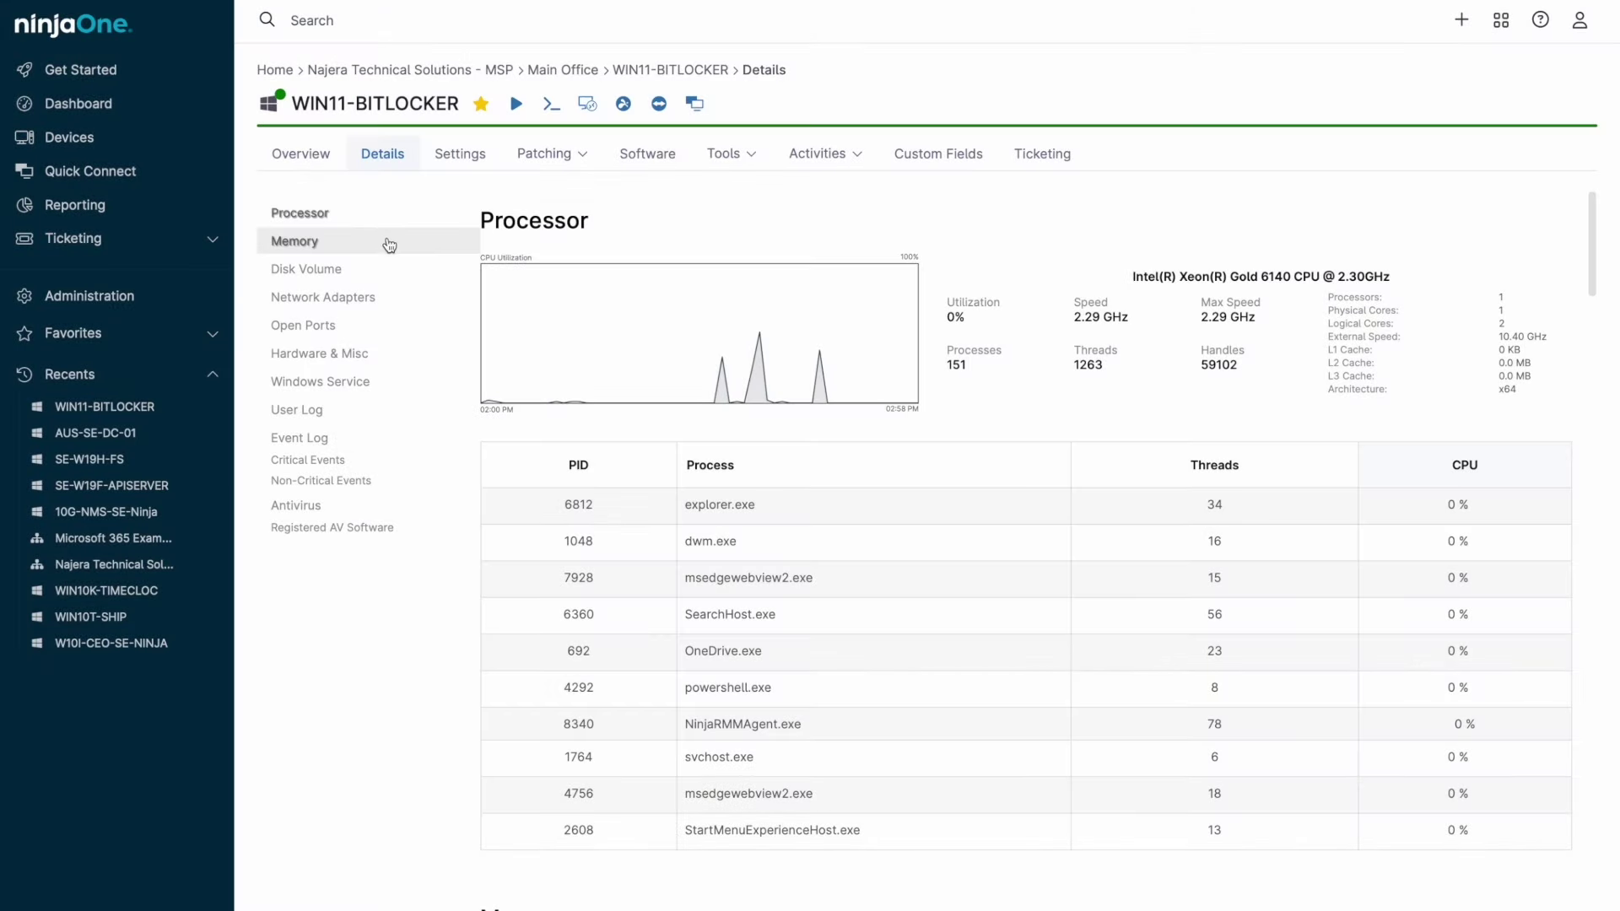
# View WIN11-BITLOCKER's memory and disk volumes, reveal its BitLocker recovery key, and check its remote tools.
pyautogui.click(389, 245)
pyautogui.click(389, 269)
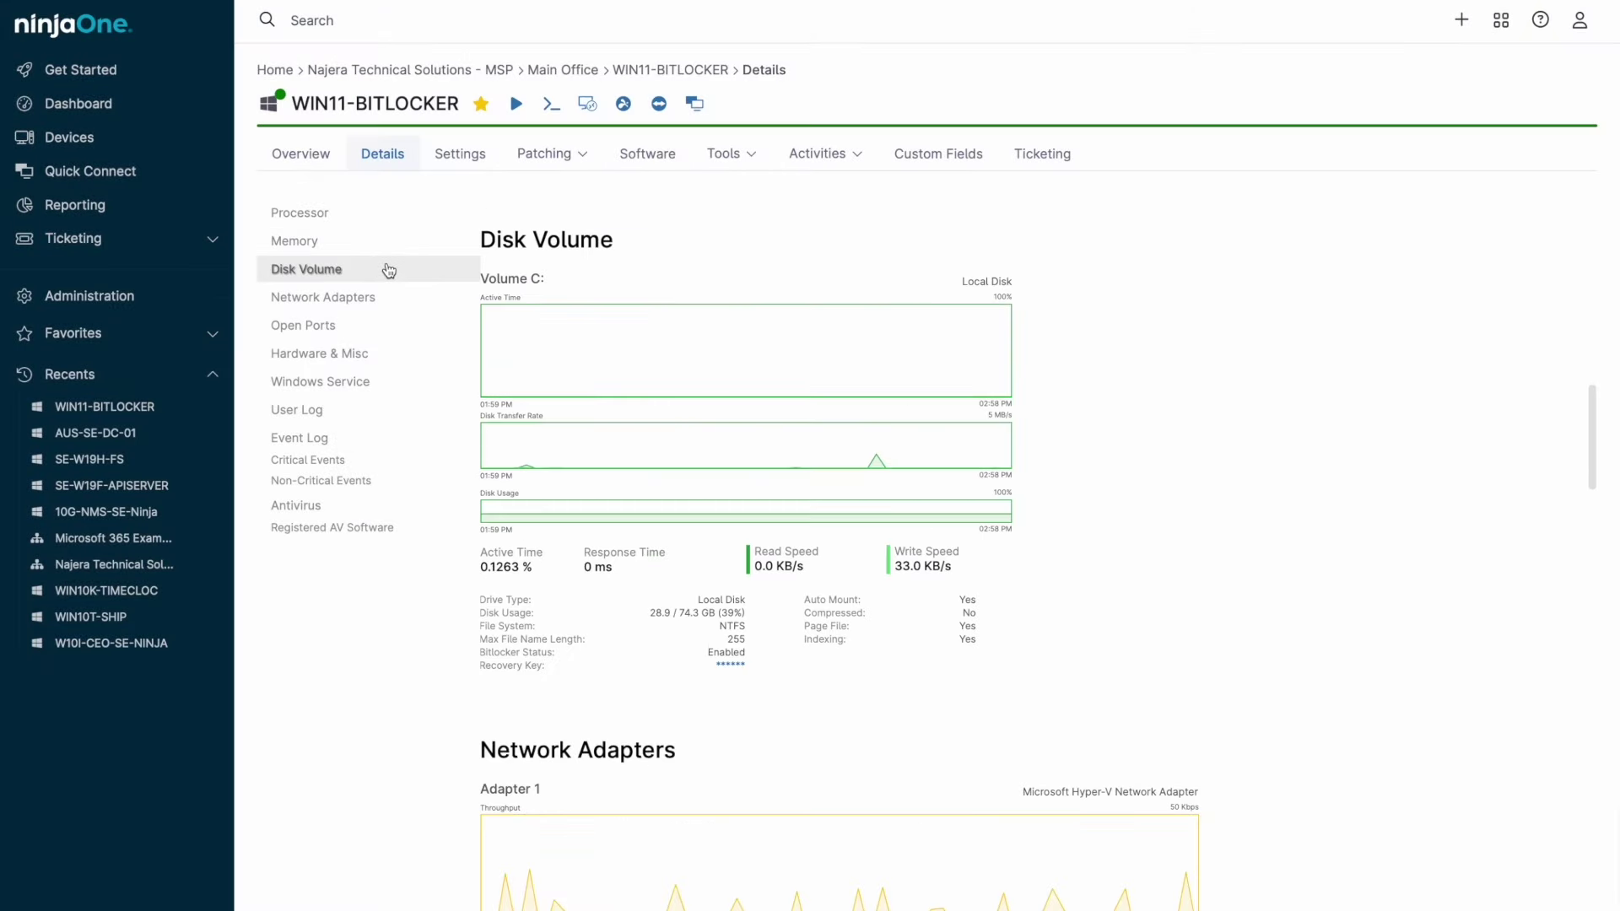
pyautogui.click(728, 637)
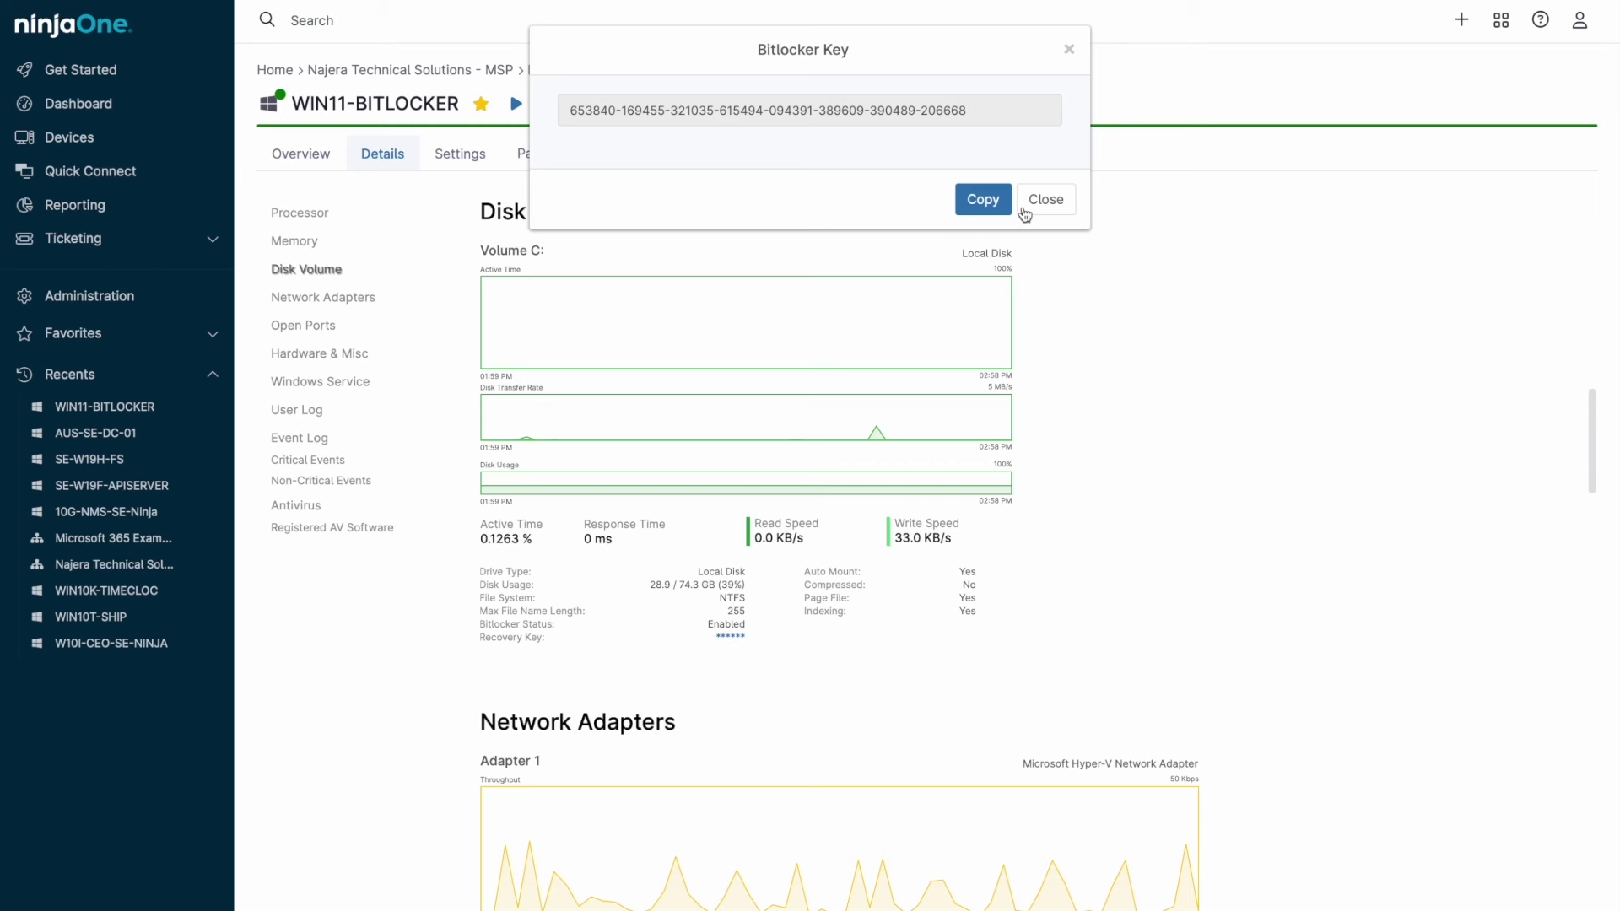
pyautogui.click(1024, 213)
pyautogui.click(748, 157)
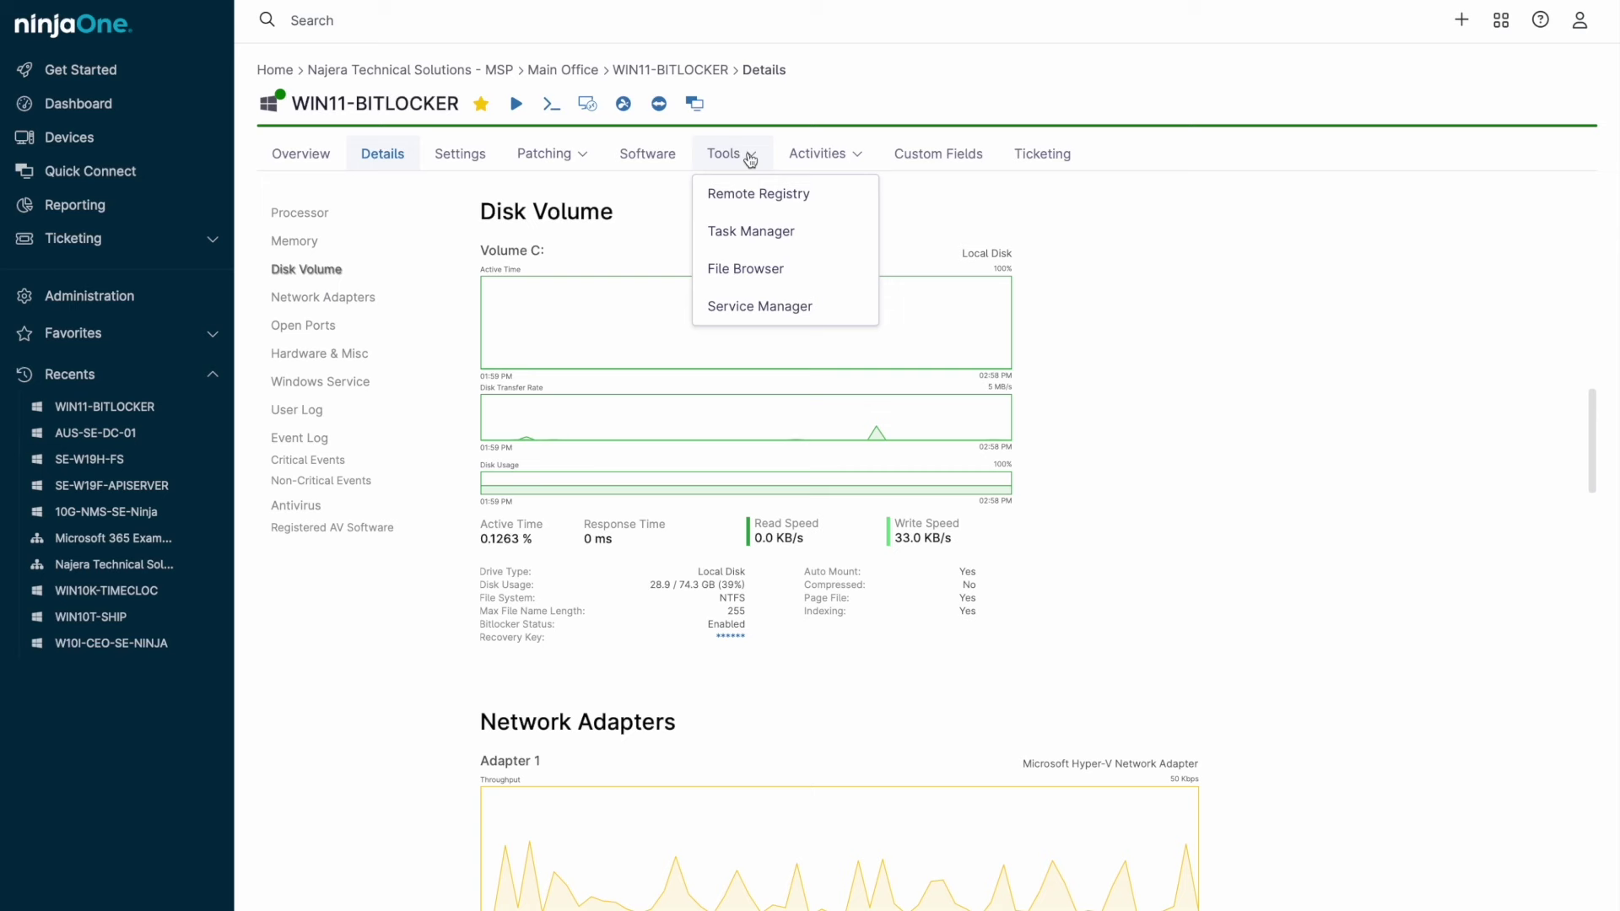
pyautogui.click(161, 143)
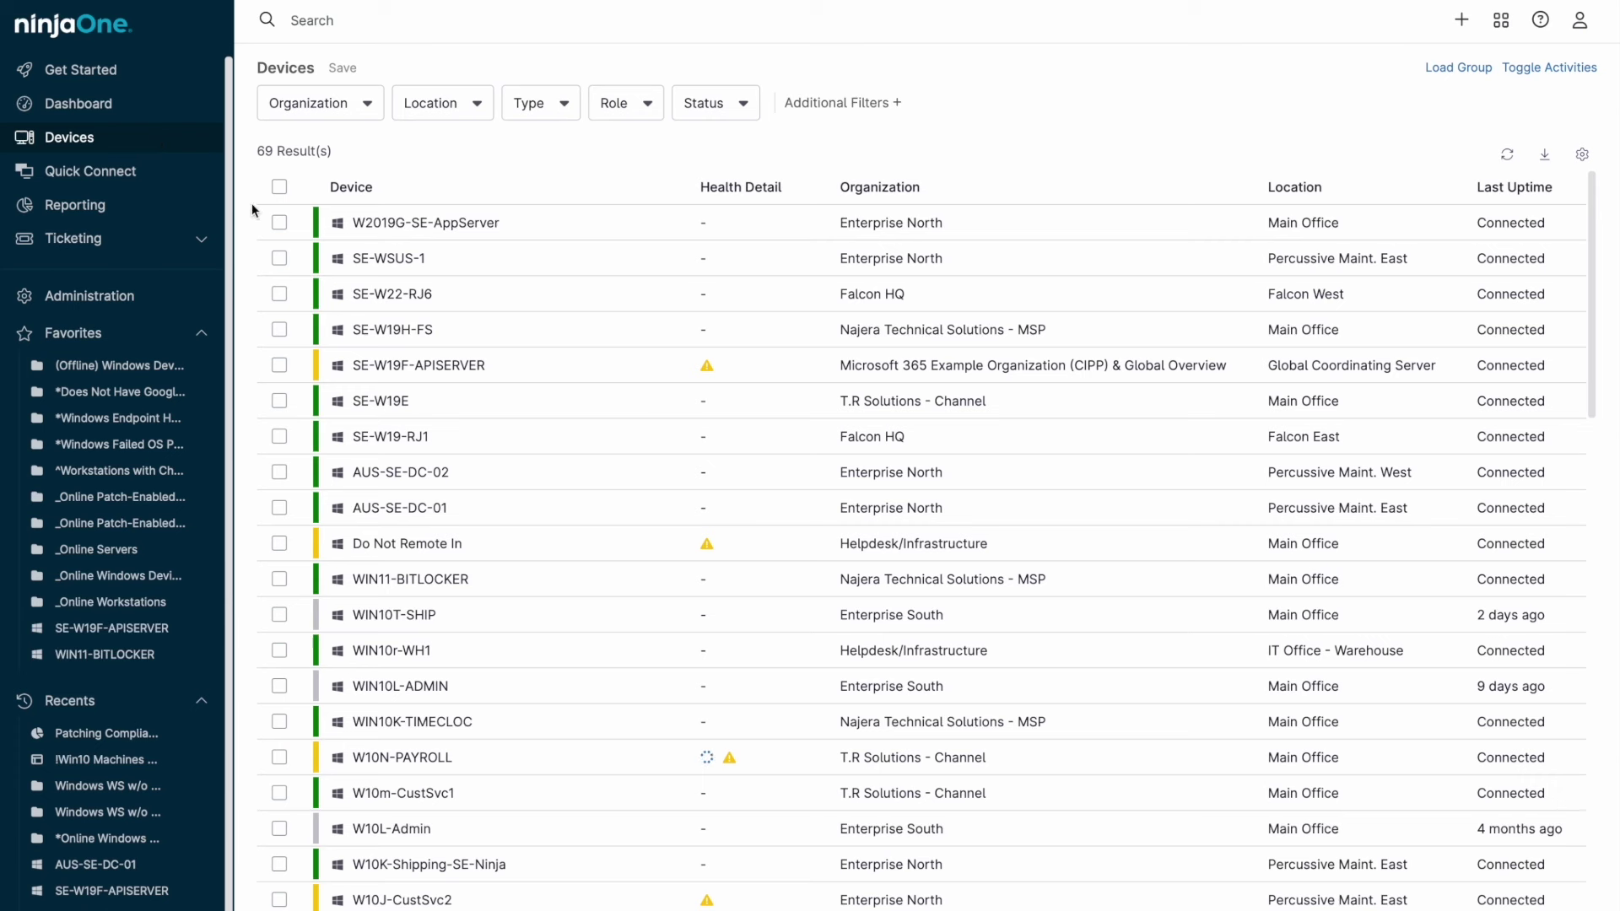
# Select W2019G-SE-AppServer, SE-WSUS-1 and SE-W19H-FS, review bulk actions, then clear the selection.
pyautogui.click(279, 222)
pyautogui.click(279, 258)
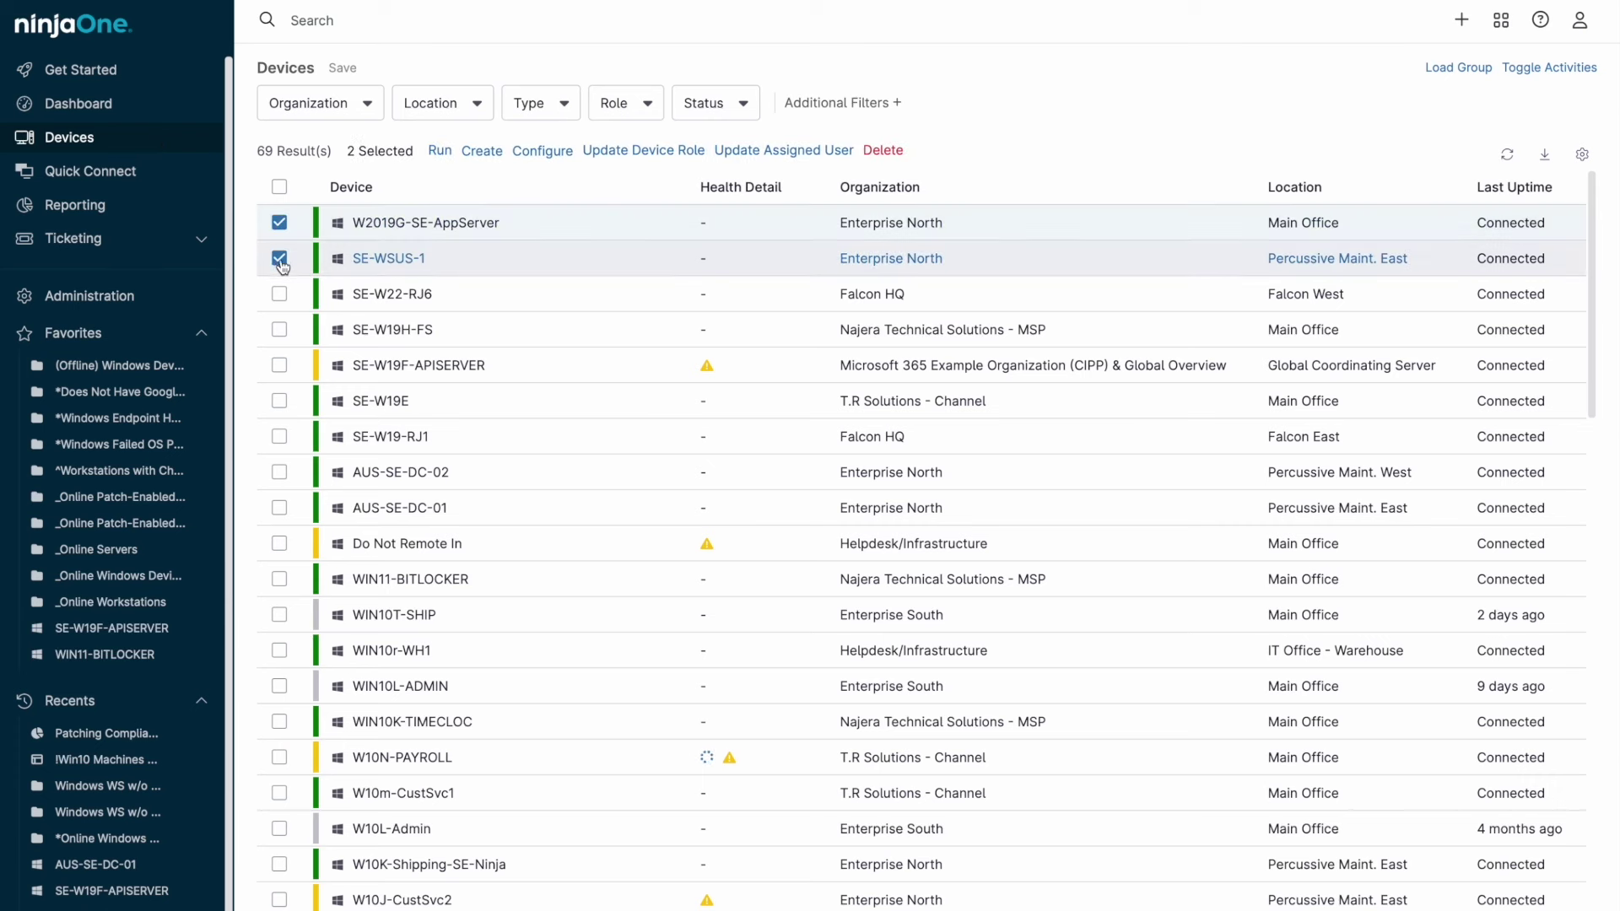
pyautogui.click(279, 329)
pyautogui.click(440, 154)
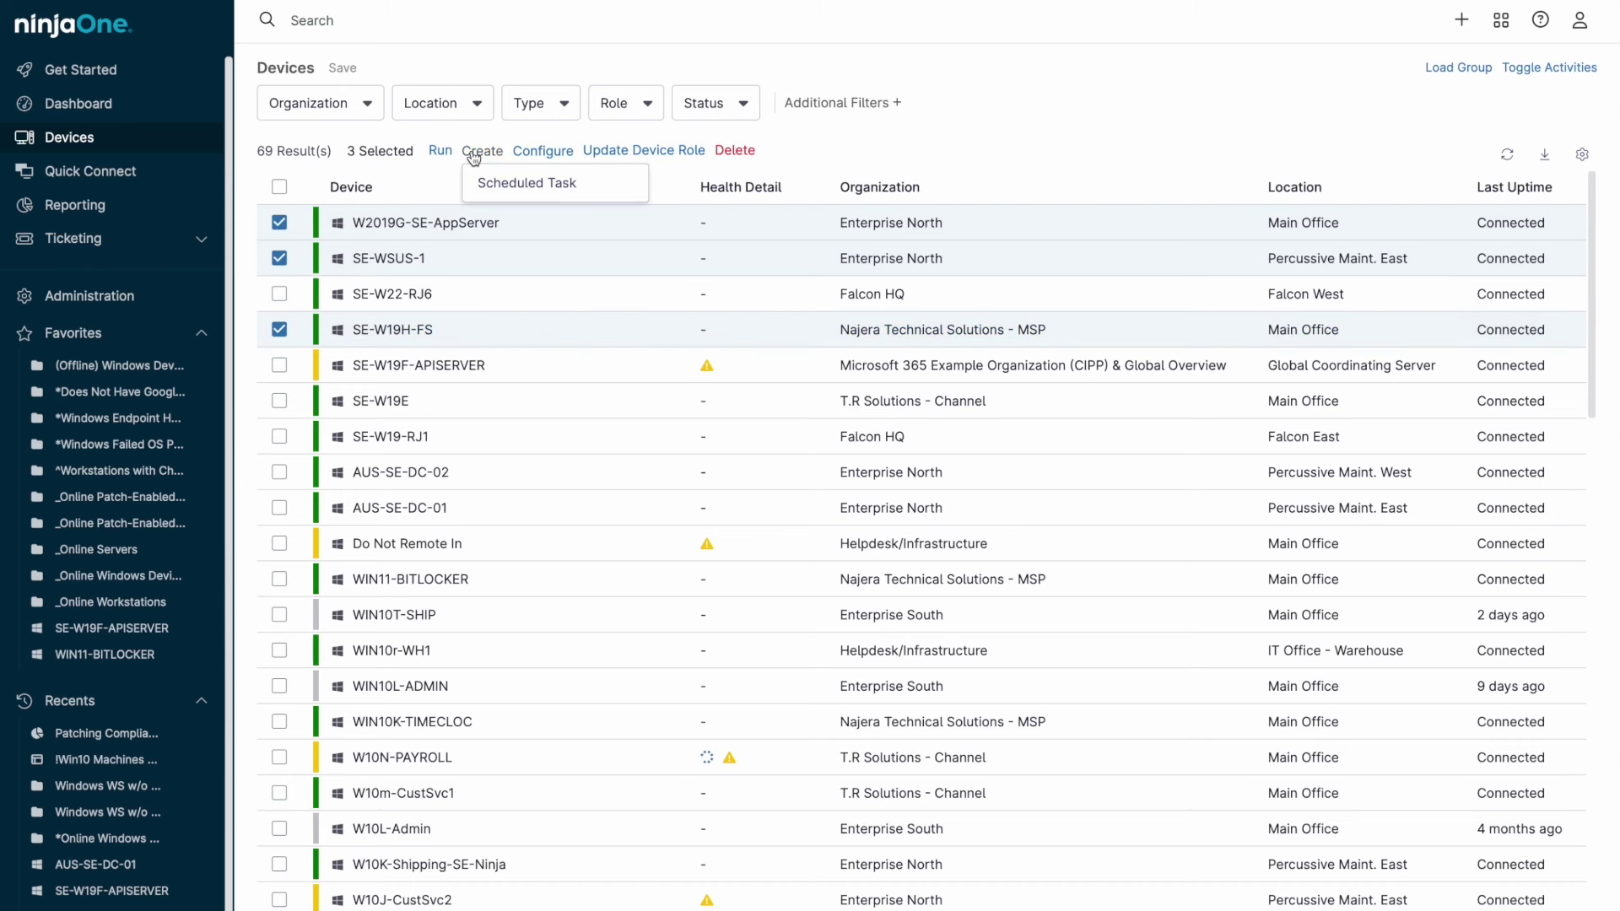
pyautogui.moveTo(525, 154)
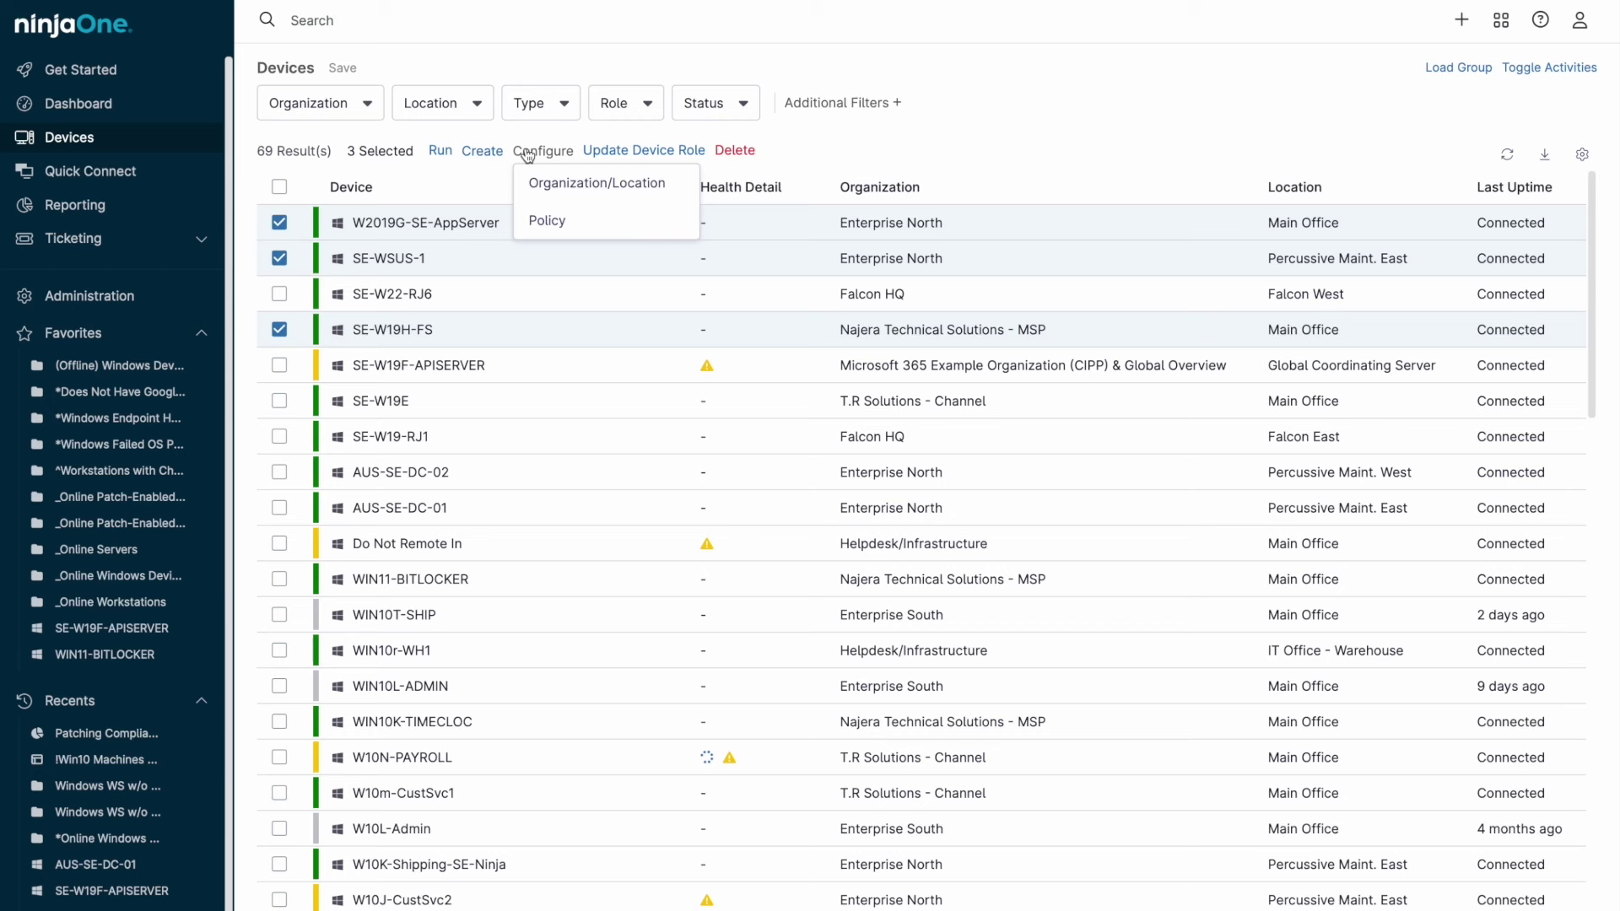
pyautogui.click(281, 188)
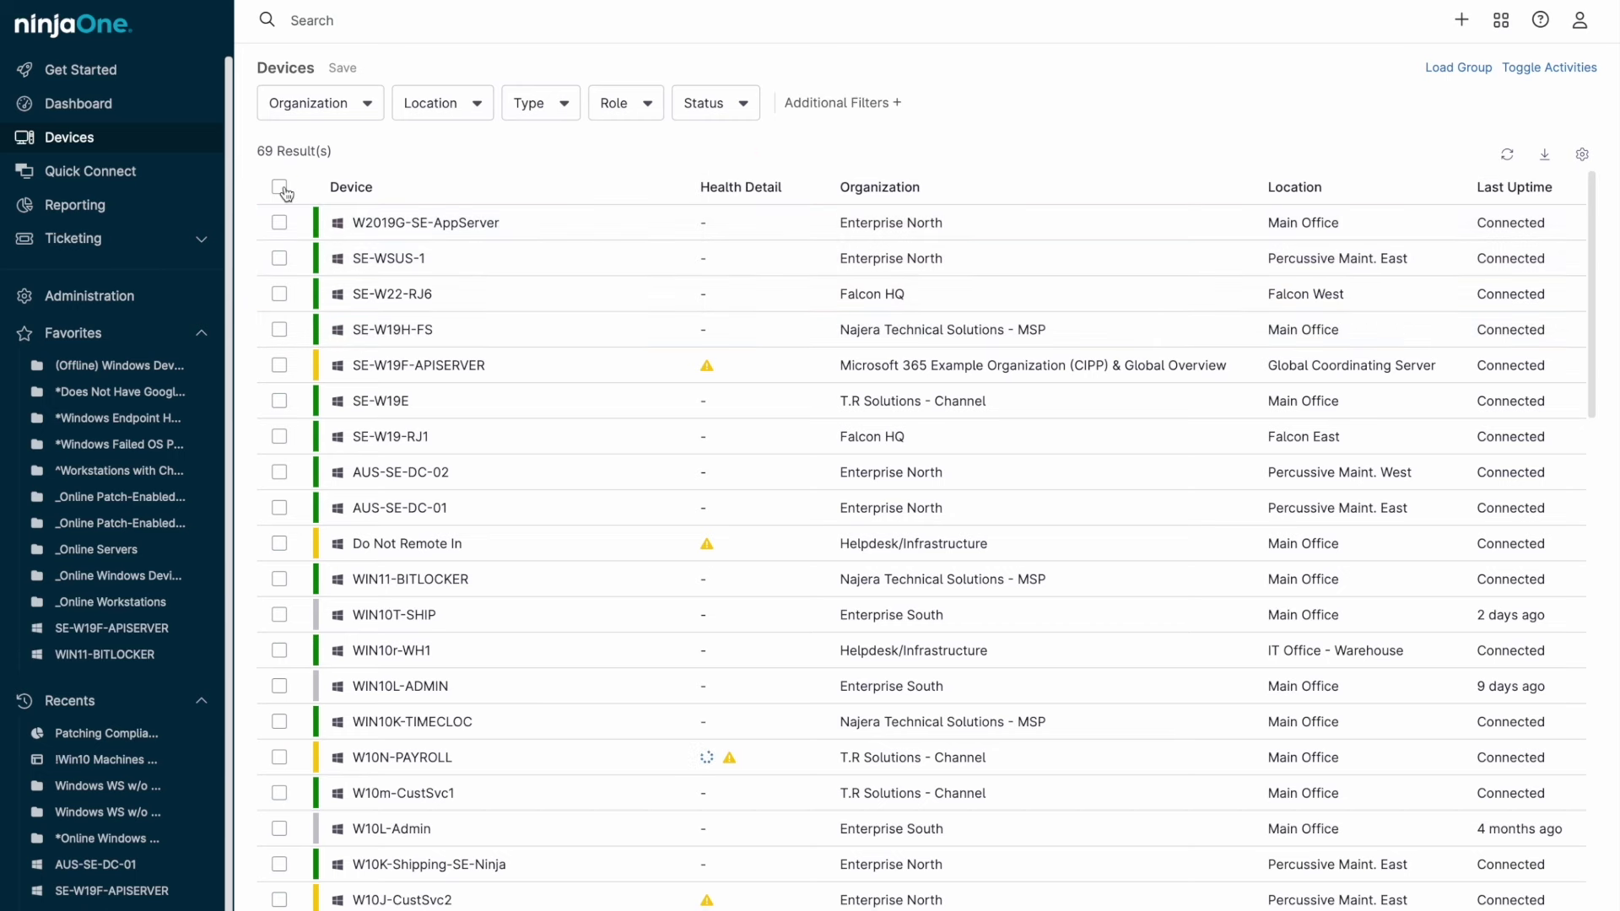
# Filter devices to status Up and save them as group Online_Devices.
pyautogui.click(676, 113)
pyautogui.click(711, 156)
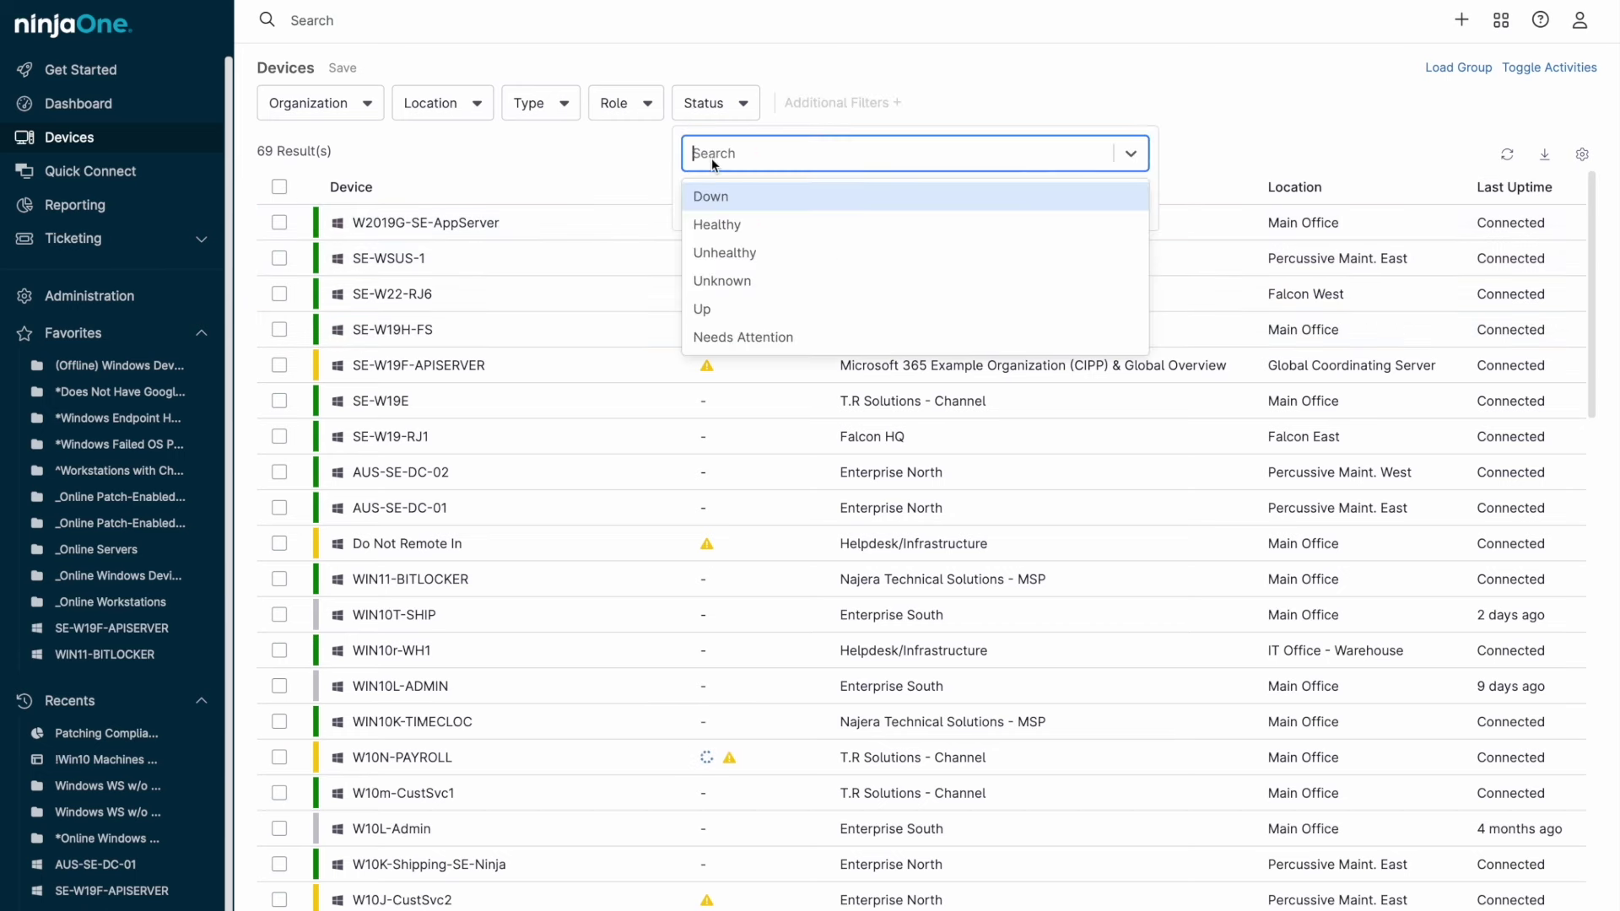
pyautogui.click(708, 308)
pyautogui.click(615, 165)
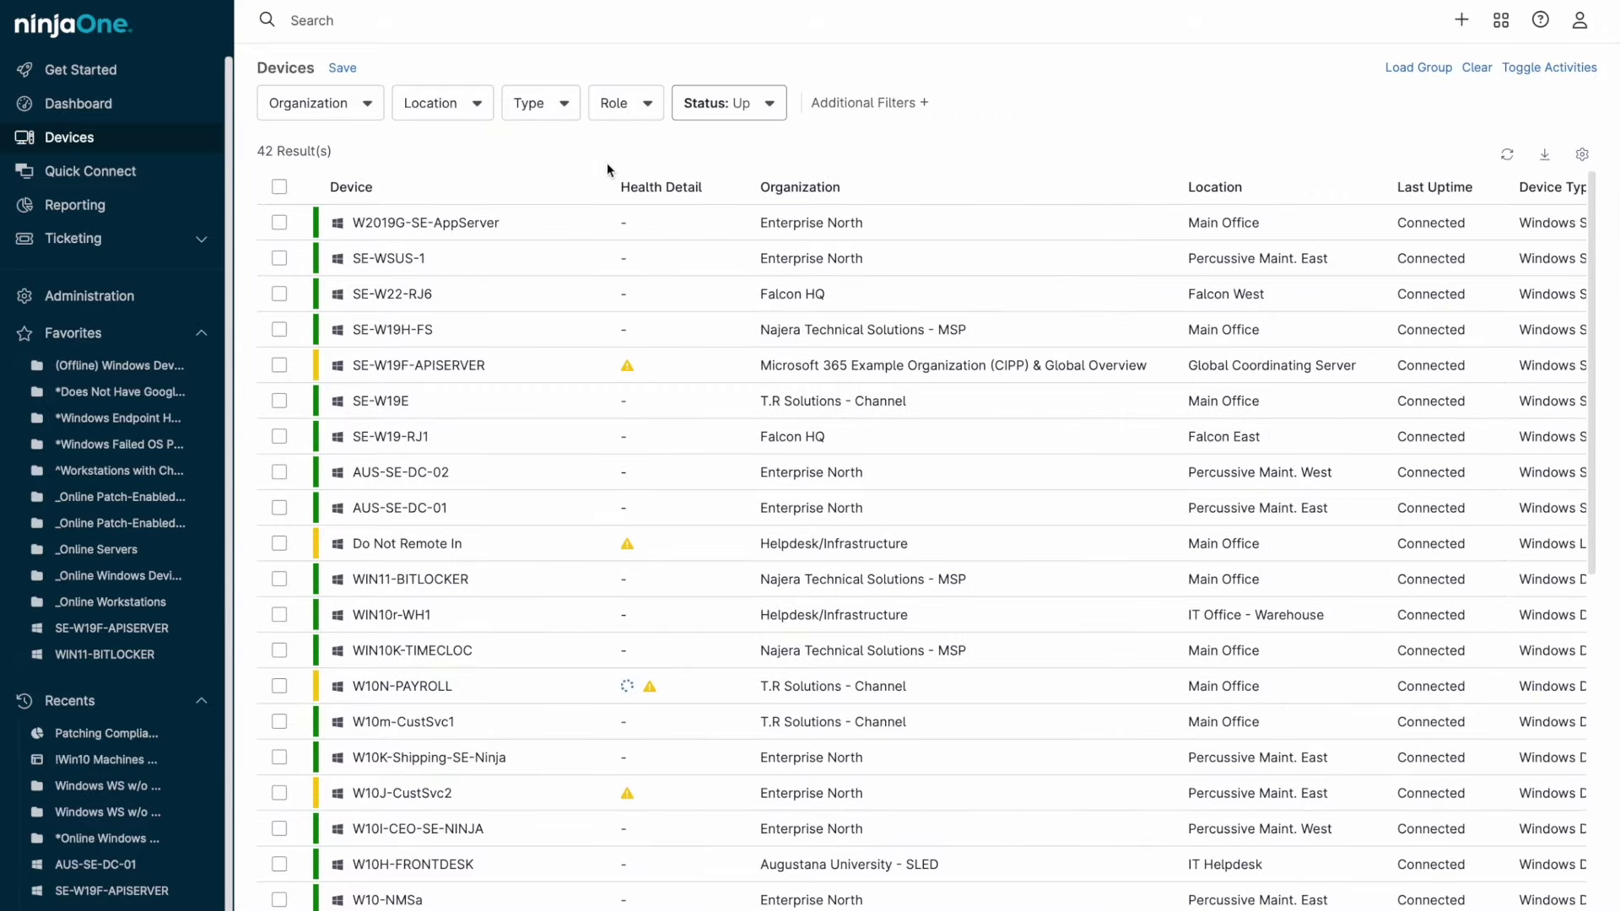
pyautogui.click(343, 69)
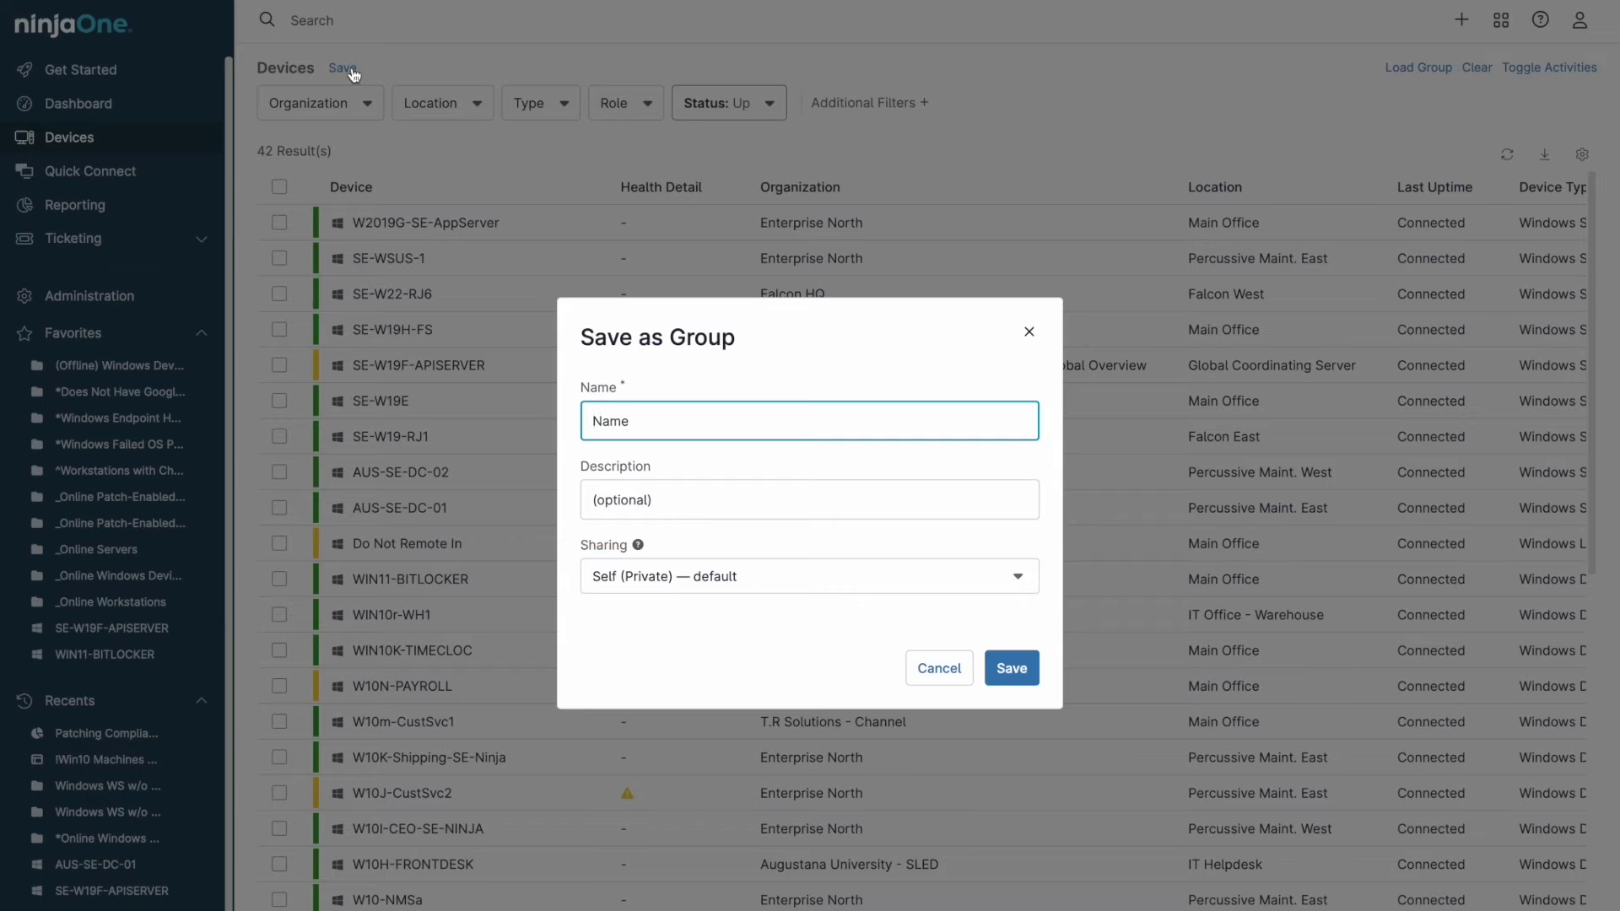
pyautogui.write('Online_Devices')
pyautogui.click(997, 666)
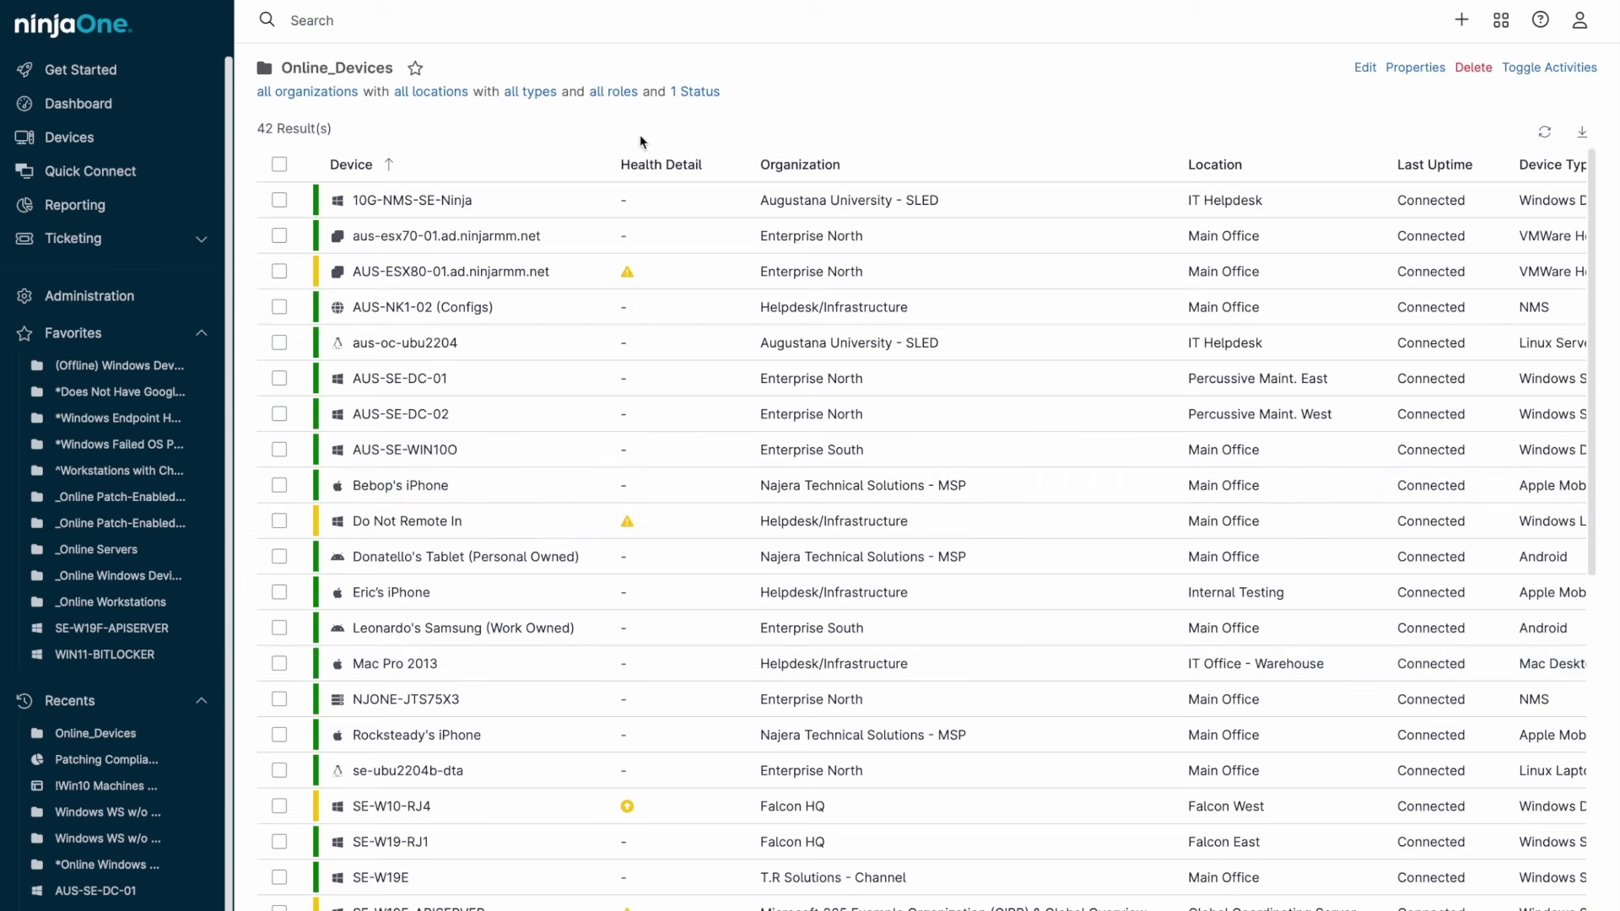
# Limit the group to Windows Laptop and Windows Desktop types, saving as new group 'Online_Devices w/o Chrome'.
pyautogui.click(1362, 69)
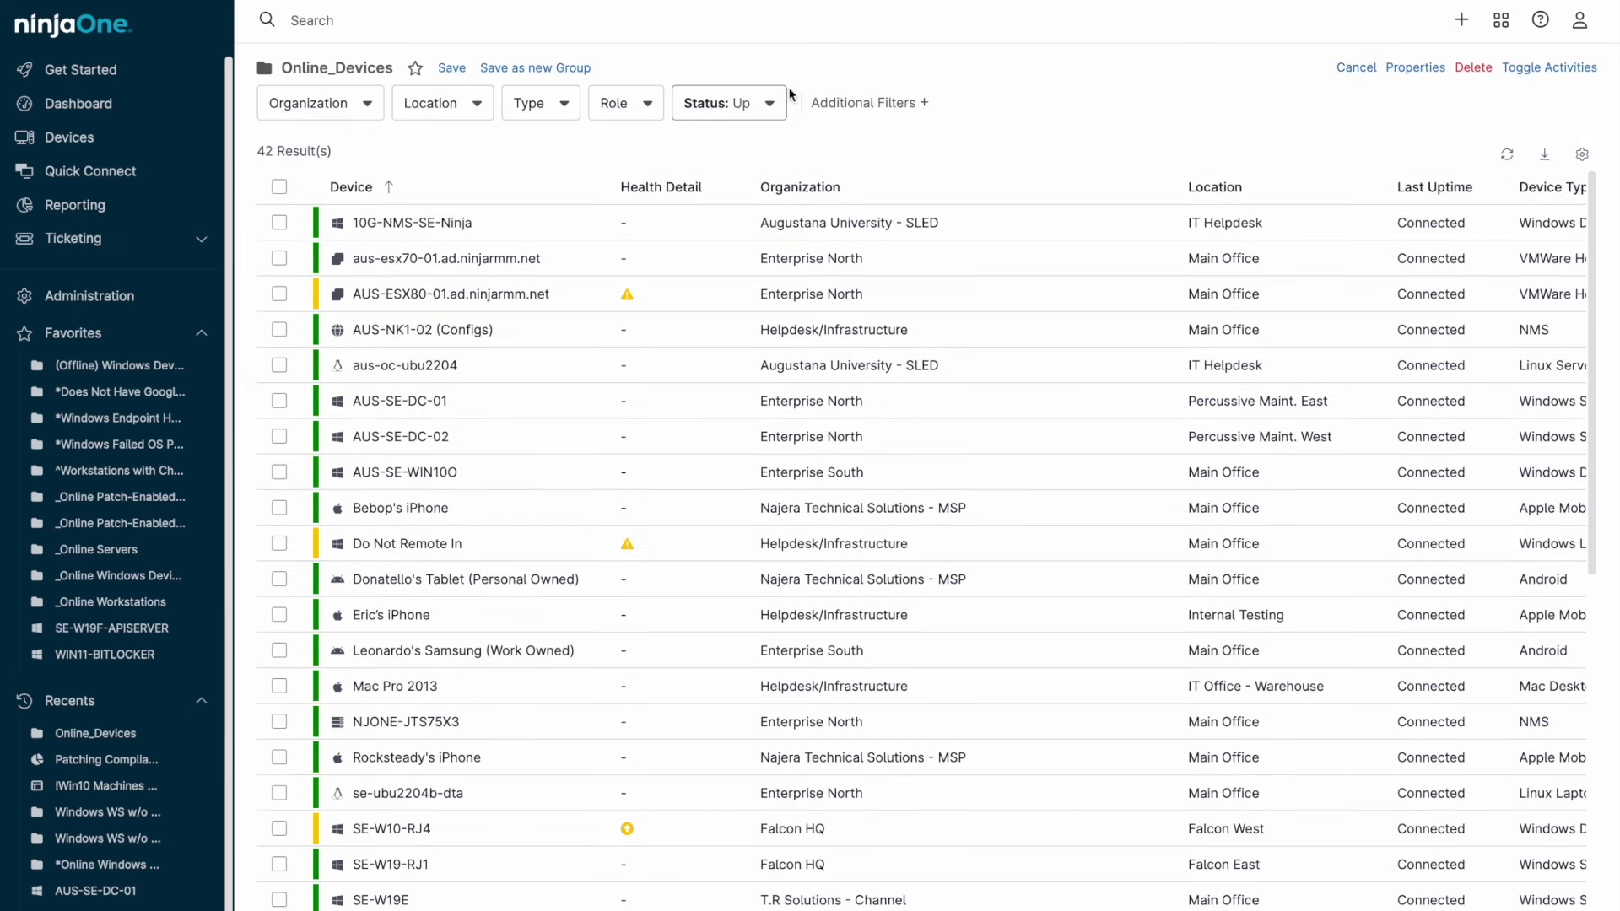
pyautogui.click(561, 110)
pyautogui.scroll(-3, 560, 178)
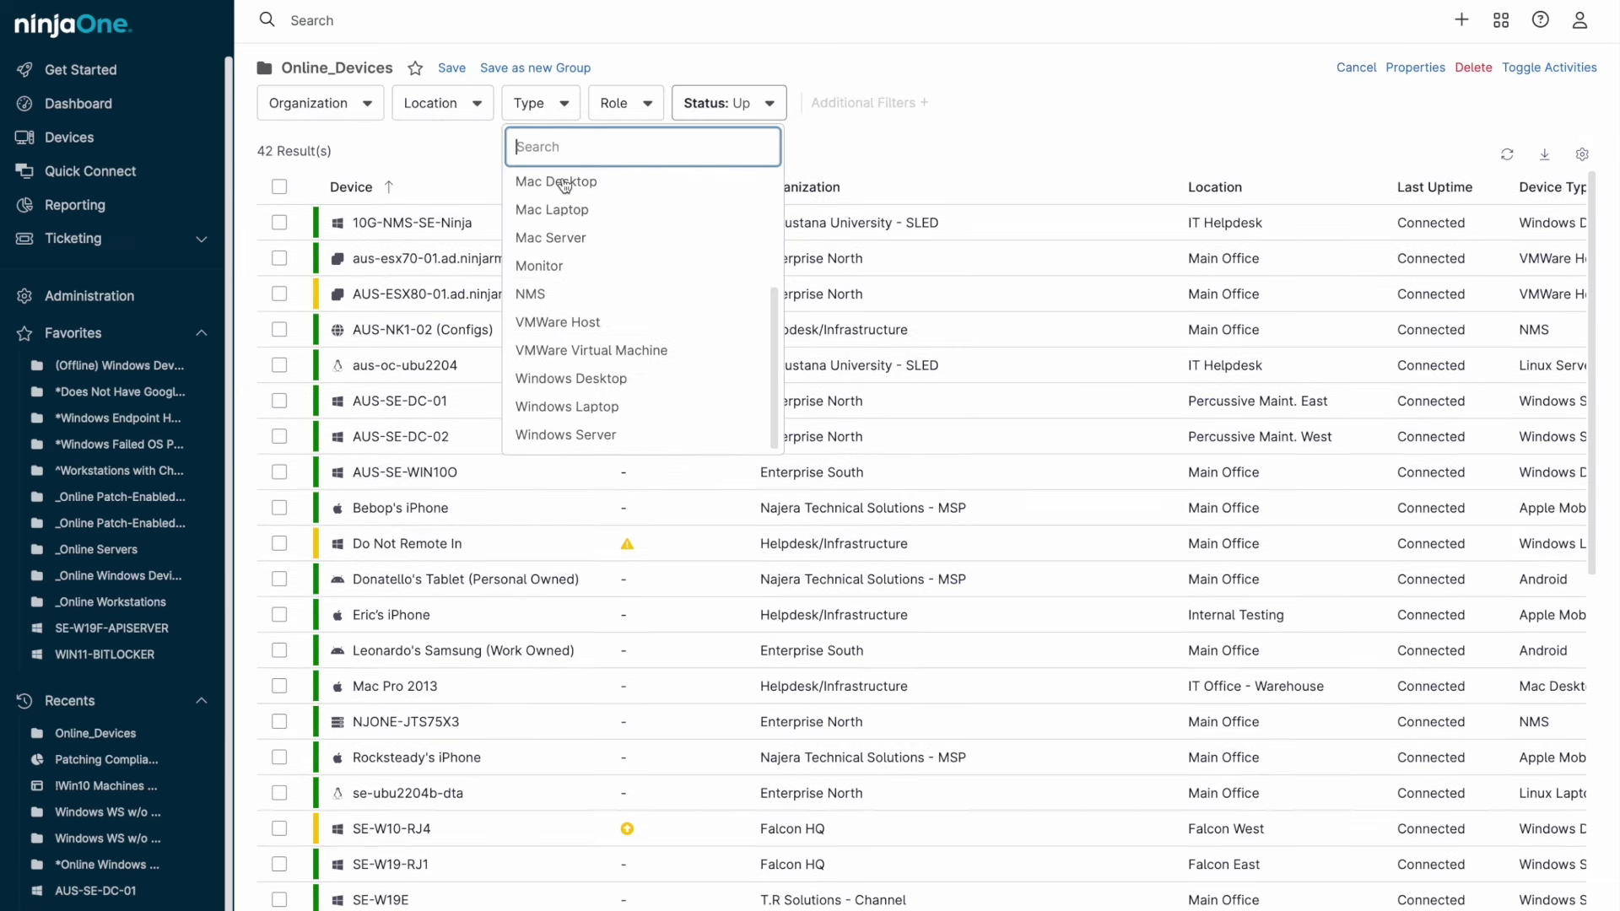
pyautogui.click(595, 407)
pyautogui.click(595, 408)
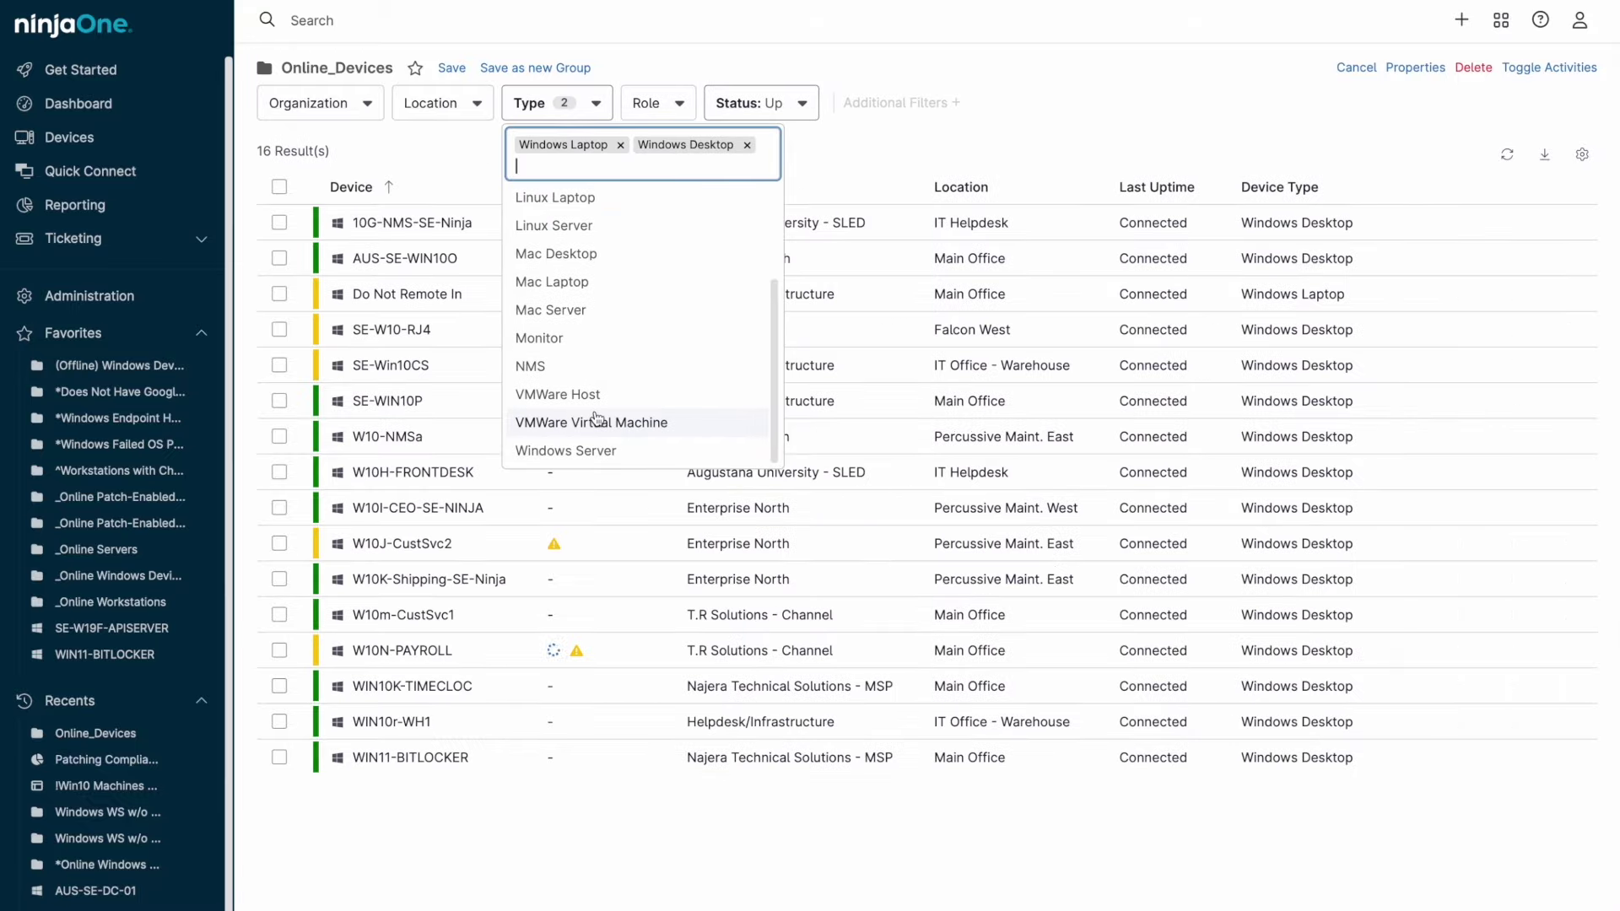
pyautogui.click(891, 108)
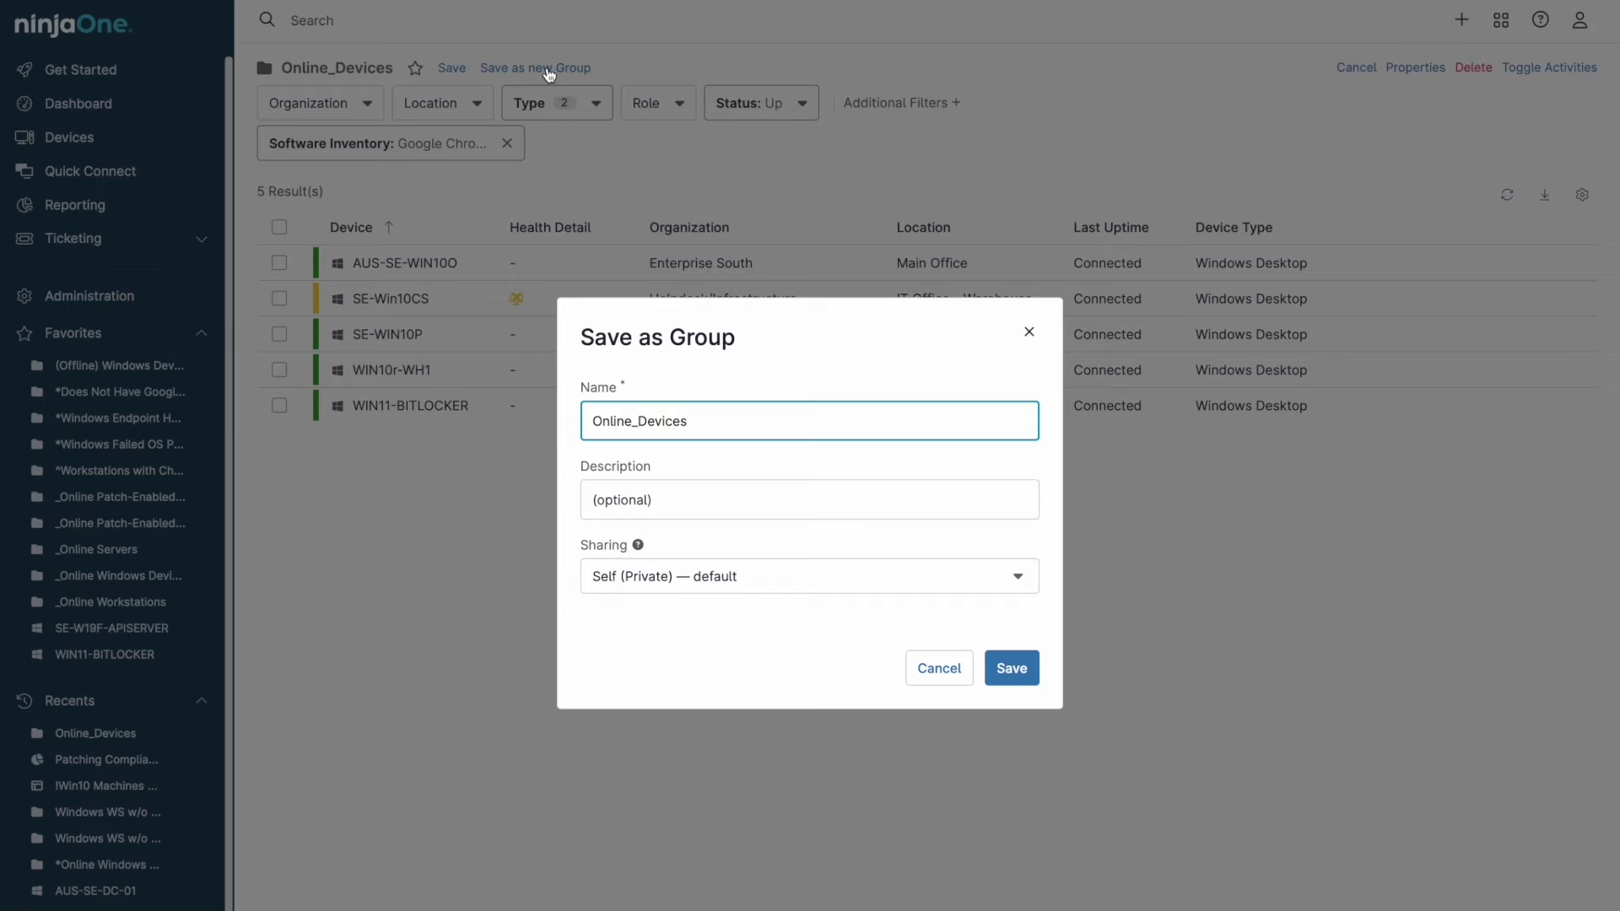
pyautogui.write('w/o Chrome')
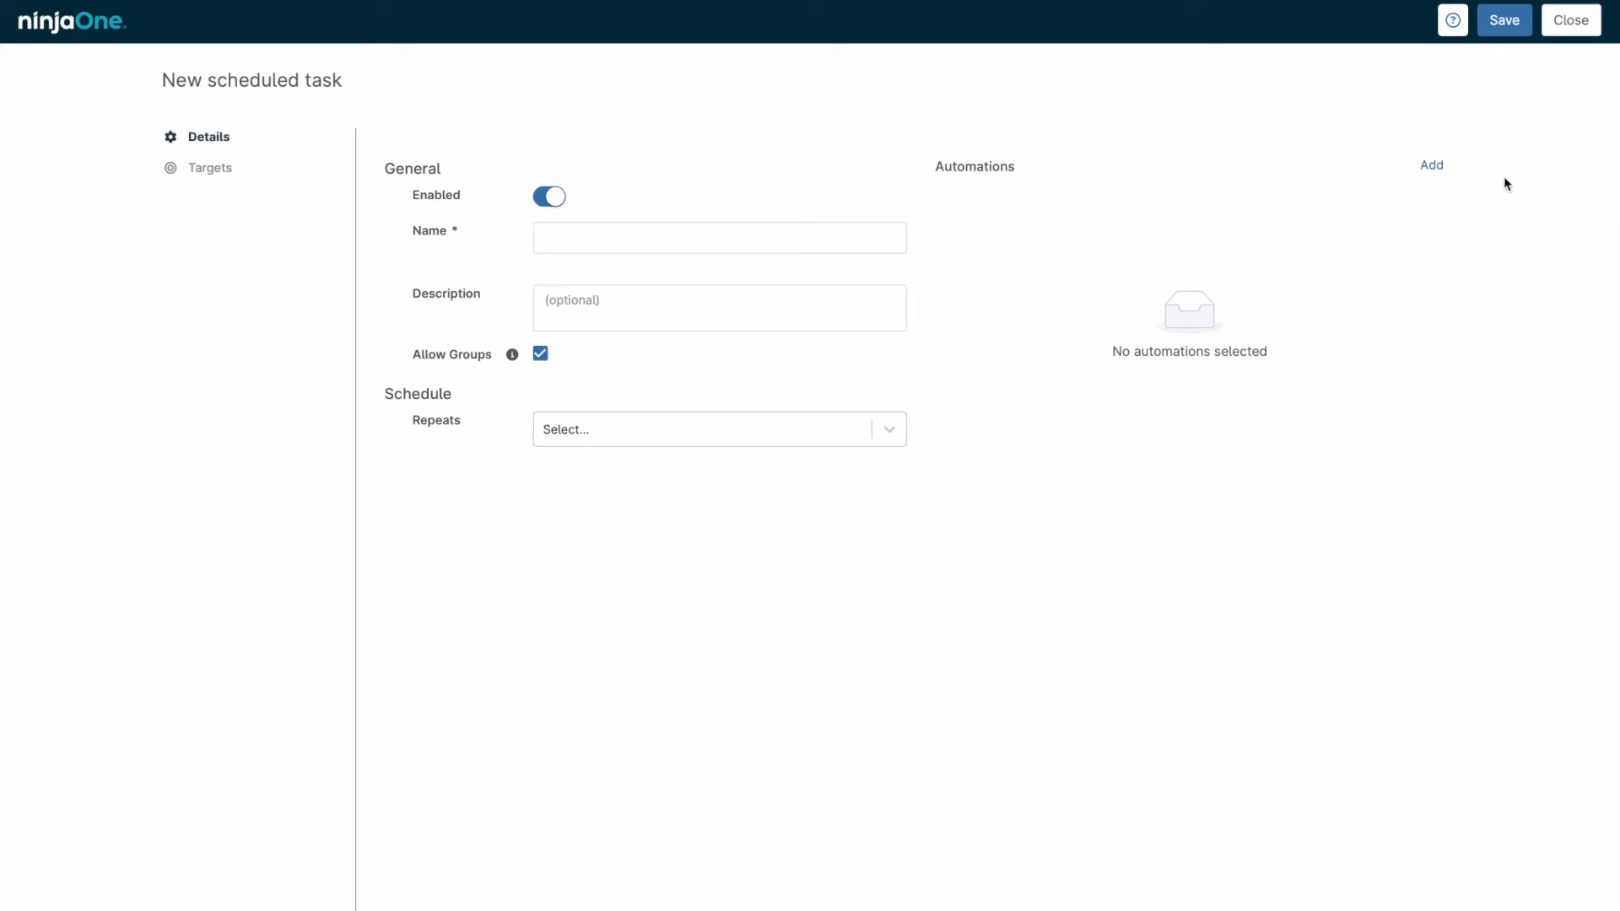
# Create a weekly task named 'Install Chrome' that runs the Google Chrome install automation.
pyautogui.click(1439, 166)
pyautogui.click(632, 180)
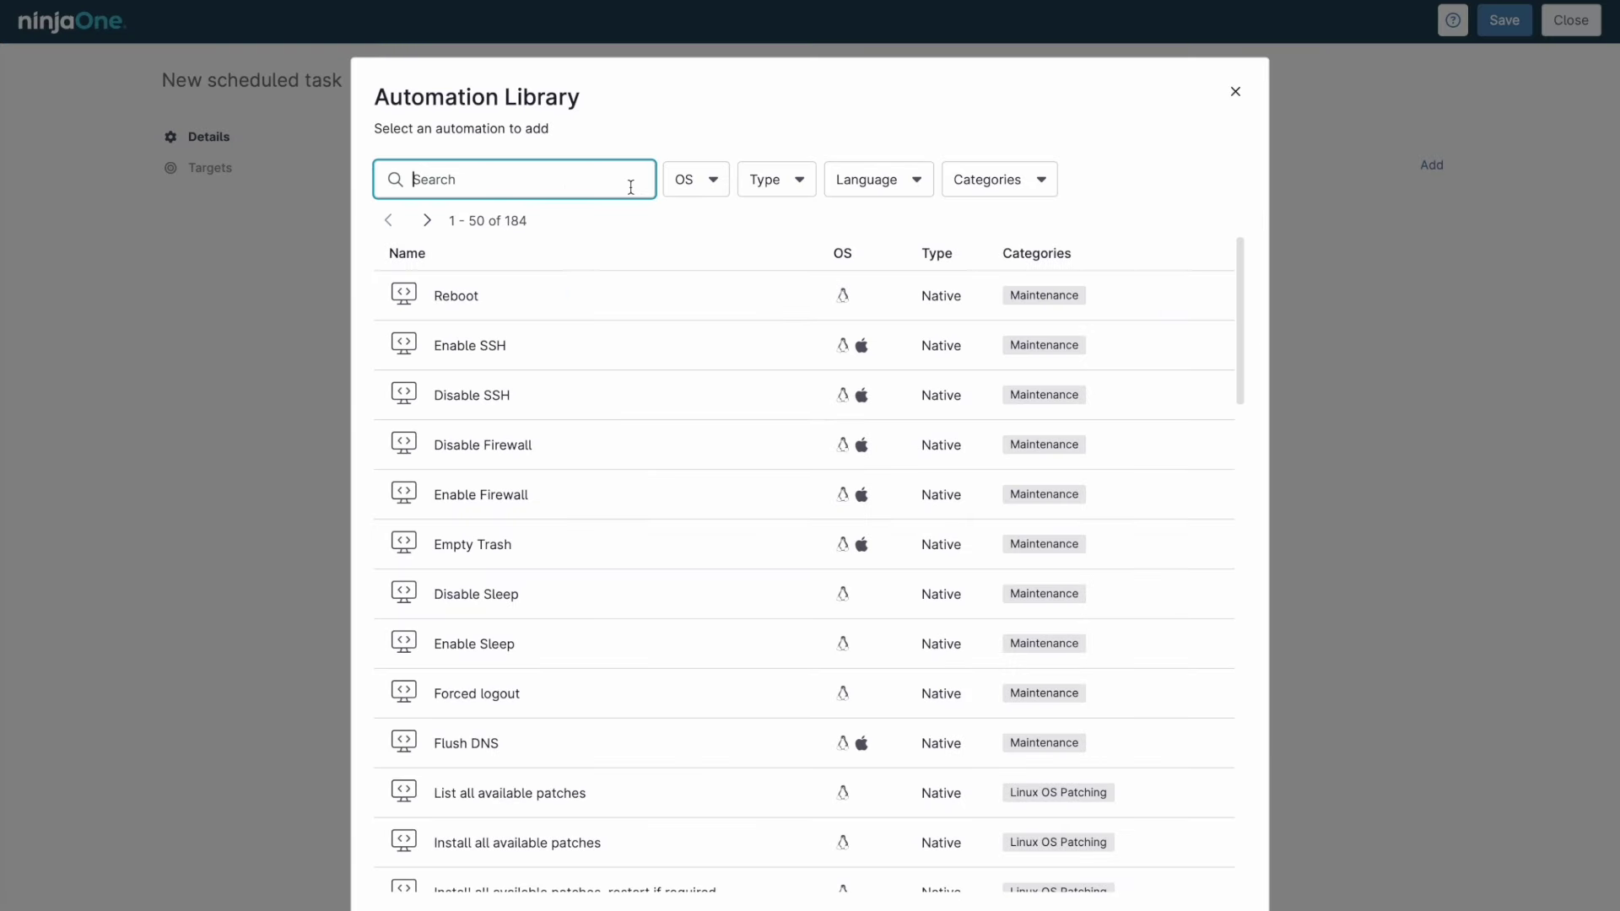
pyautogui.write('chrome')
pyautogui.click(574, 284)
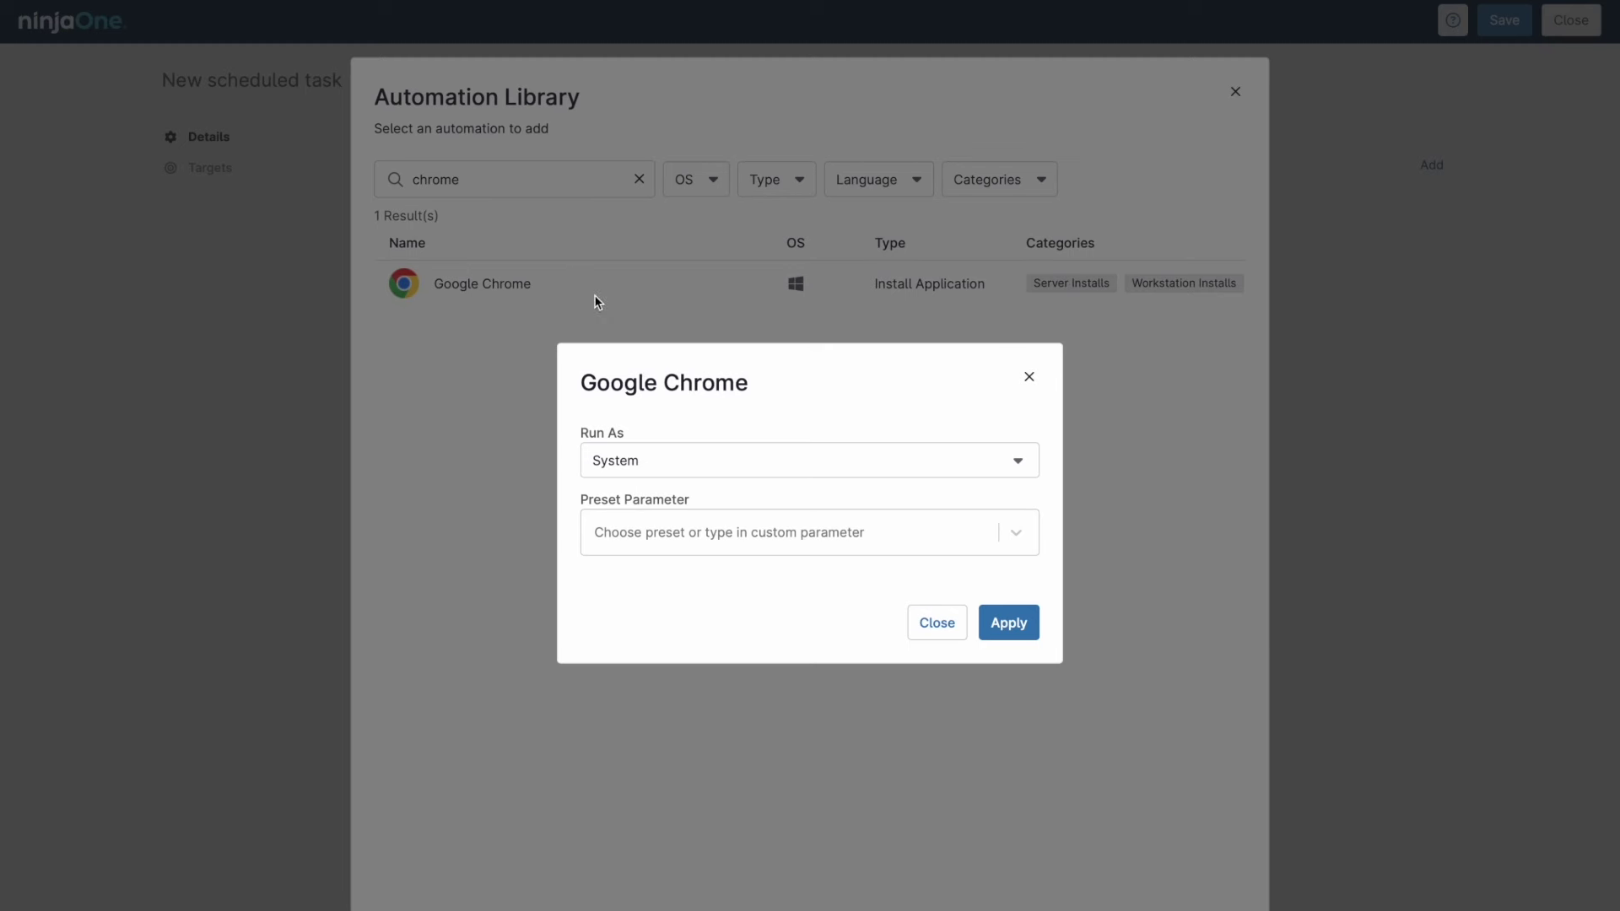
pyautogui.click(1008, 624)
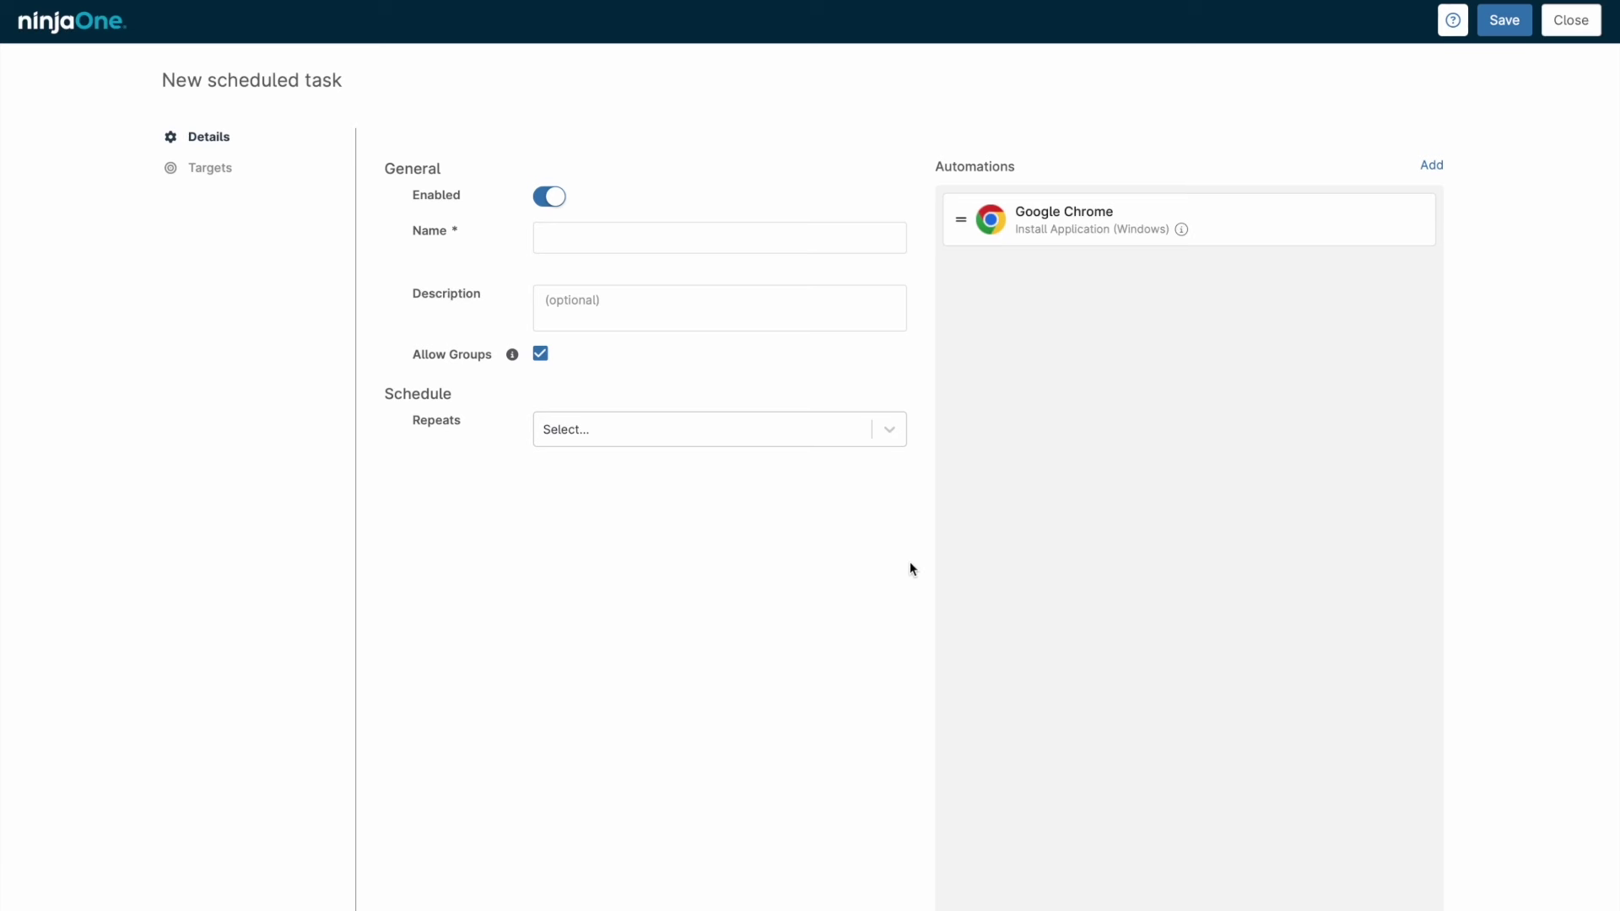
pyautogui.click(838, 444)
pyautogui.click(817, 533)
pyautogui.click(767, 246)
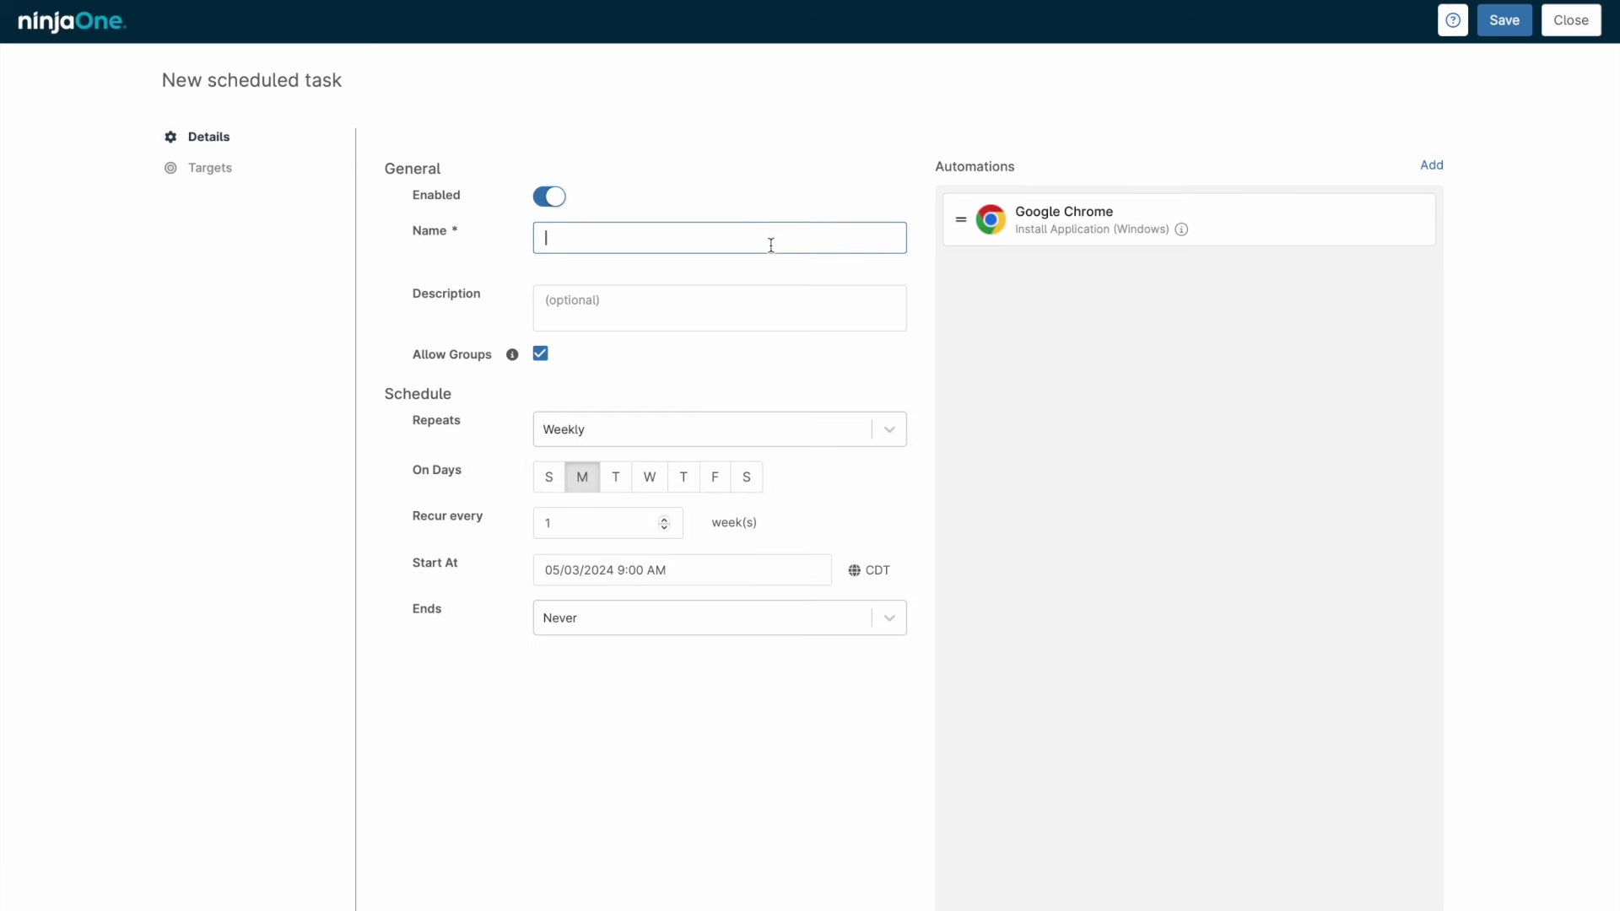
pyautogui.write('Install Chrome')
# Target the task at the Online_Devices w/o Chrome group and save it.
pyautogui.click(211, 168)
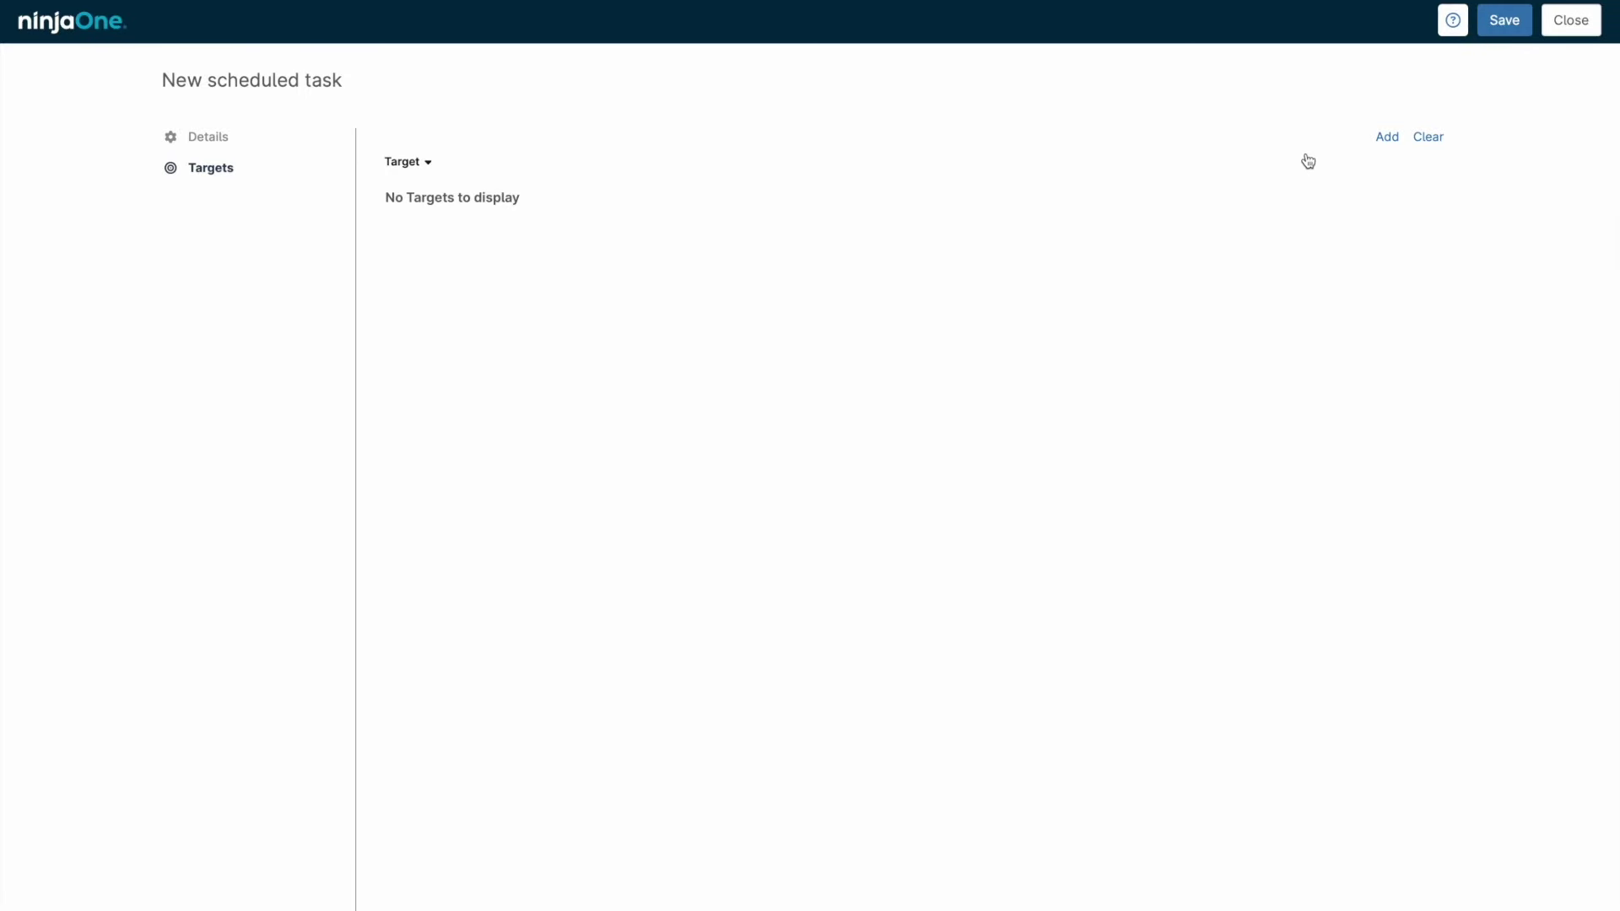
pyautogui.click(1384, 138)
pyautogui.click(1133, 120)
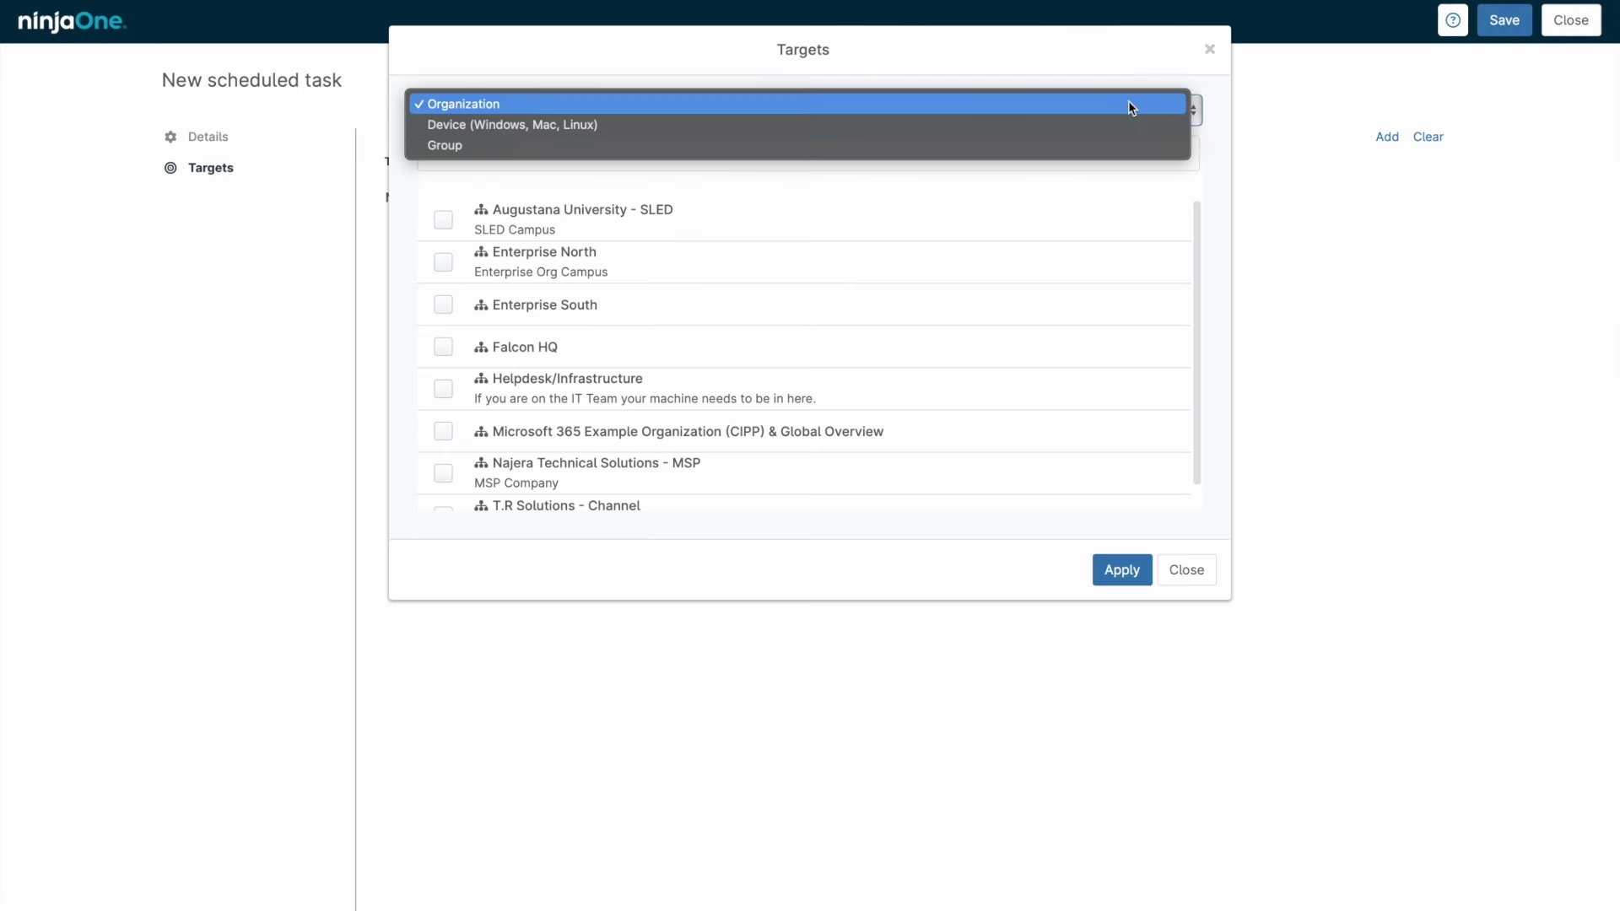
pyautogui.click(1123, 150)
pyautogui.click(1020, 159)
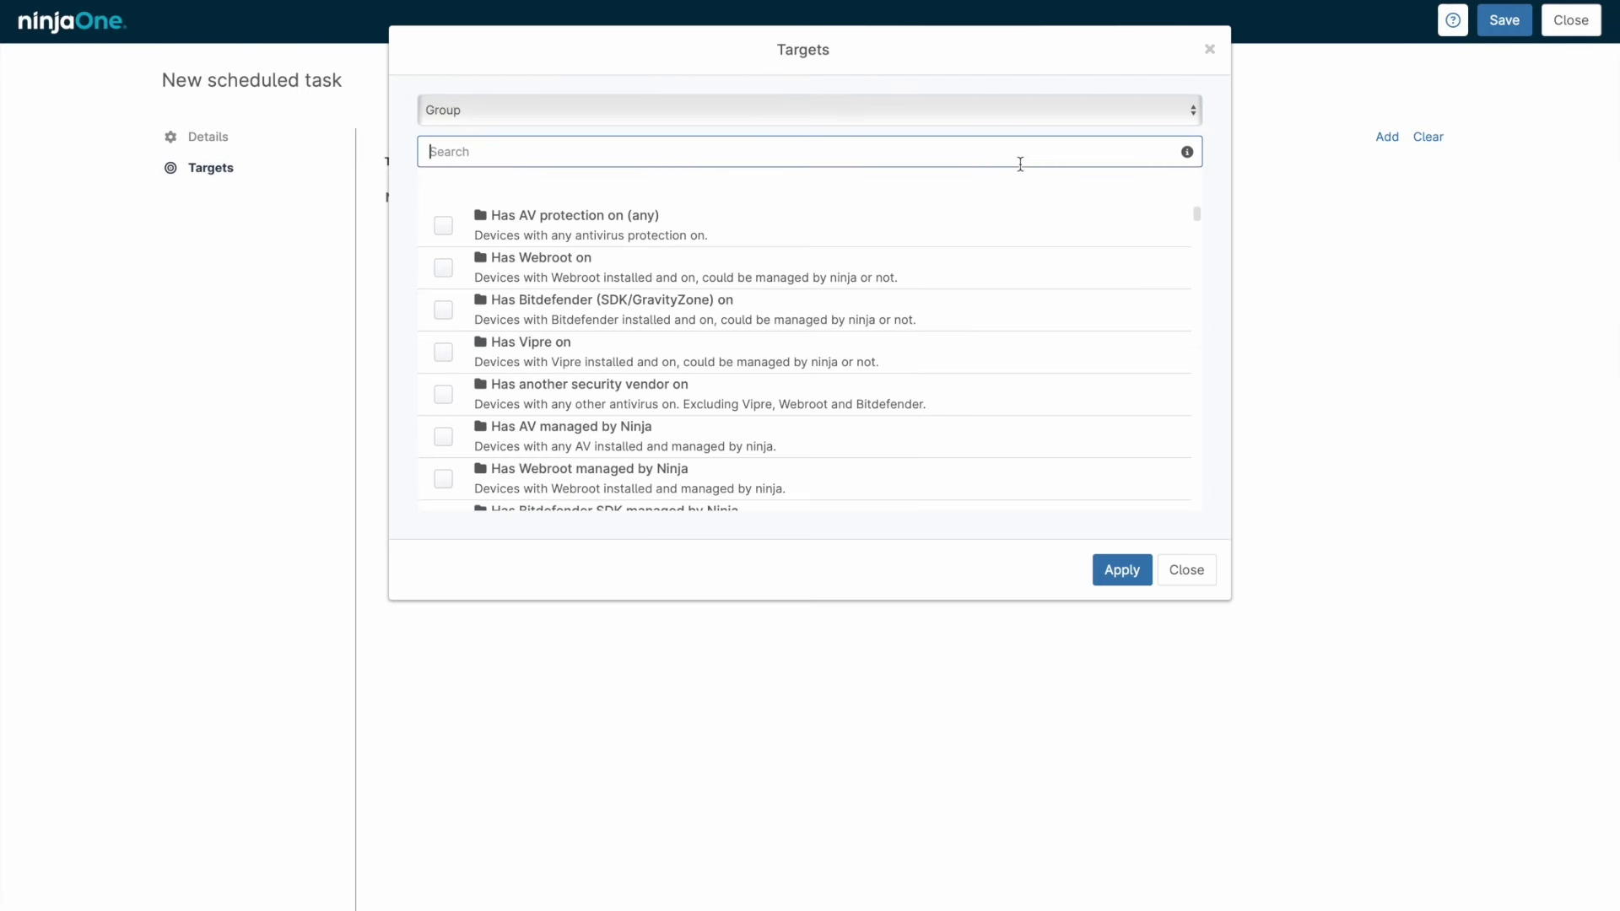
pyautogui.write('Online_Devices w/o Chrome')
pyautogui.click(443, 226)
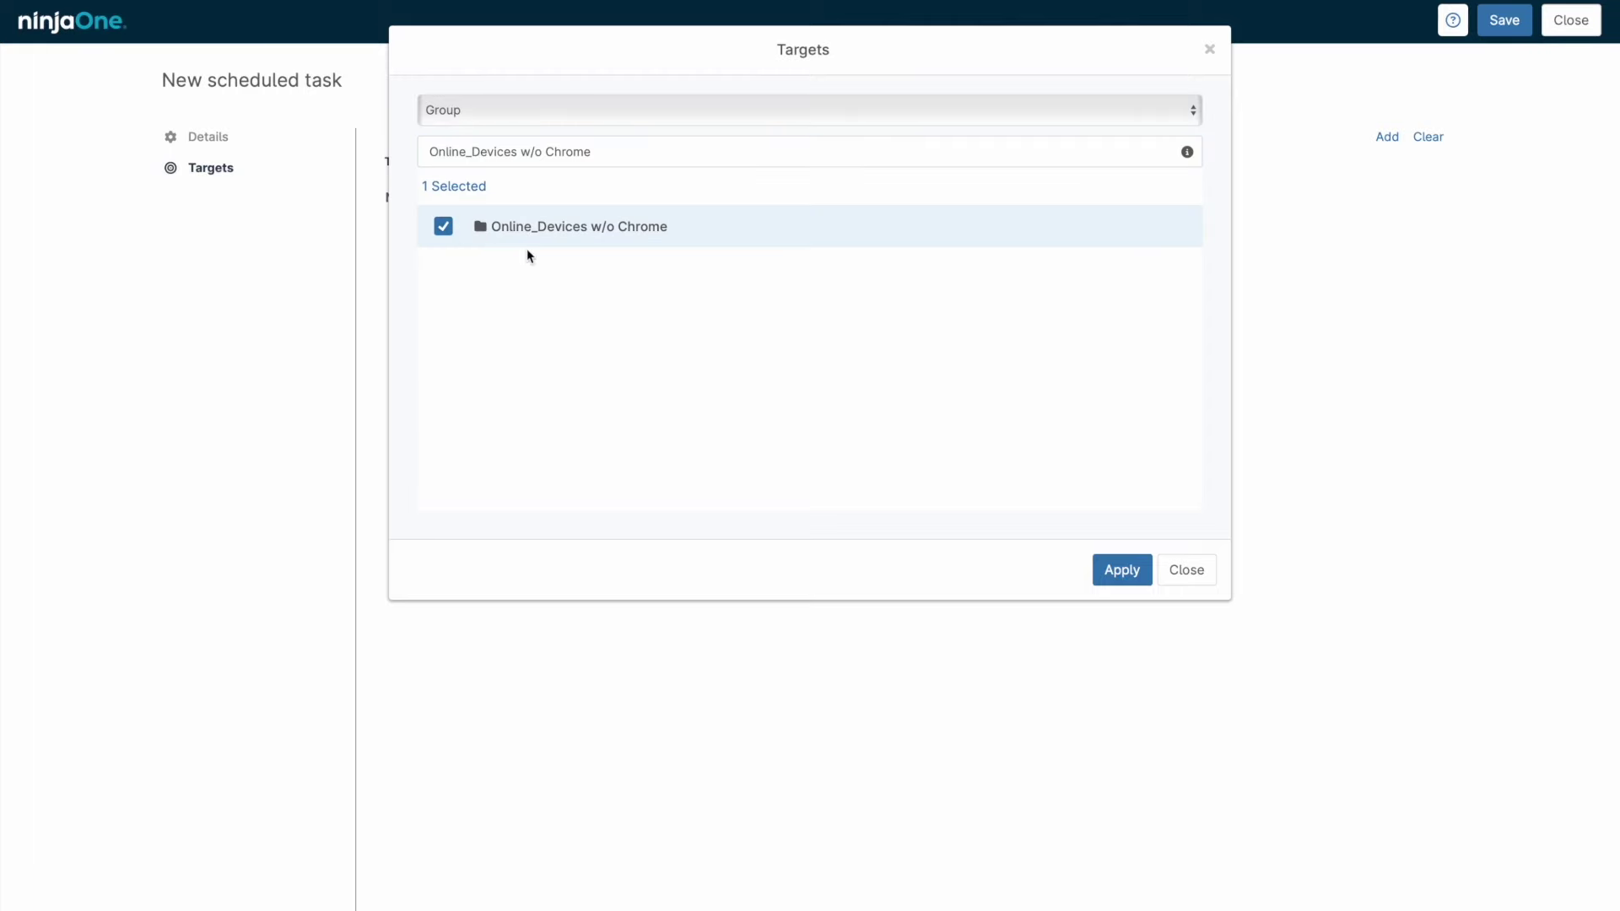
pyautogui.click(1118, 569)
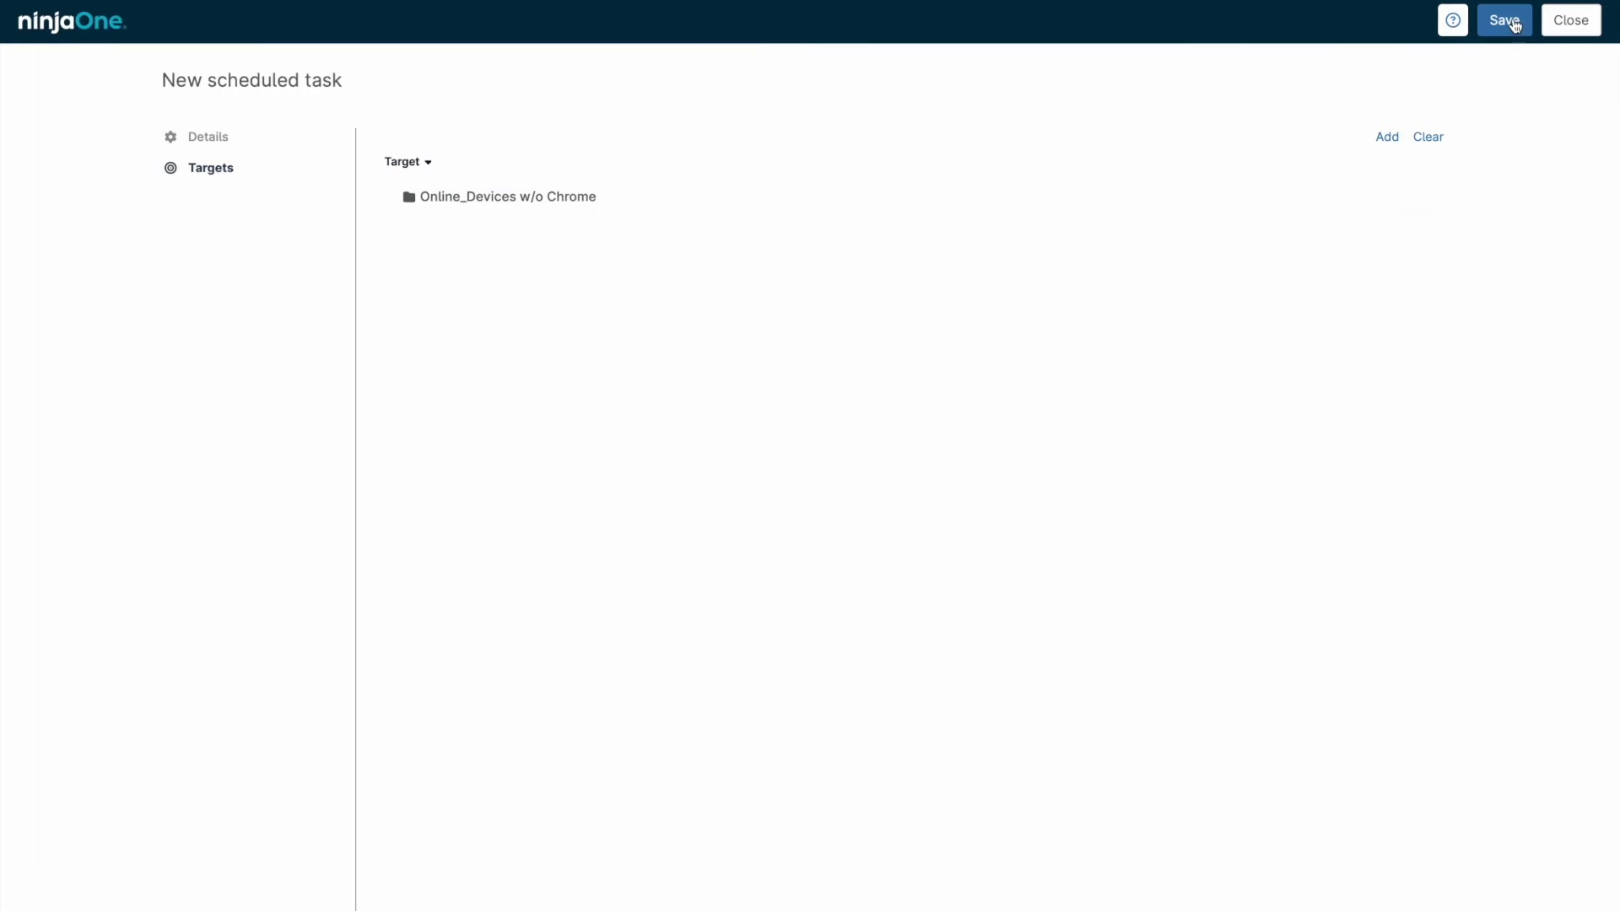
pyautogui.click(1504, 20)
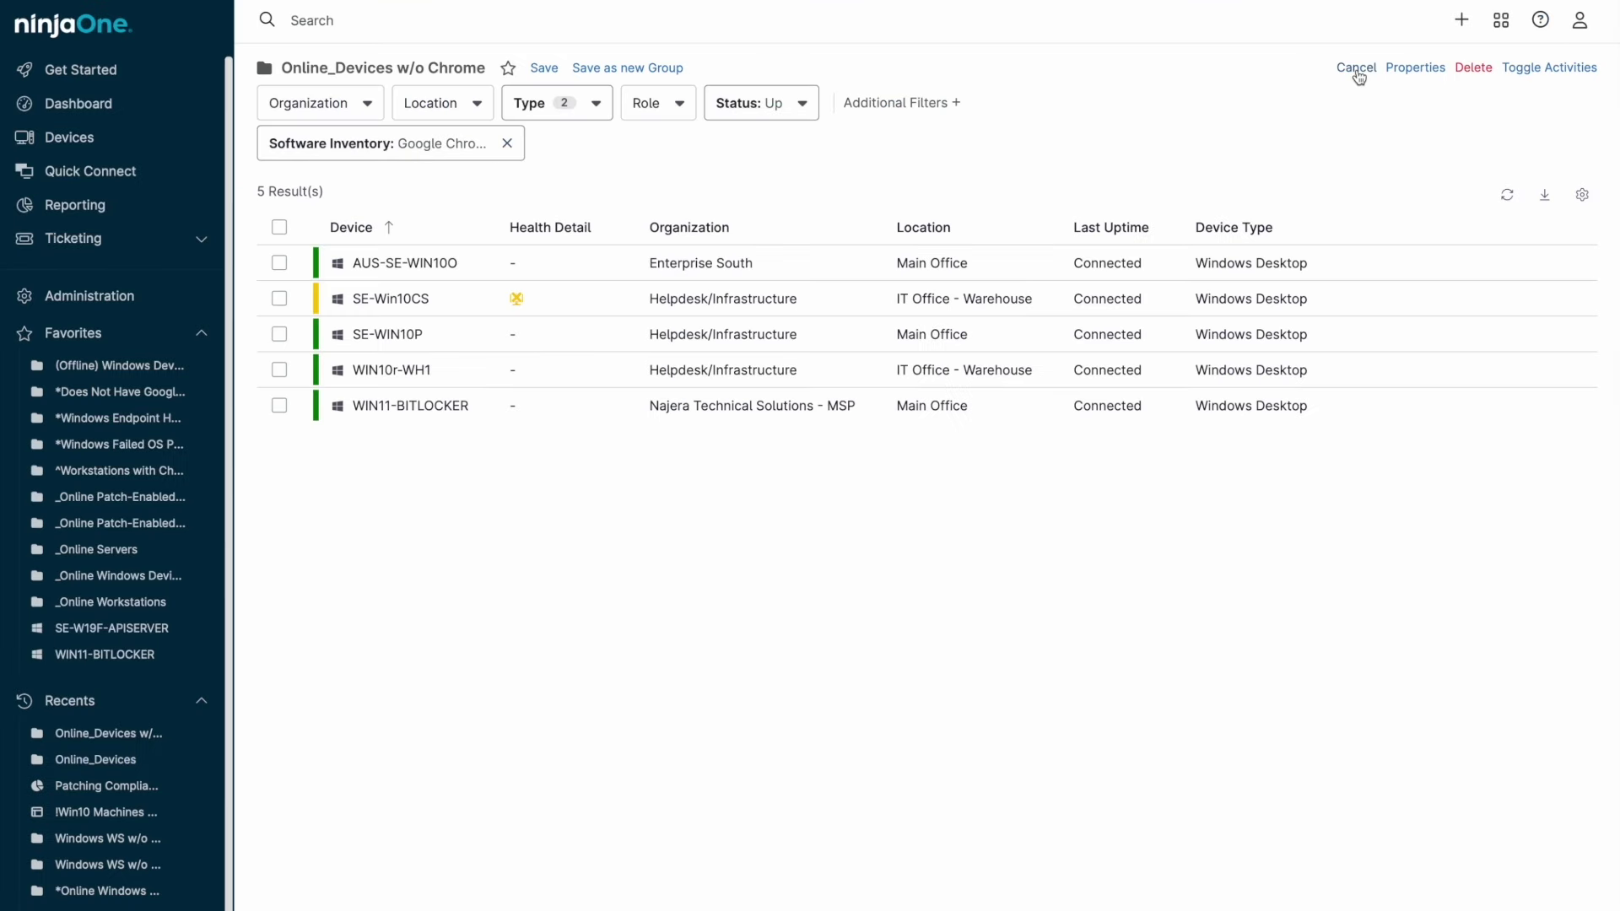
# Add Policy and Uptime Status columns to the device table and apply the changes.
pyautogui.click(1581, 195)
pyautogui.click(981, 405)
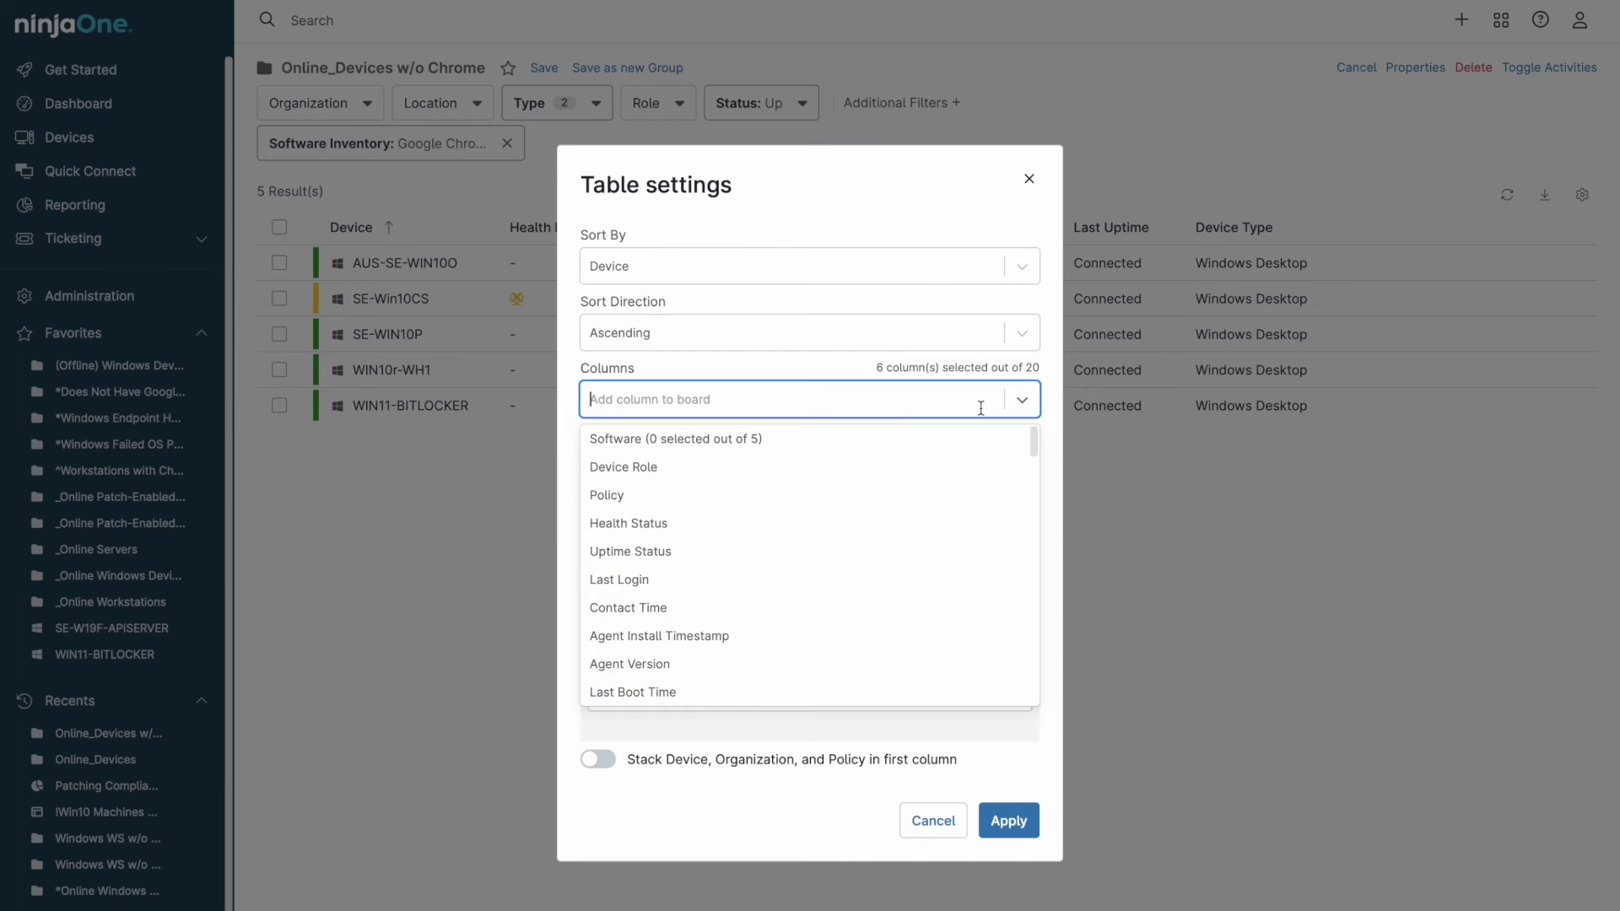
pyautogui.click(881, 497)
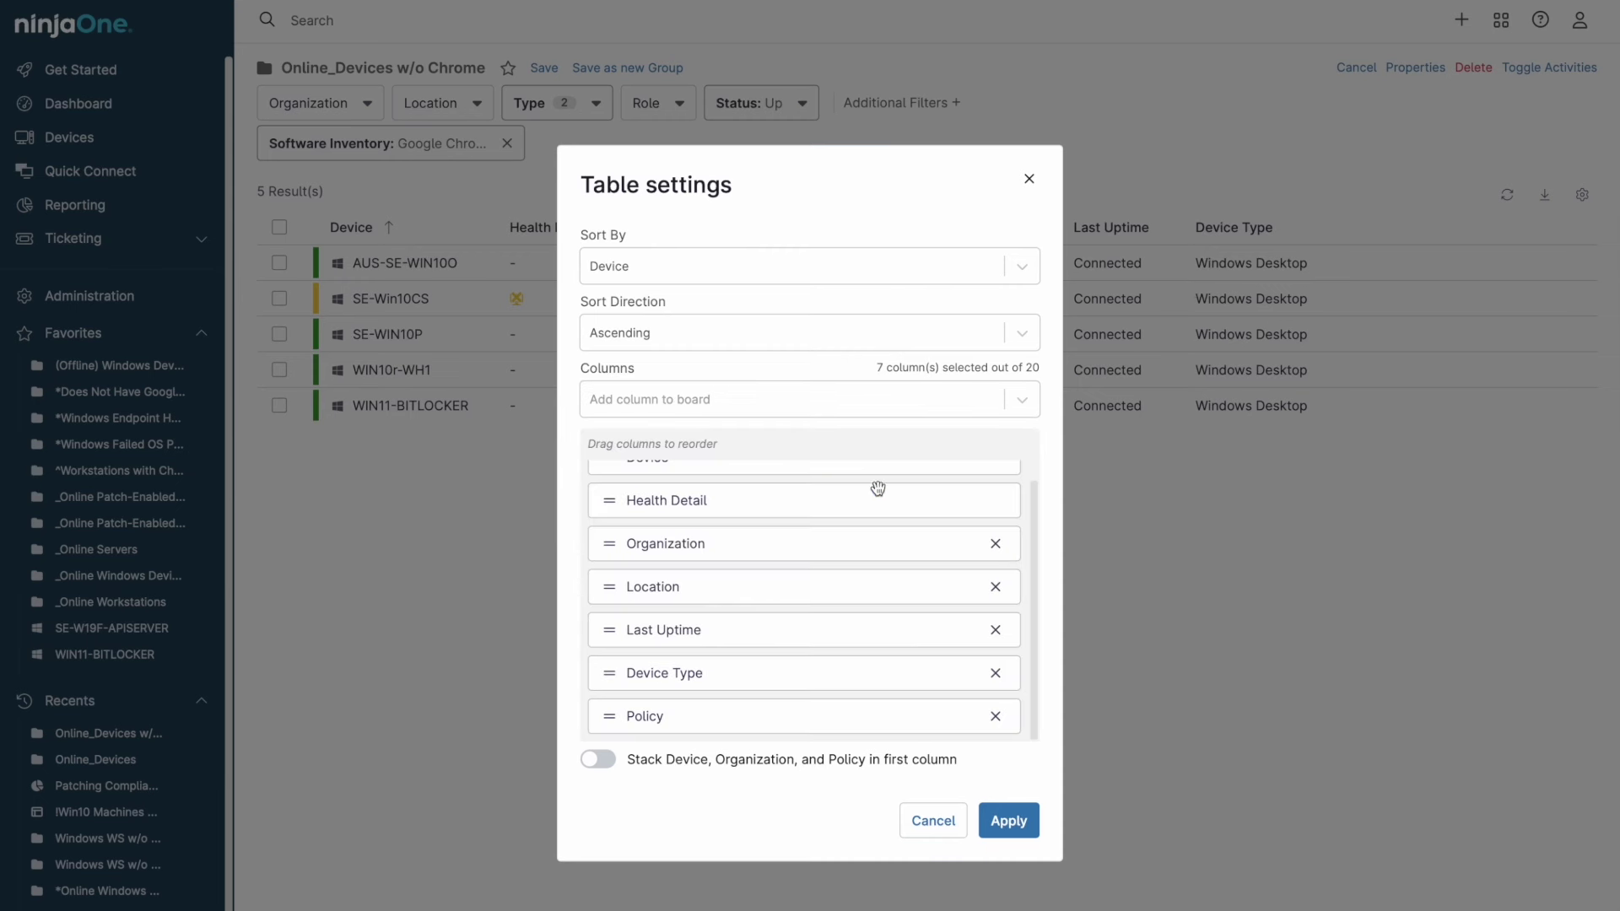
pyautogui.click(849, 406)
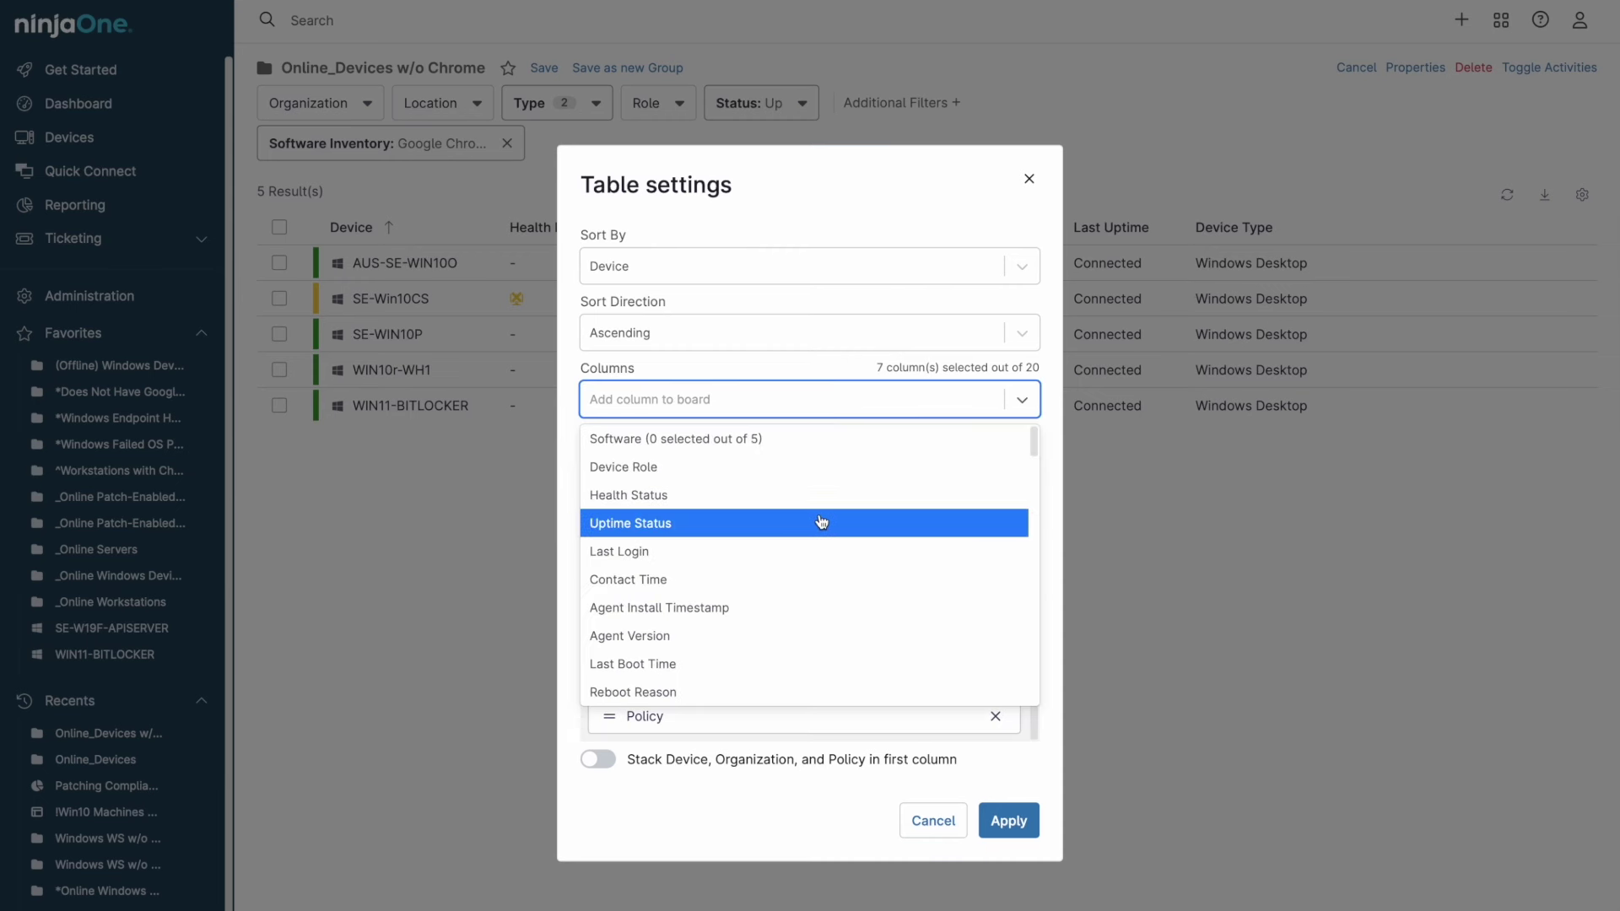
pyautogui.click(821, 522)
pyautogui.click(798, 401)
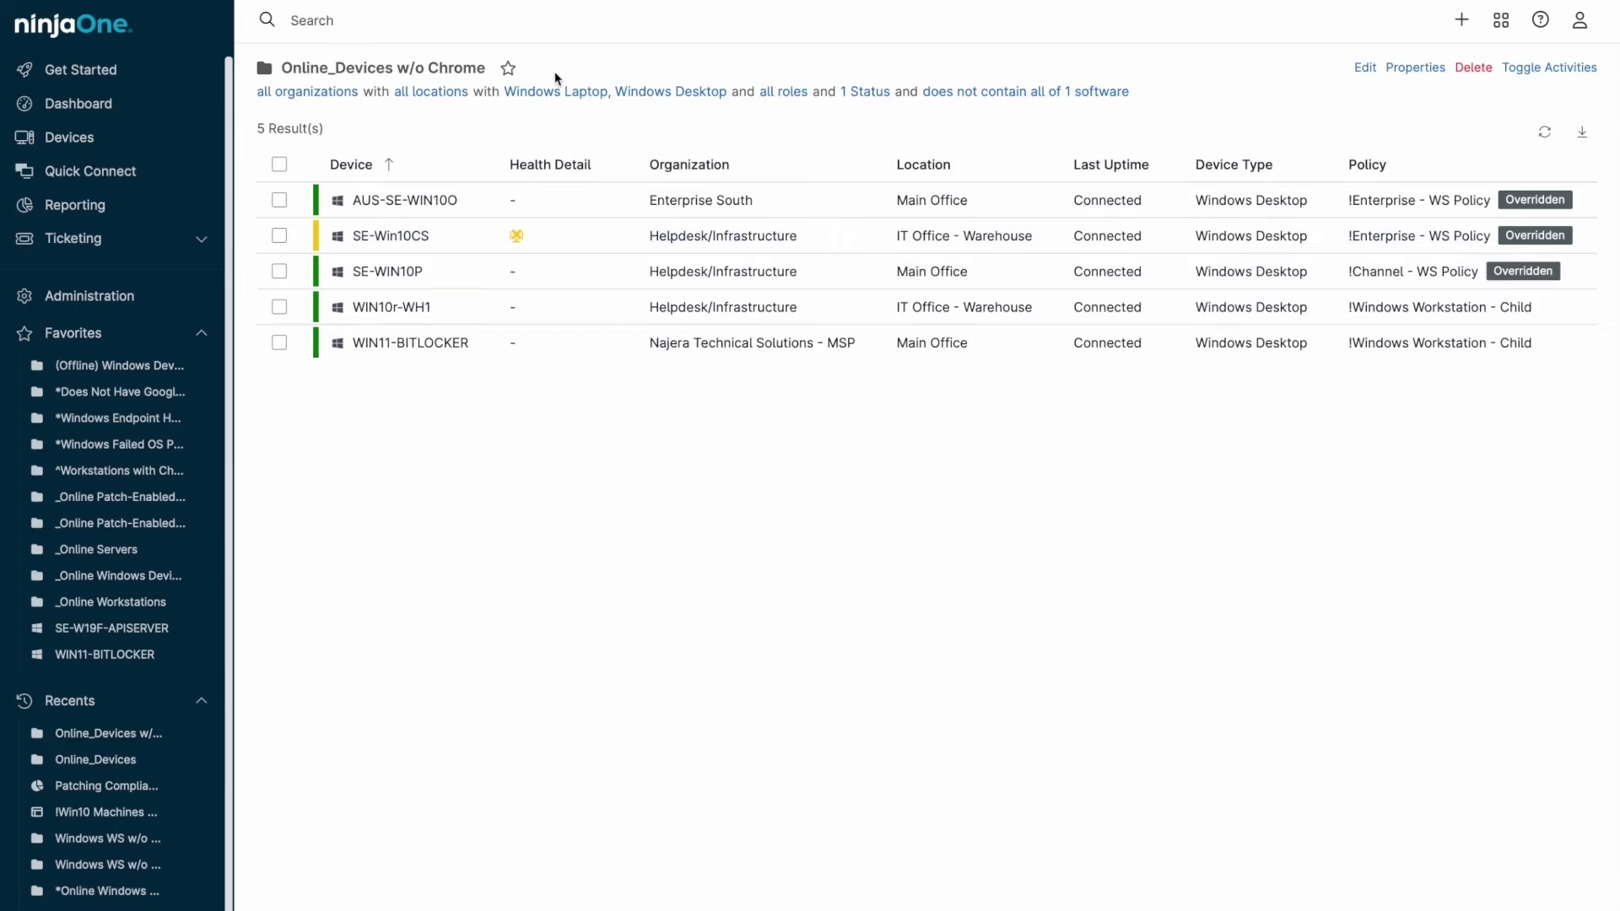
pyautogui.hscroll(5, 789, 267)
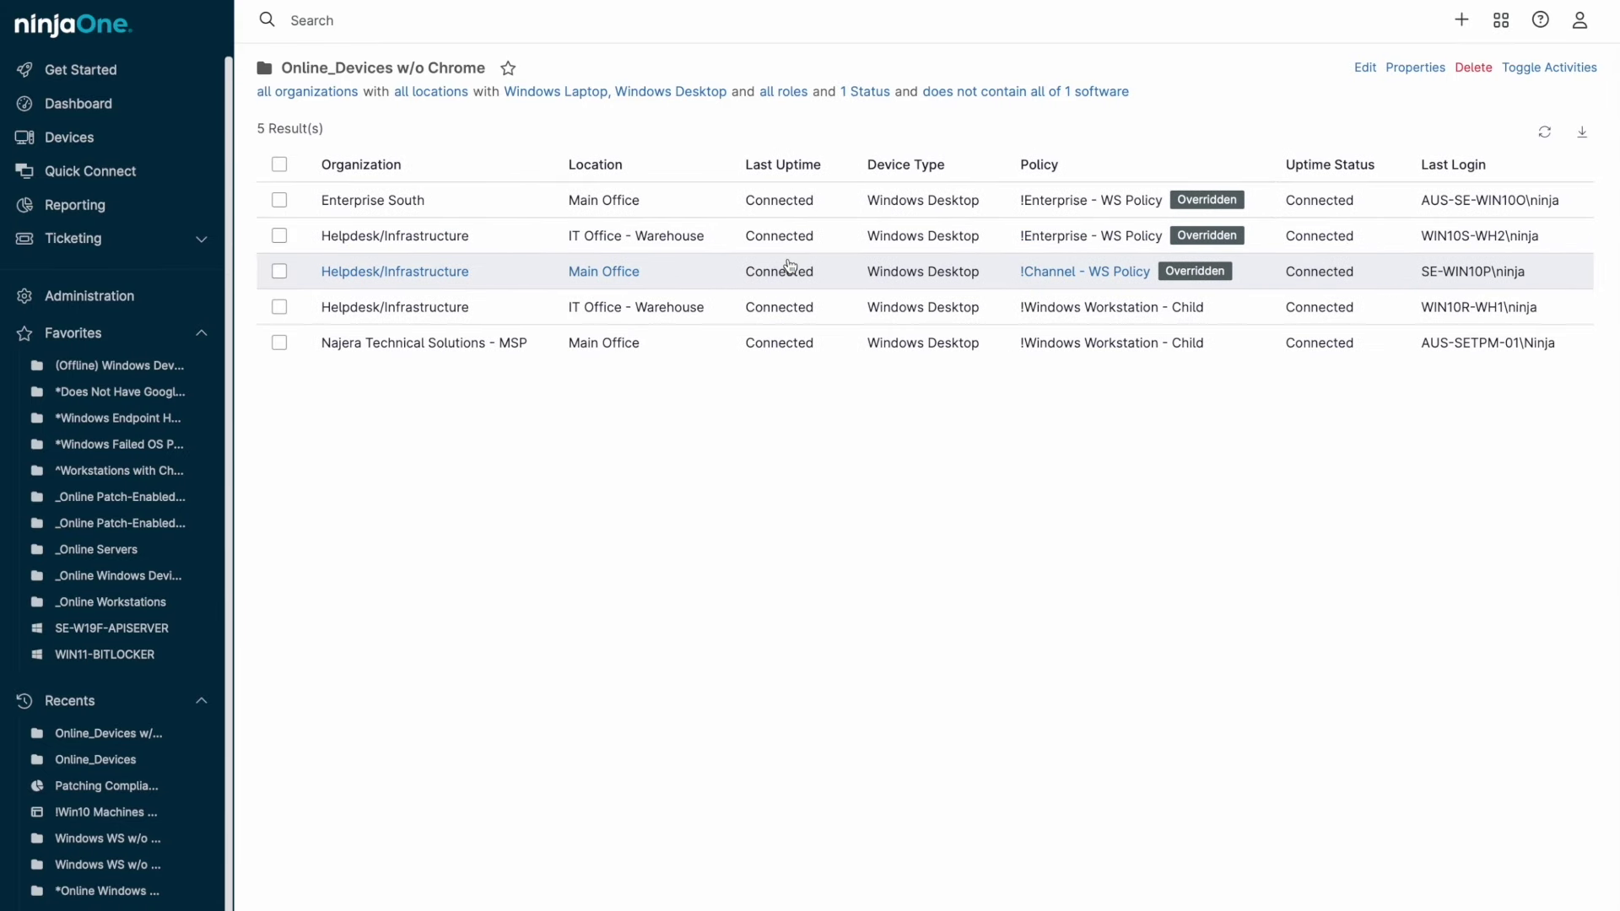
pyautogui.hscroll(-5, 790, 267)
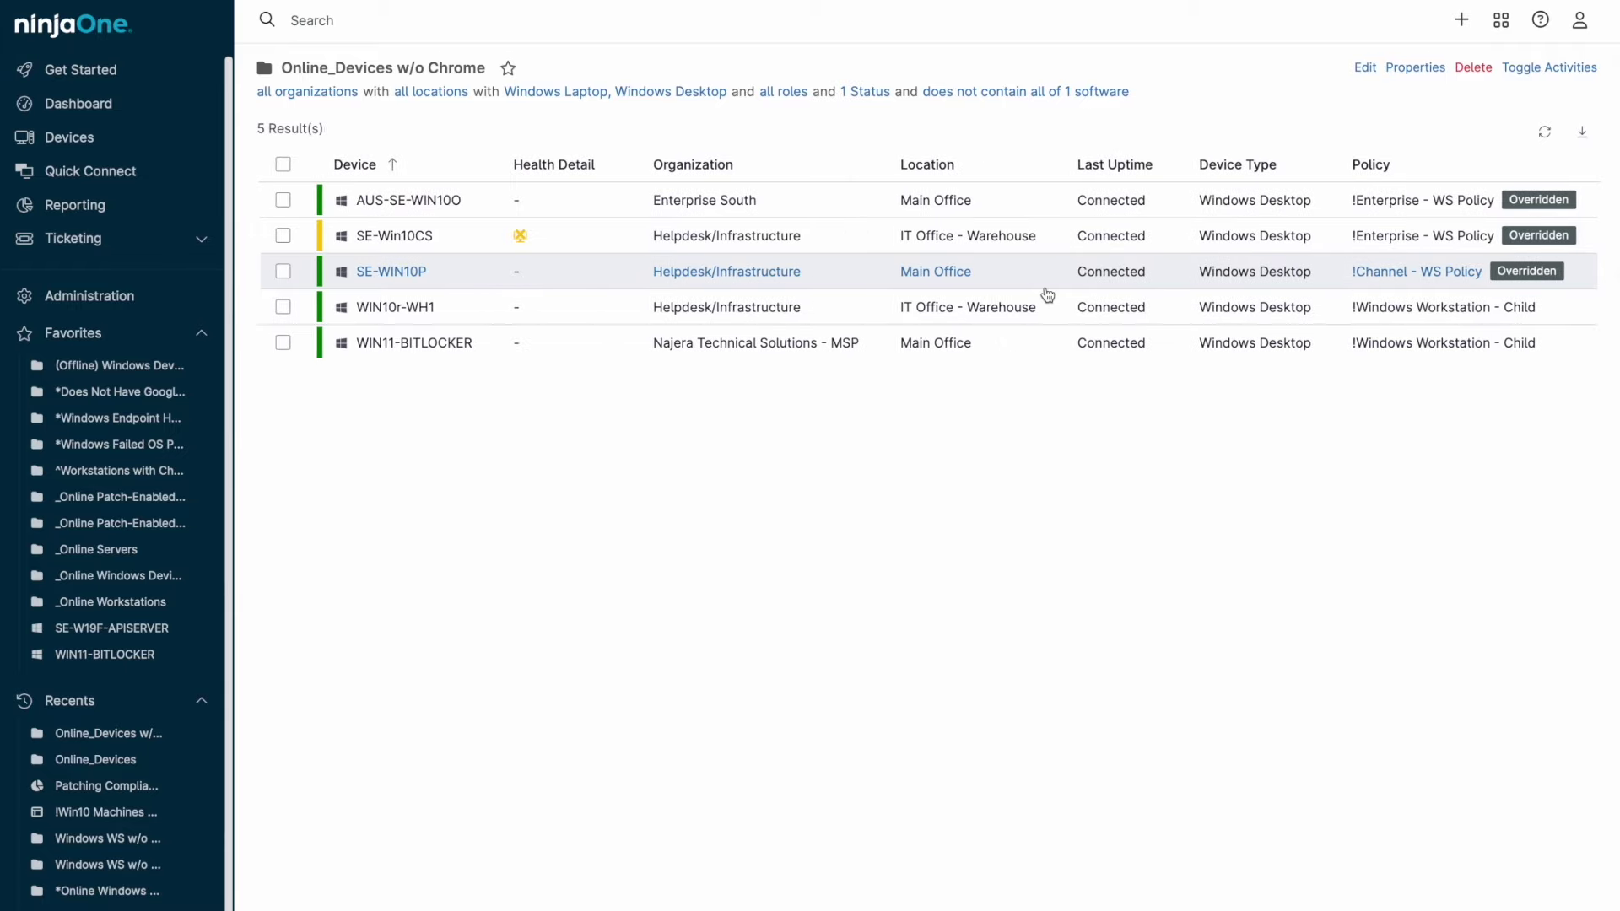
# Open the Patching Compliance report and scroll through its 88% enablement and workstation/server patch figures.
pyautogui.click(166, 210)
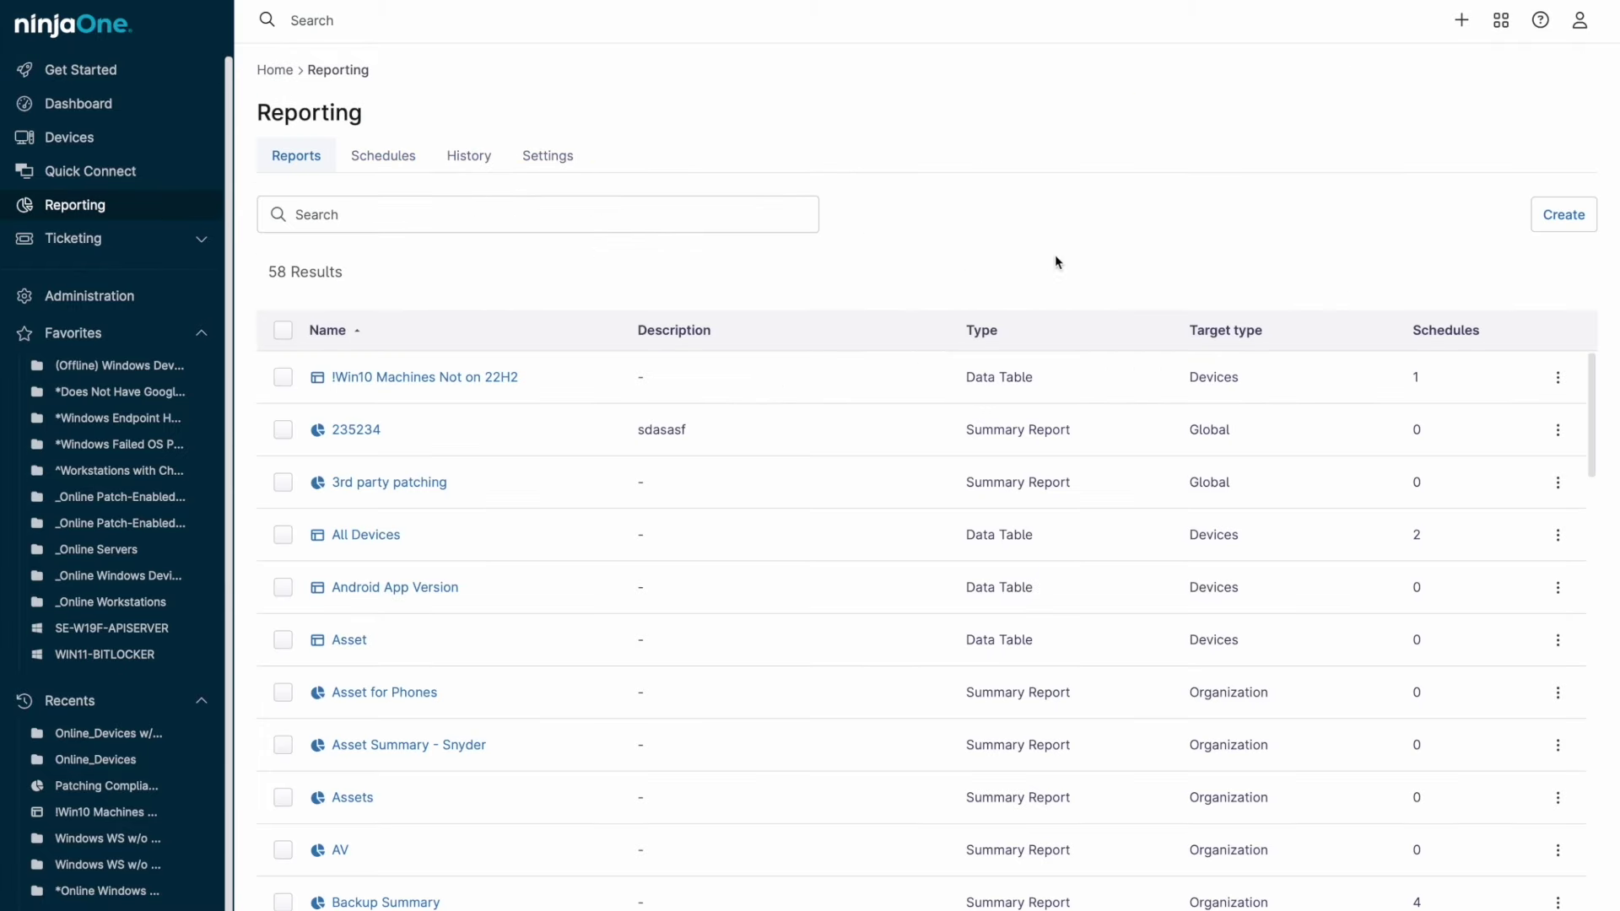
pyautogui.click(1550, 221)
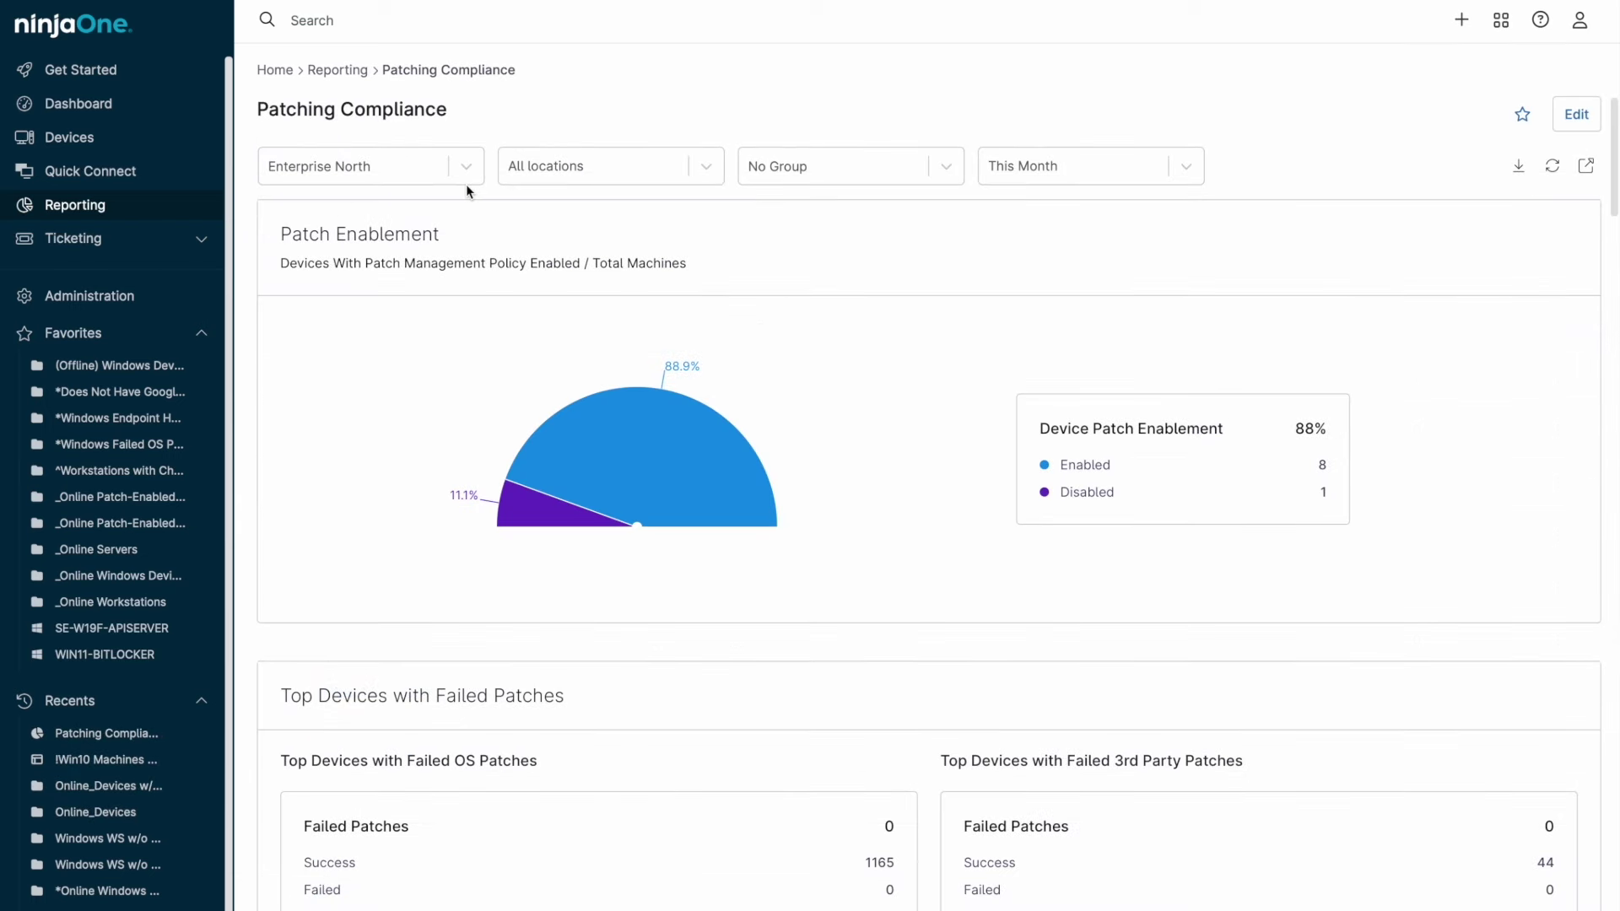
pyautogui.scroll(-3, 465, 184)
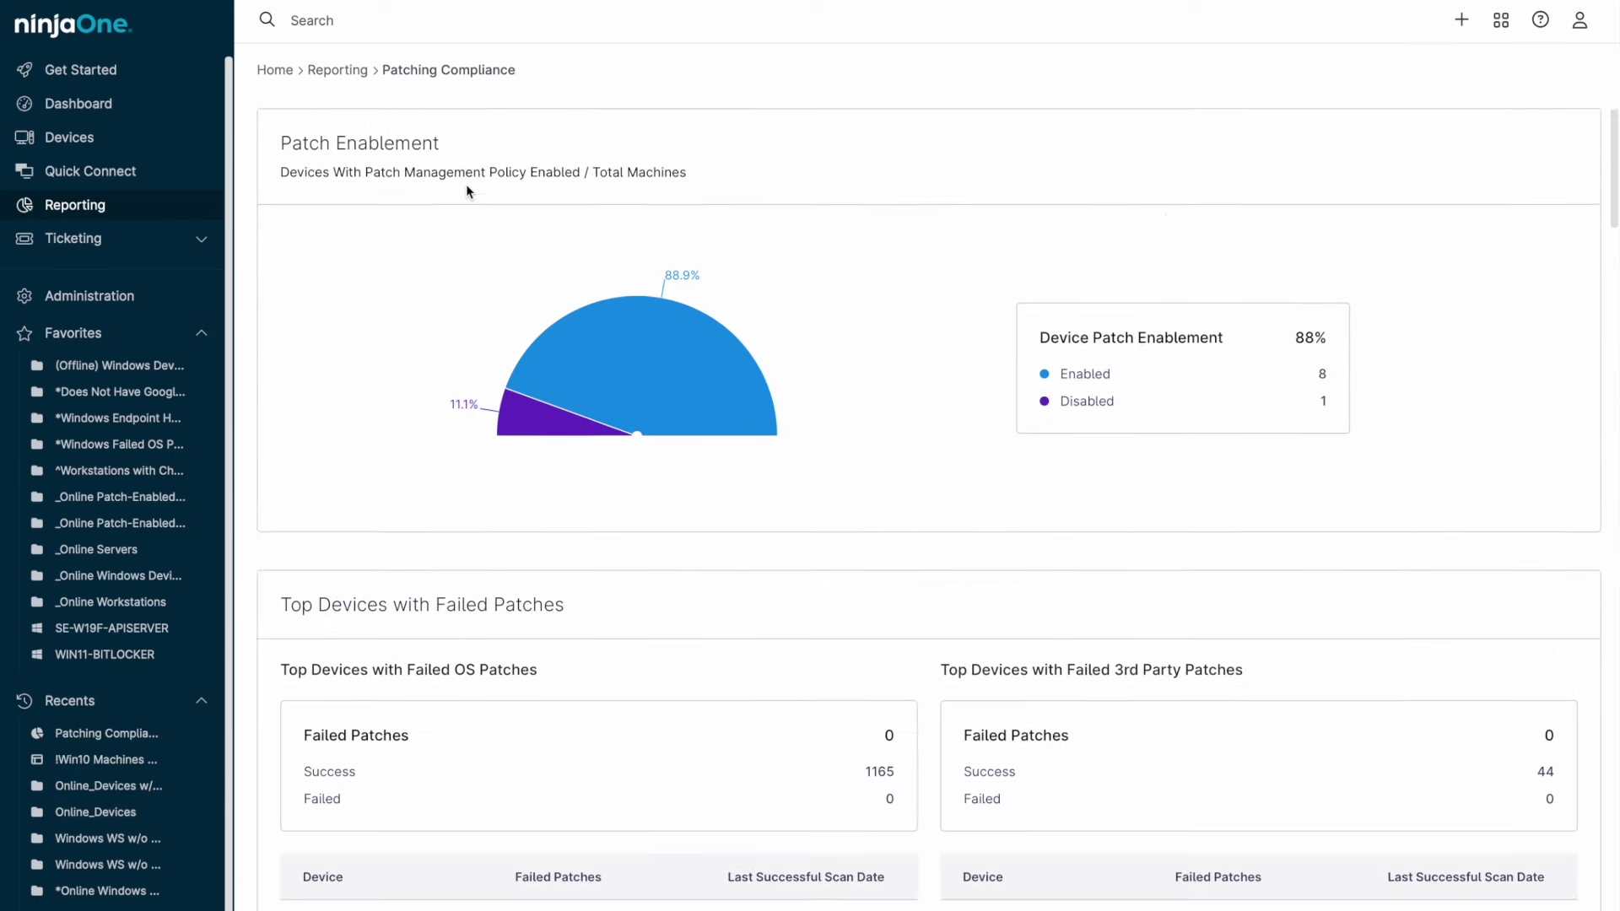
pyautogui.scroll(-6, 466, 186)
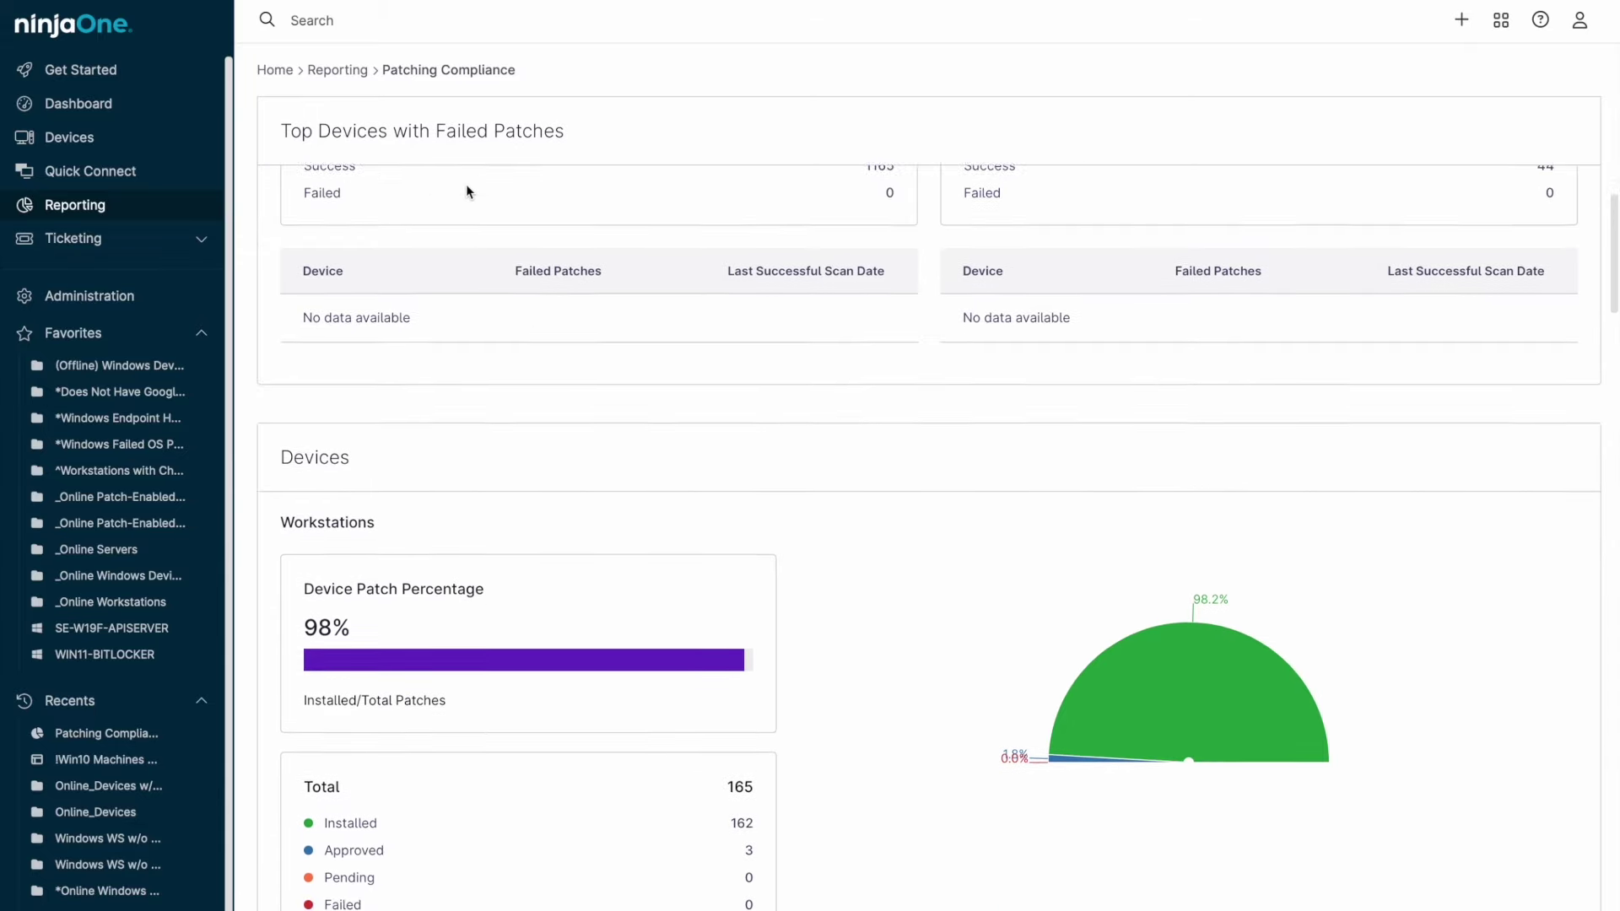
pyautogui.scroll(-6, 466, 187)
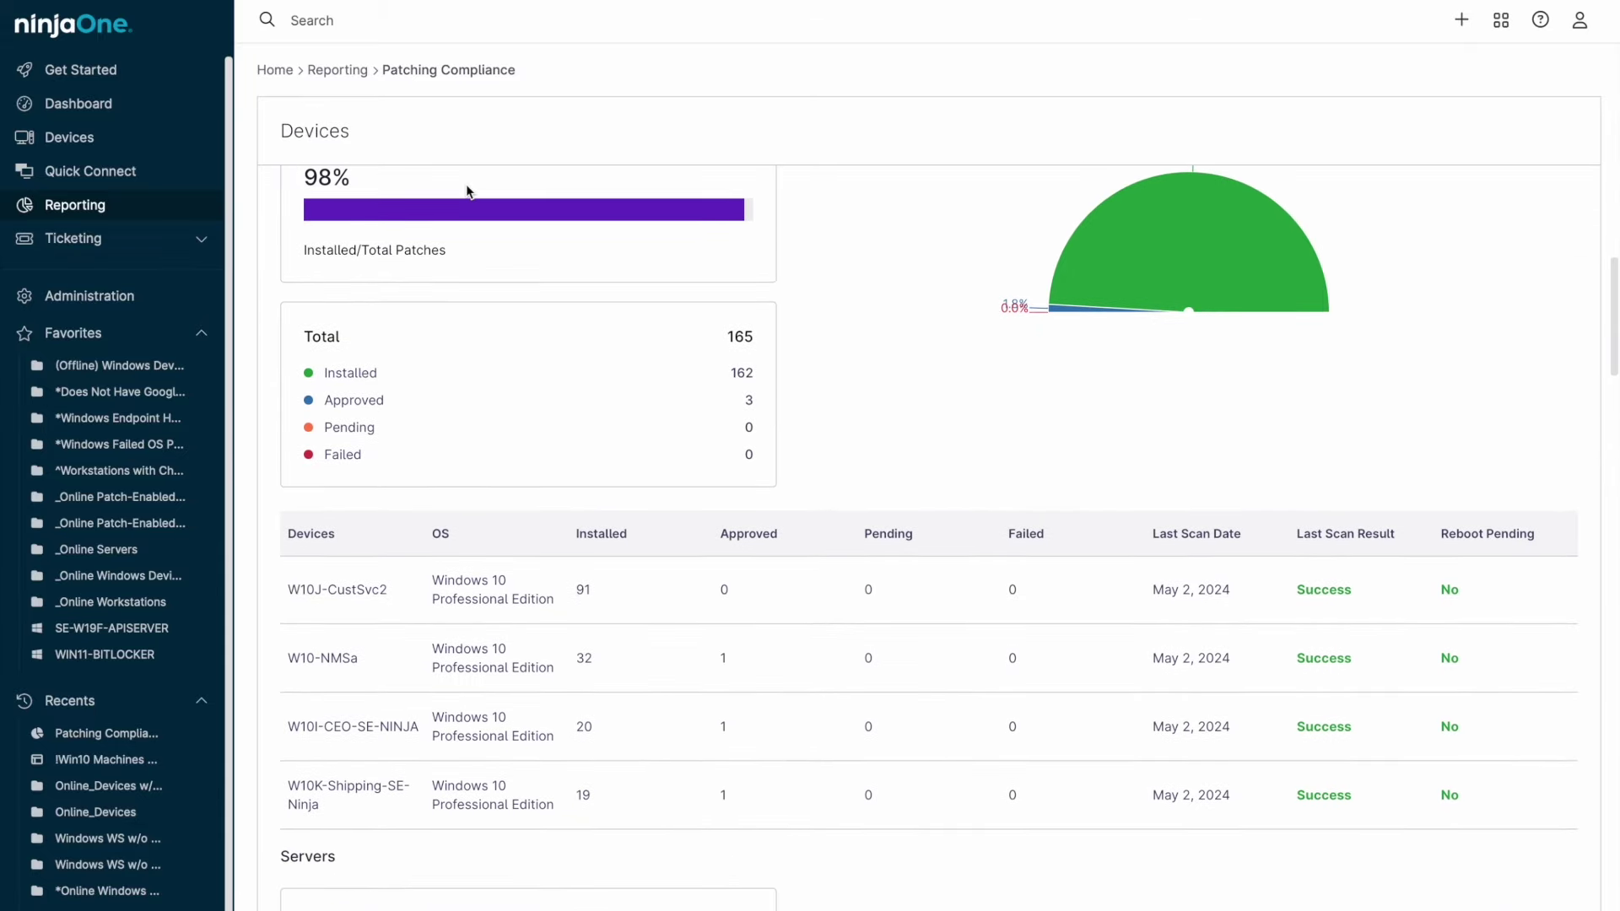
pyautogui.scroll(-5, 466, 184)
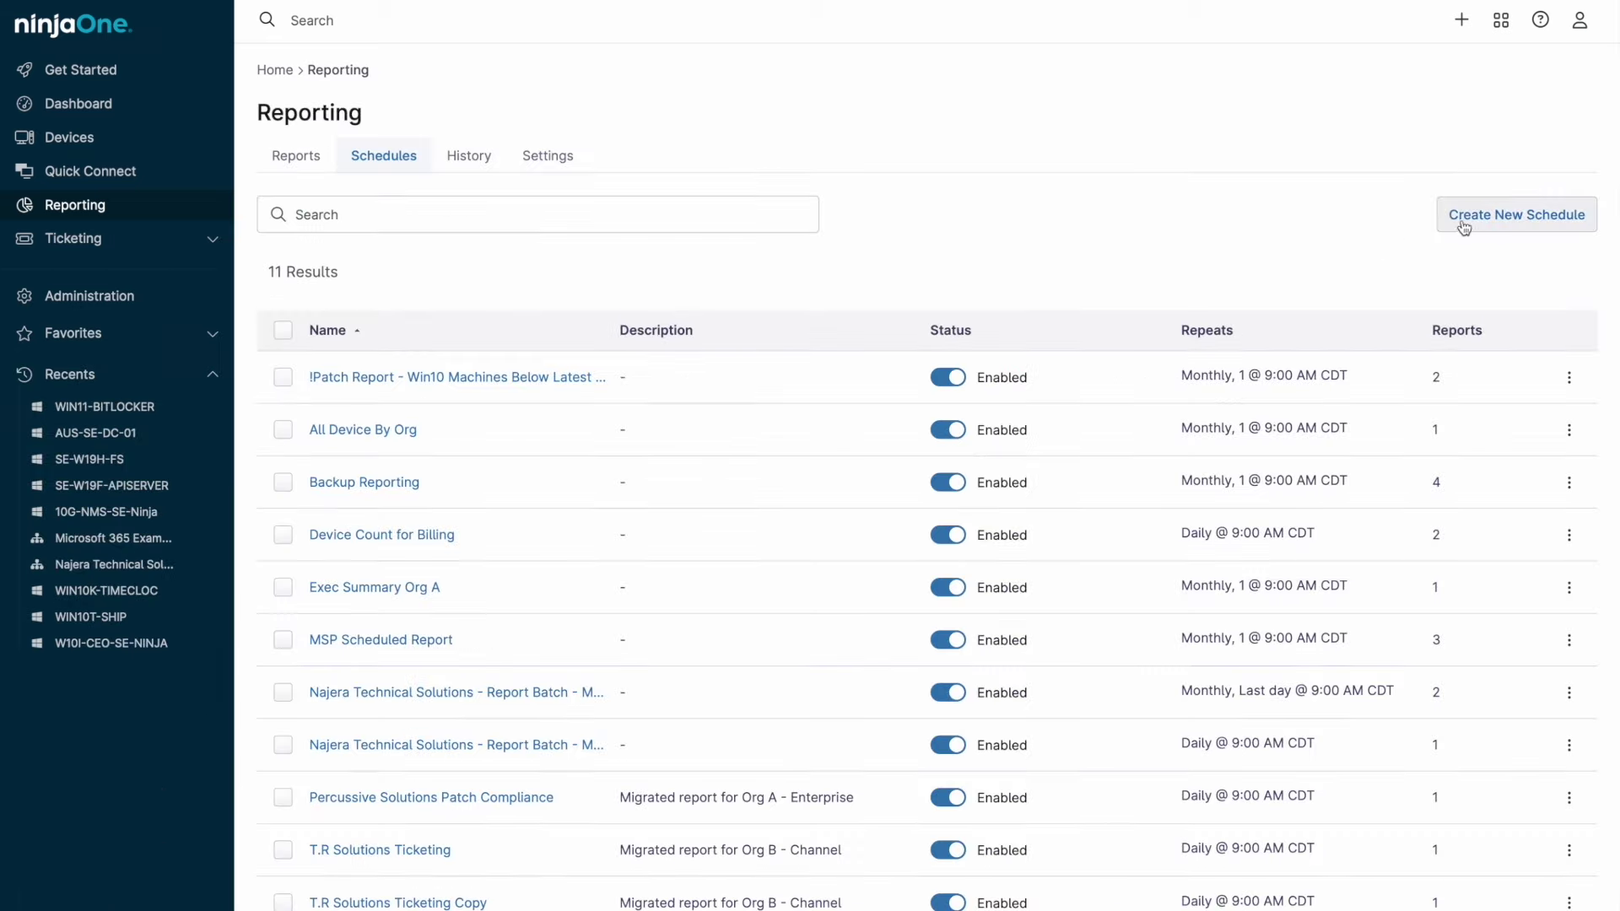
# Start a new report schedule named 'Patch Compliance' that repeats monthly.
pyautogui.click(1463, 221)
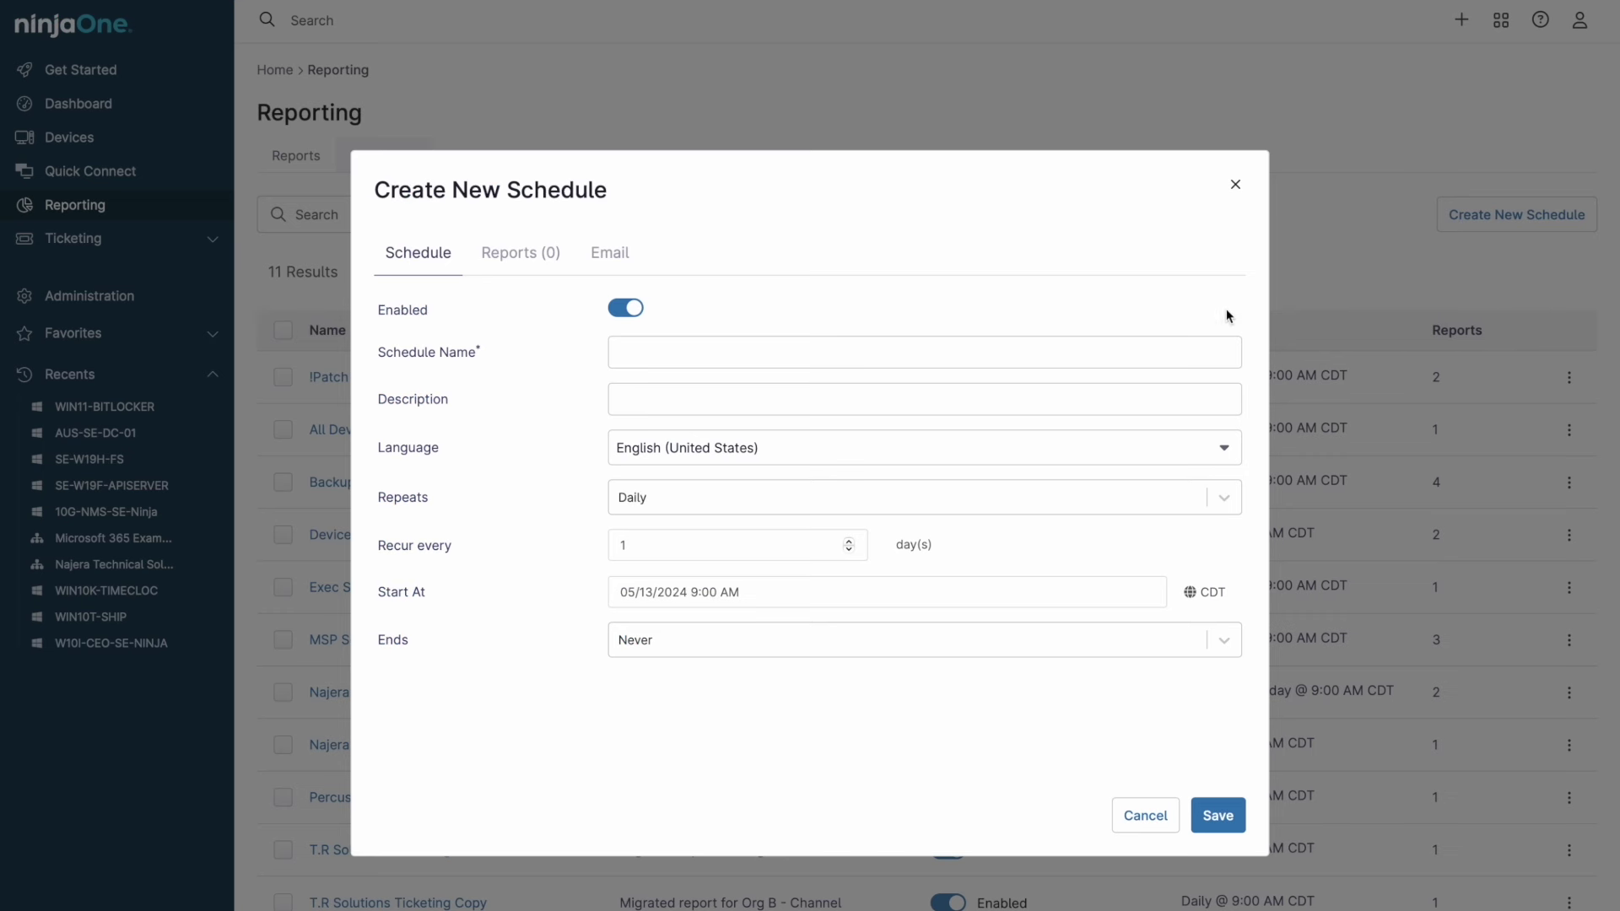
pyautogui.click(1149, 351)
pyautogui.write('Patch Compliance')
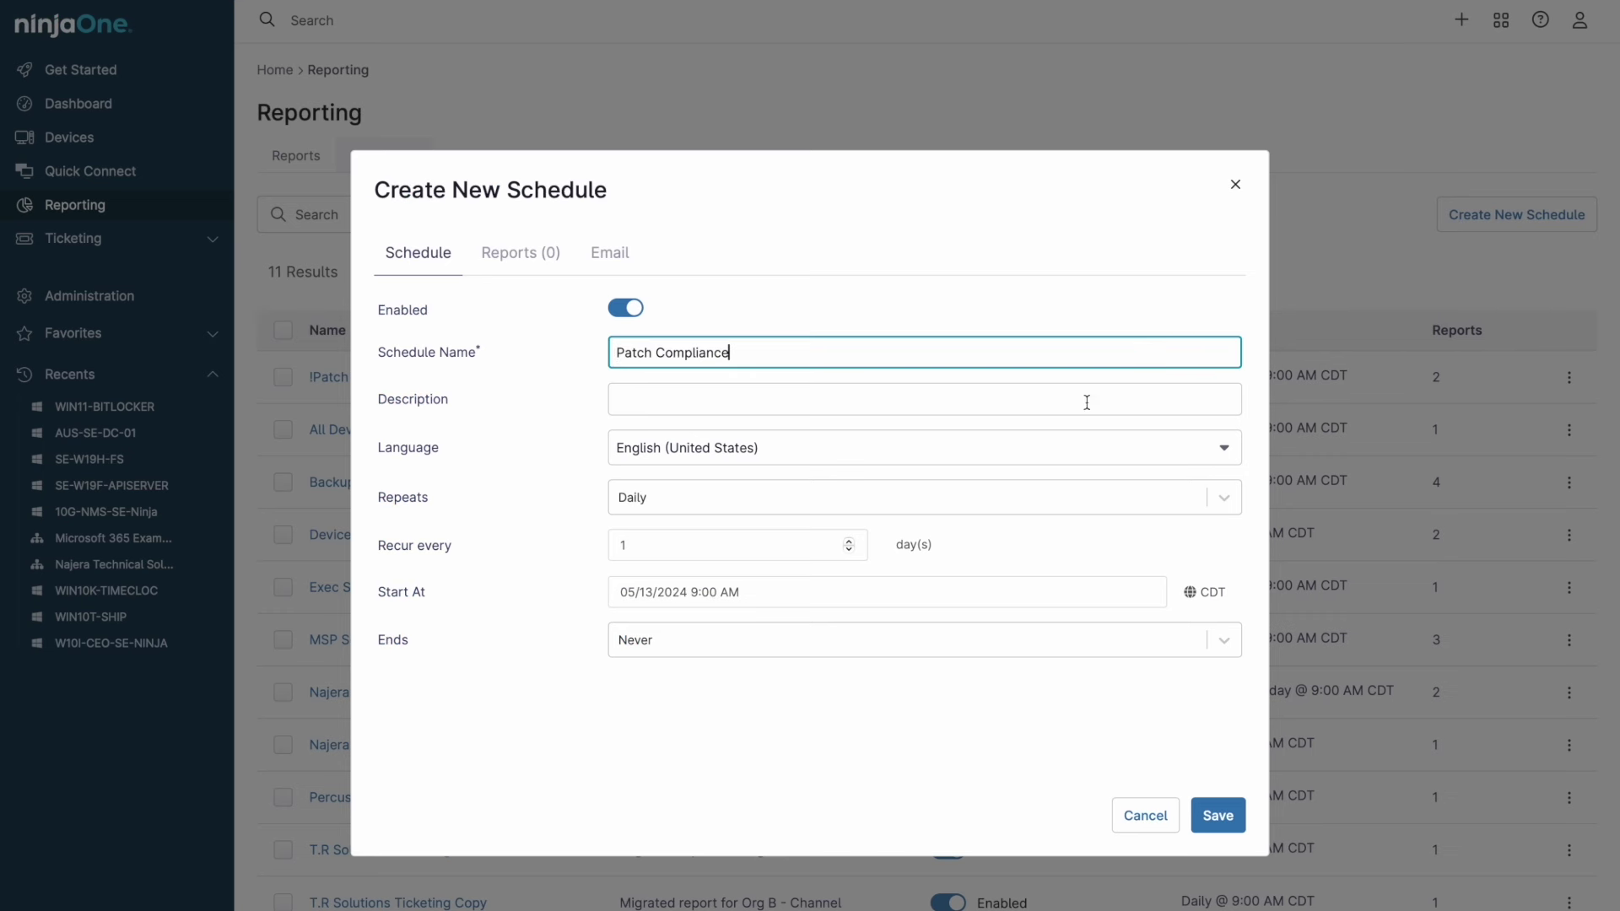
pyautogui.click(1006, 504)
pyautogui.click(939, 596)
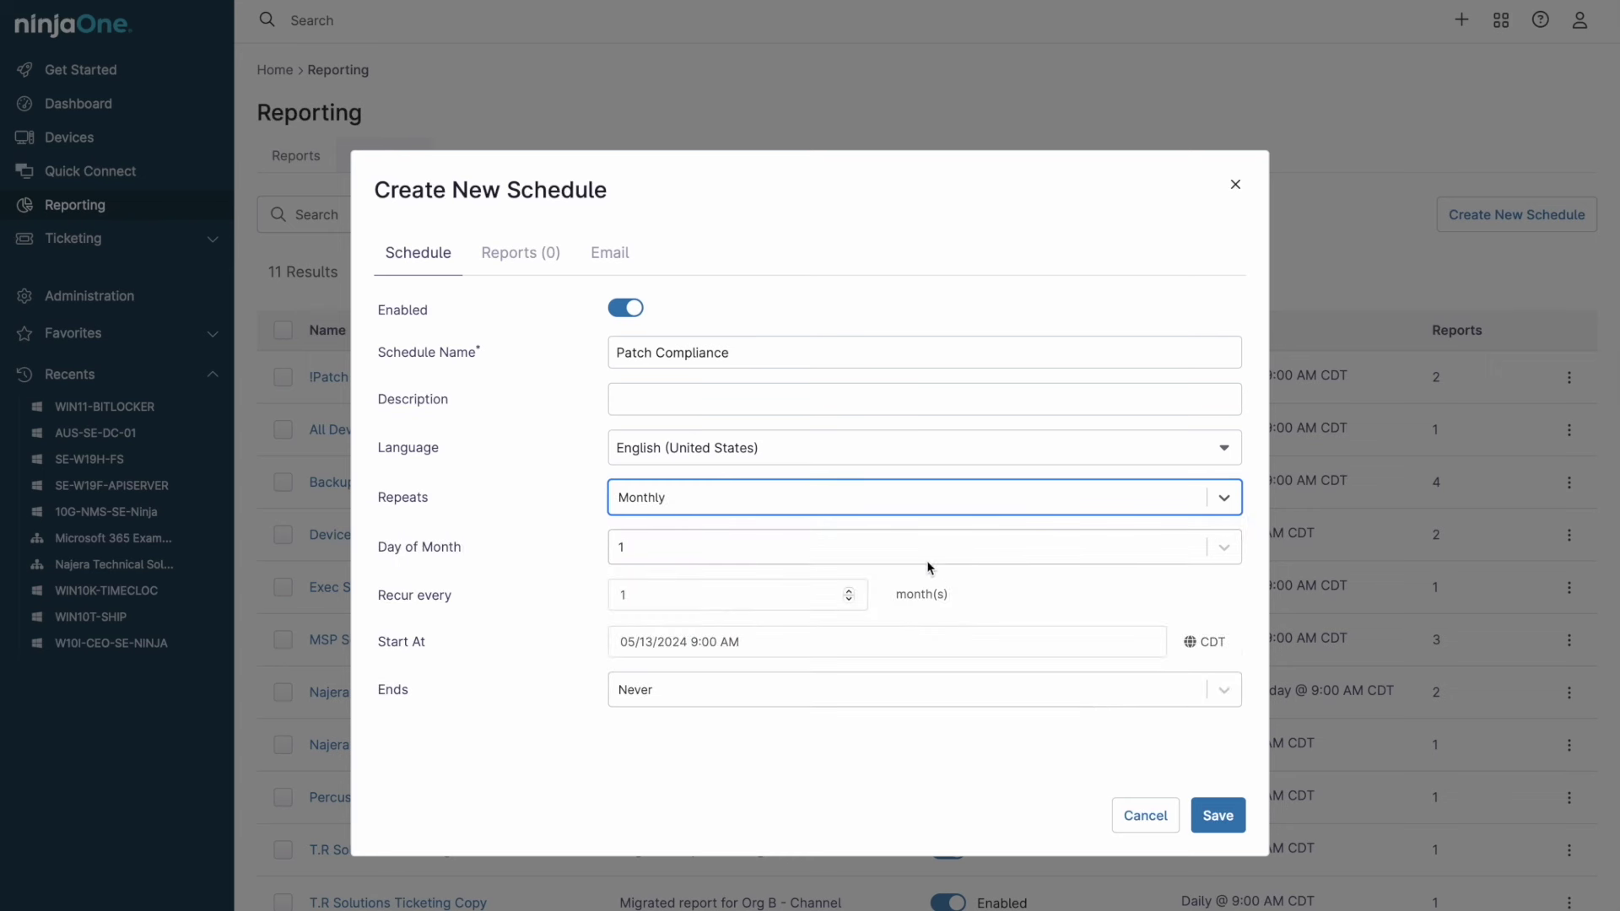
# Add the Patching Compliance report to the schedule for the Enterprise South organization.
pyautogui.click(528, 257)
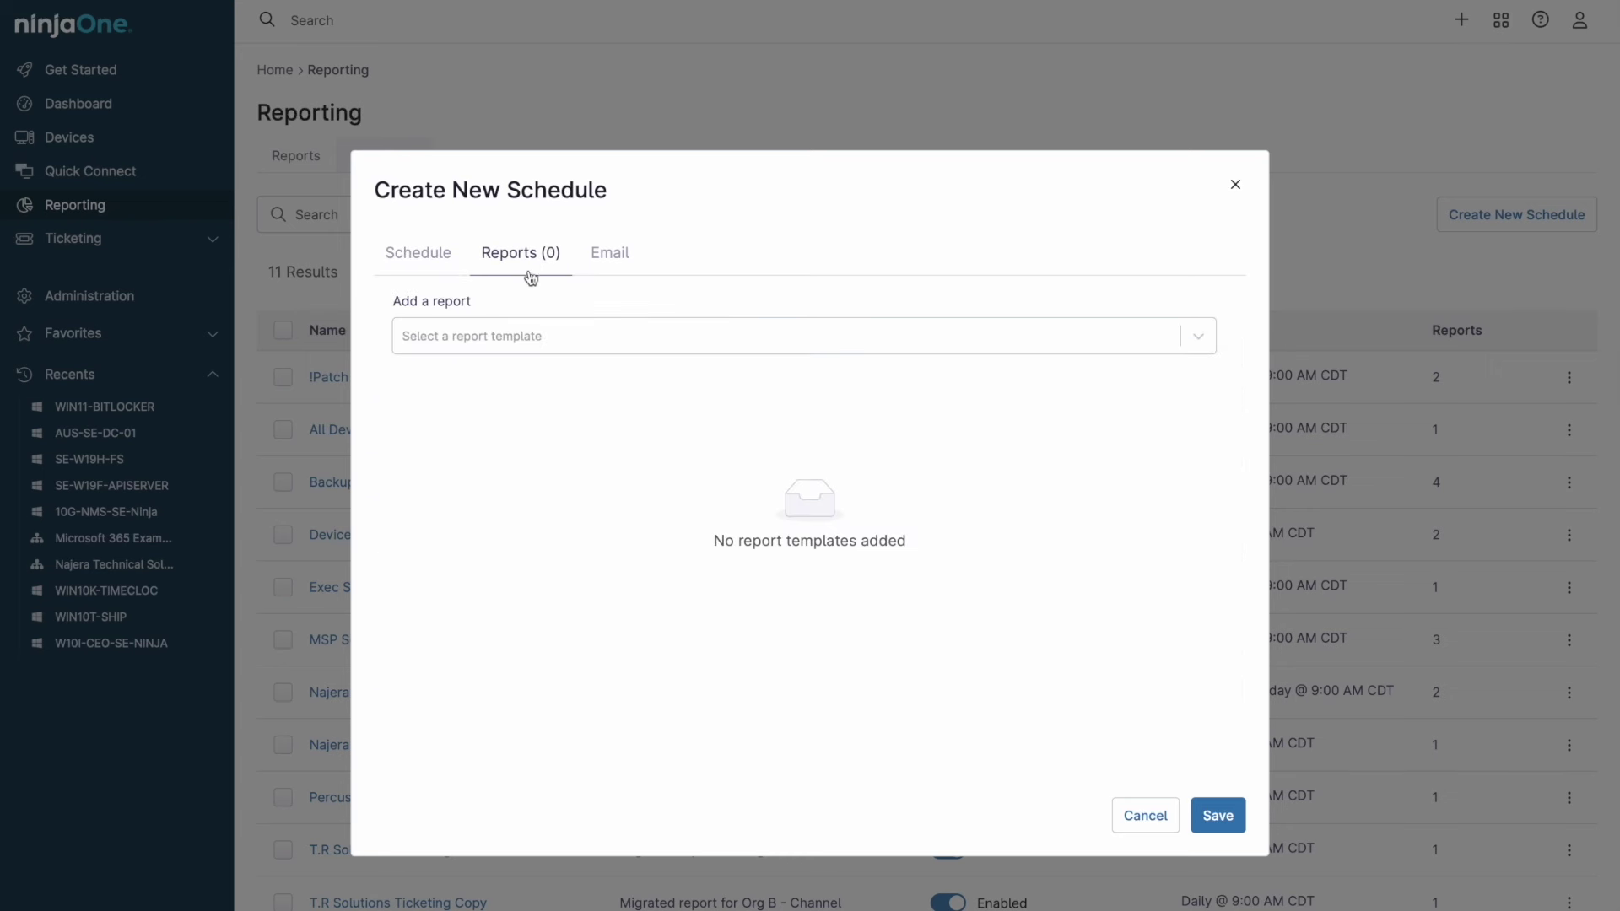
pyautogui.click(541, 335)
pyautogui.write('patc')
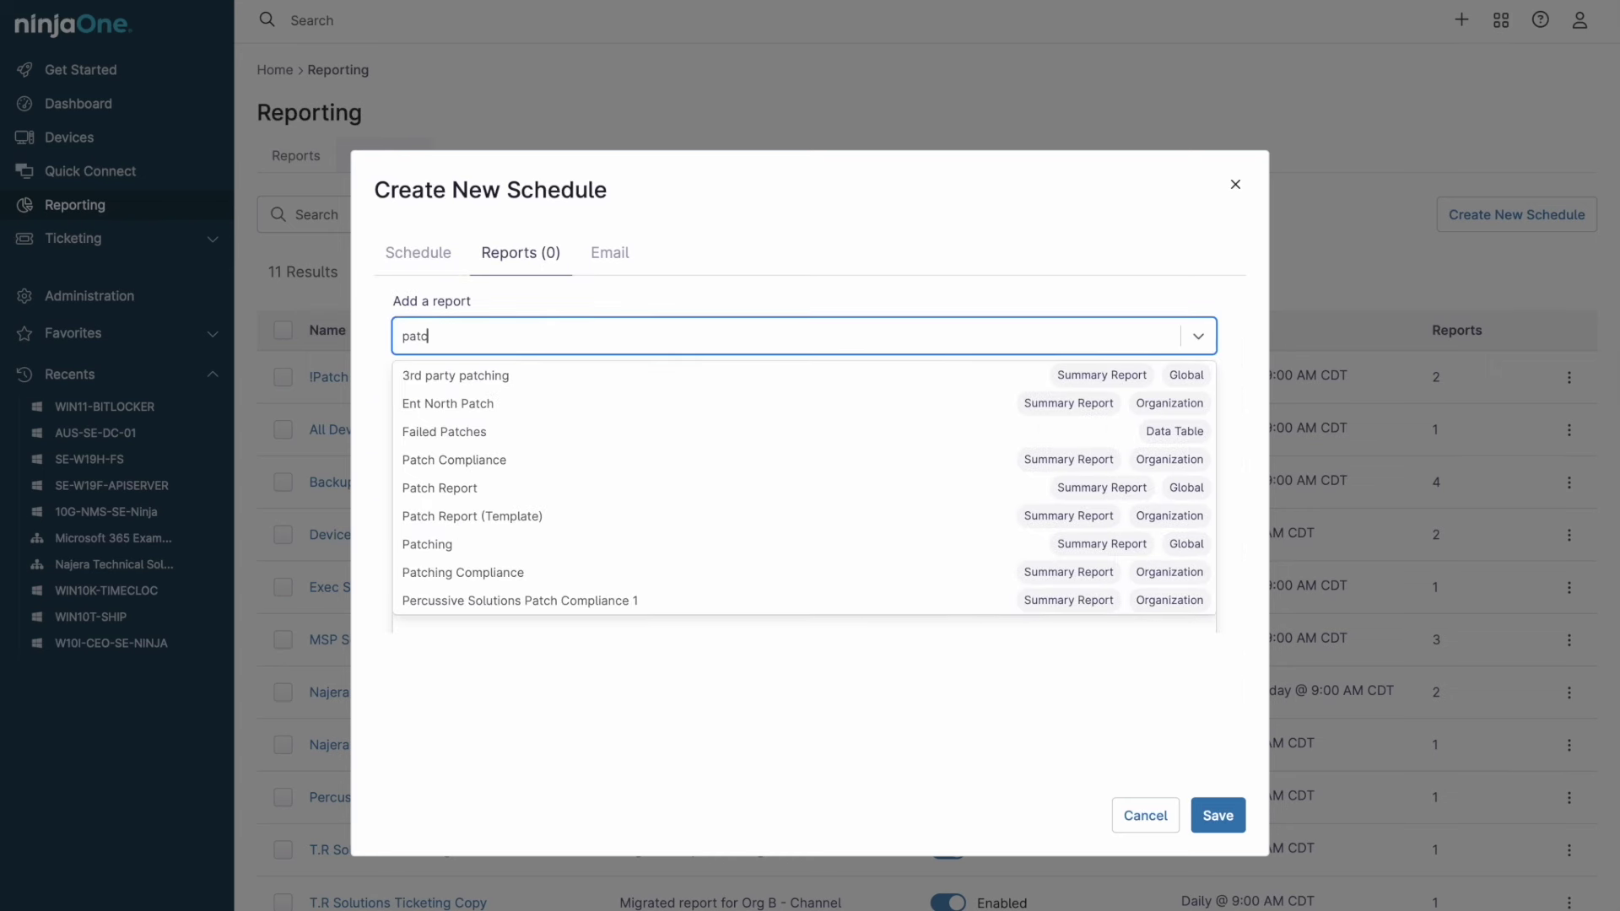
pyautogui.click(517, 576)
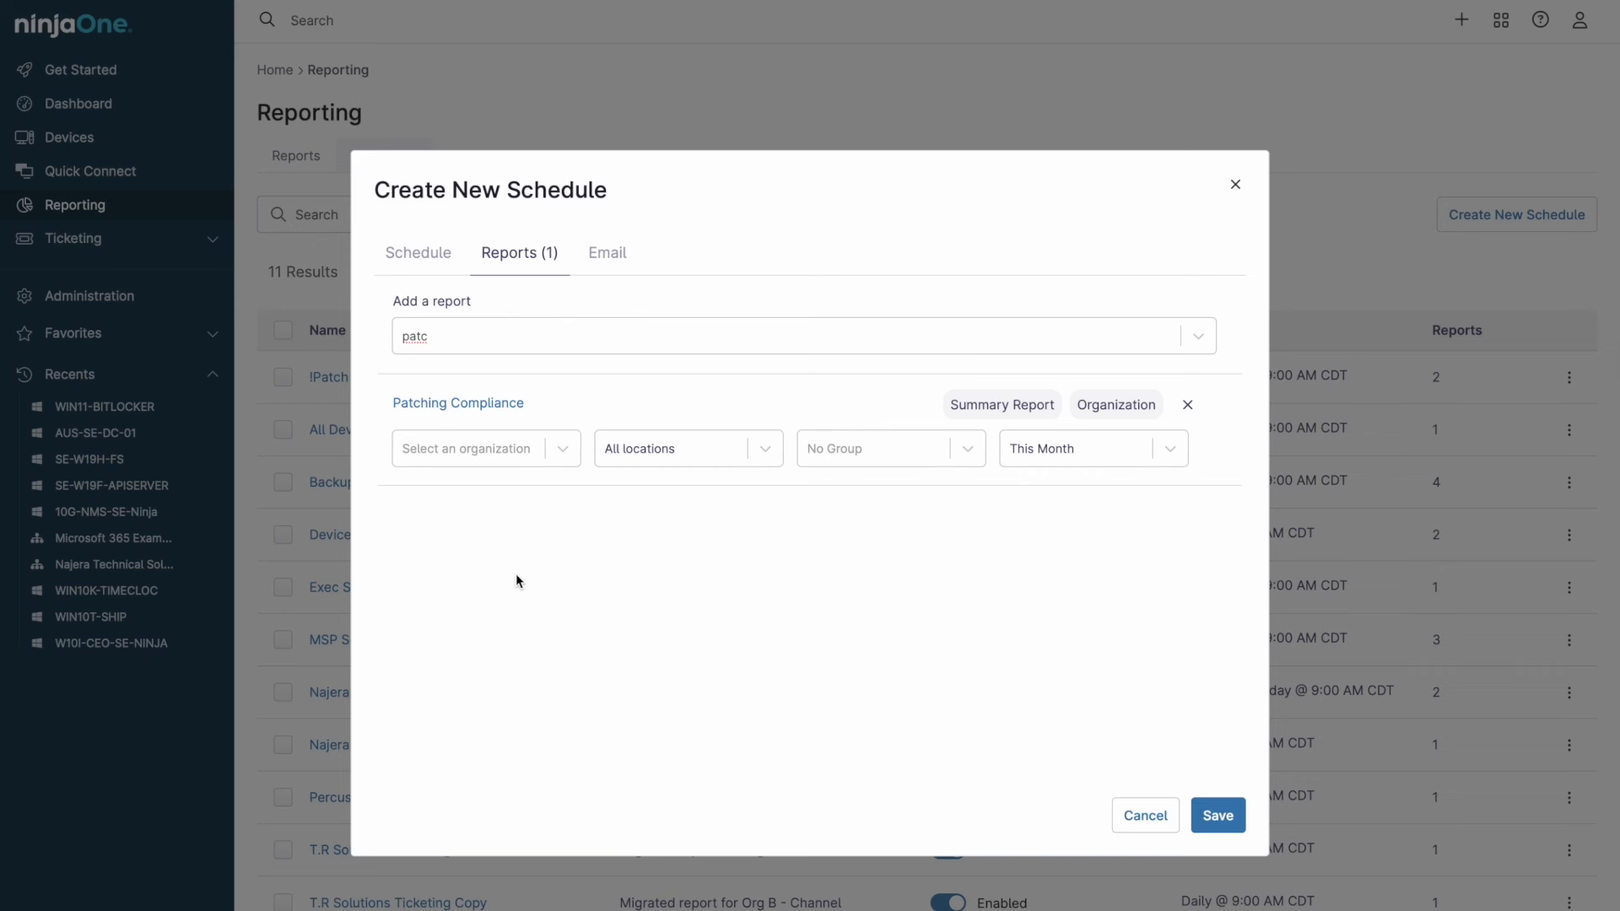
pyautogui.click(558, 459)
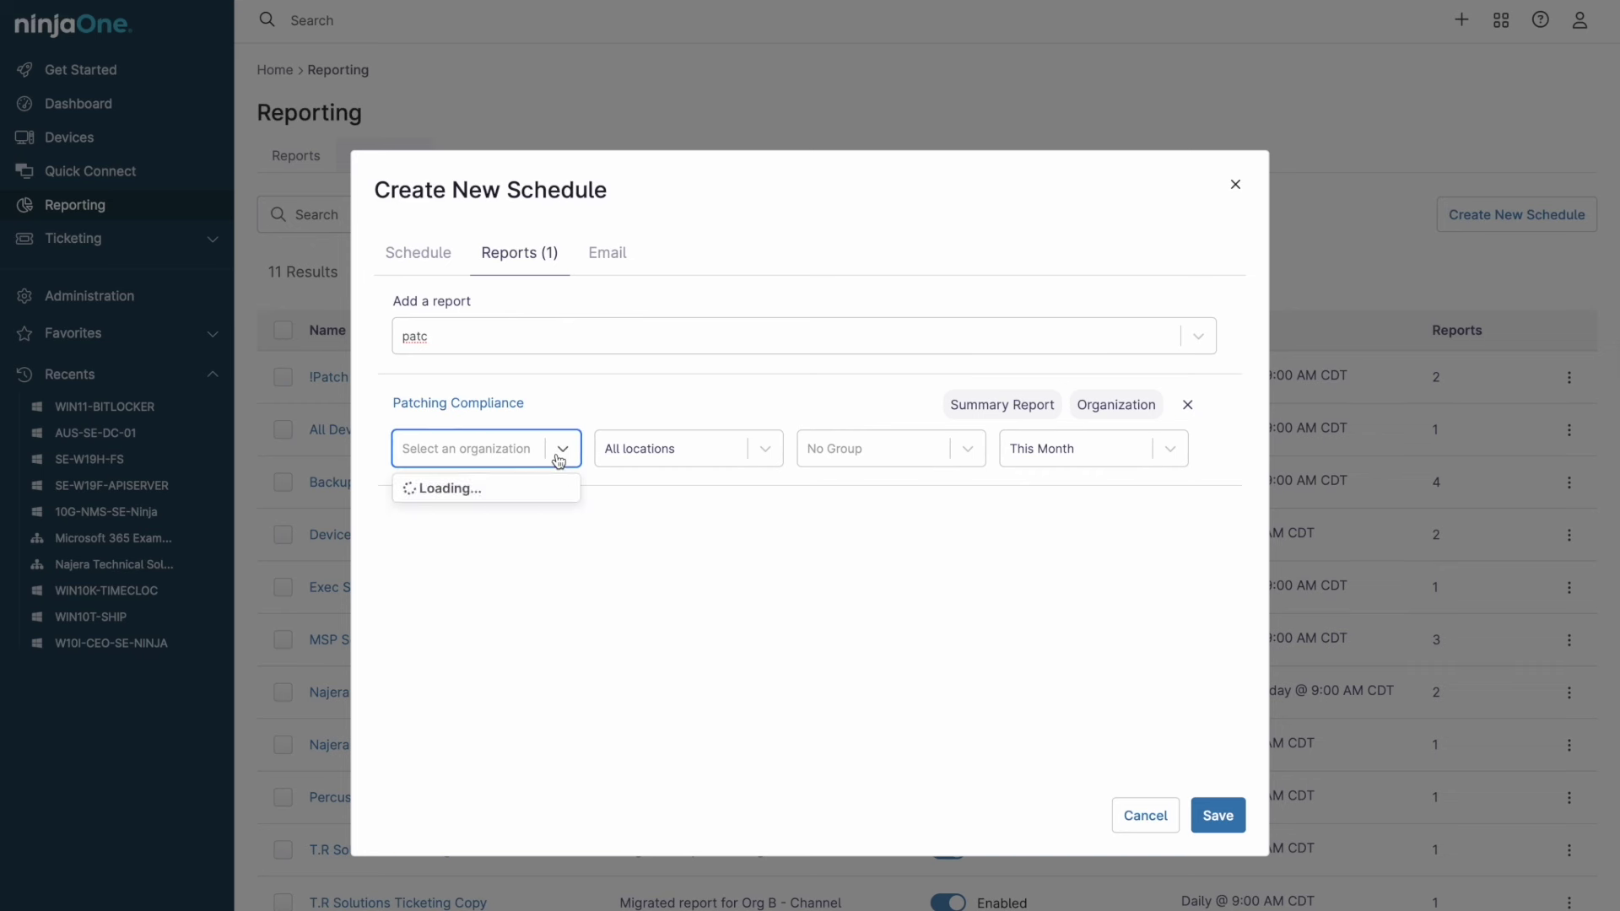
pyautogui.click(531, 544)
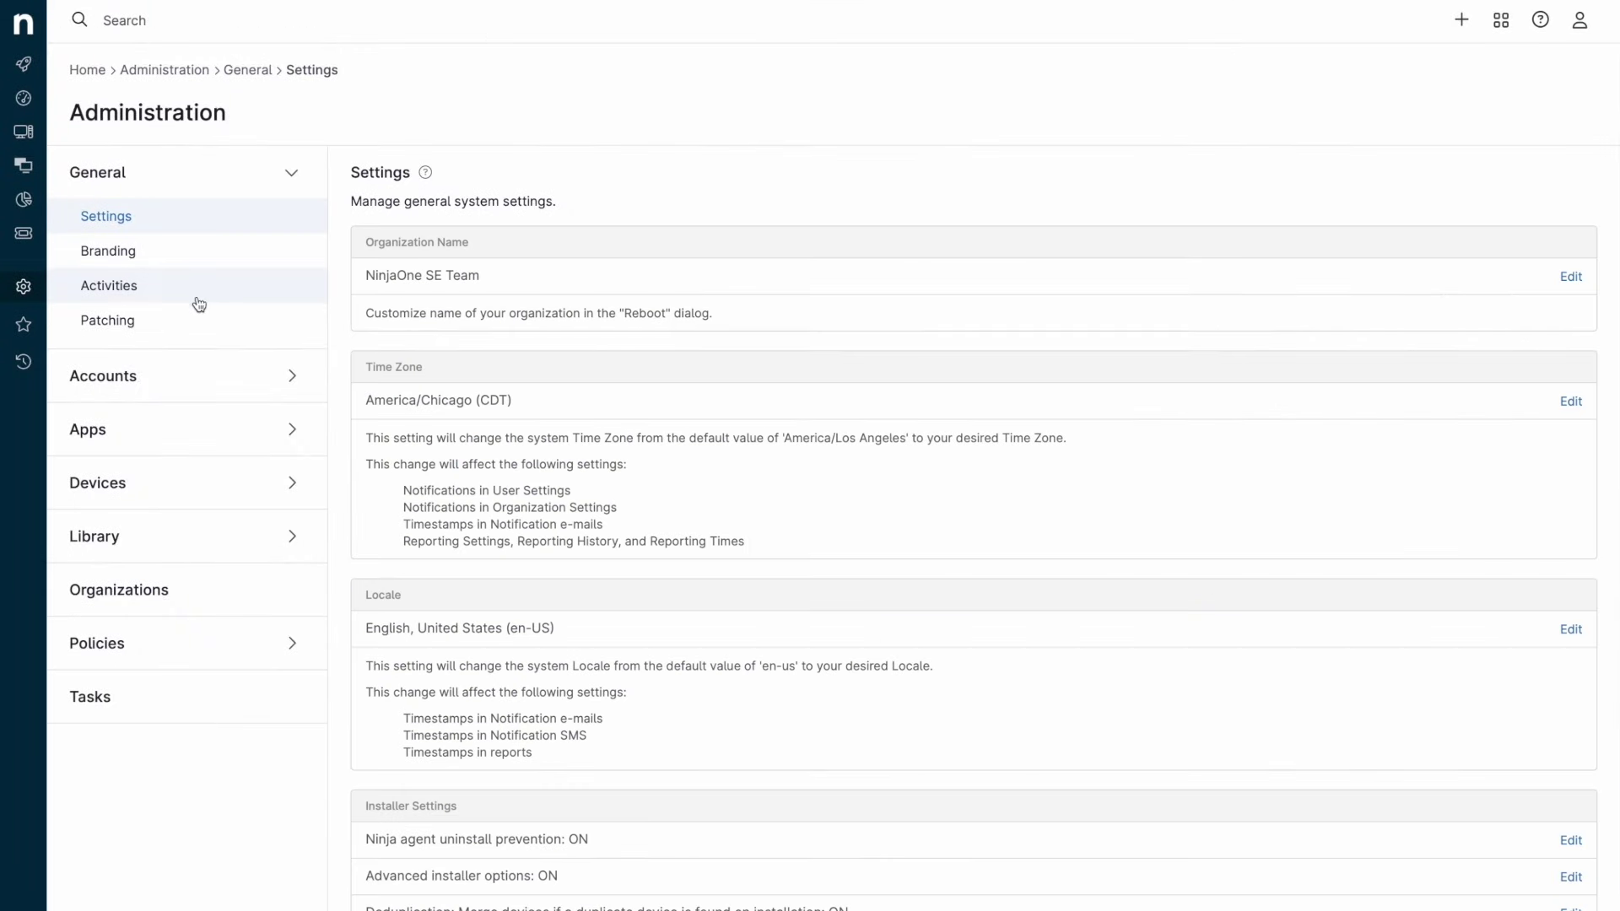
# Open the Enterprise - Technician Role for editing from Administration > Accounts > Technician Roles.
pyautogui.click(197, 373)
pyautogui.click(209, 315)
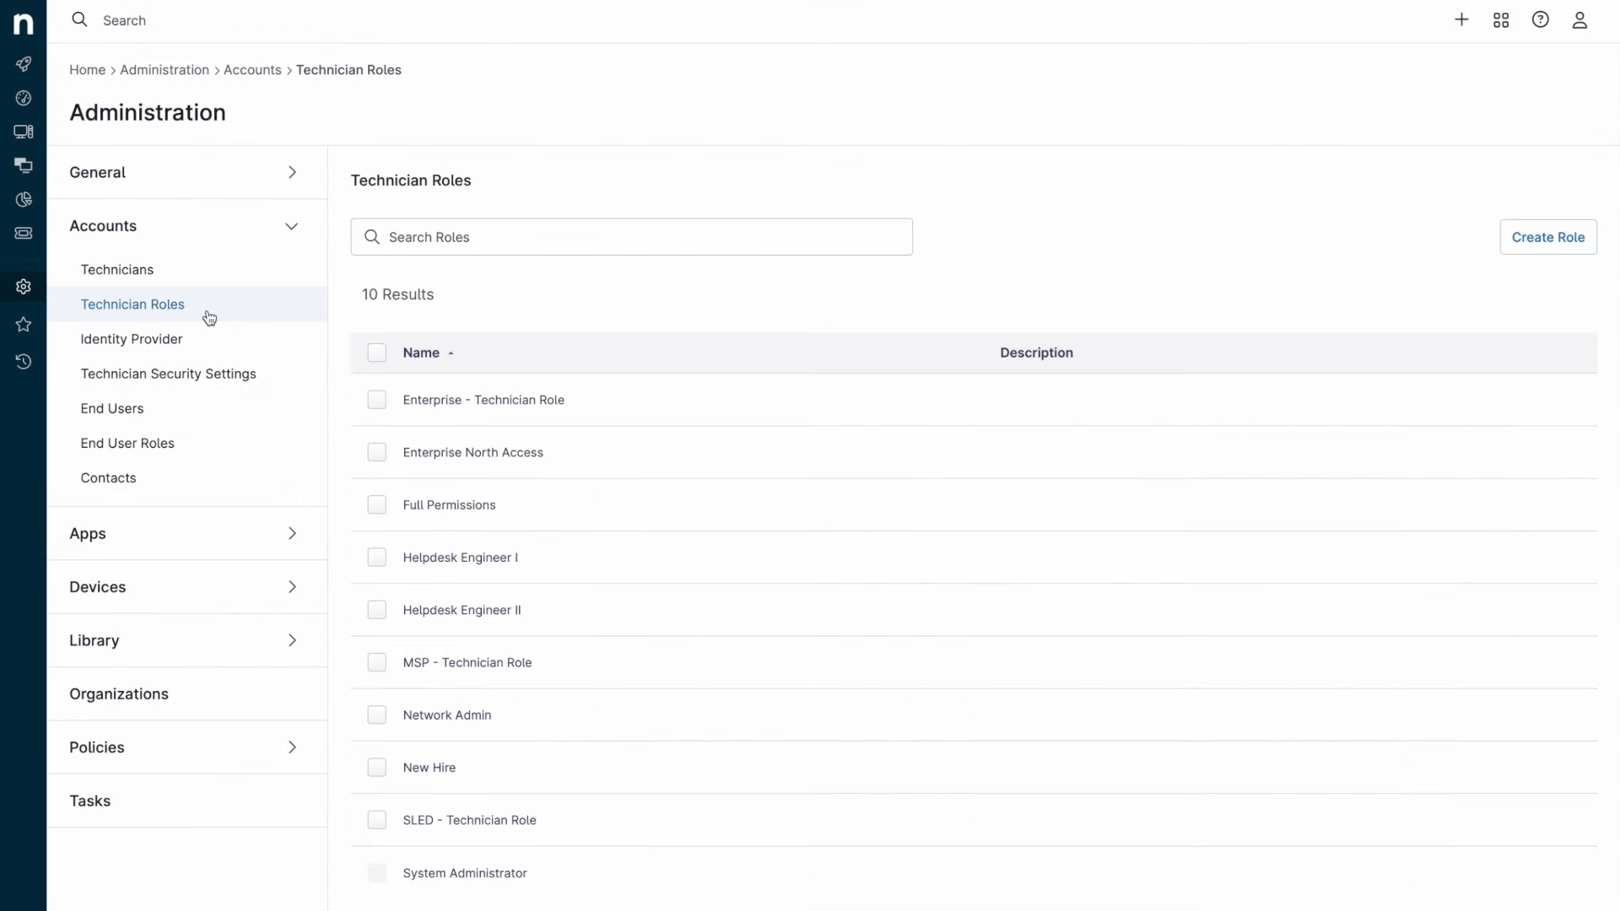
pyautogui.click(376, 400)
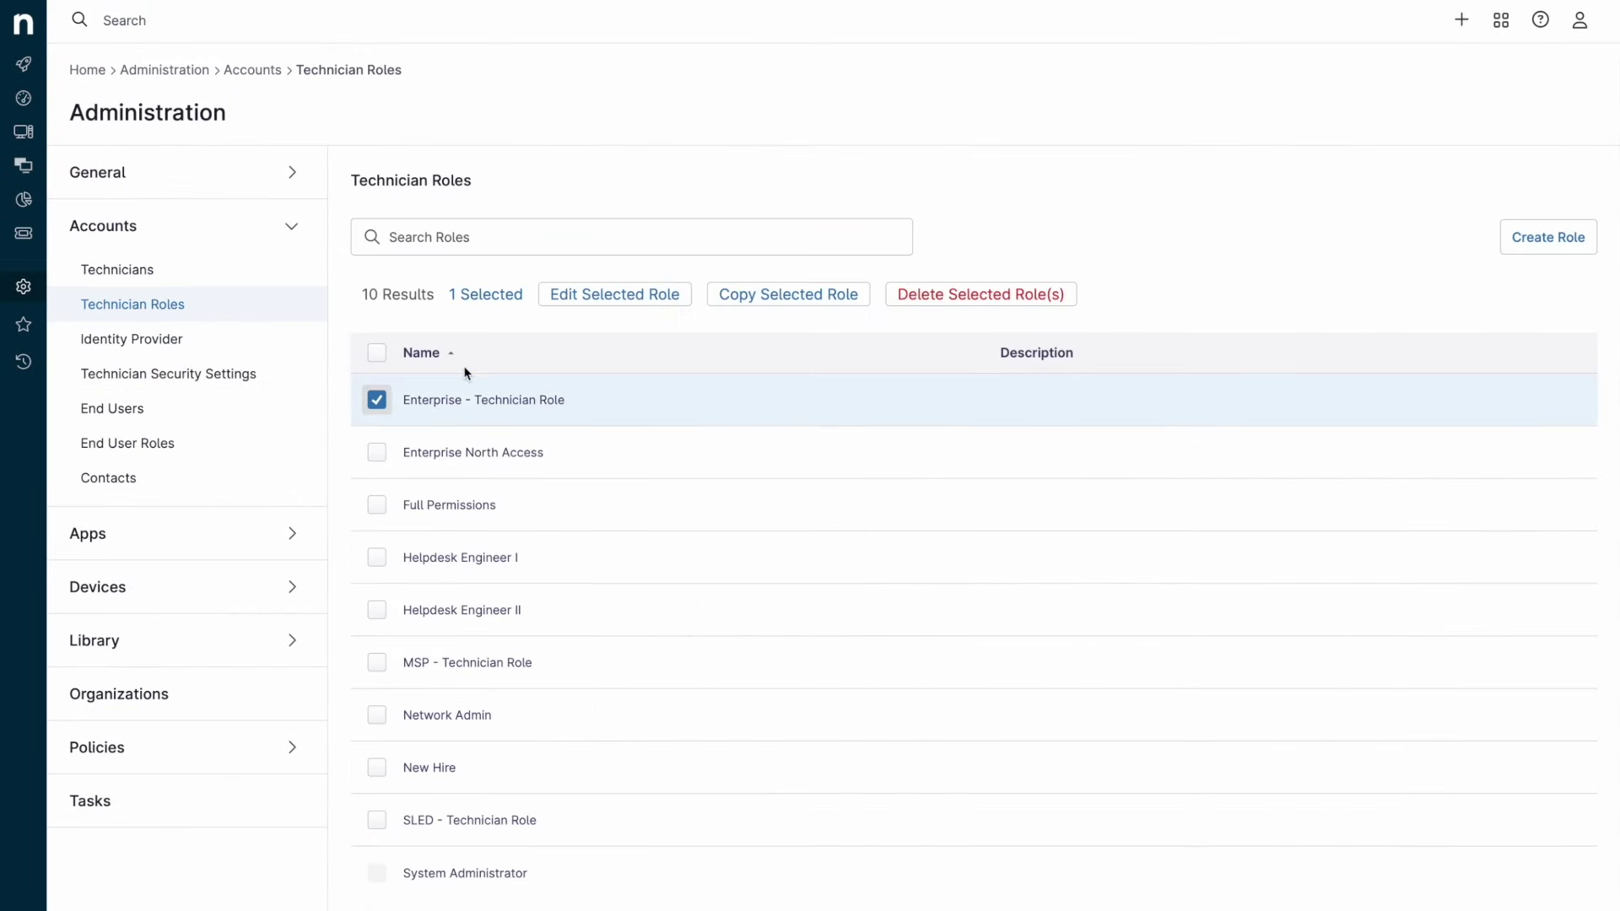
pyautogui.click(586, 302)
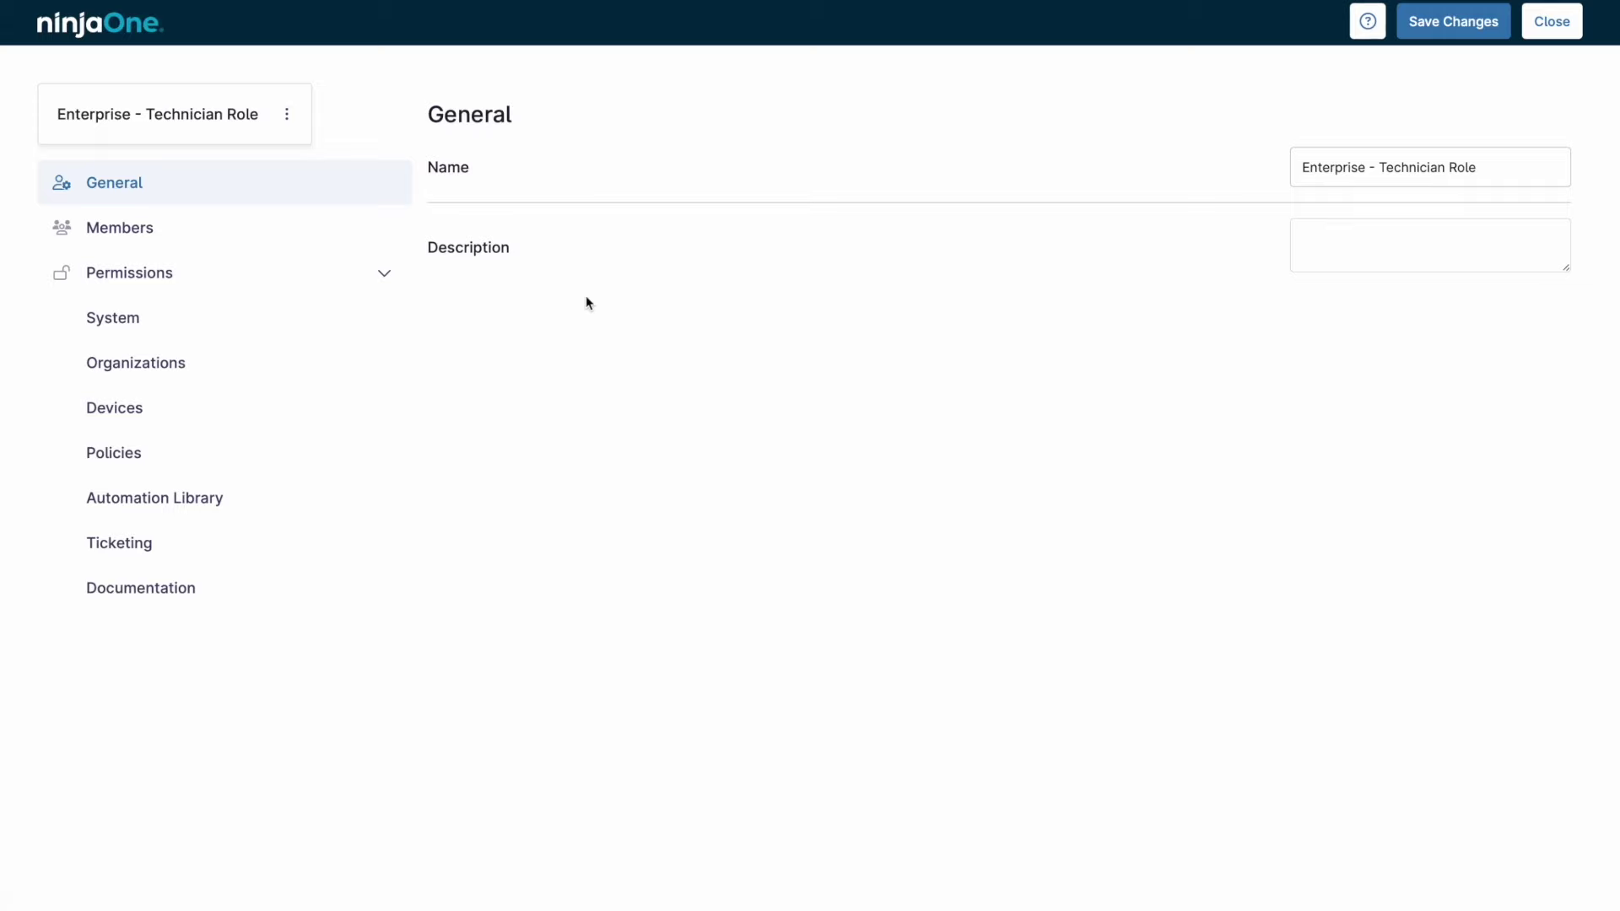
# Review the role's system, organization, device, policy, automation, ticketing and documentation permissions.
pyautogui.click(327, 308)
pyautogui.click(305, 366)
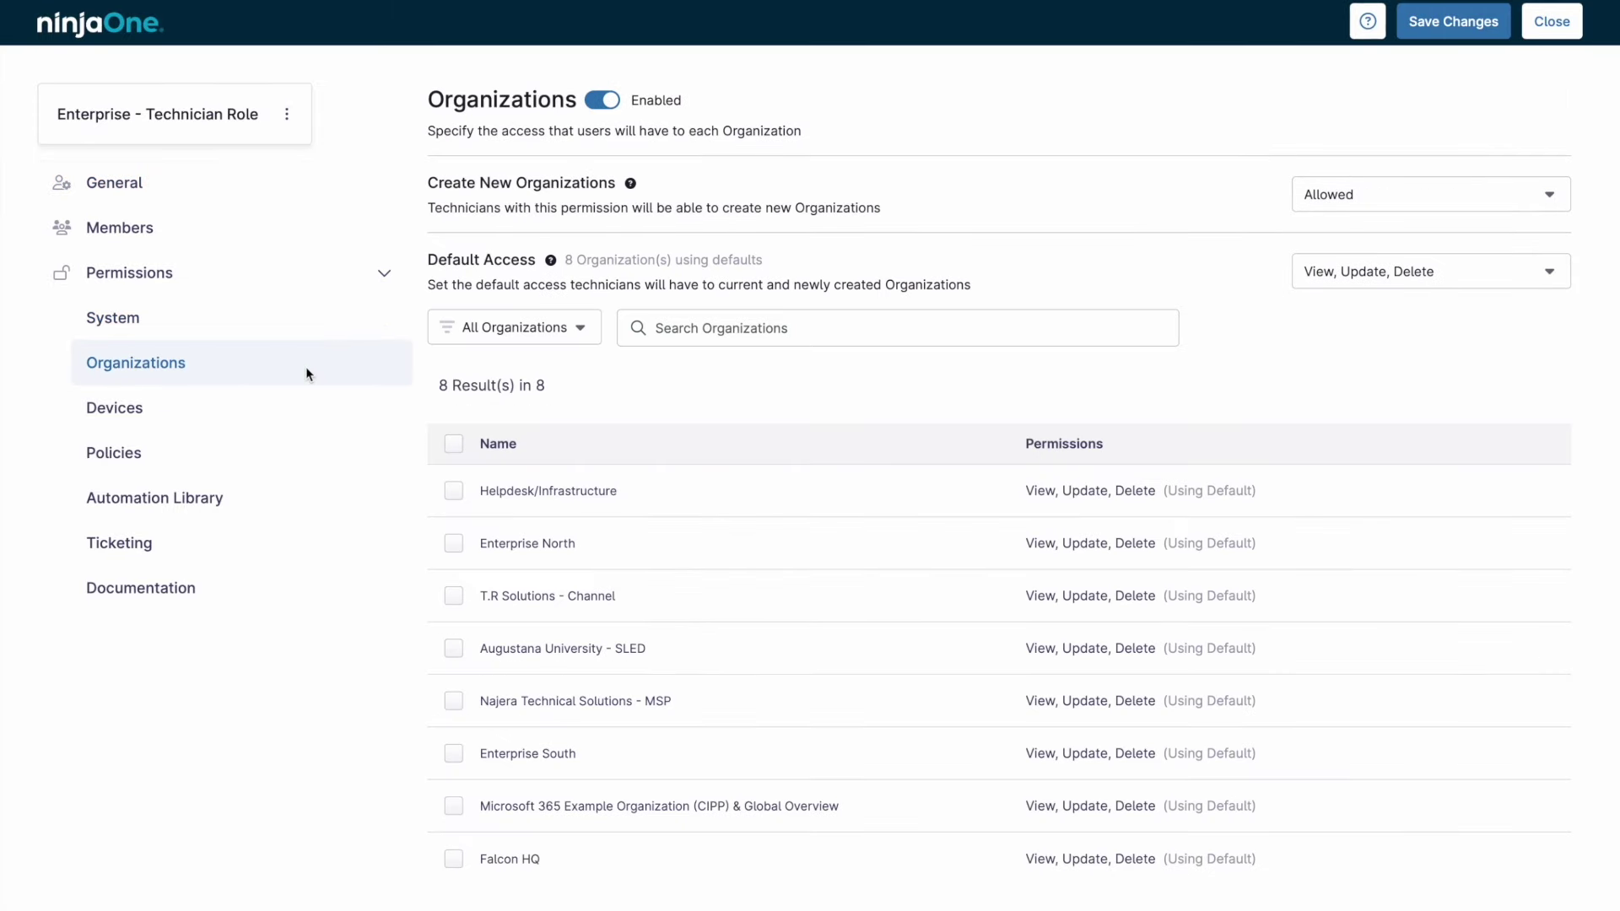
pyautogui.click(306, 420)
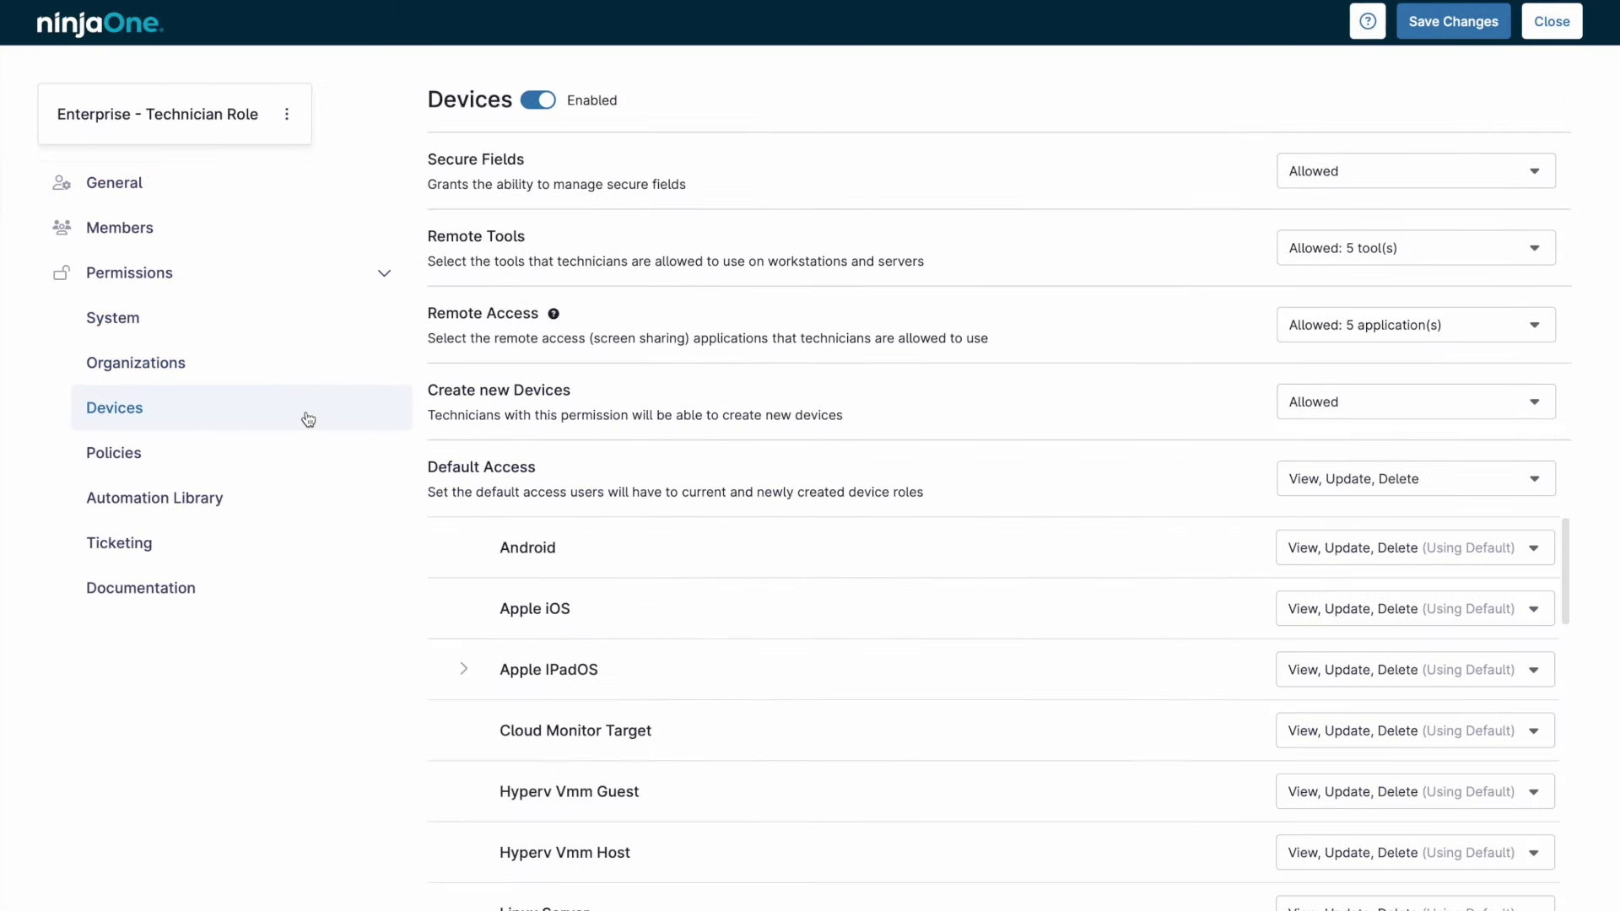
pyautogui.click(305, 458)
pyautogui.click(305, 498)
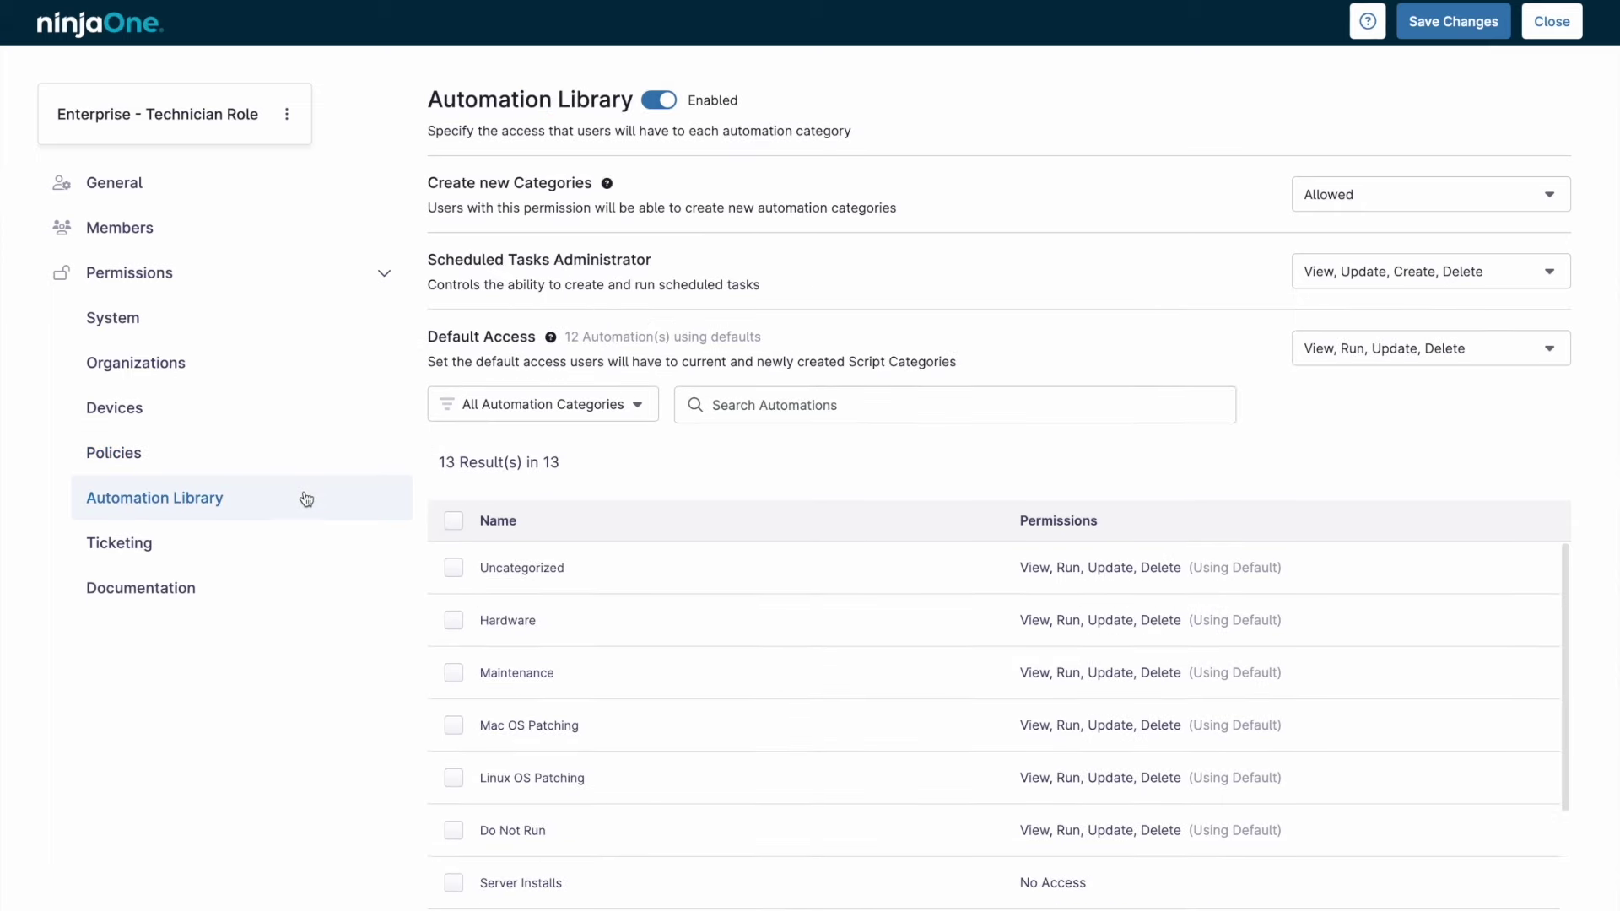
pyautogui.click(307, 545)
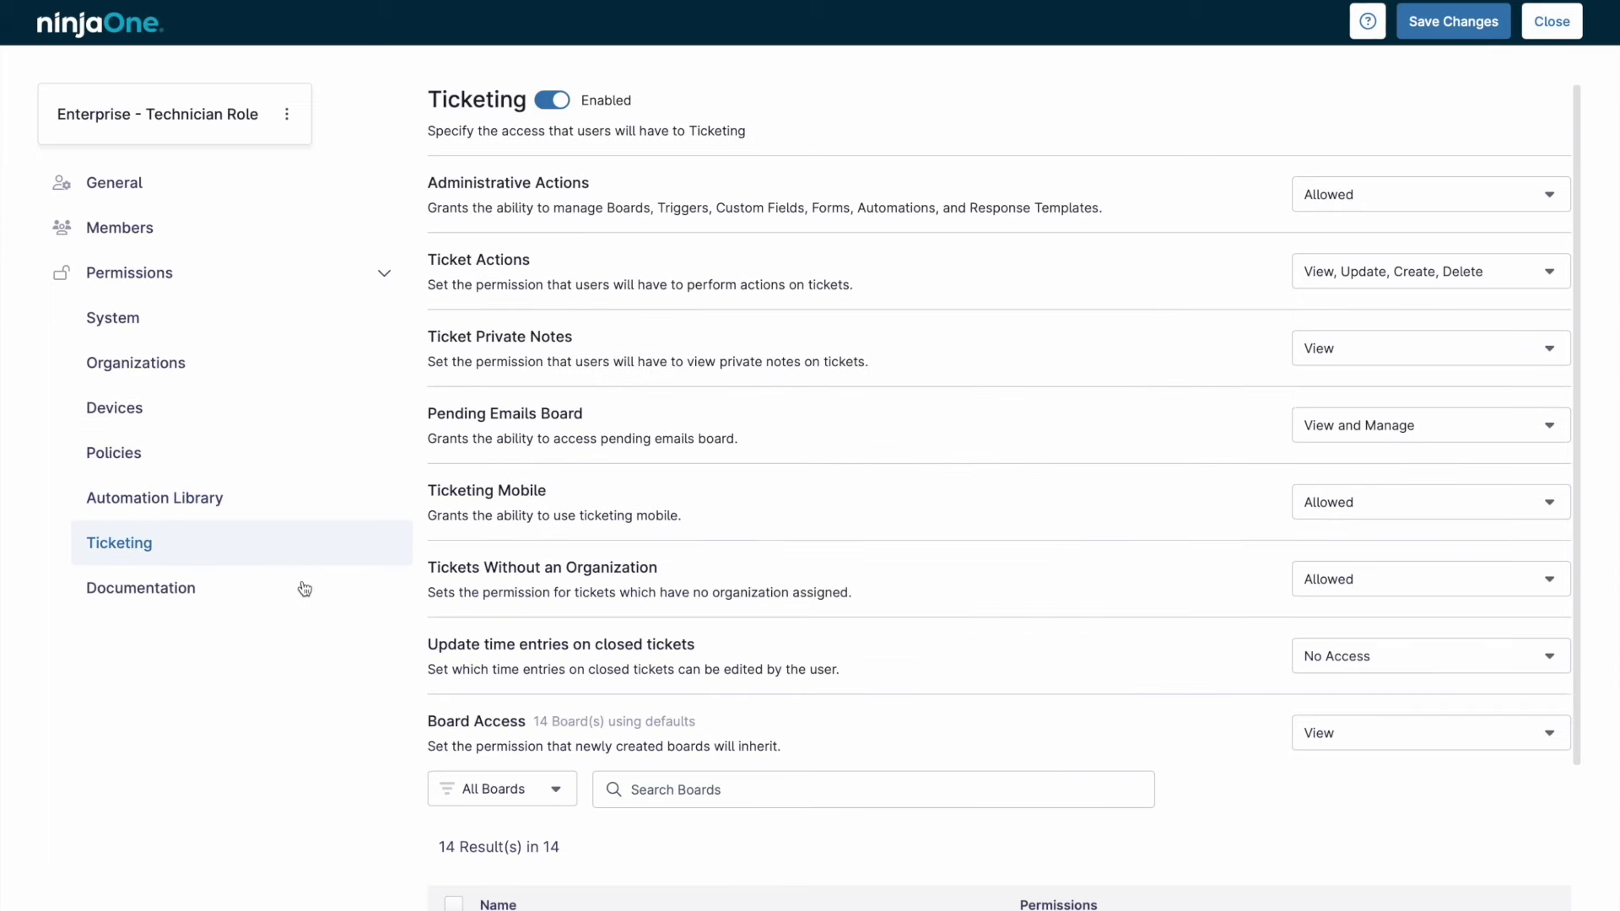
pyautogui.click(305, 587)
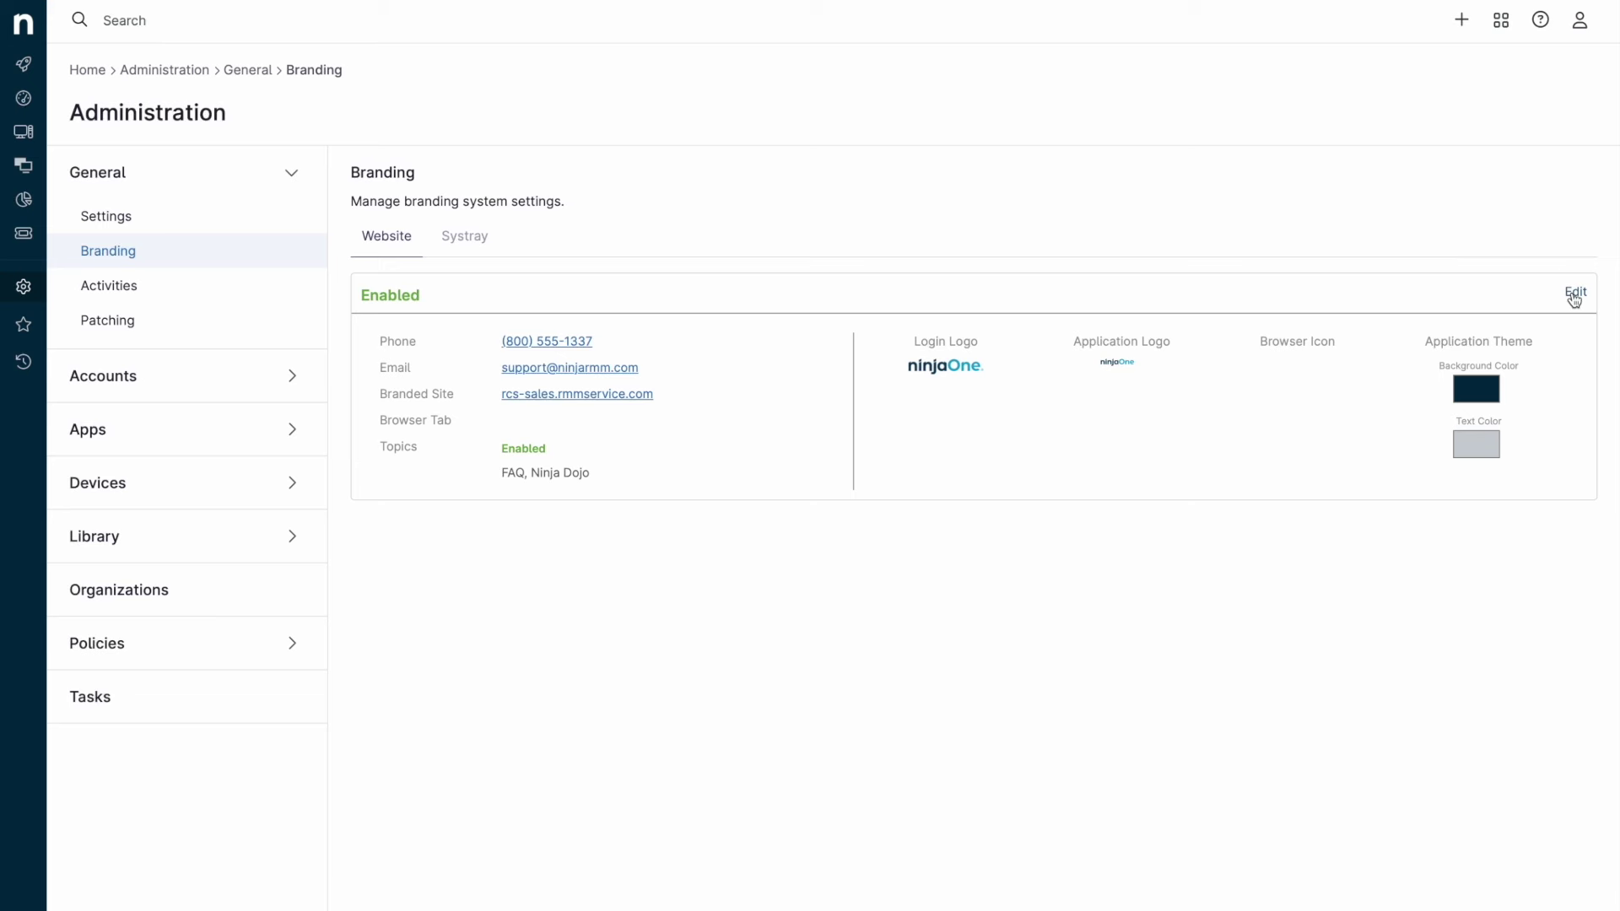
# Edit website branding, view the Images and Themes logos, and list the application themes.
pyautogui.click(1573, 292)
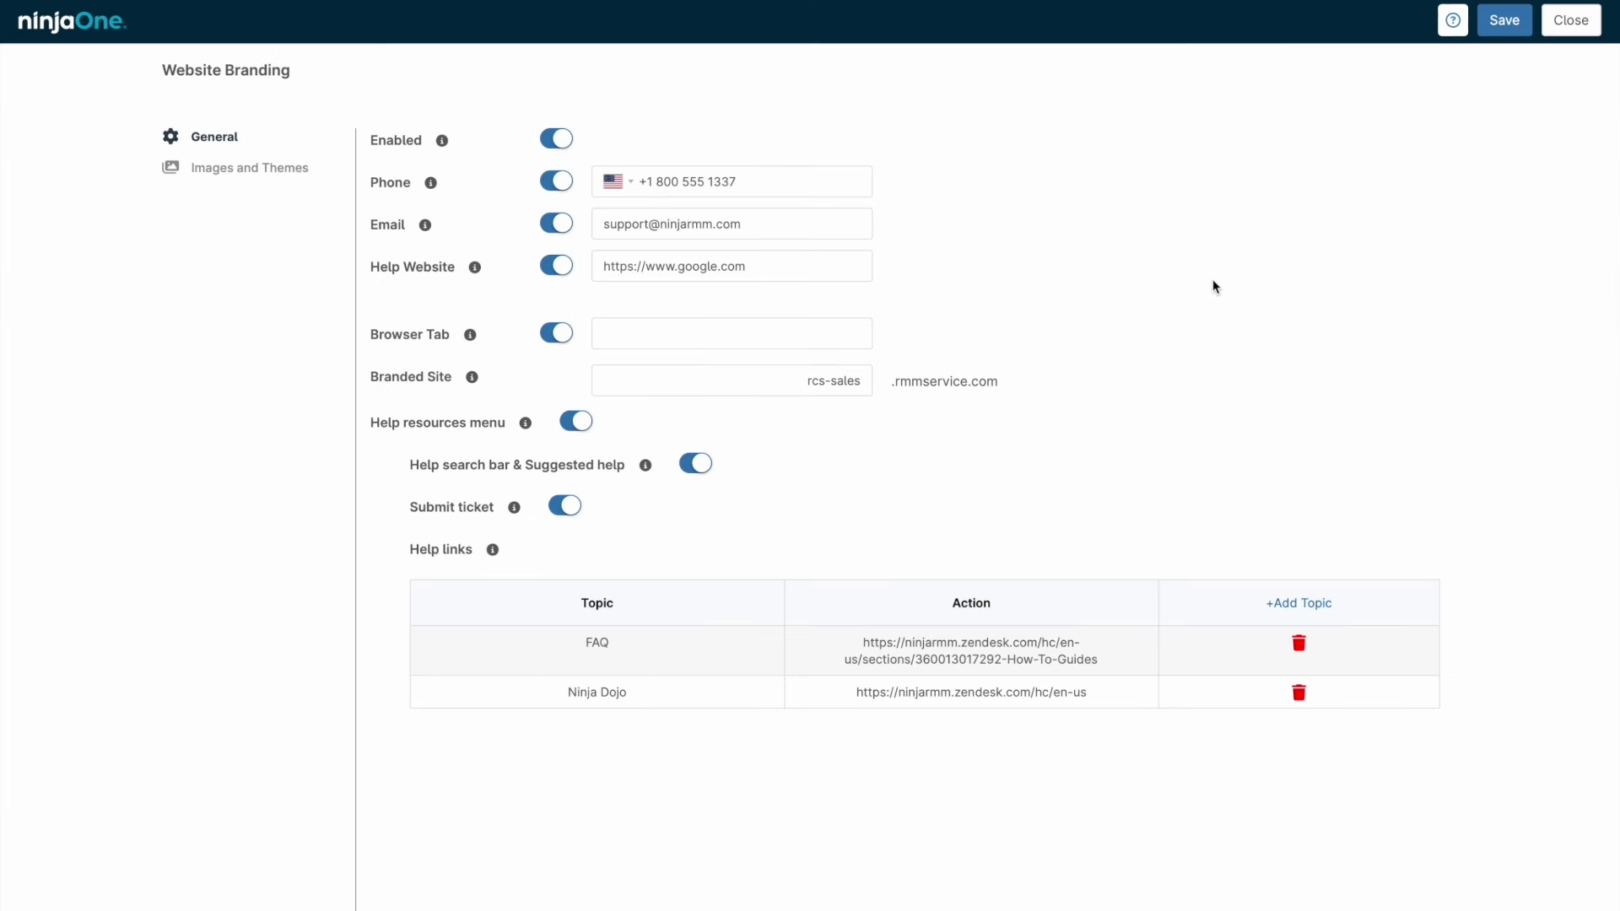
pyautogui.click(307, 173)
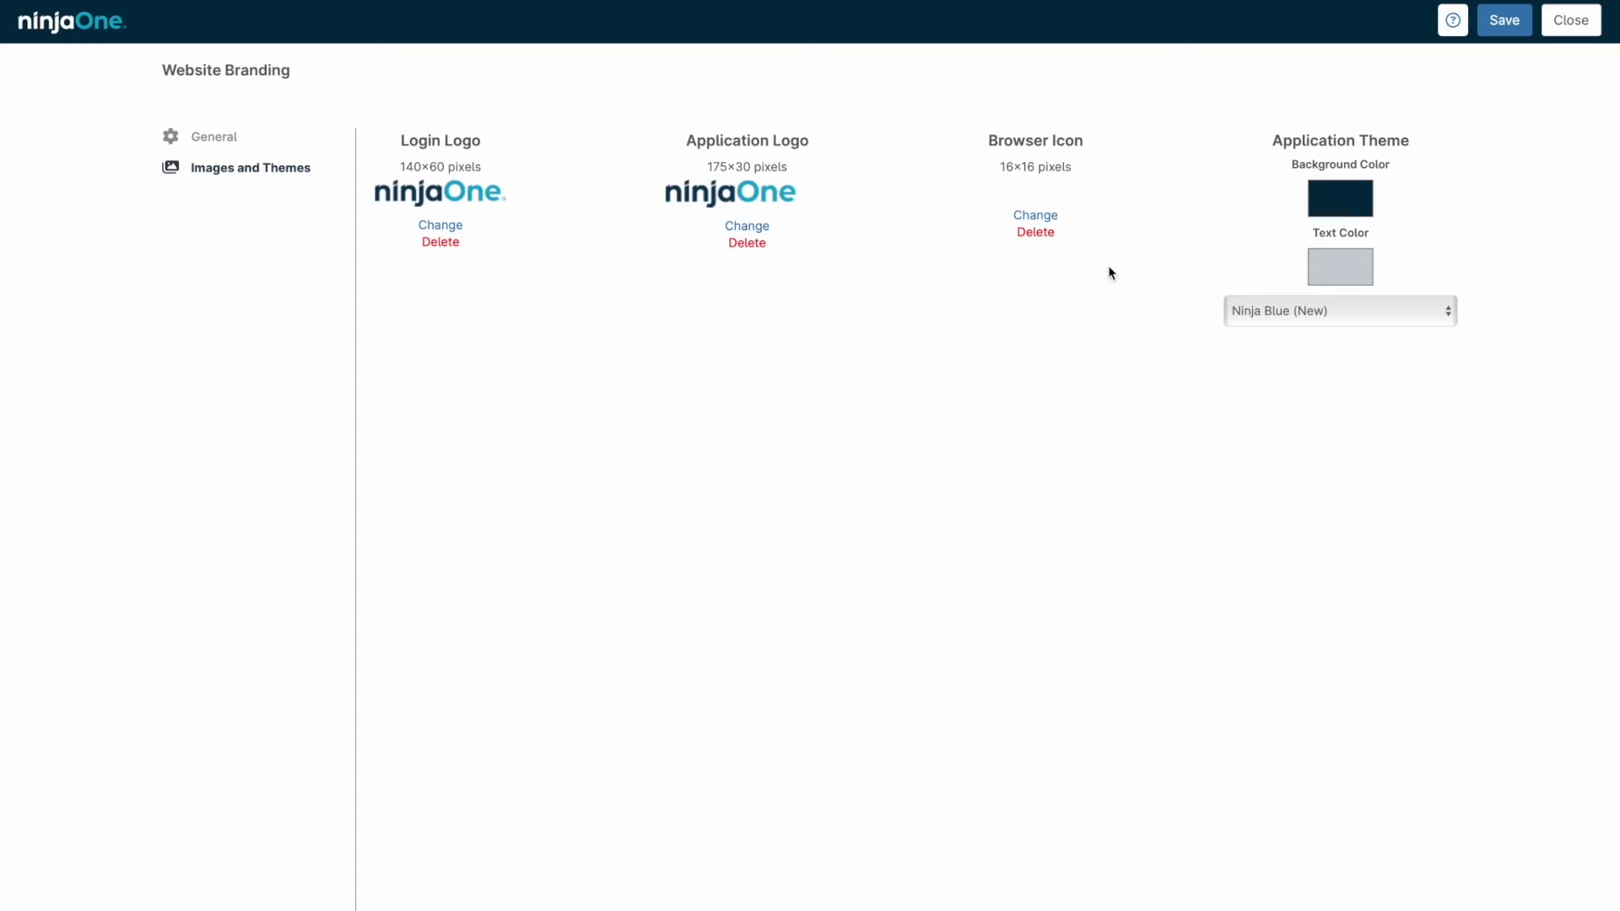
pyautogui.click(1343, 310)
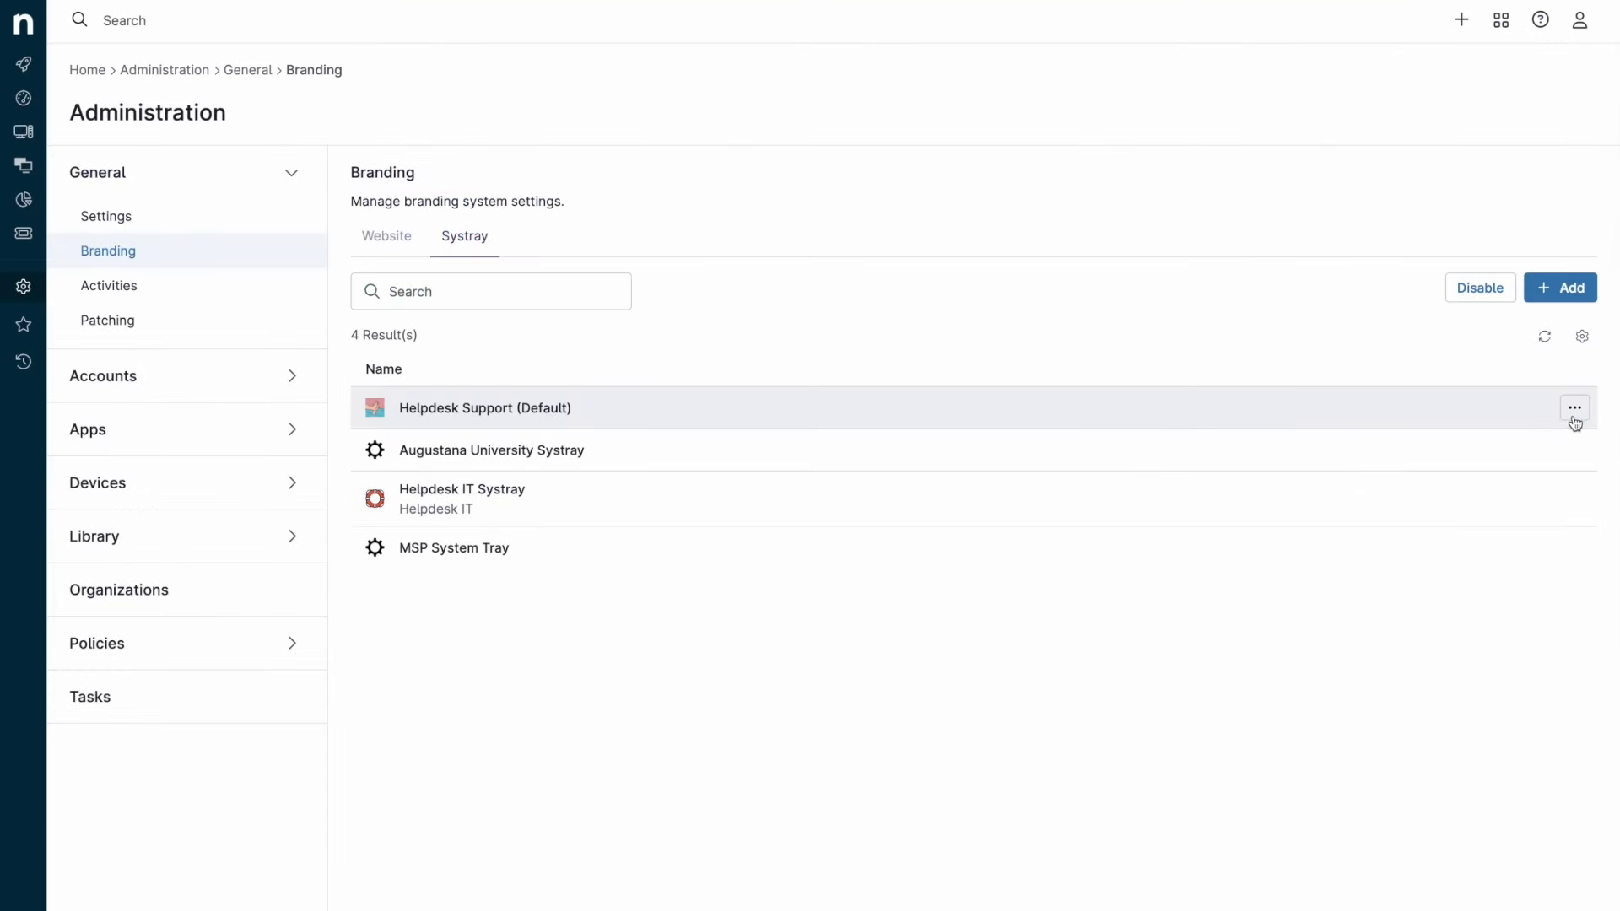
# Inspect the Helpdesk Support systray's Submit a Ticket item, then open the dashboard help panel.
pyautogui.click(1570, 412)
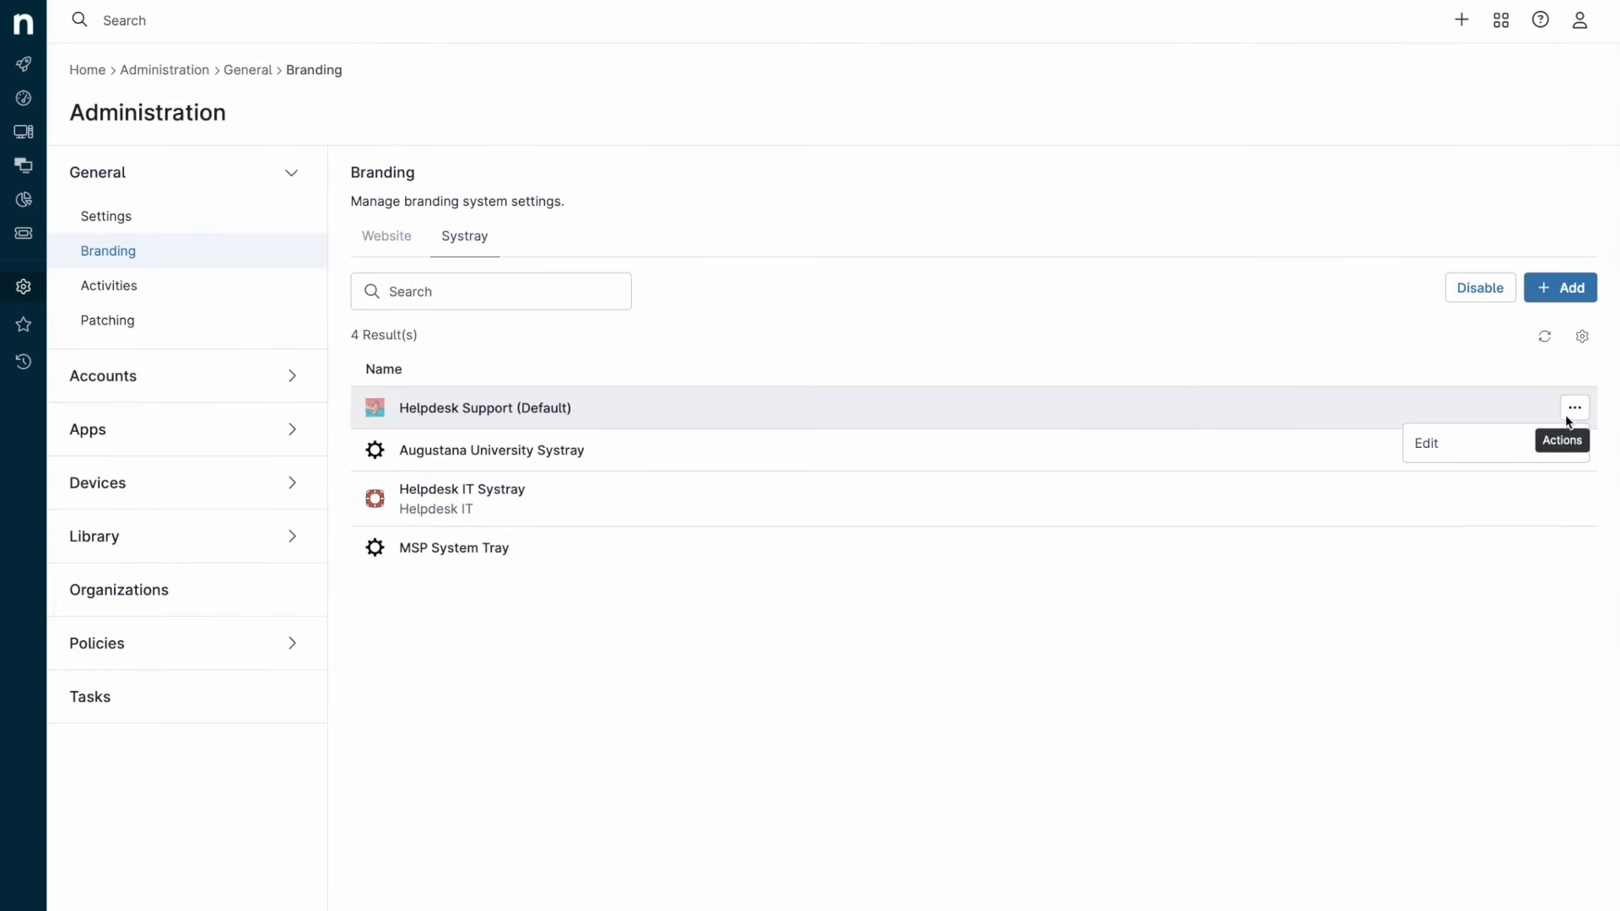
pyautogui.click(1496, 447)
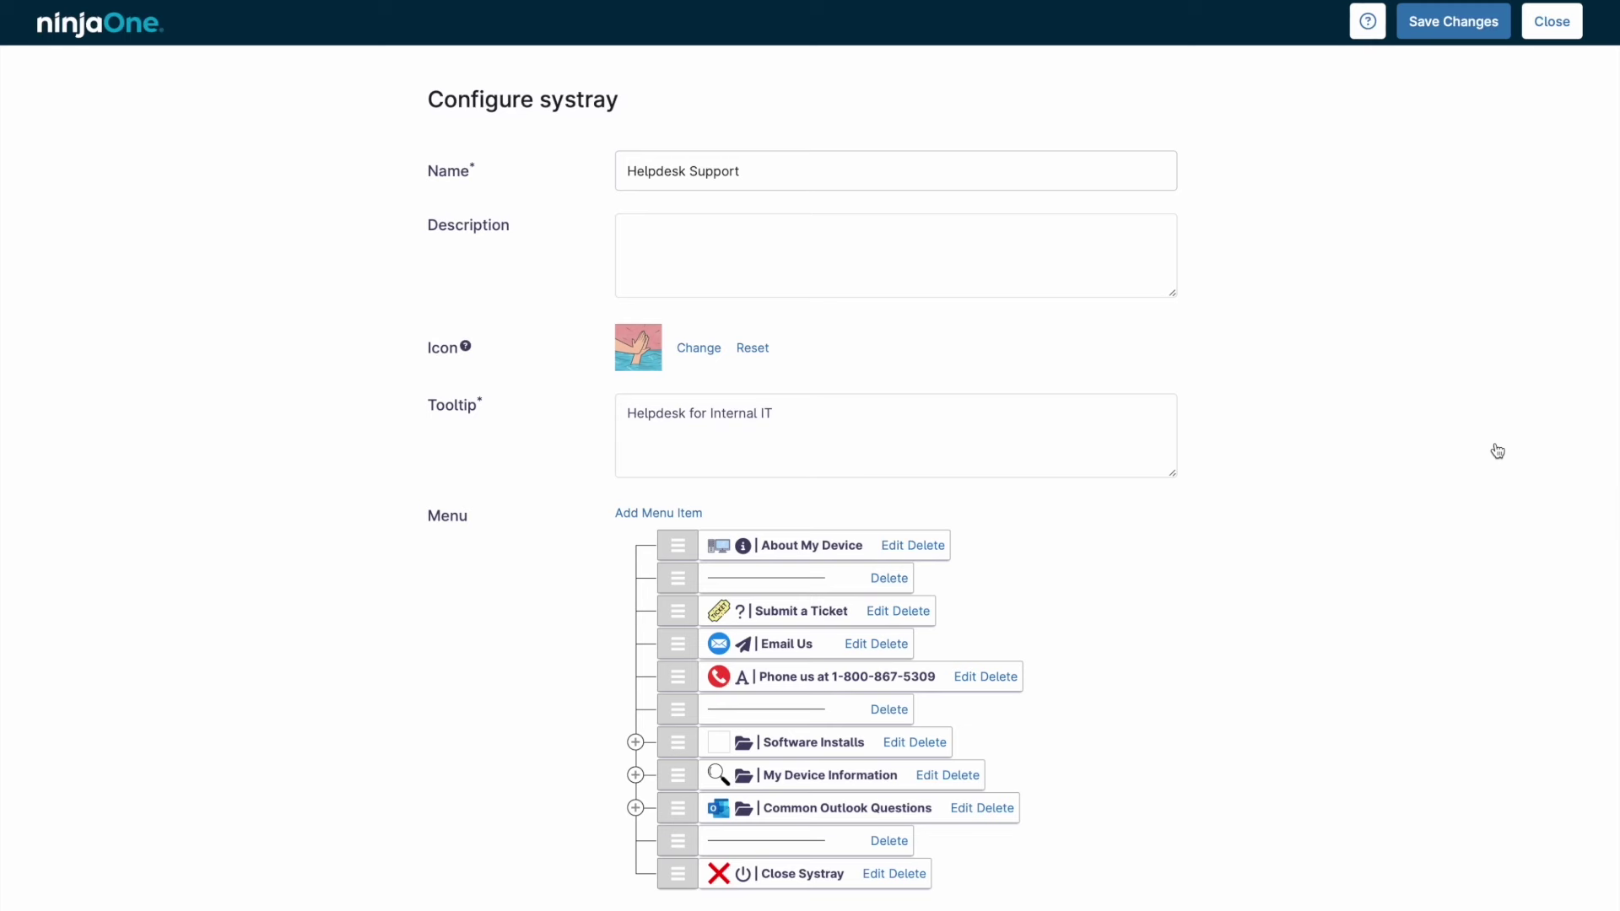
pyautogui.click(881, 612)
pyautogui.scroll(-2, 884, 620)
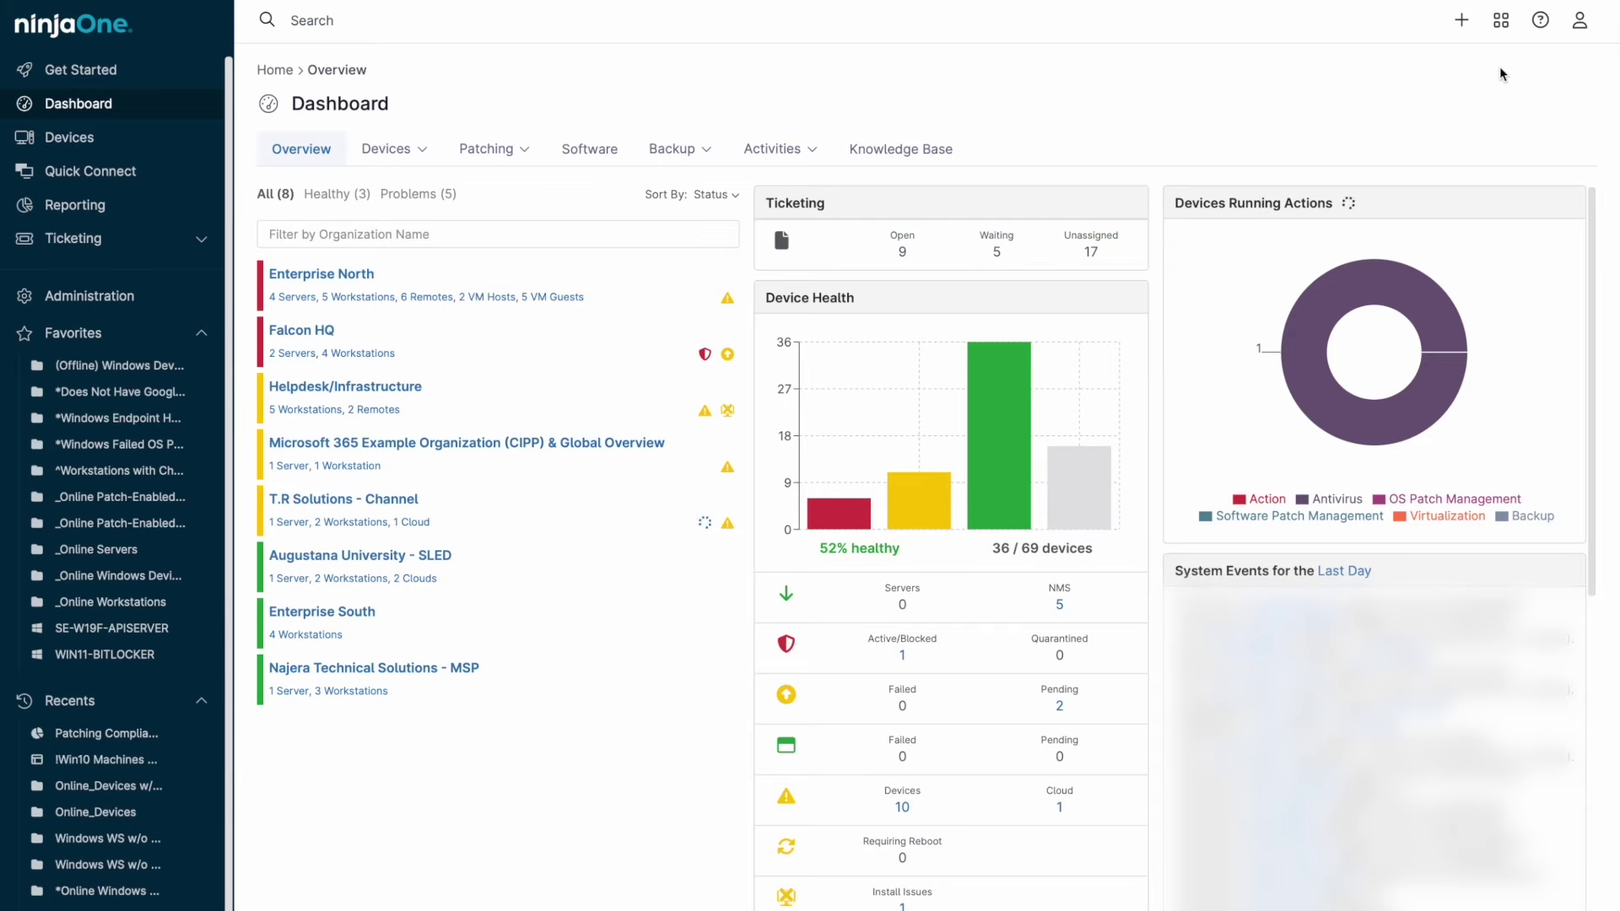
pyautogui.click(1540, 21)
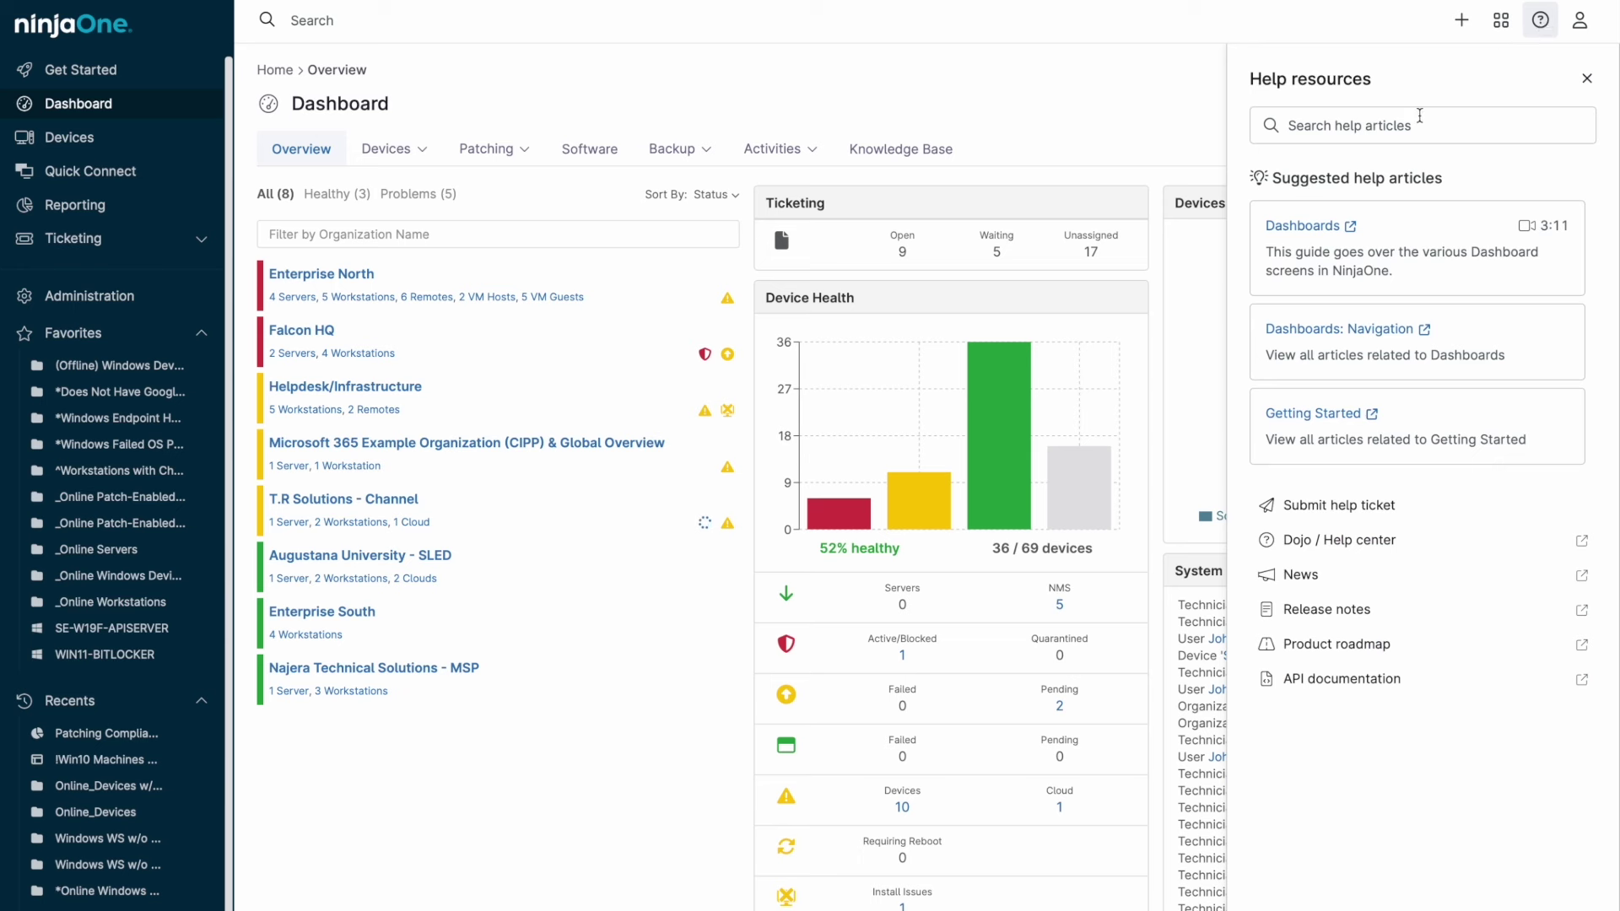
# Search the help articles for 'what is a policy?' and then clear the search.
pyautogui.click(1417, 120)
pyautogui.write('what is a policy?')
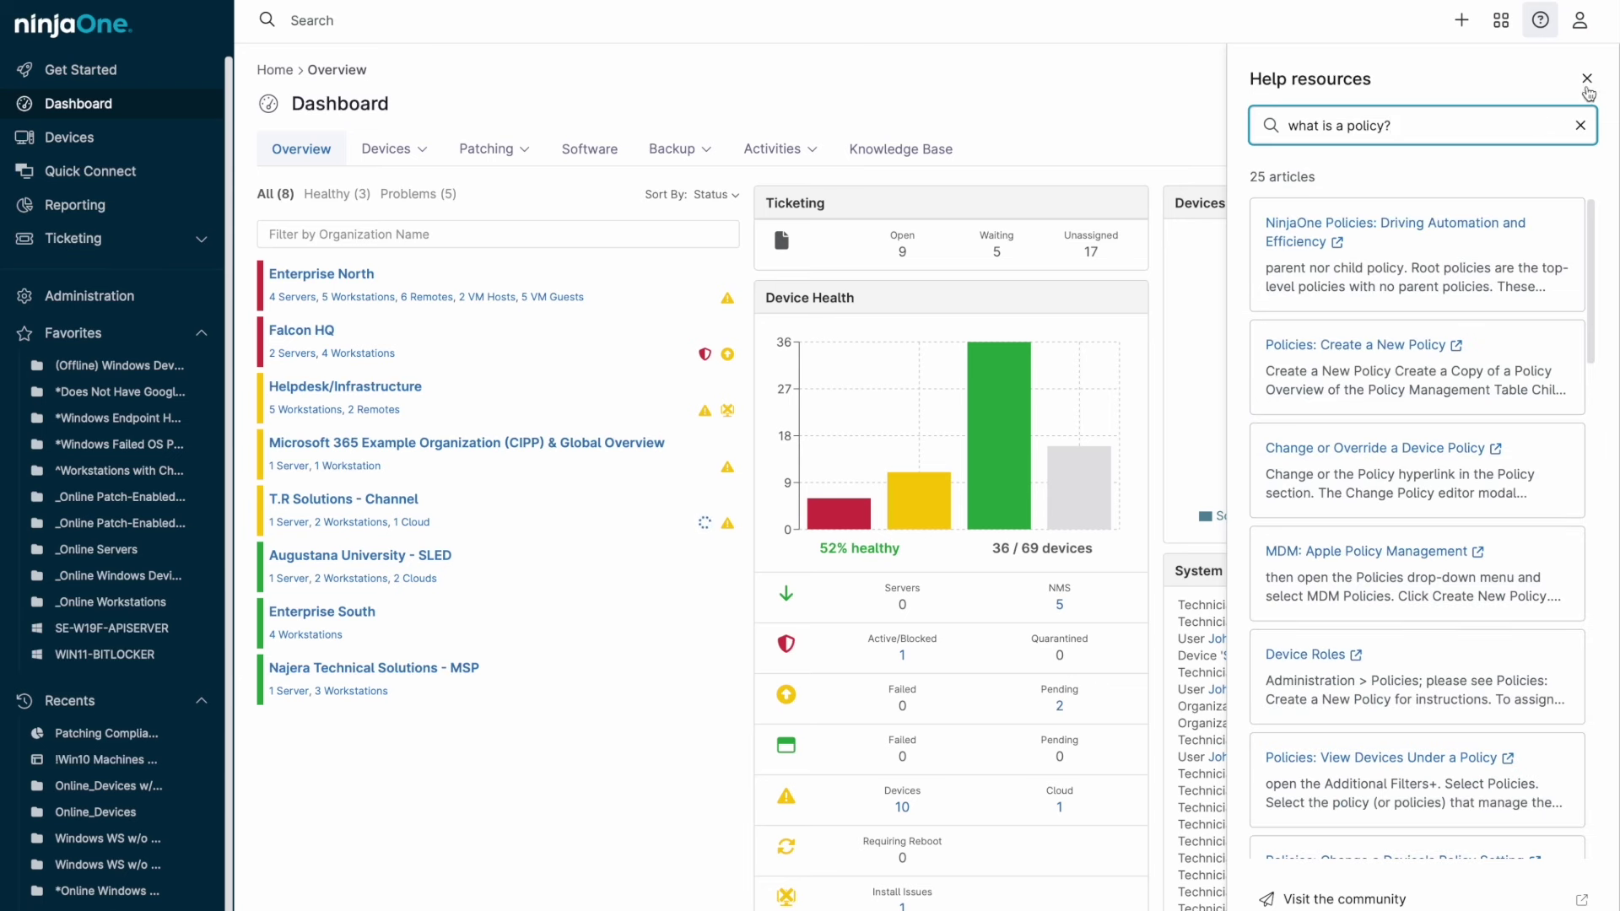
pyautogui.click(1580, 125)
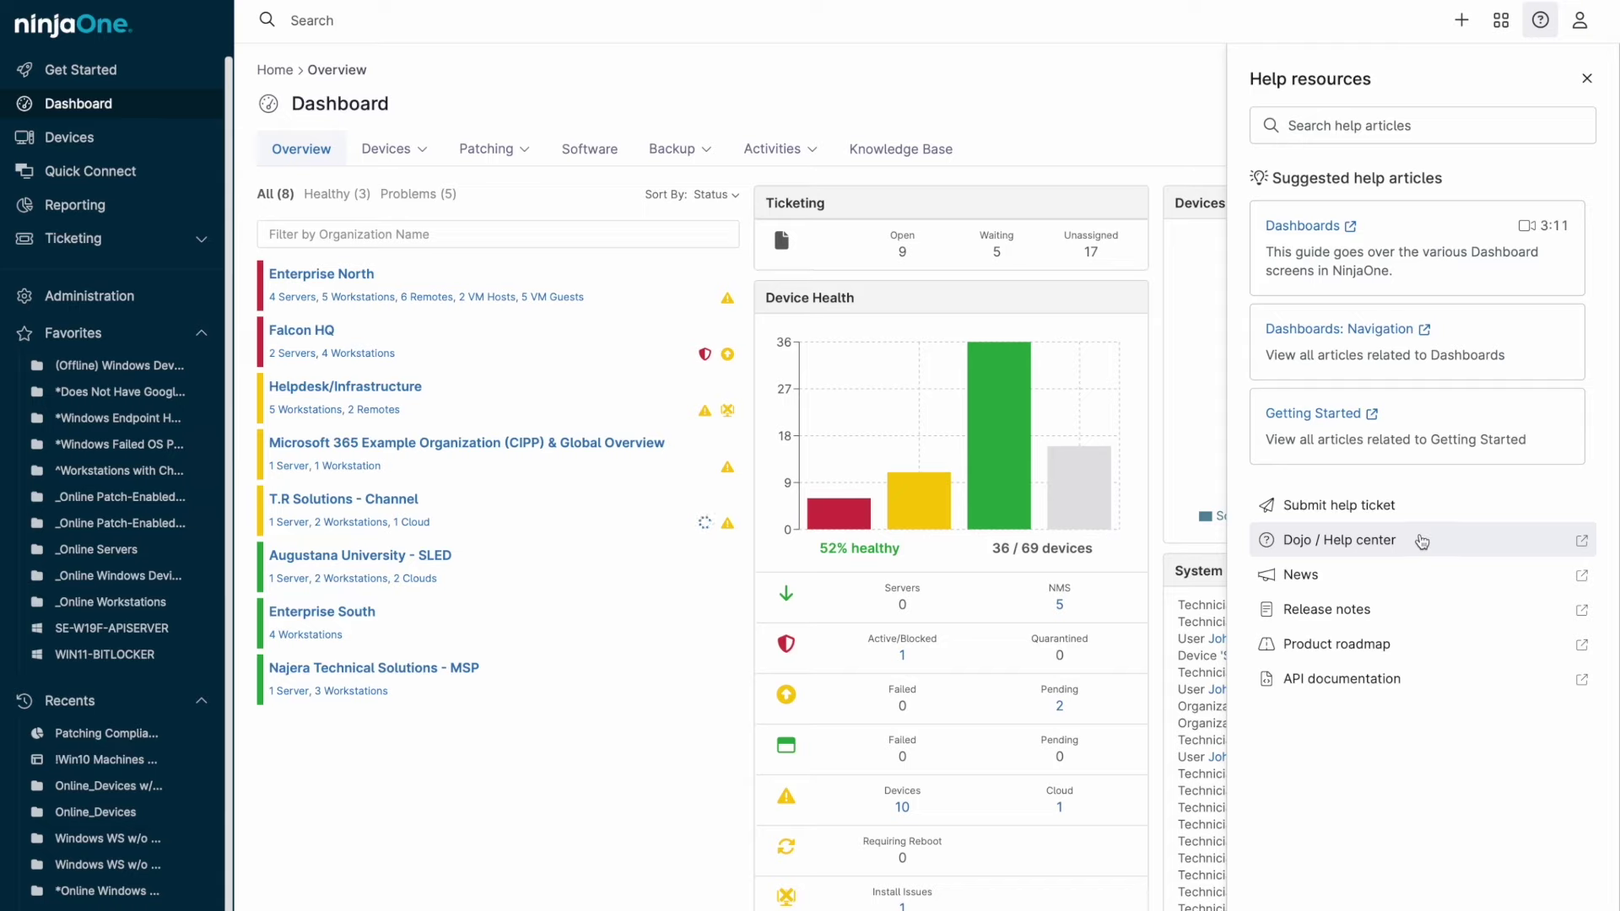
# Open the Dojo help center and scroll through its Video Library.
pyautogui.click(1422, 541)
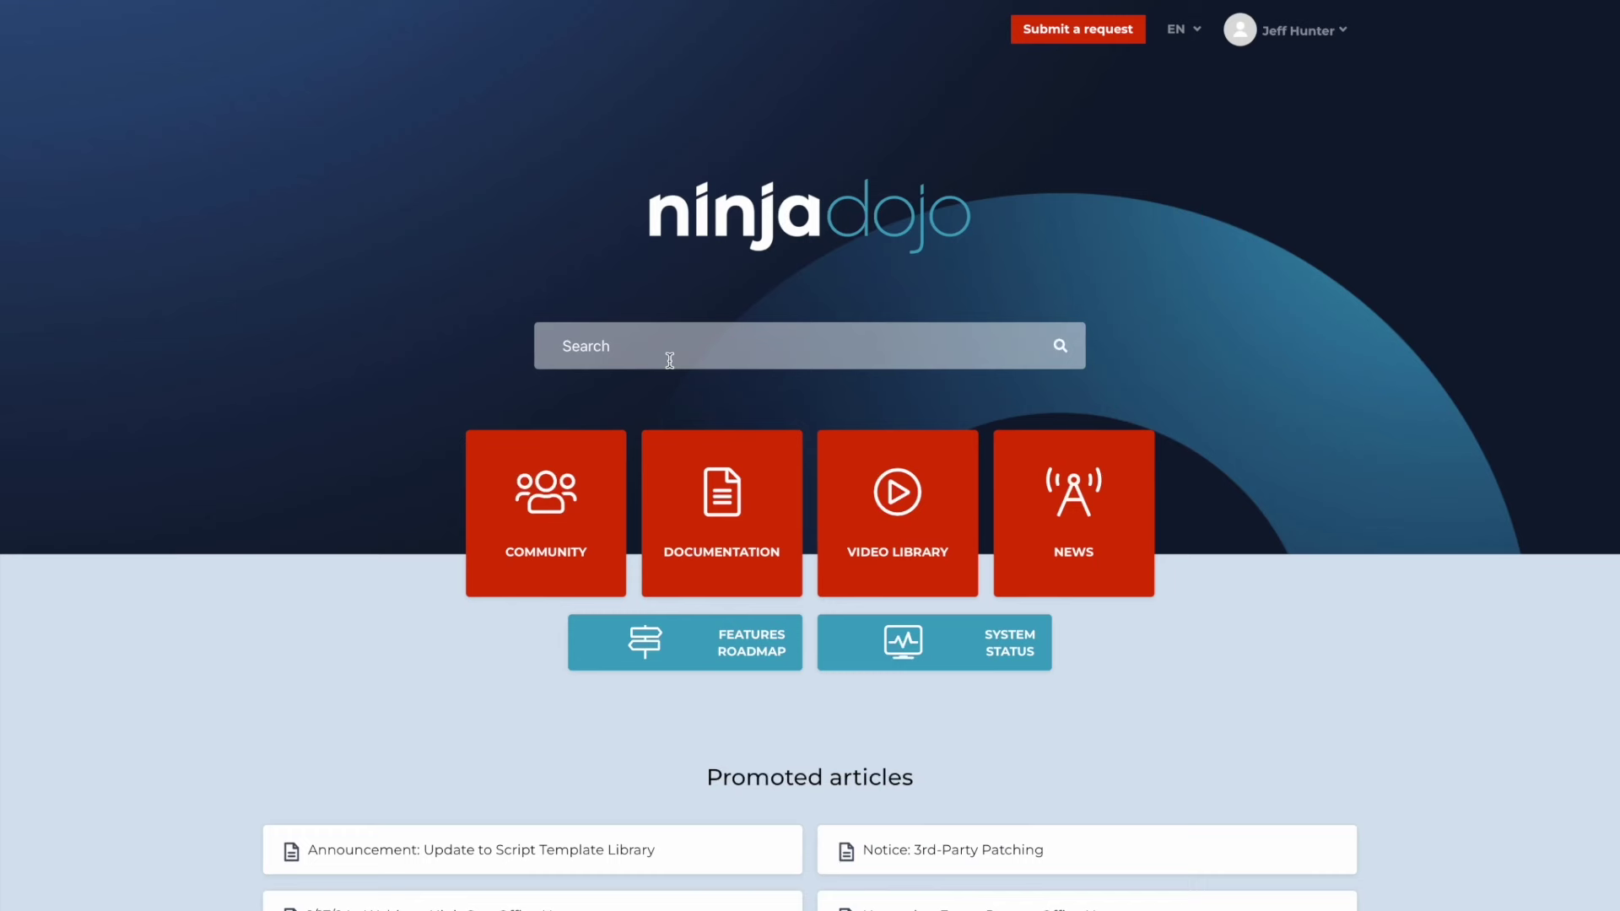
pyautogui.click(854, 496)
pyautogui.scroll(-4, 1055, 245)
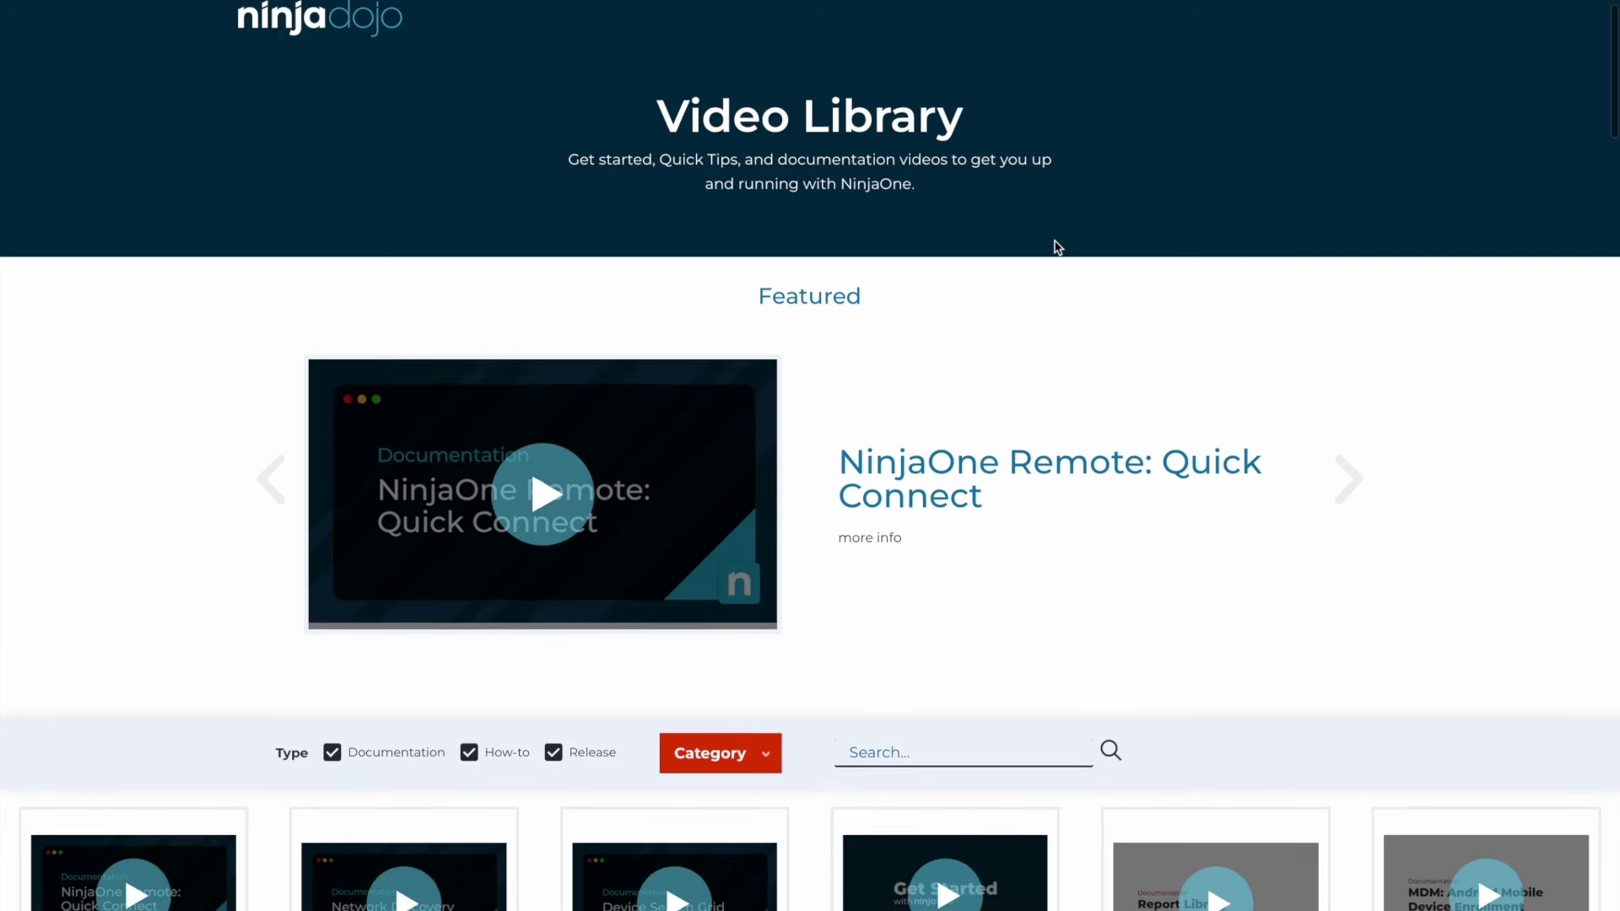
pyautogui.scroll(-9, 1055, 245)
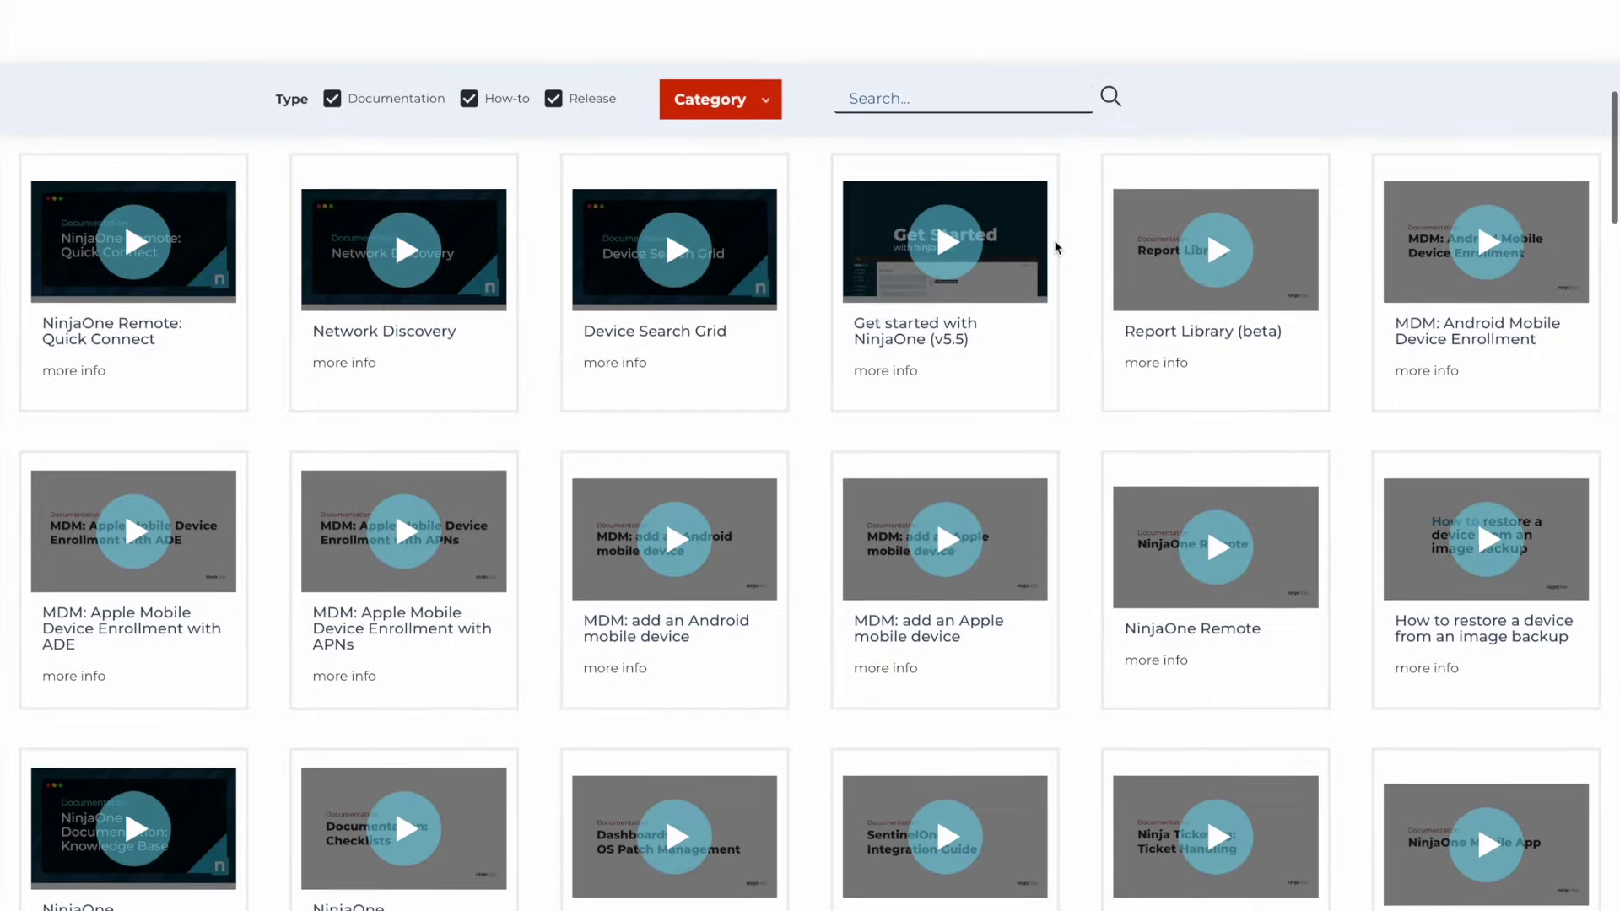
pyautogui.scroll(-2, 1055, 246)
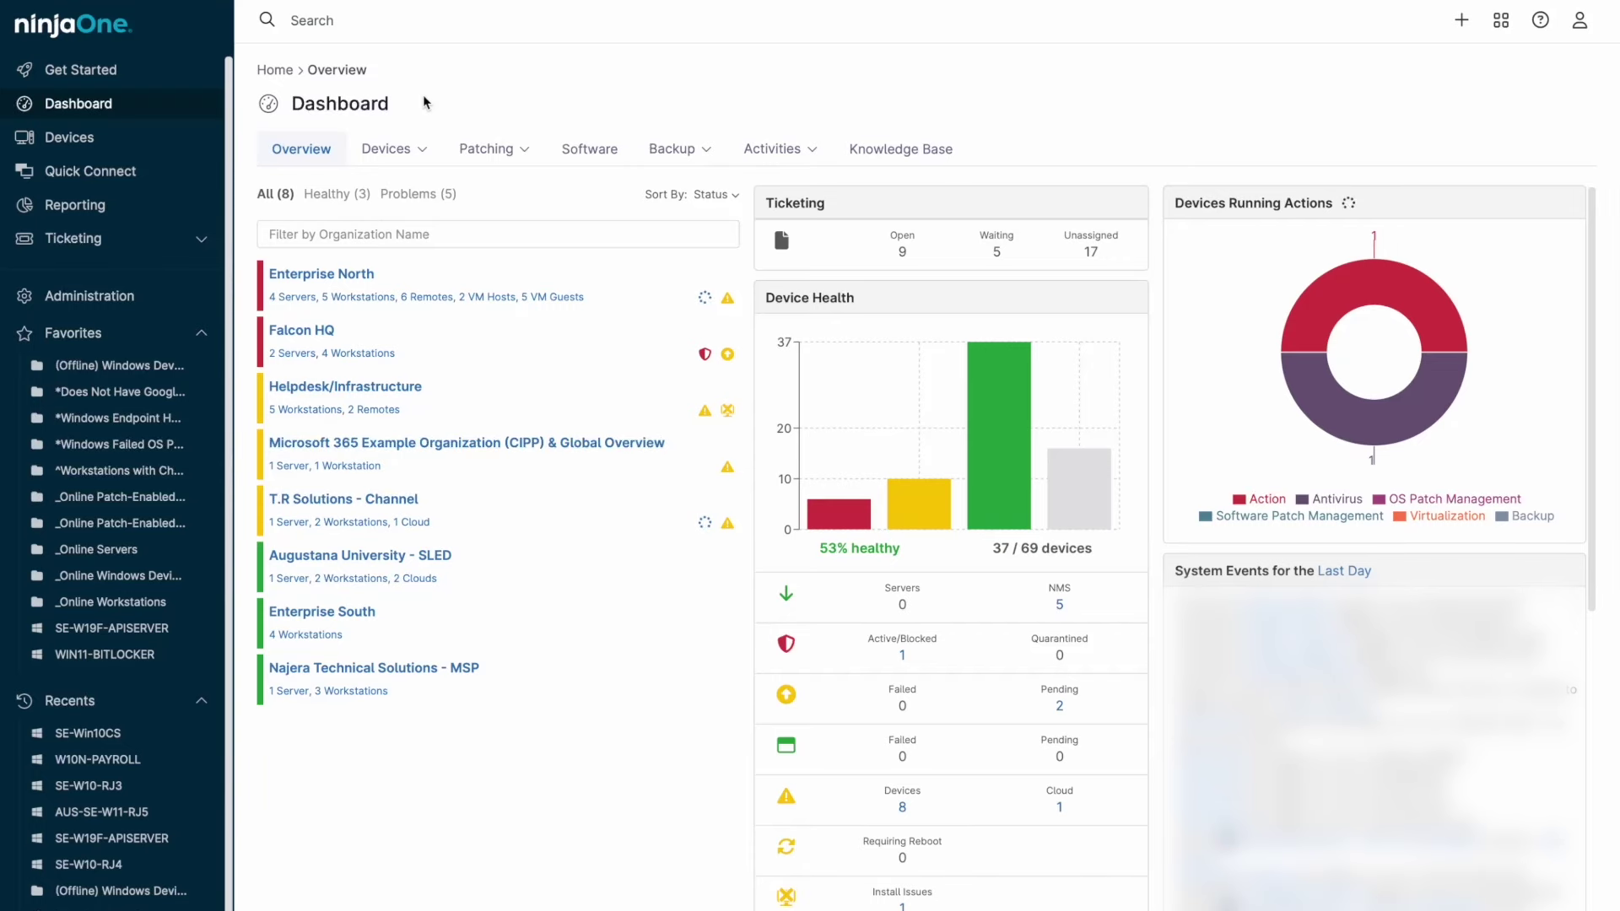